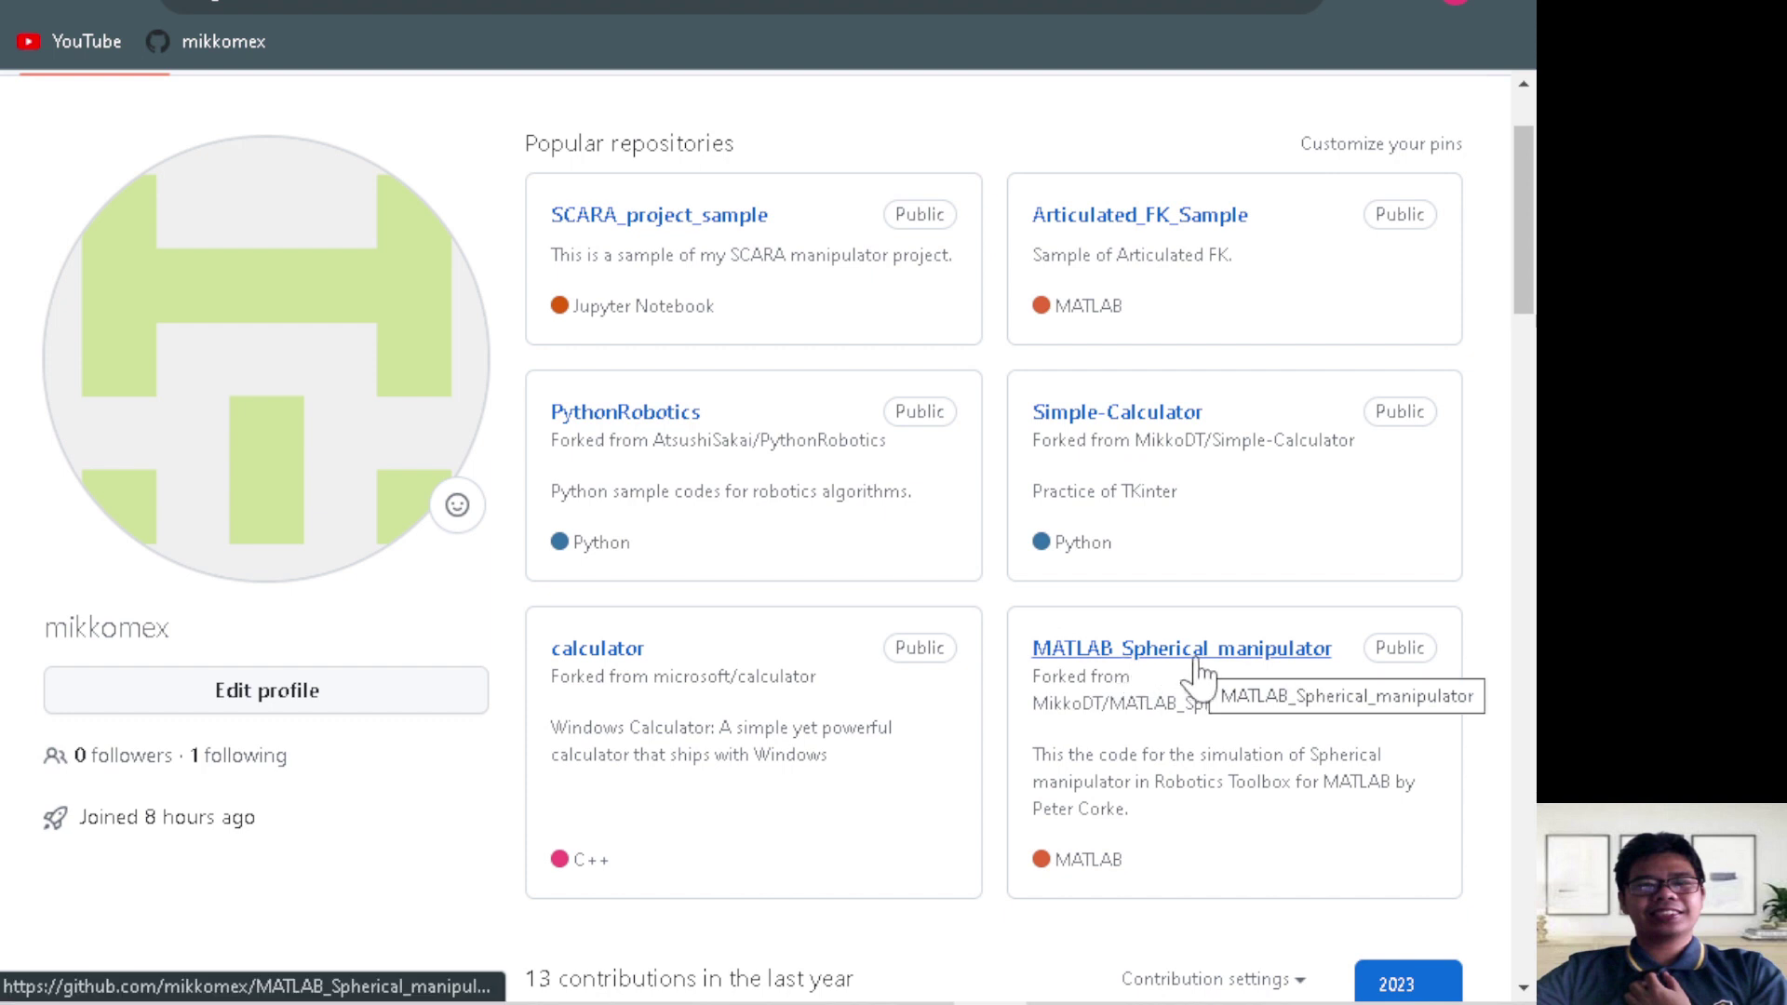
Open the MATLAB_Spherical_manipulator repository card, then bring up the Prep2_Robotics 1 folder window
{"action": "left_click", "coordinate": [1160, 654]}
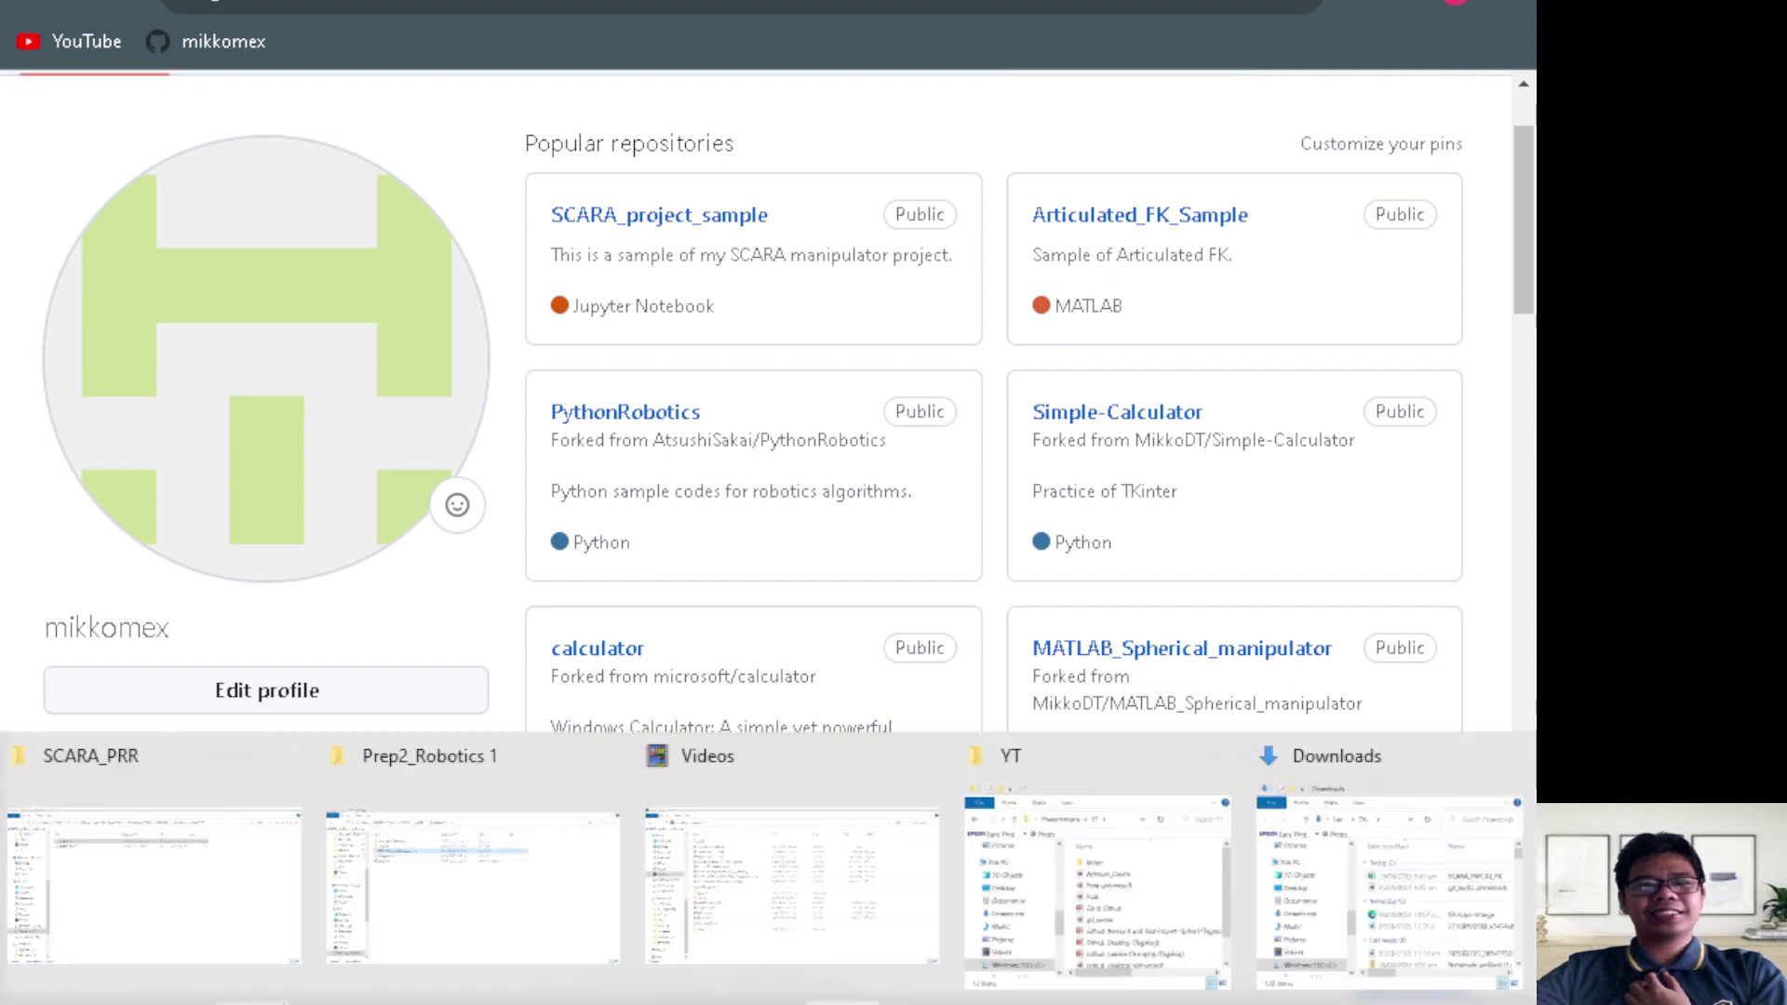
{"action": "left_click", "coordinate": [400, 921]}
Snap the Prep2_Robotics 1 and SCARA_PRR folder windows side by side
{"action": "key", "text": "super+Right"}
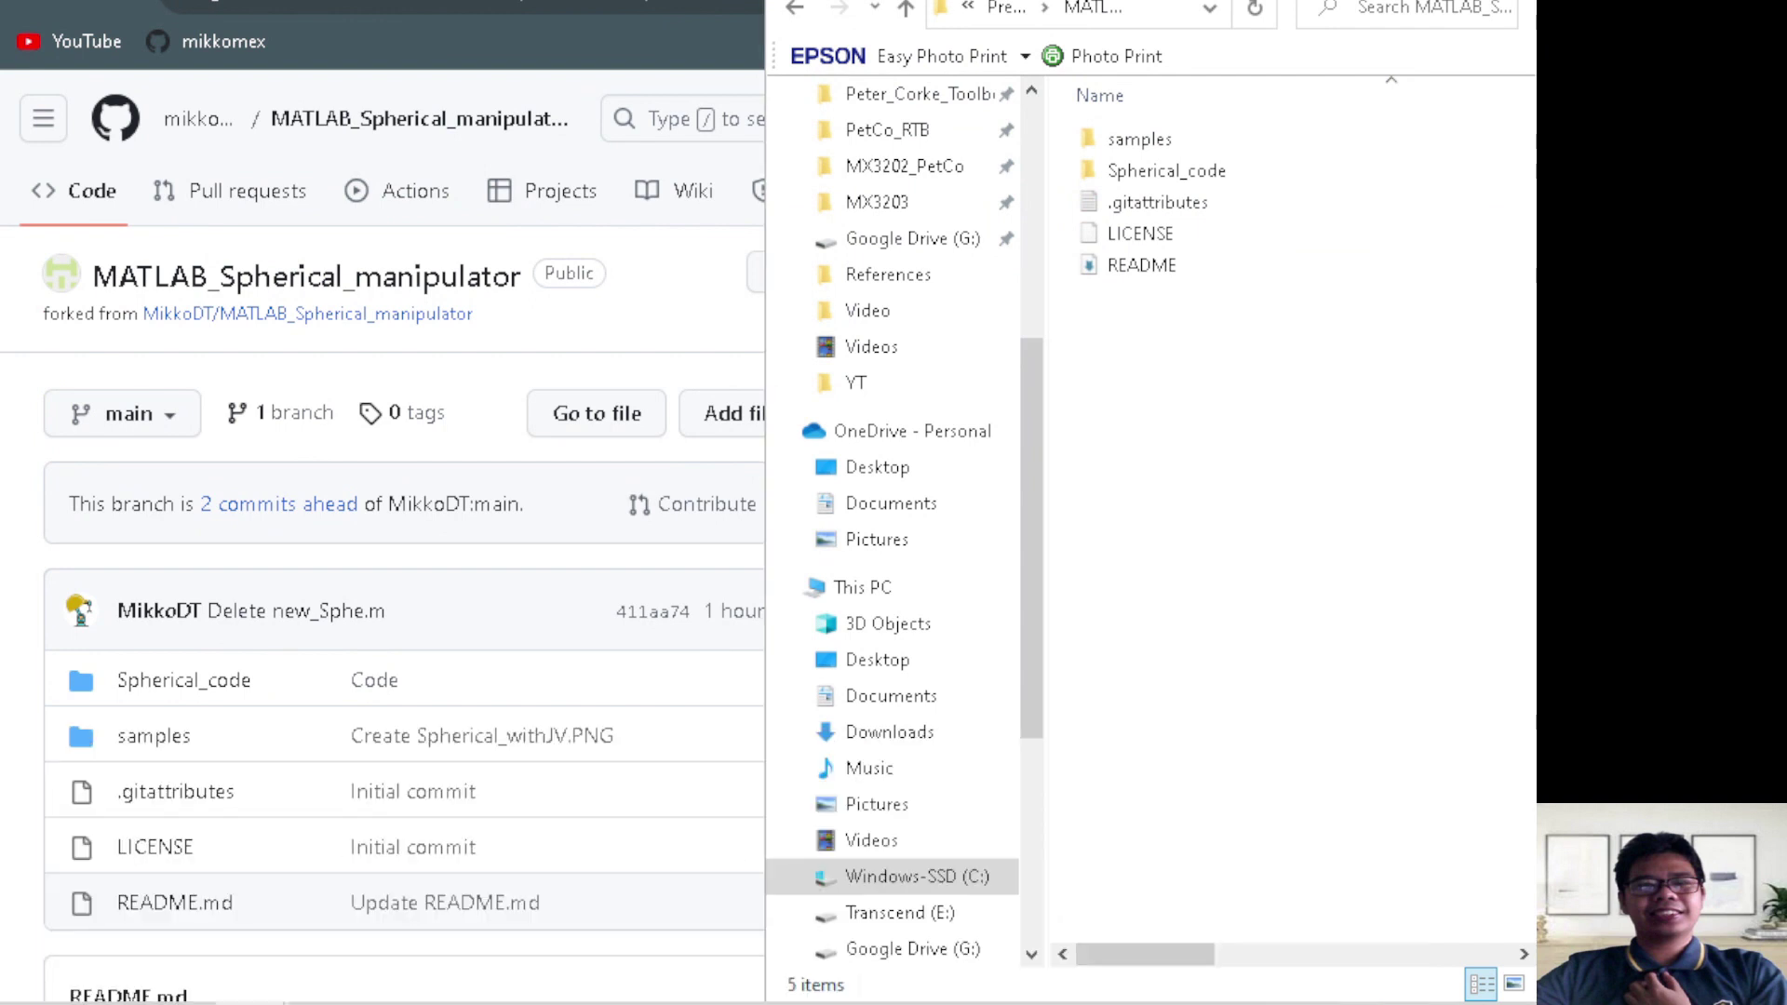
{"action": "key", "text": "alt+Tab"}
{"action": "key", "text": "super+Left"}
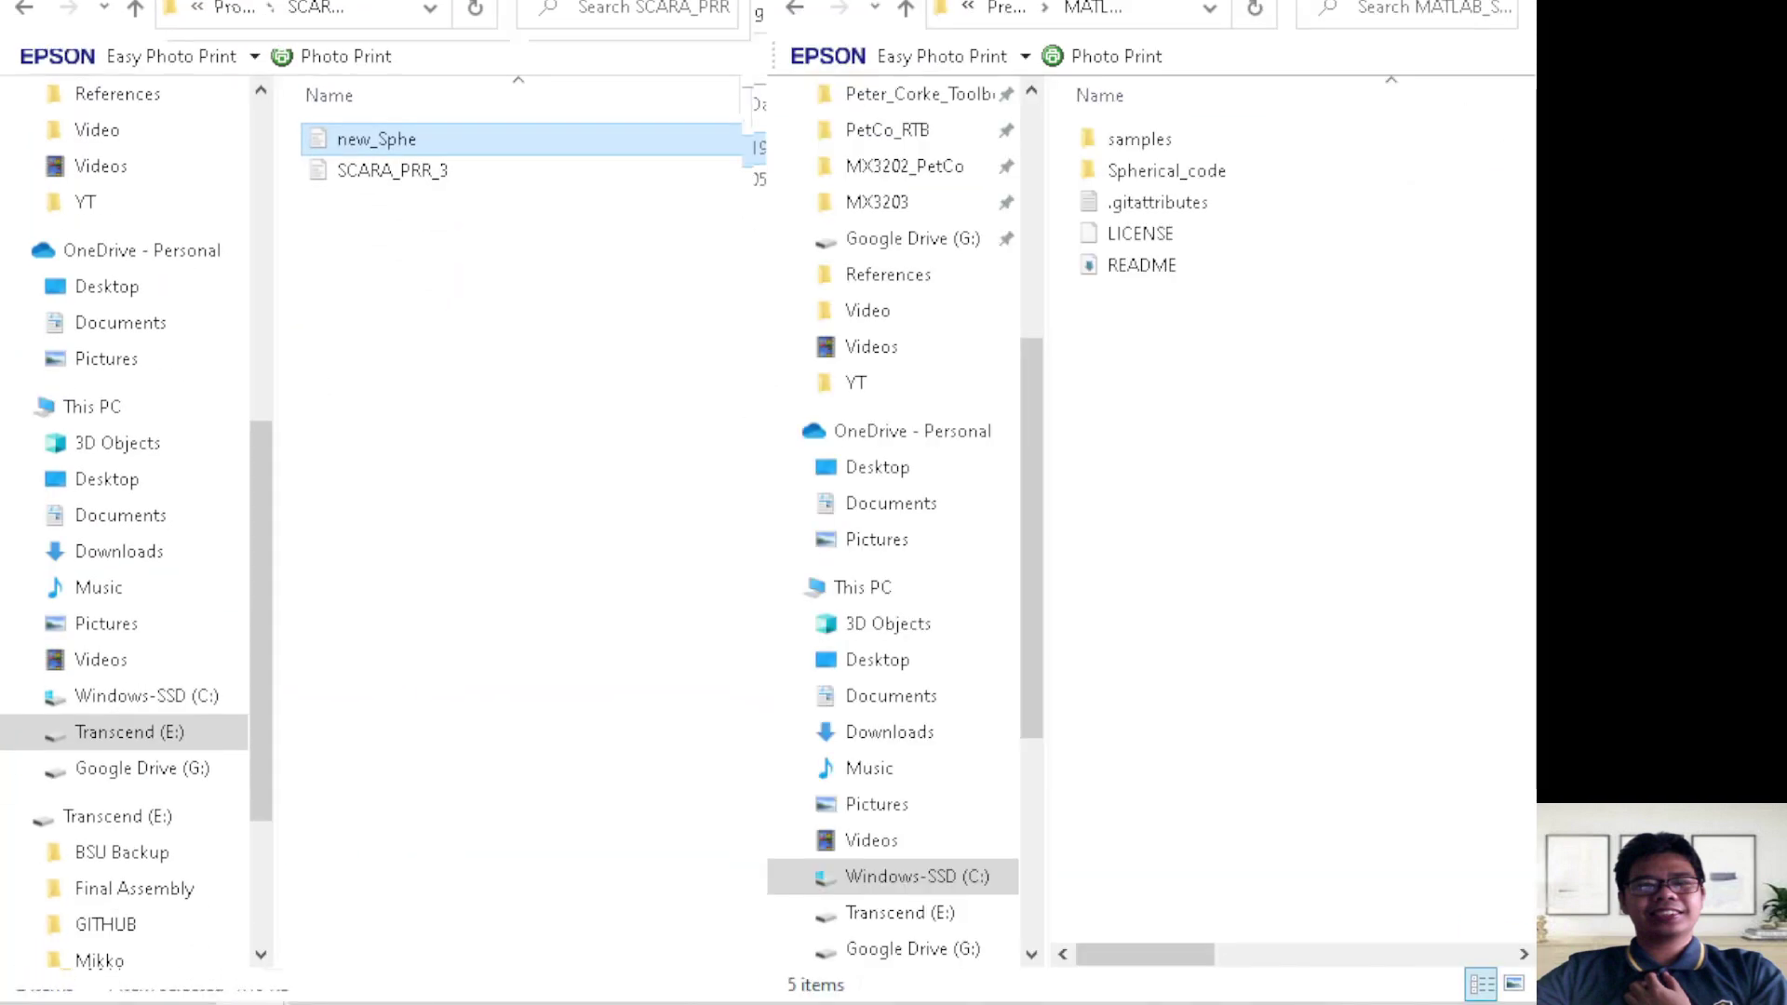
{"action": "right_click", "coordinate": [1107, 270]}
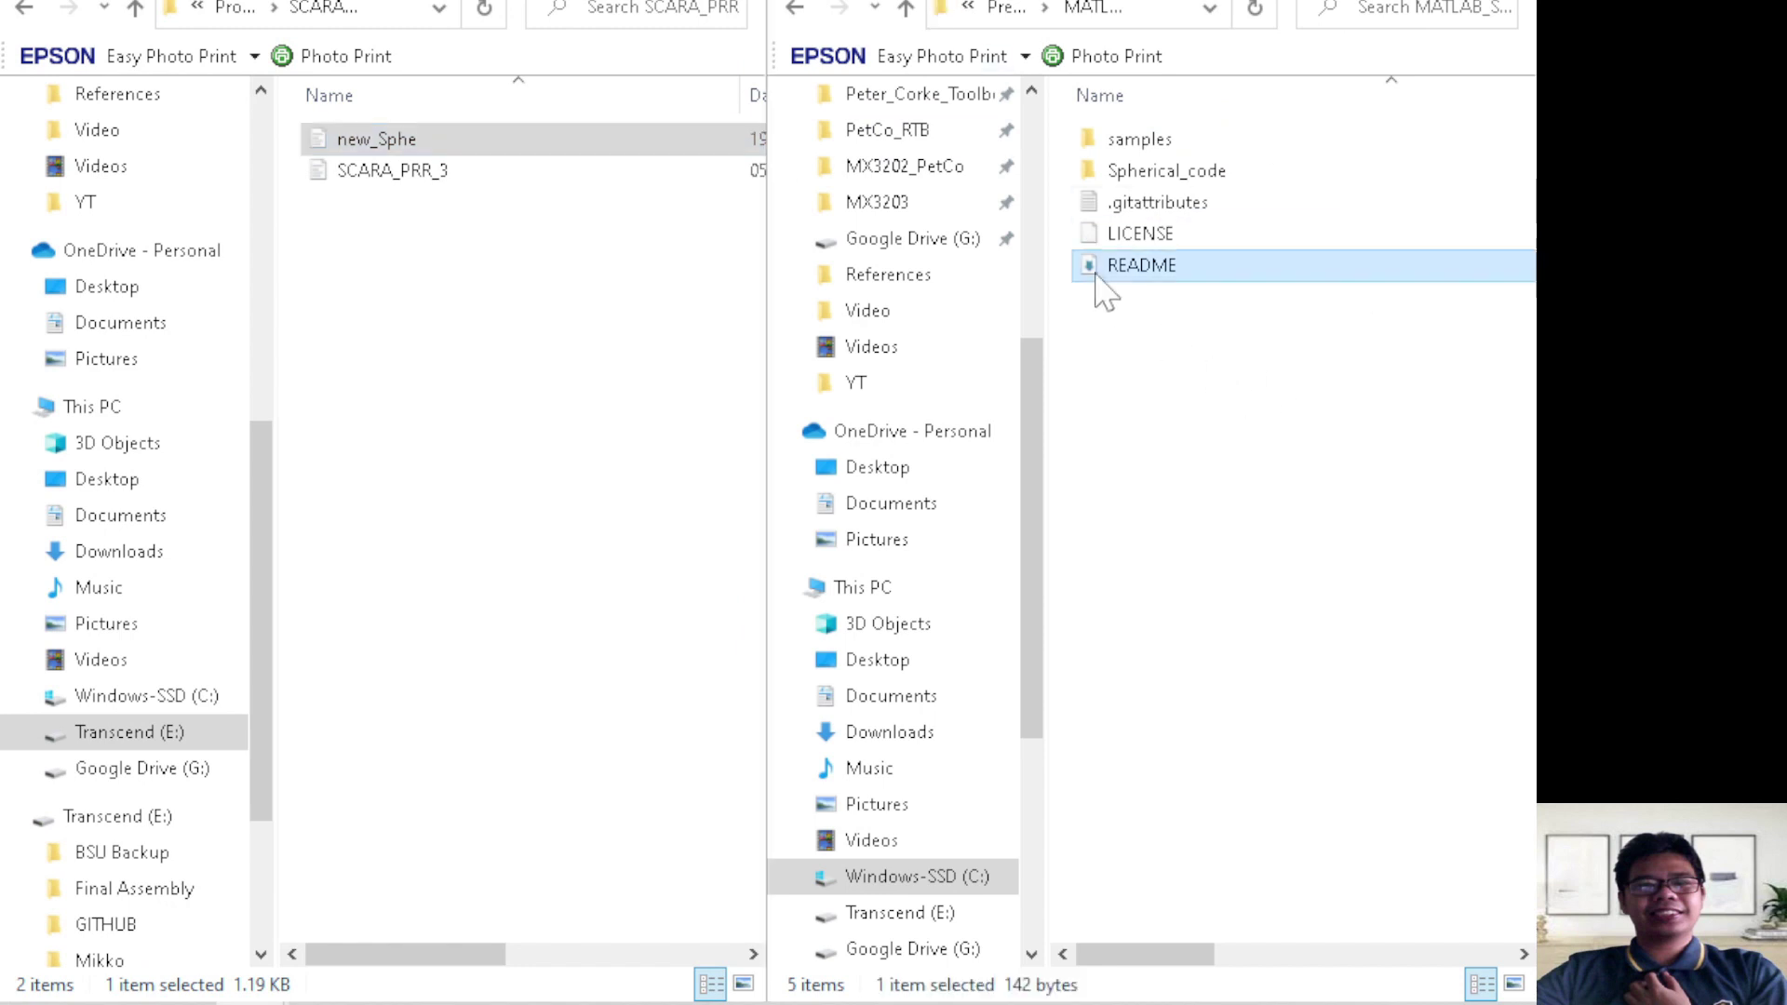
{"action": "left_click", "coordinate": [1135, 357]}
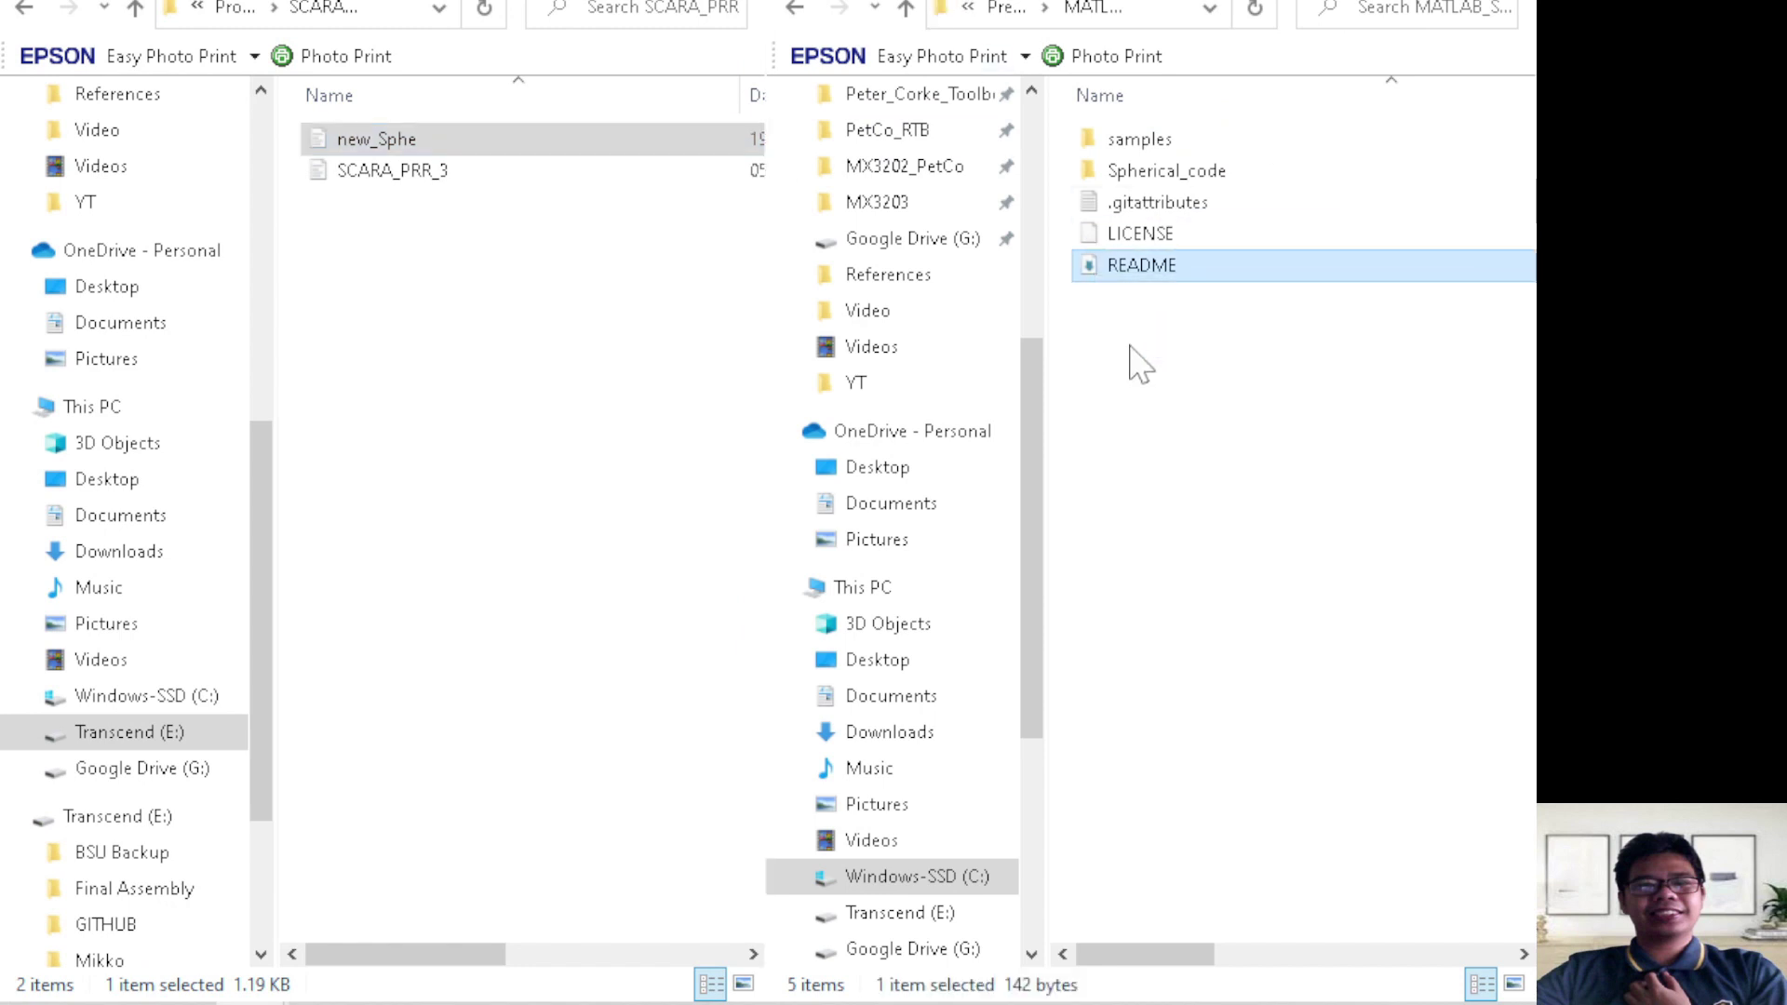
Create a new folder named new_Sphe in the local repository
{"action": "right_click", "coordinate": [1172, 516]}
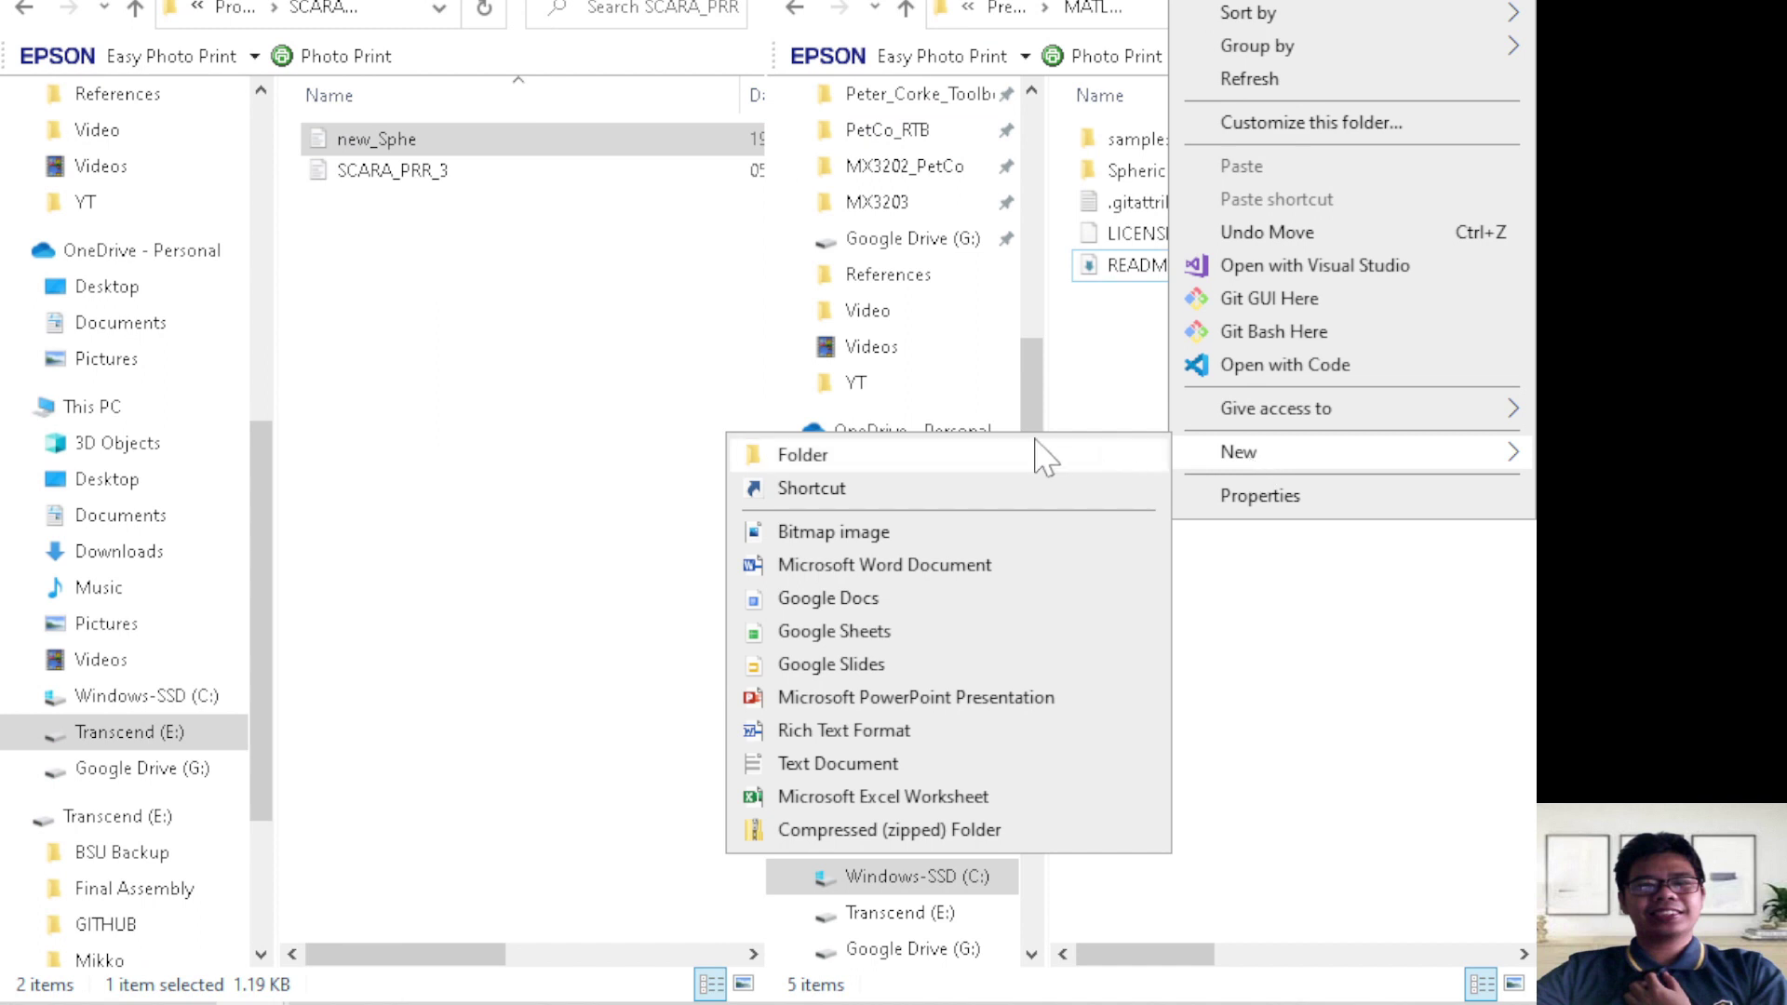
{"action": "left_click", "coordinate": [1044, 456]}
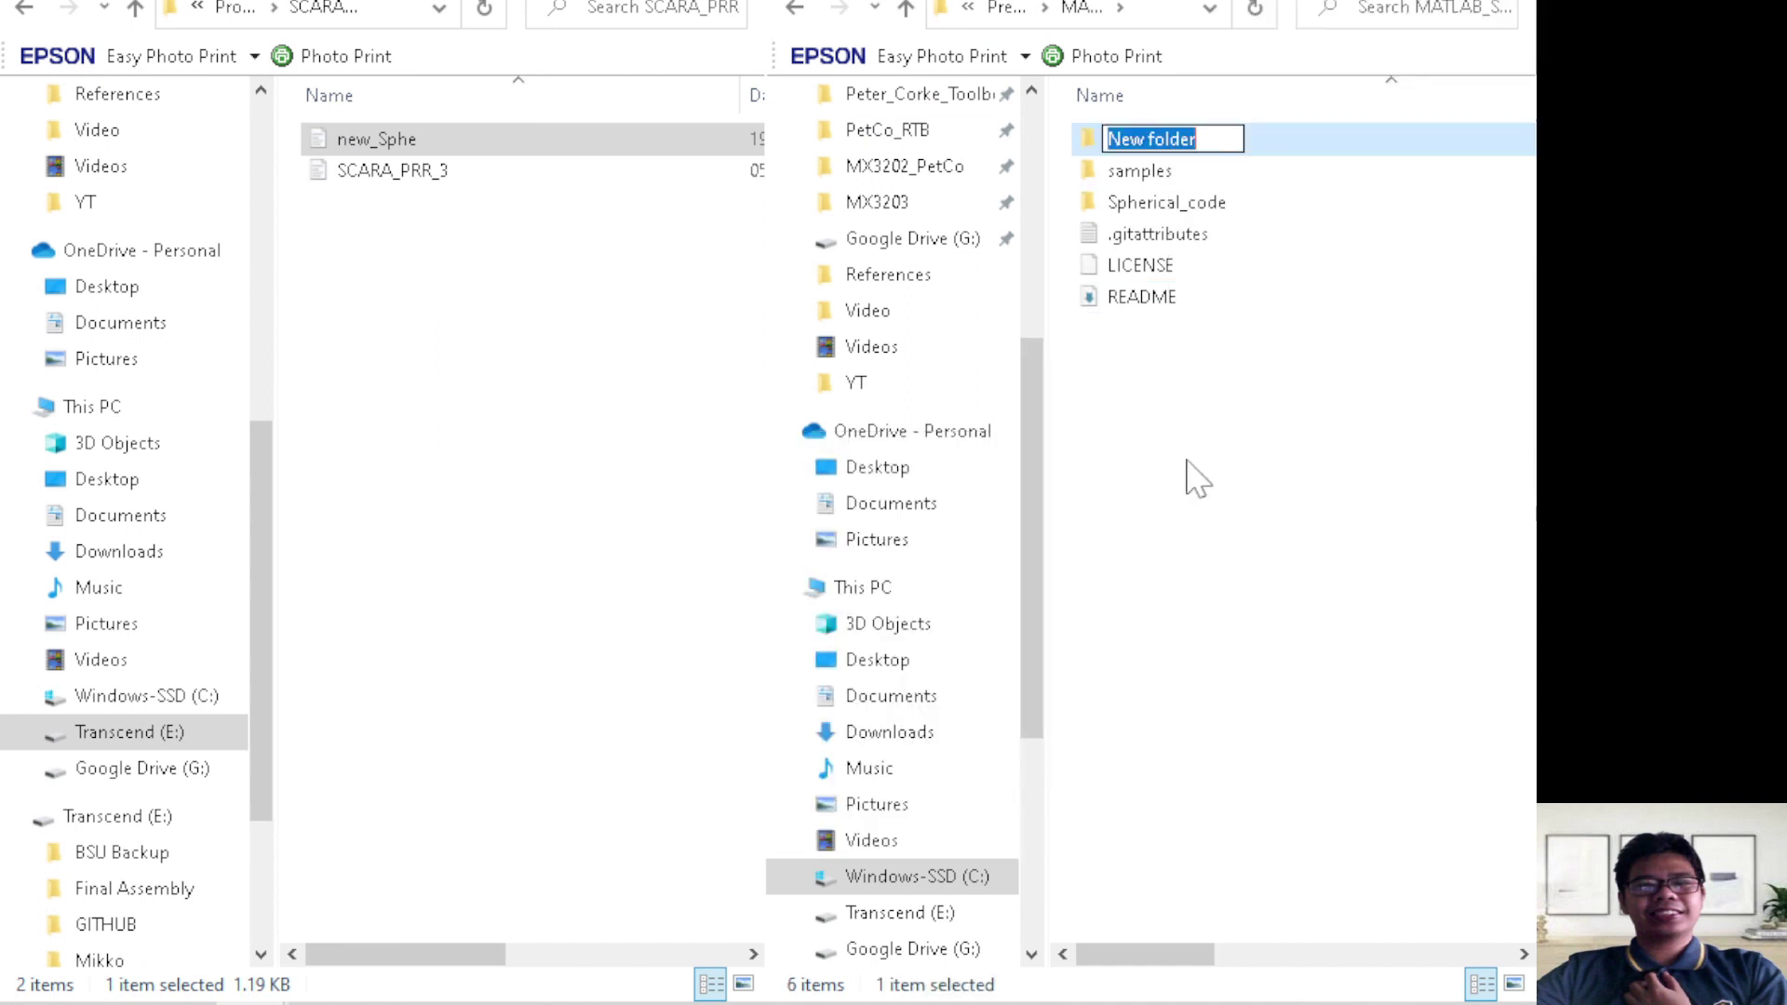
{"action": "type", "text": "new_Sphe"}
{"action": "key", "text": "Return"}
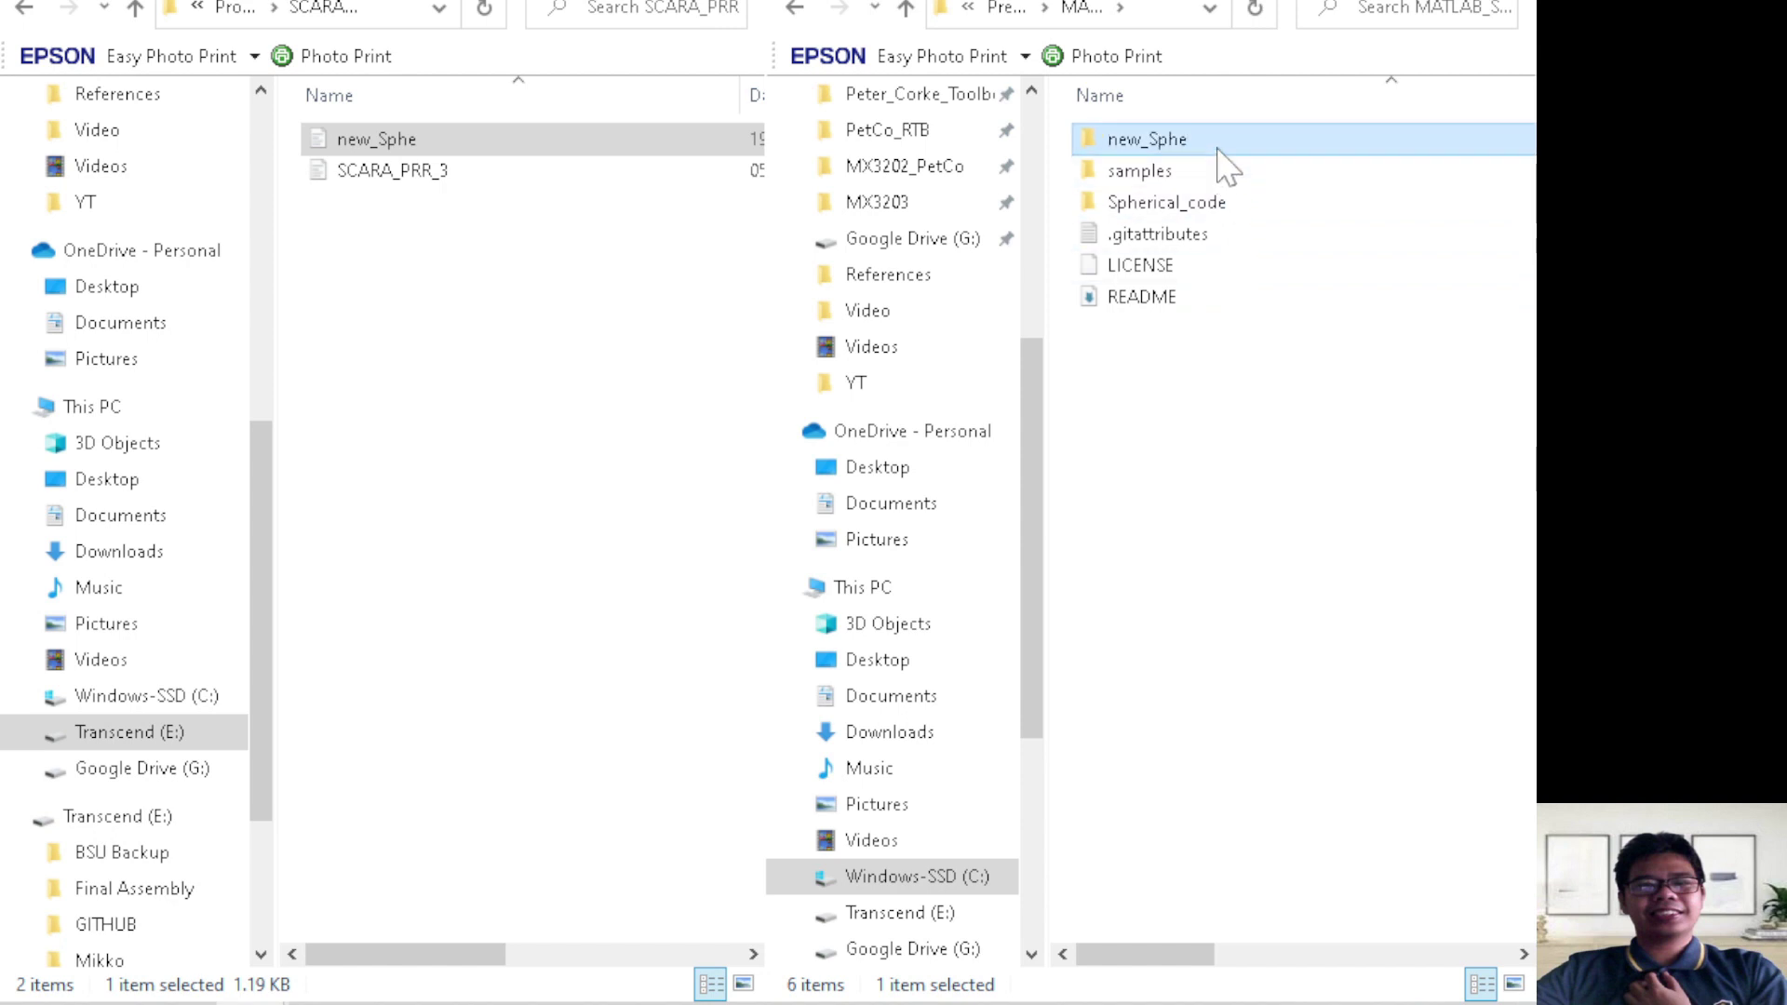
Paste the new_Sphe file into the new_Sphe folder, then return to the repositories folder
{"action": "double_click", "coordinate": [1218, 147]}
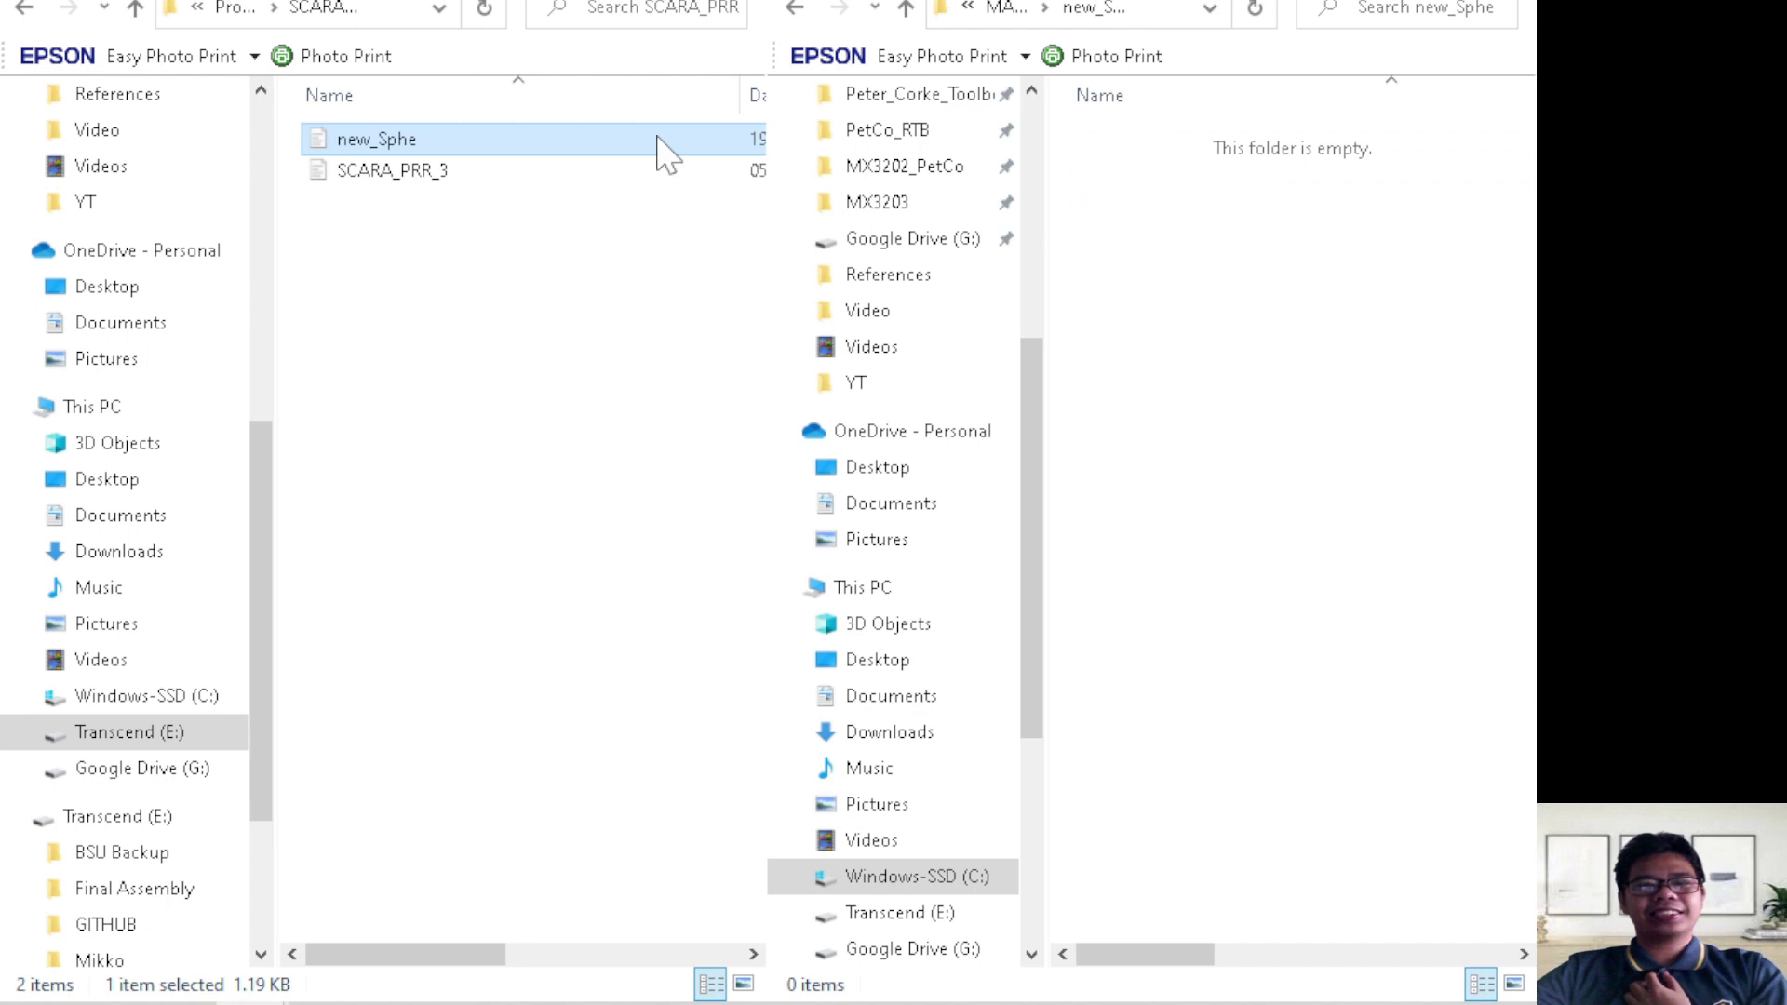
{"action": "left_click", "coordinate": [1170, 212]}
{"action": "key", "text": "ctrl+v"}
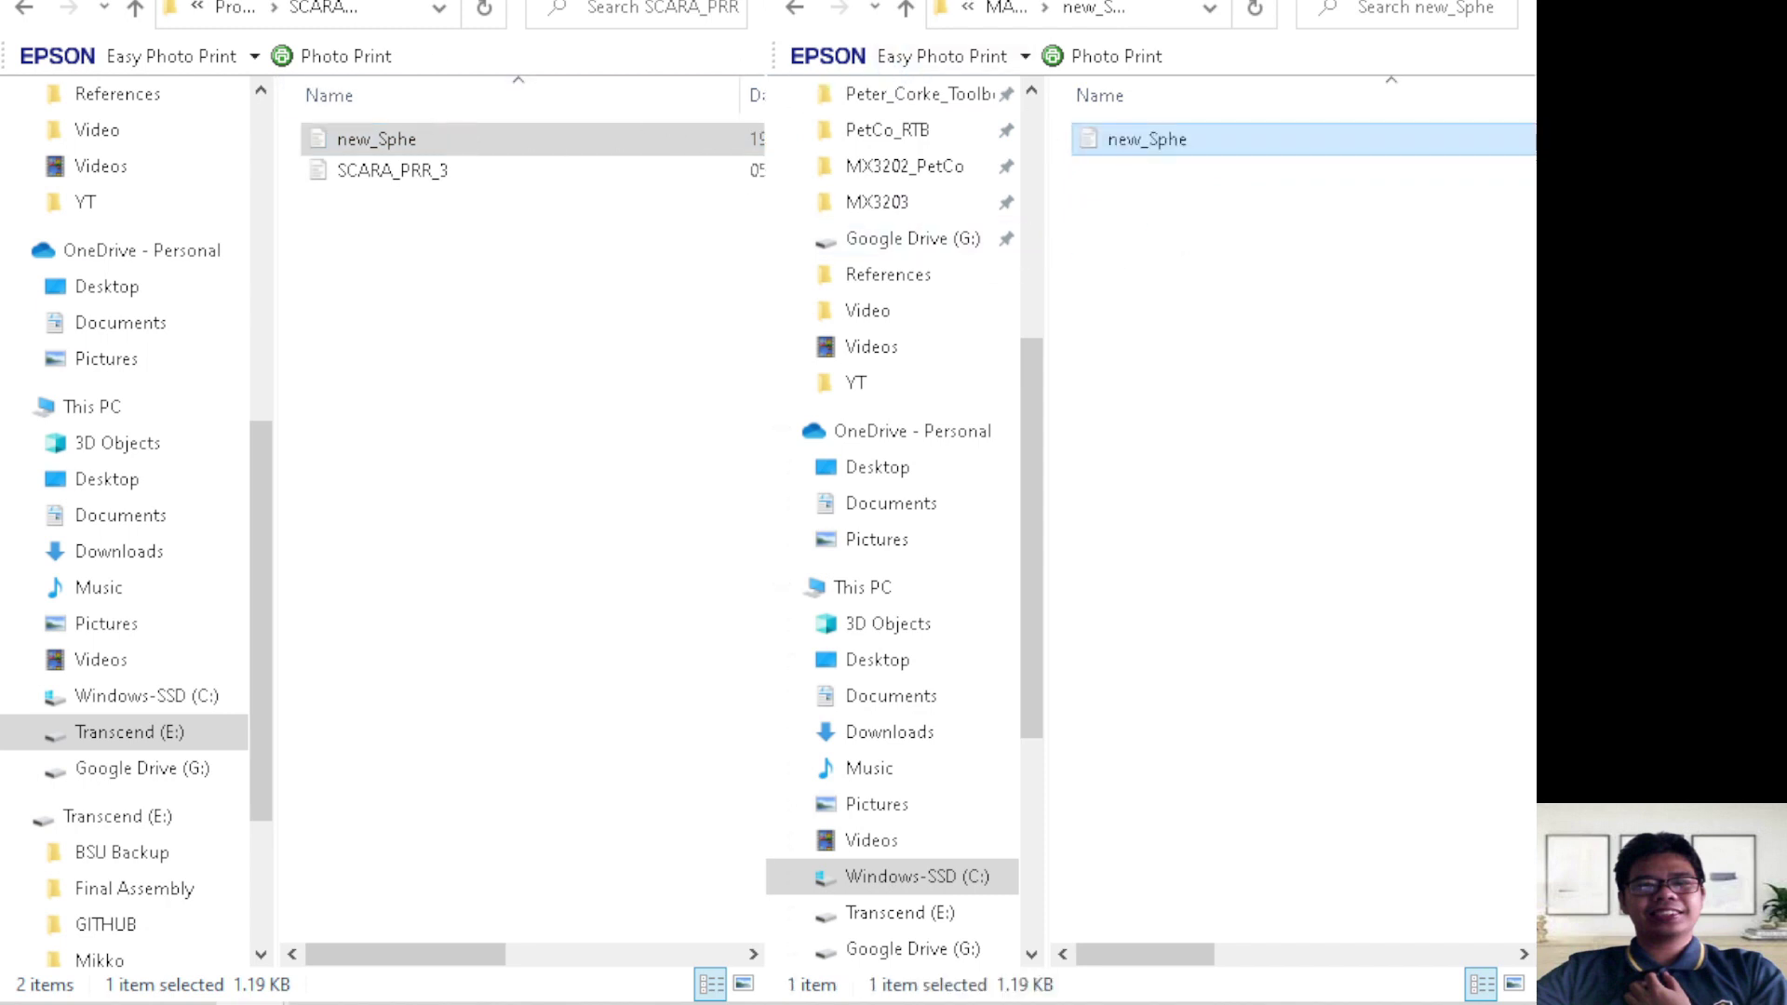
{"action": "left_click", "coordinate": [907, 11]}
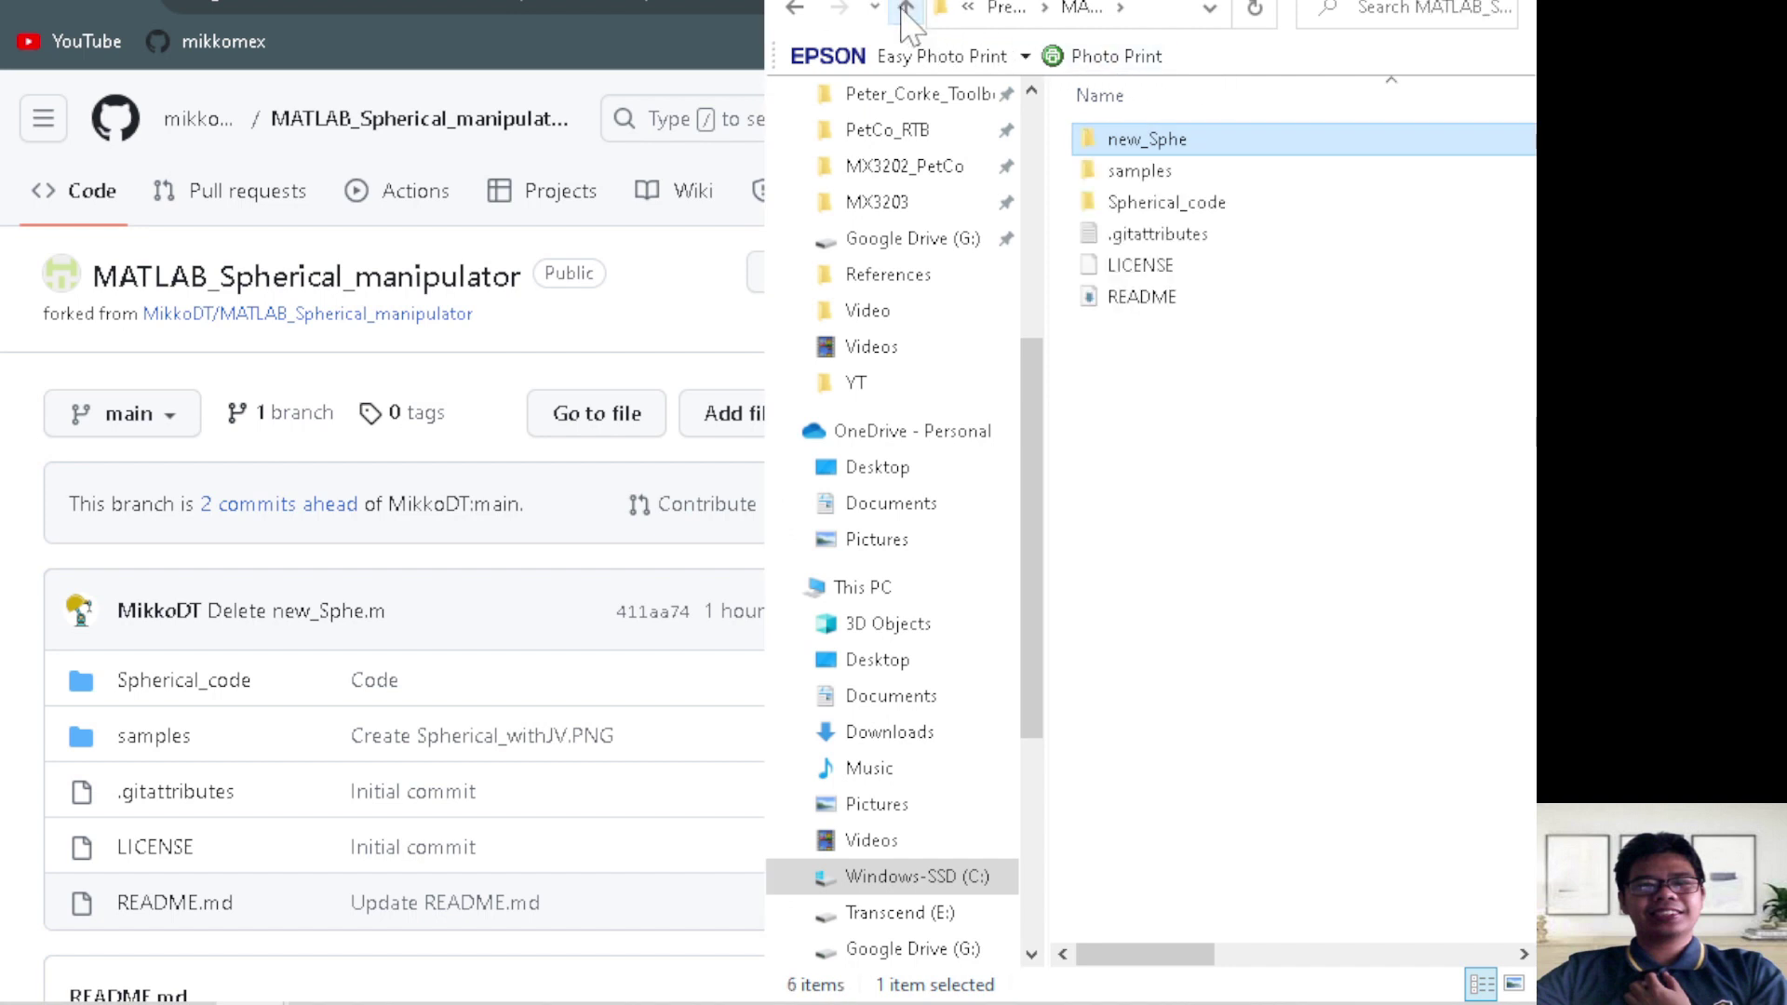
{"action": "left_click", "coordinate": [907, 11]}
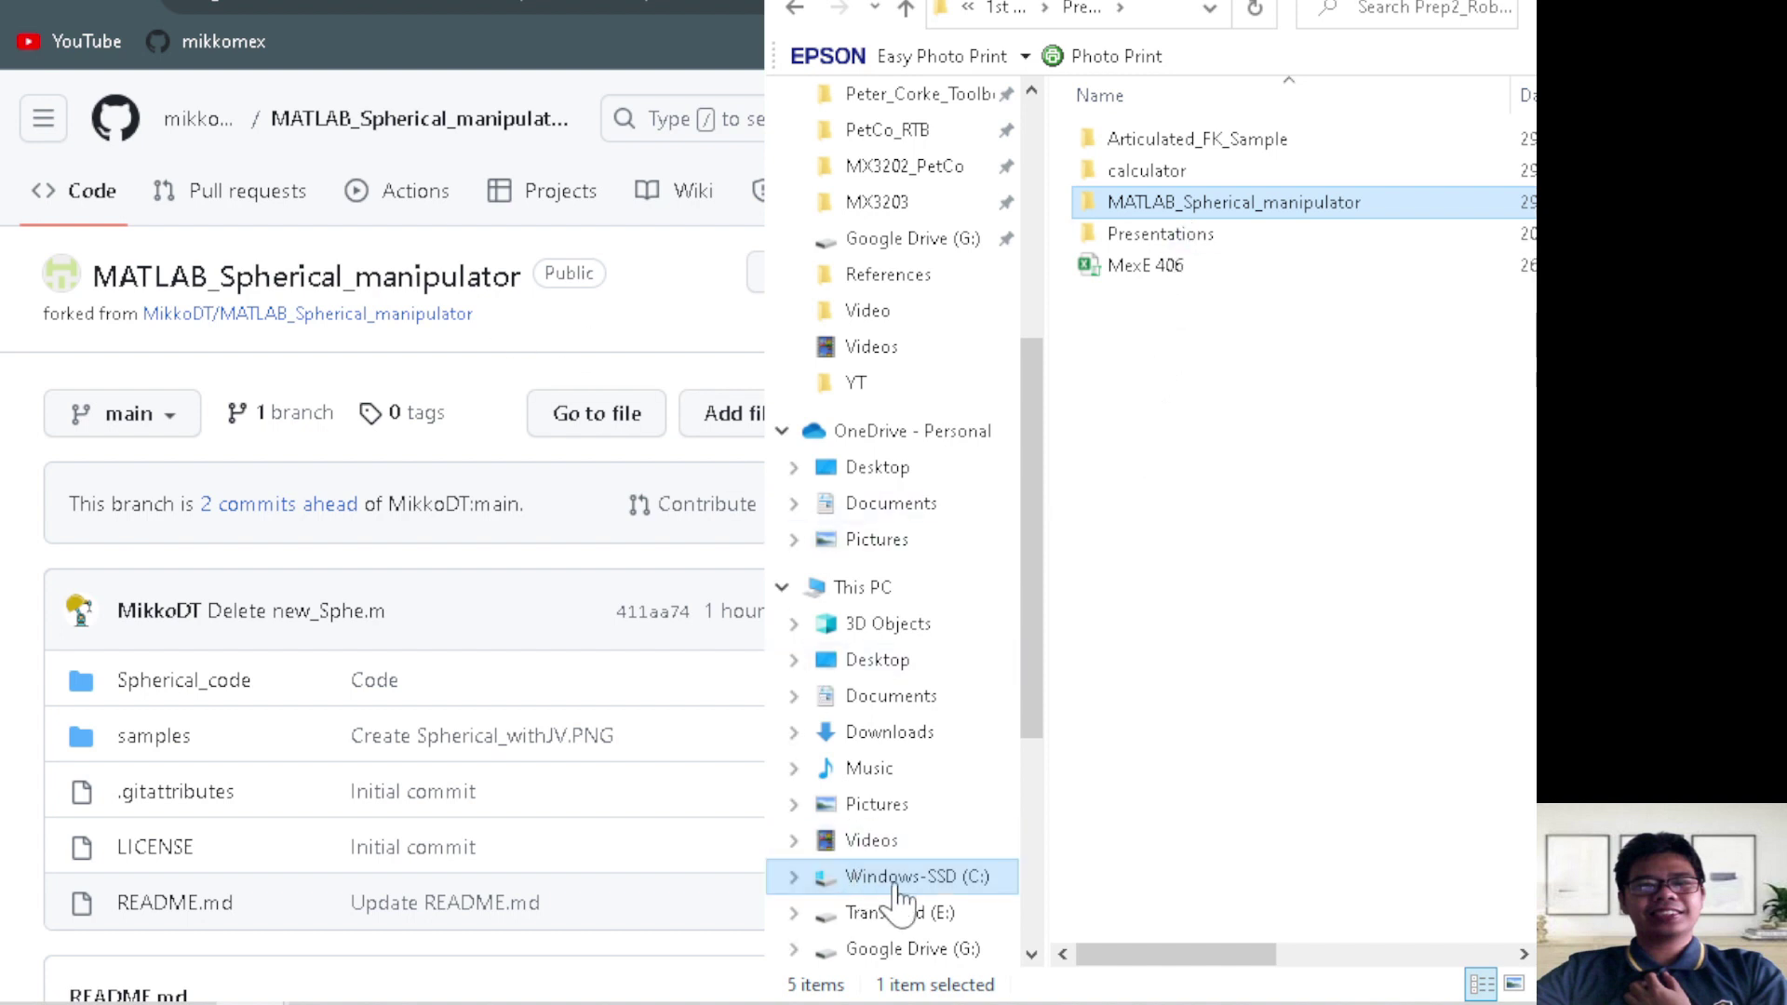
{"action": "left_click", "coordinate": [934, 994]}
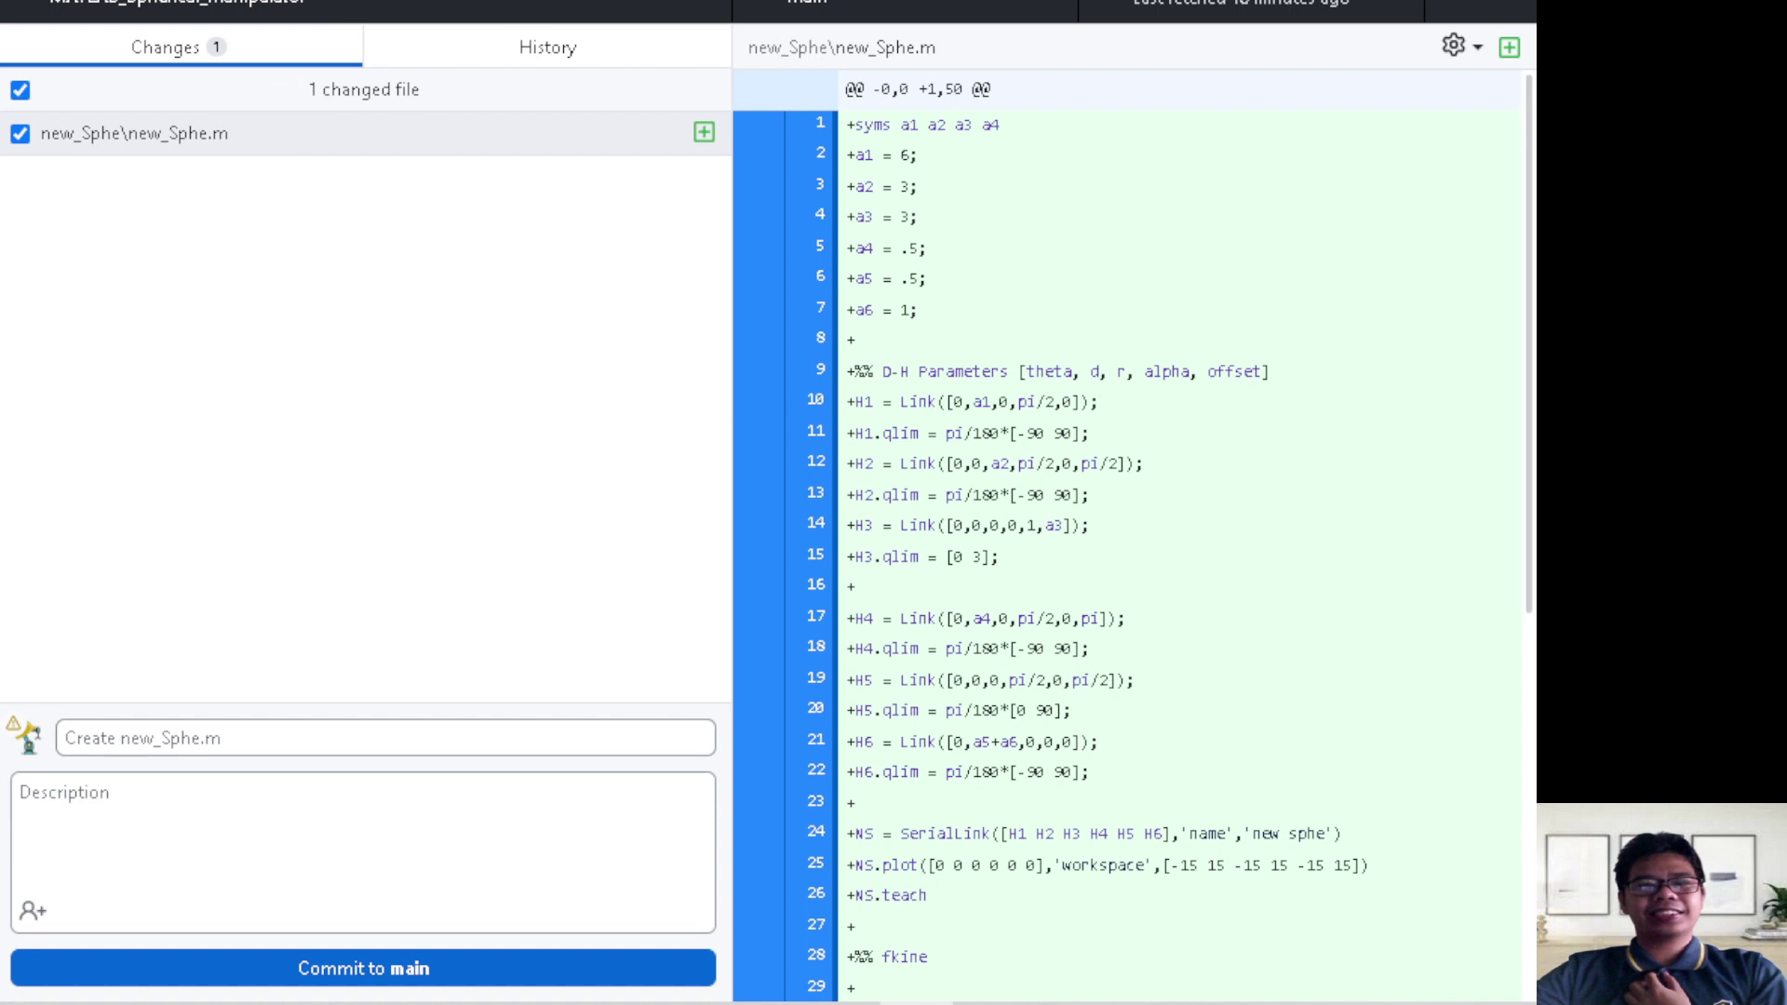
Commit new_Sphe.m as 'Create new_Sphe.m' to main and push it to origin
{"action": "scroll", "coordinate": [1131, 540], "scroll_direction": "down", "scroll_amount": 5}
{"action": "scroll", "coordinate": [1131, 540], "scroll_direction": "up", "scroll_amount": 5}
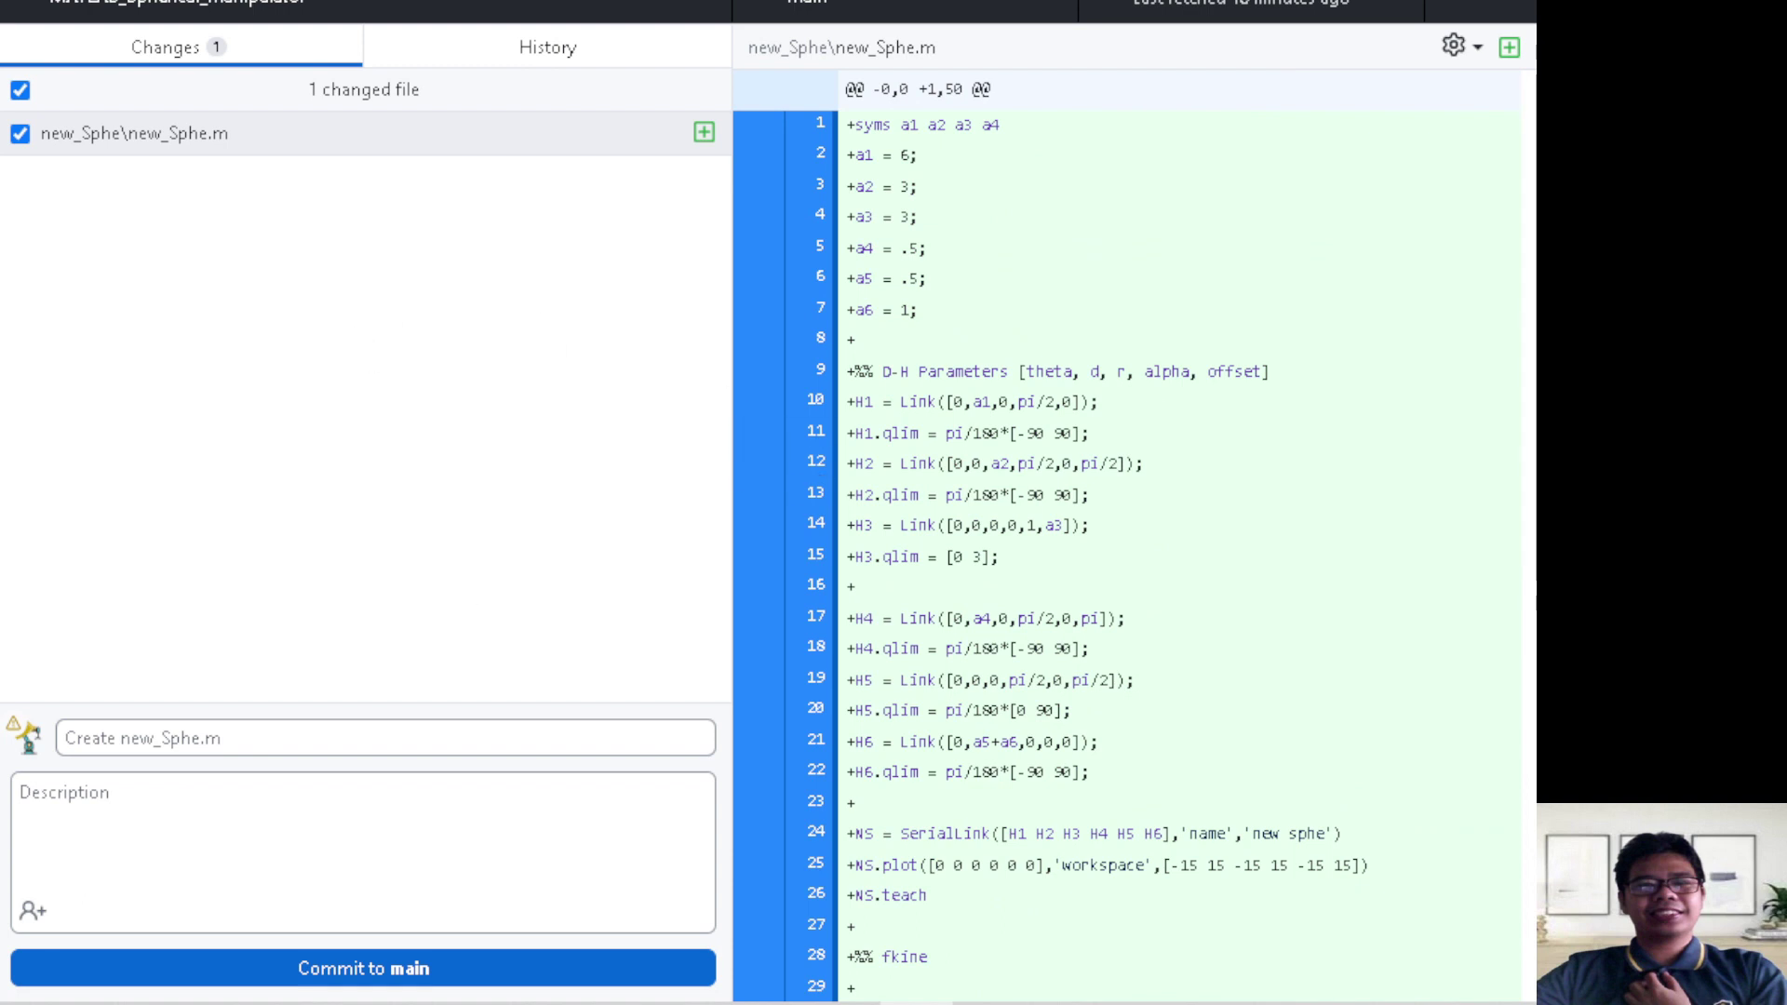
{"action": "left_click", "coordinate": [414, 966]}
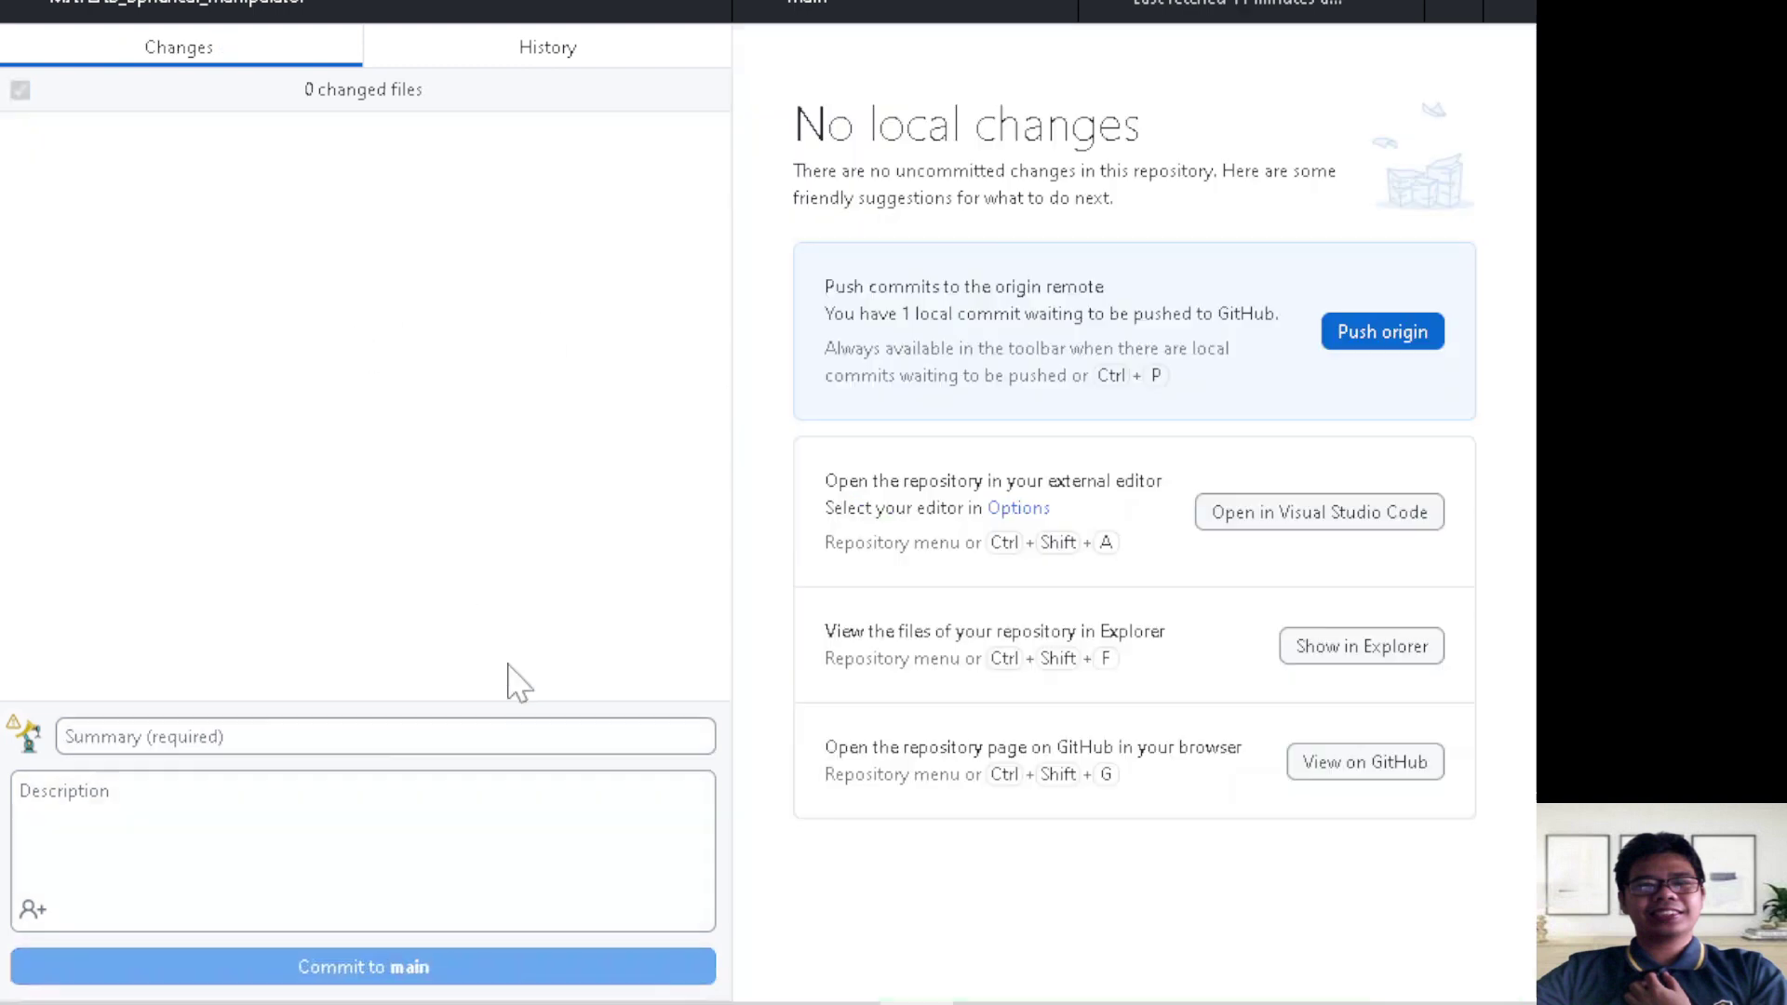
{"action": "left_click", "coordinate": [1362, 346]}
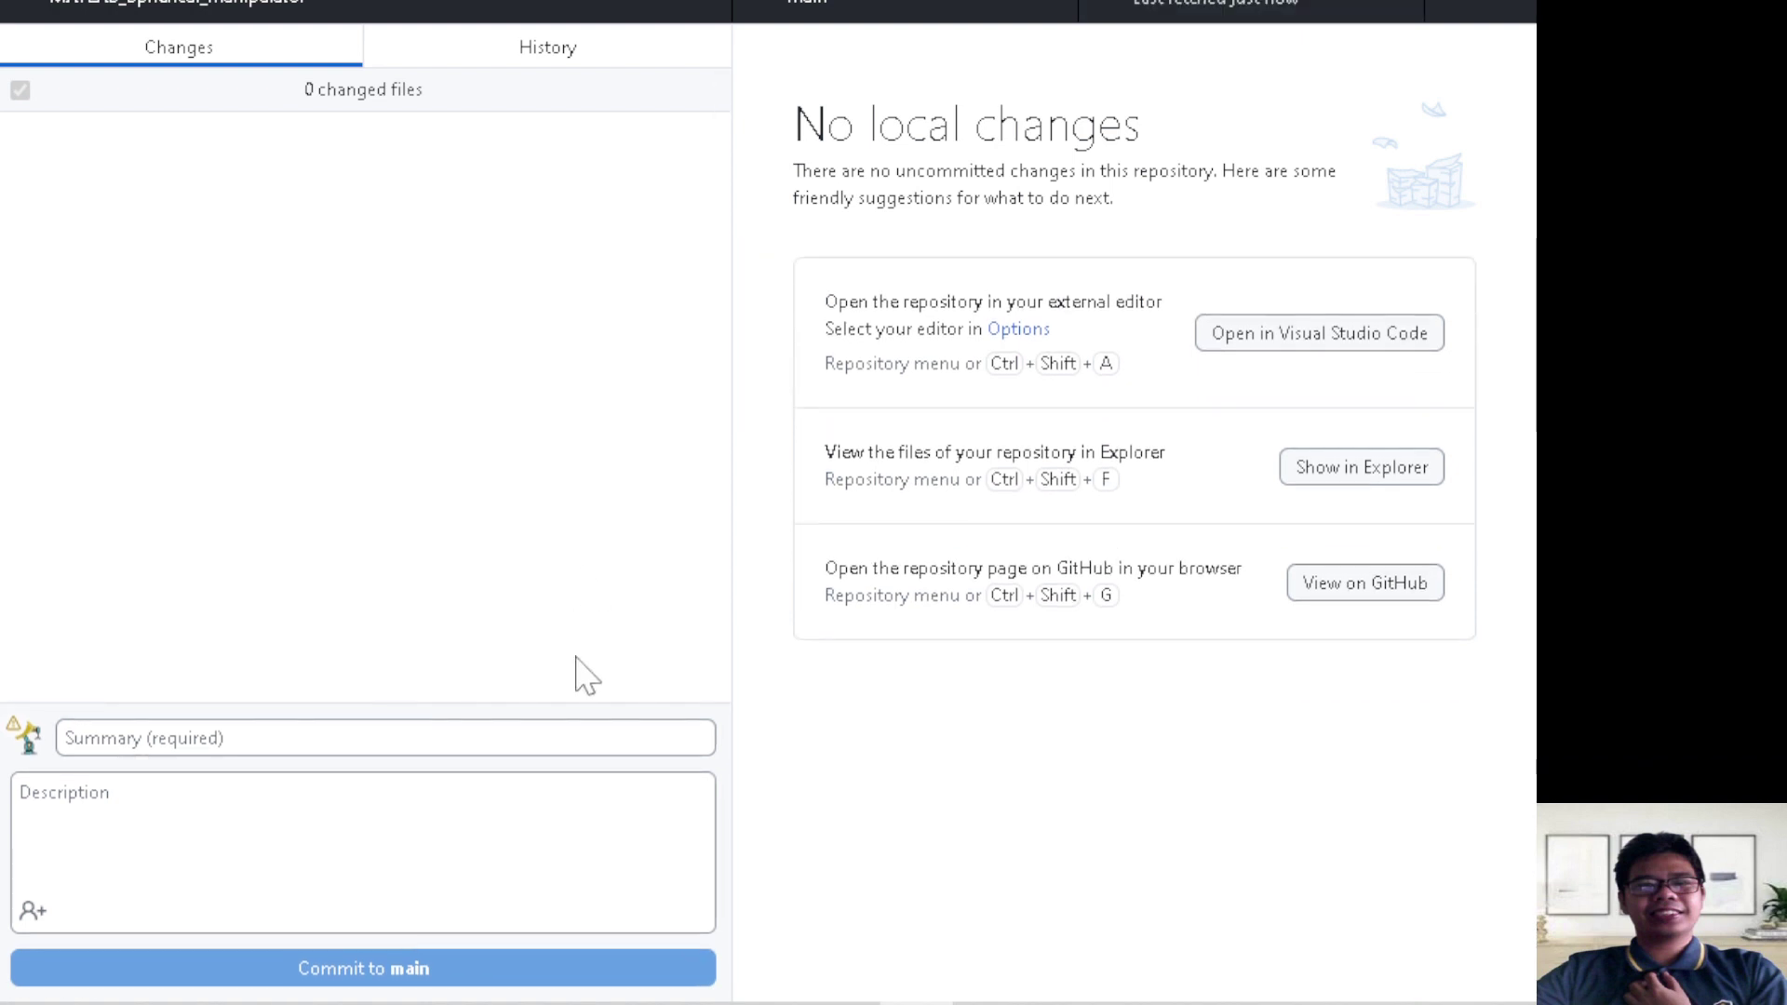
{"action": "left_click", "coordinate": [828, 921]}
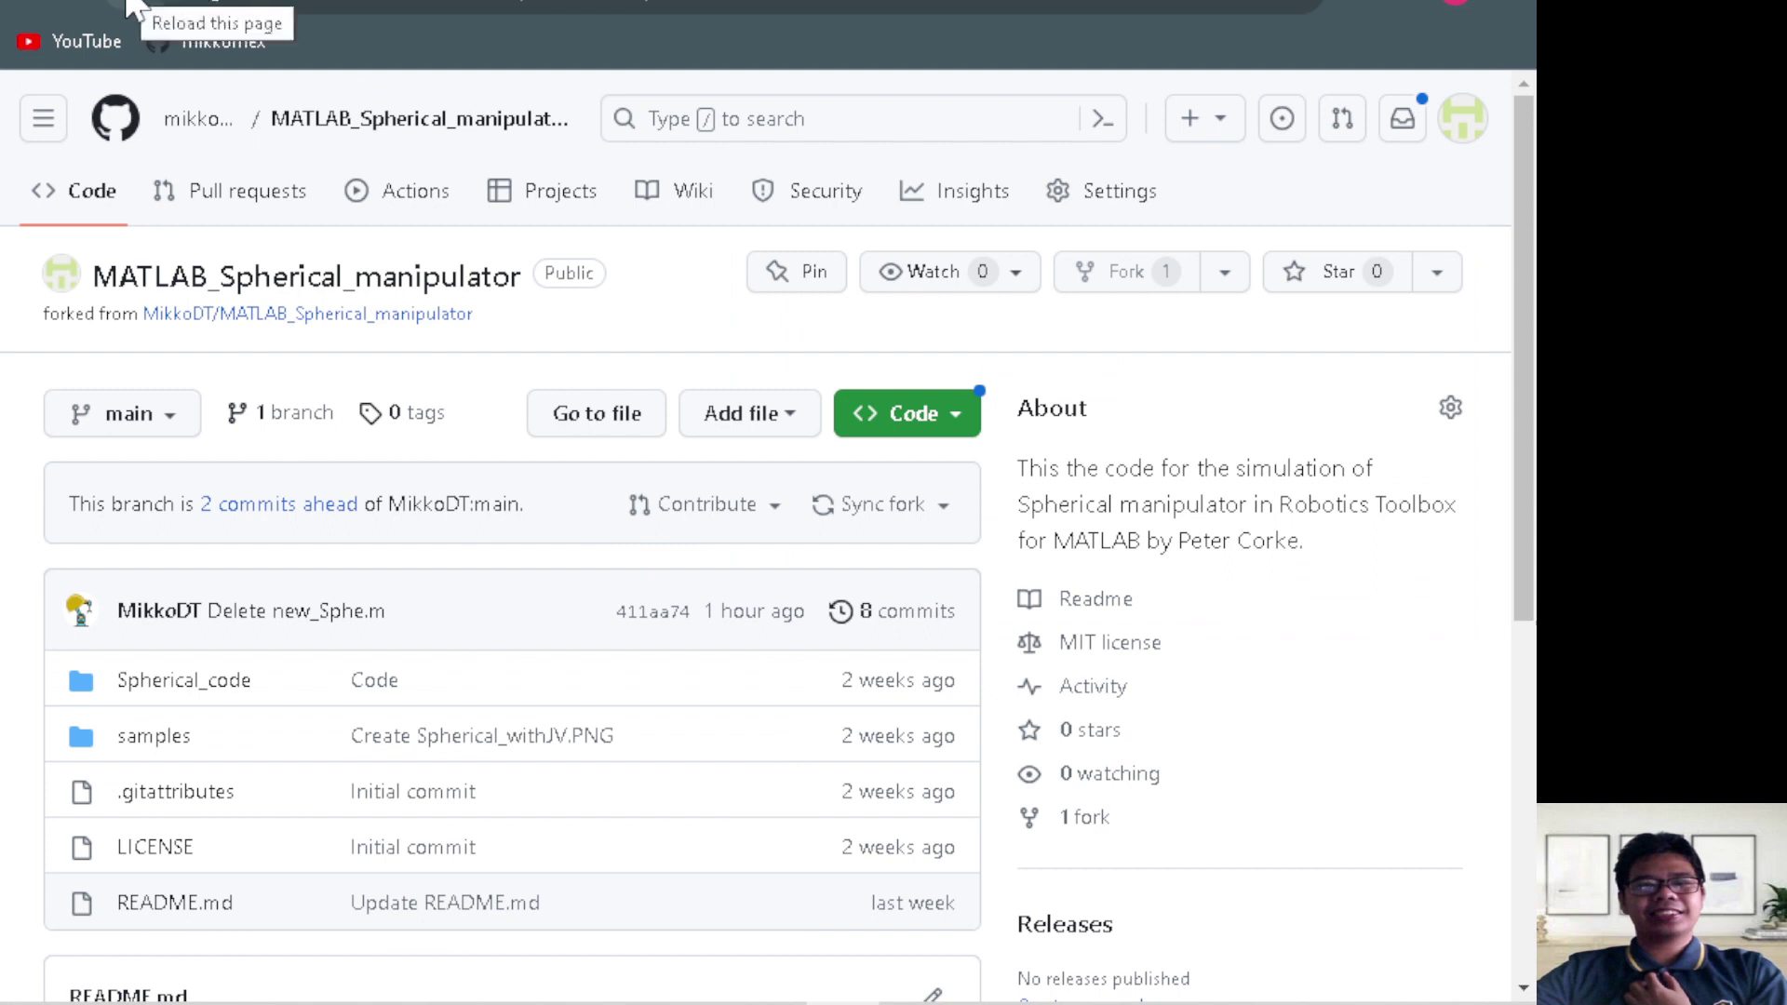
Reload the fork page to confirm the new_Sphe folder, and snap it to the right half
{"action": "left_click", "coordinate": [135, 8]}
{"action": "left_click", "coordinate": [430, 278]}
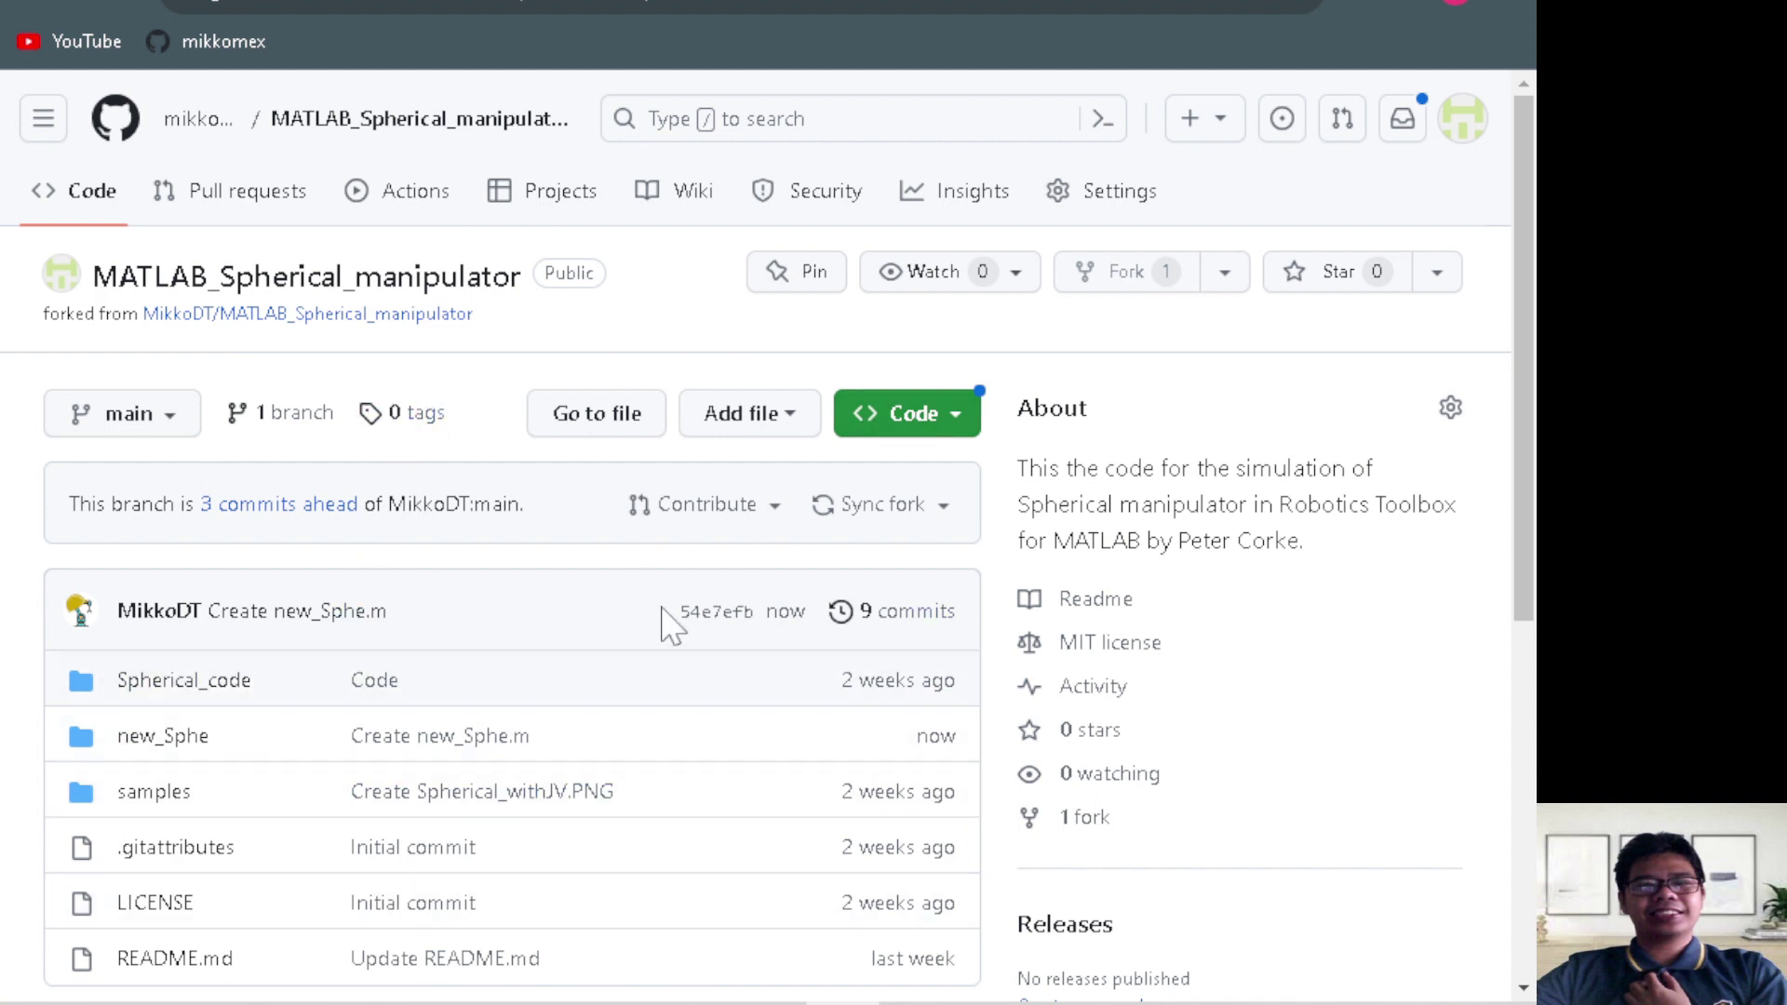
{"action": "mouse_move", "coordinate": [476, 998]}
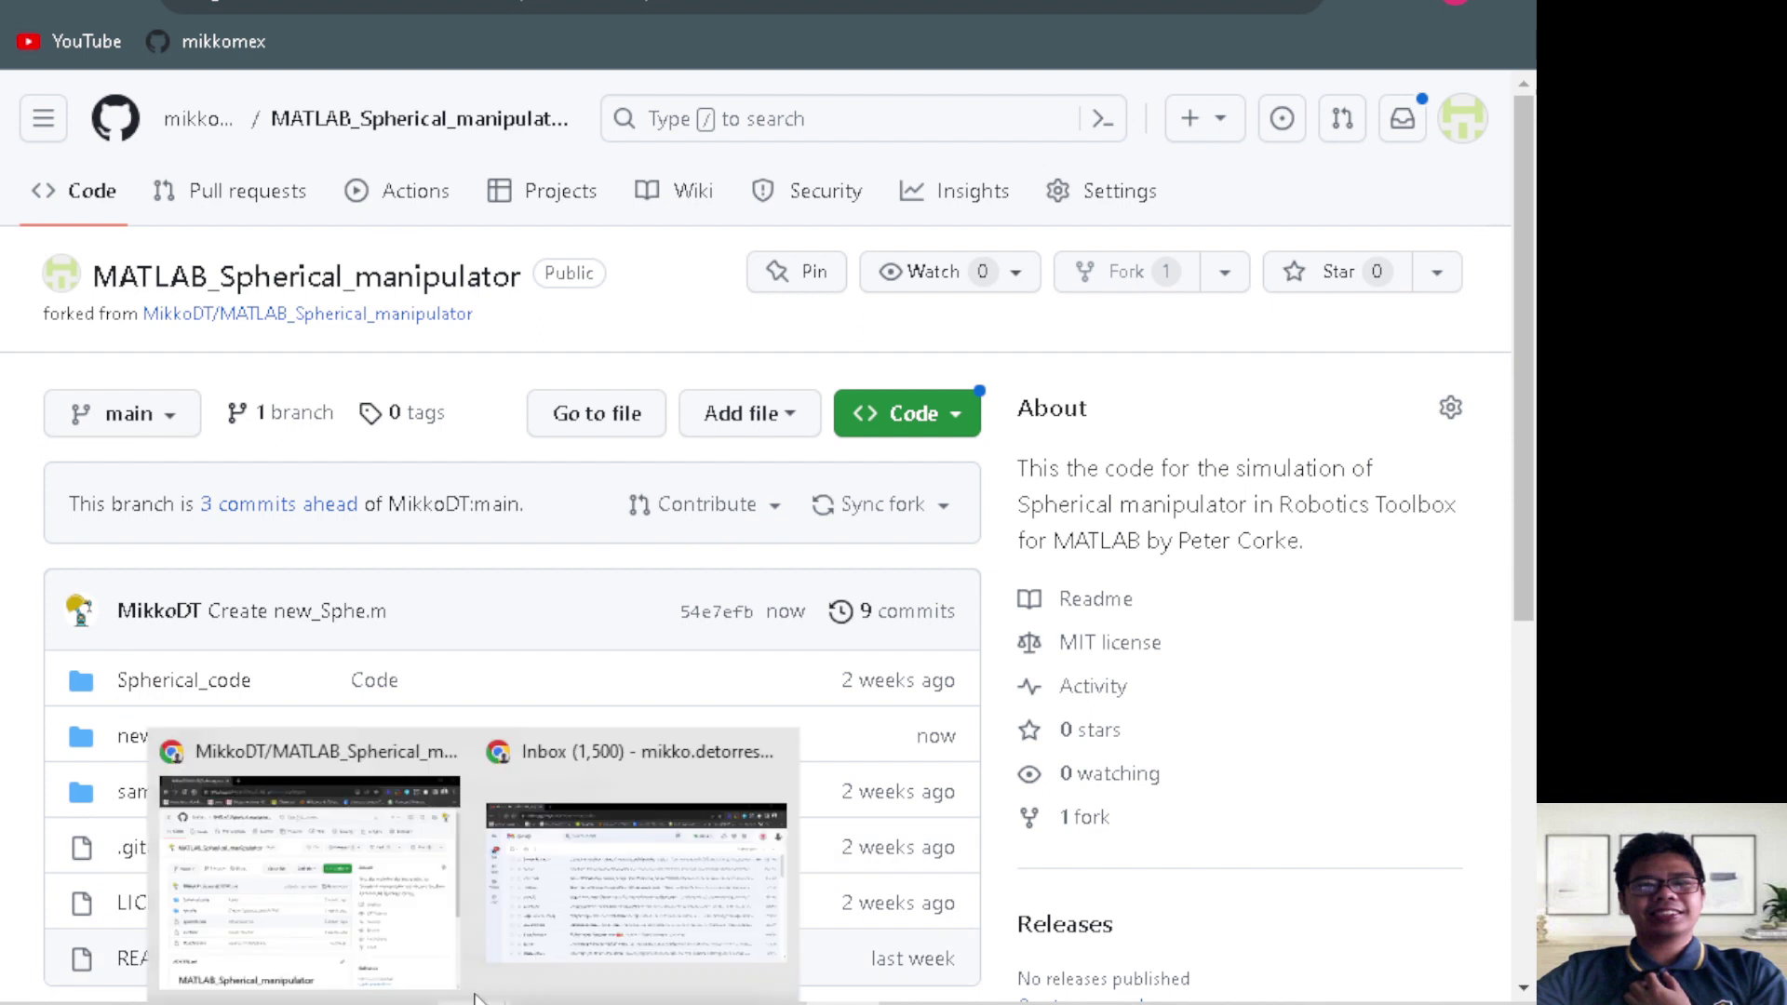
{"action": "left_click", "coordinate": [322, 942]}
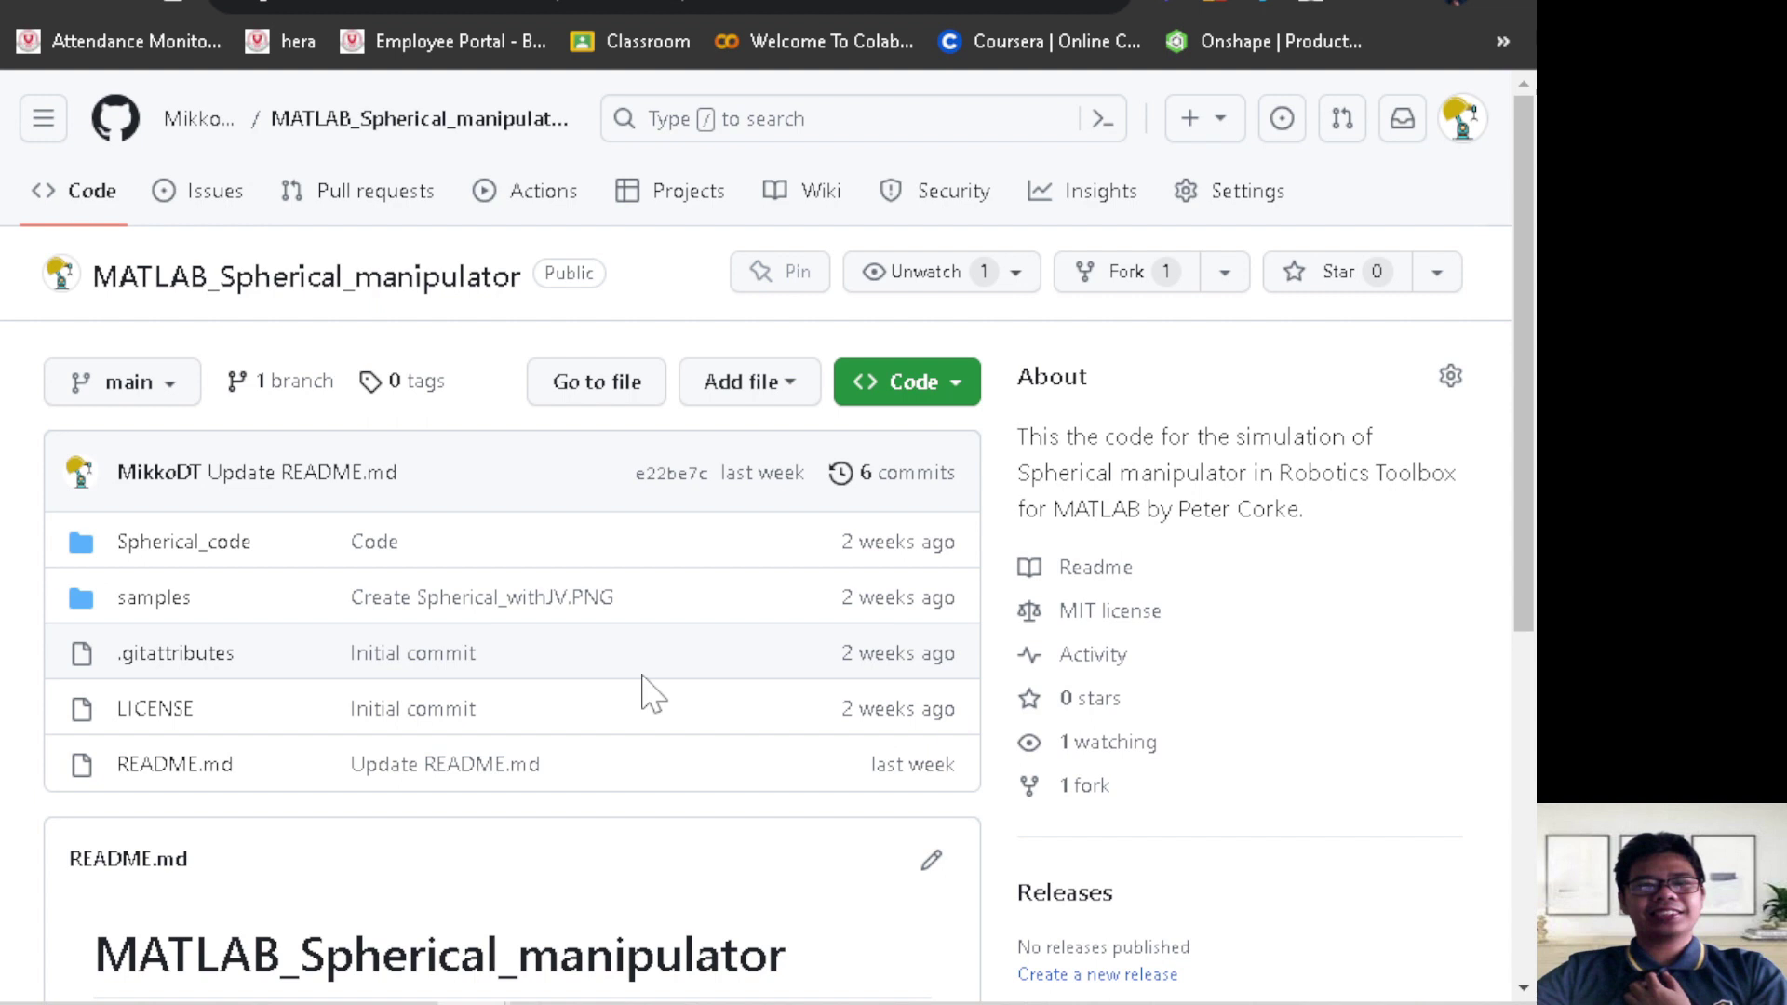
{"action": "left_click", "coordinate": [917, 958]}
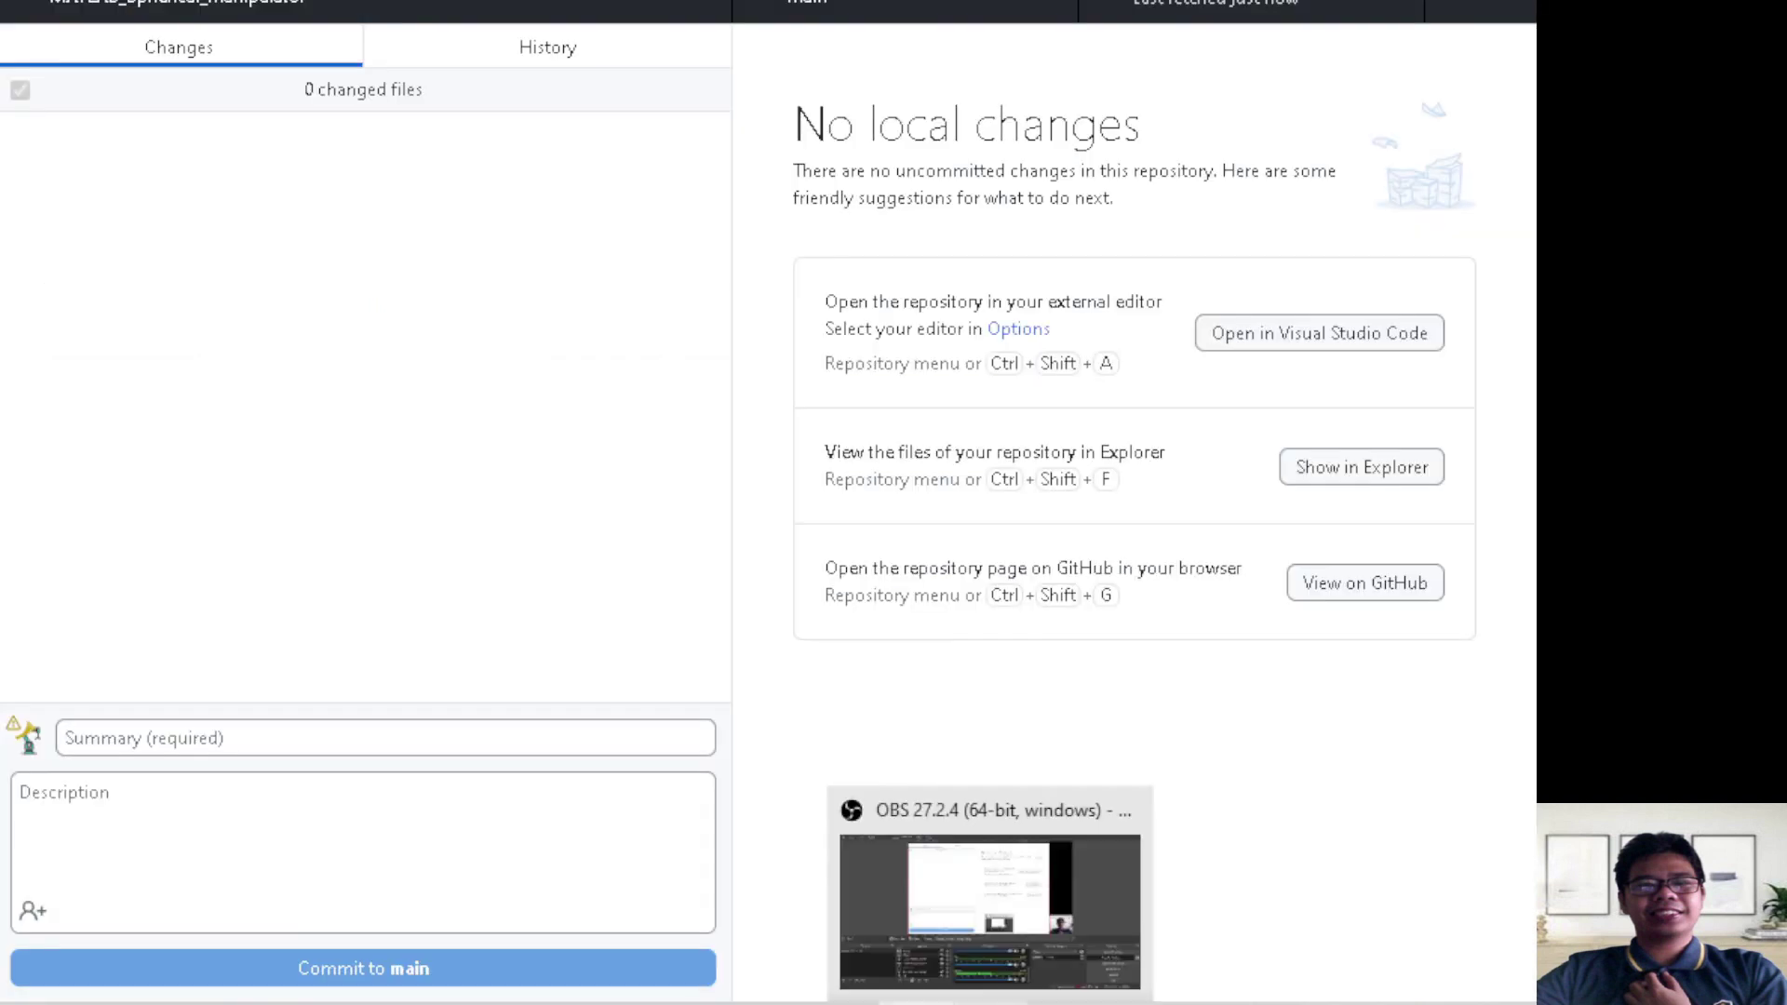
{"action": "left_click", "coordinate": [875, 986]}
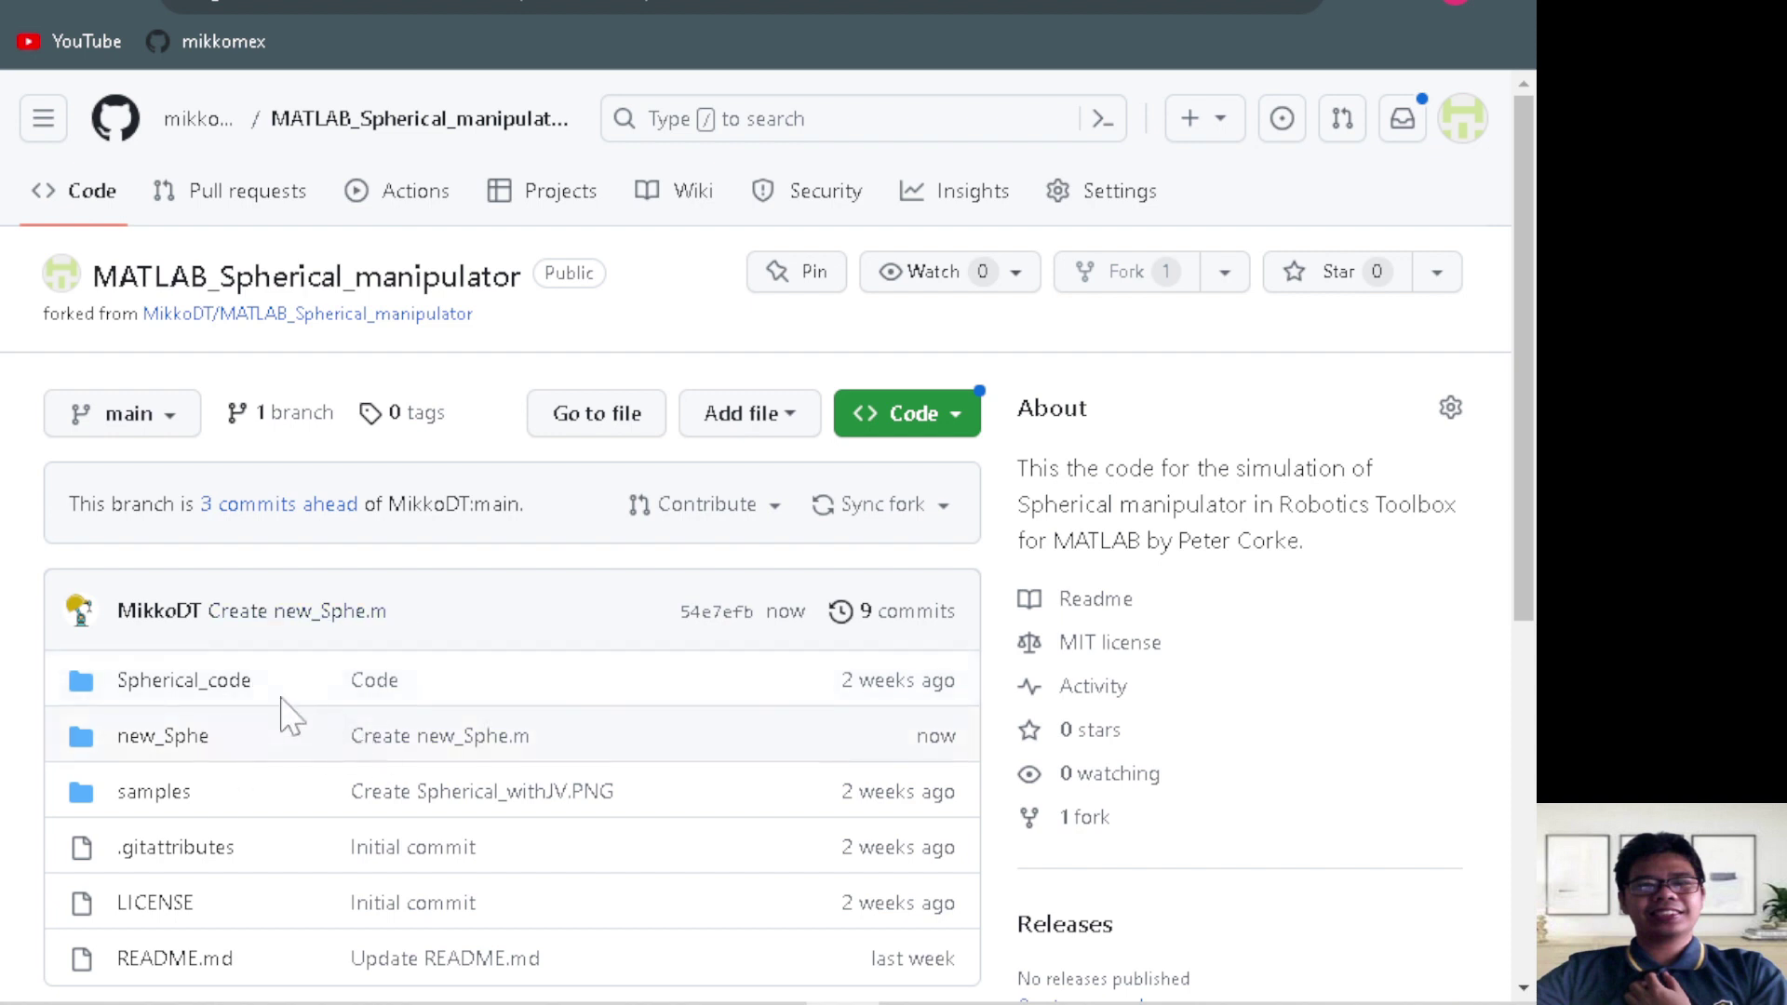
{"action": "key", "text": "super+Right"}
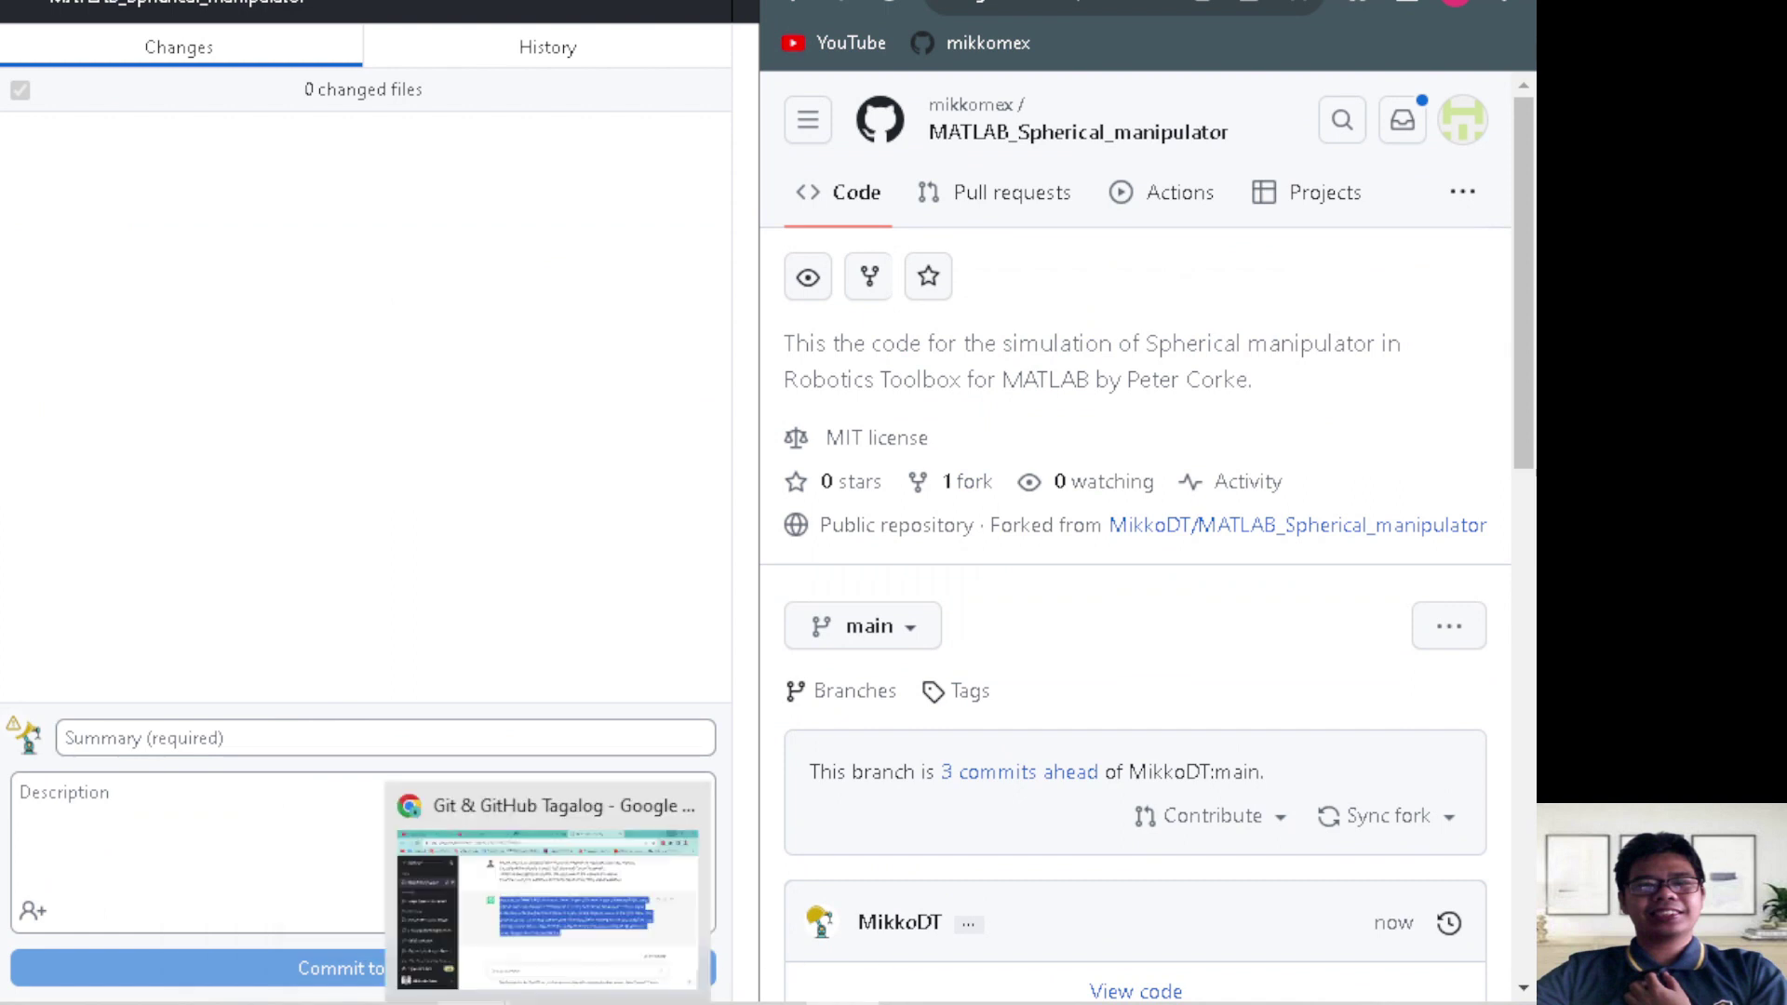
Snap the original MikkoDT repository to the left and browse its file list
{"action": "left_click", "coordinate": [370, 931]}
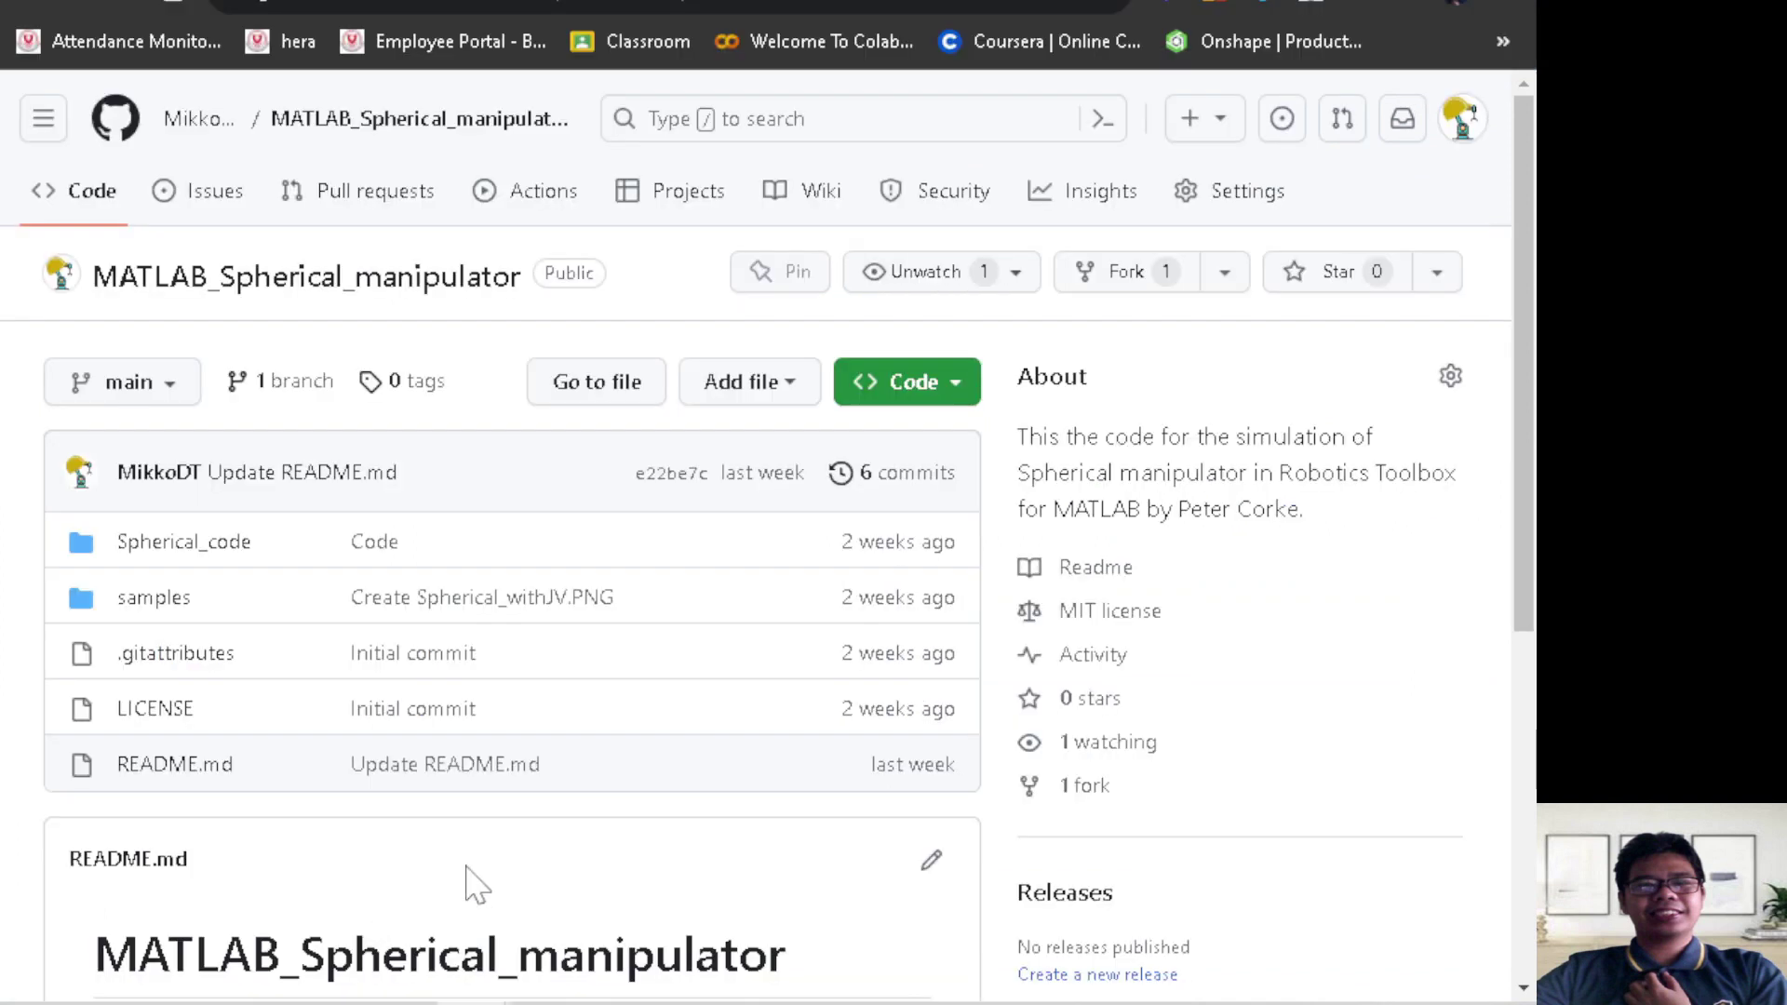
{"action": "key", "text": "super+Left"}
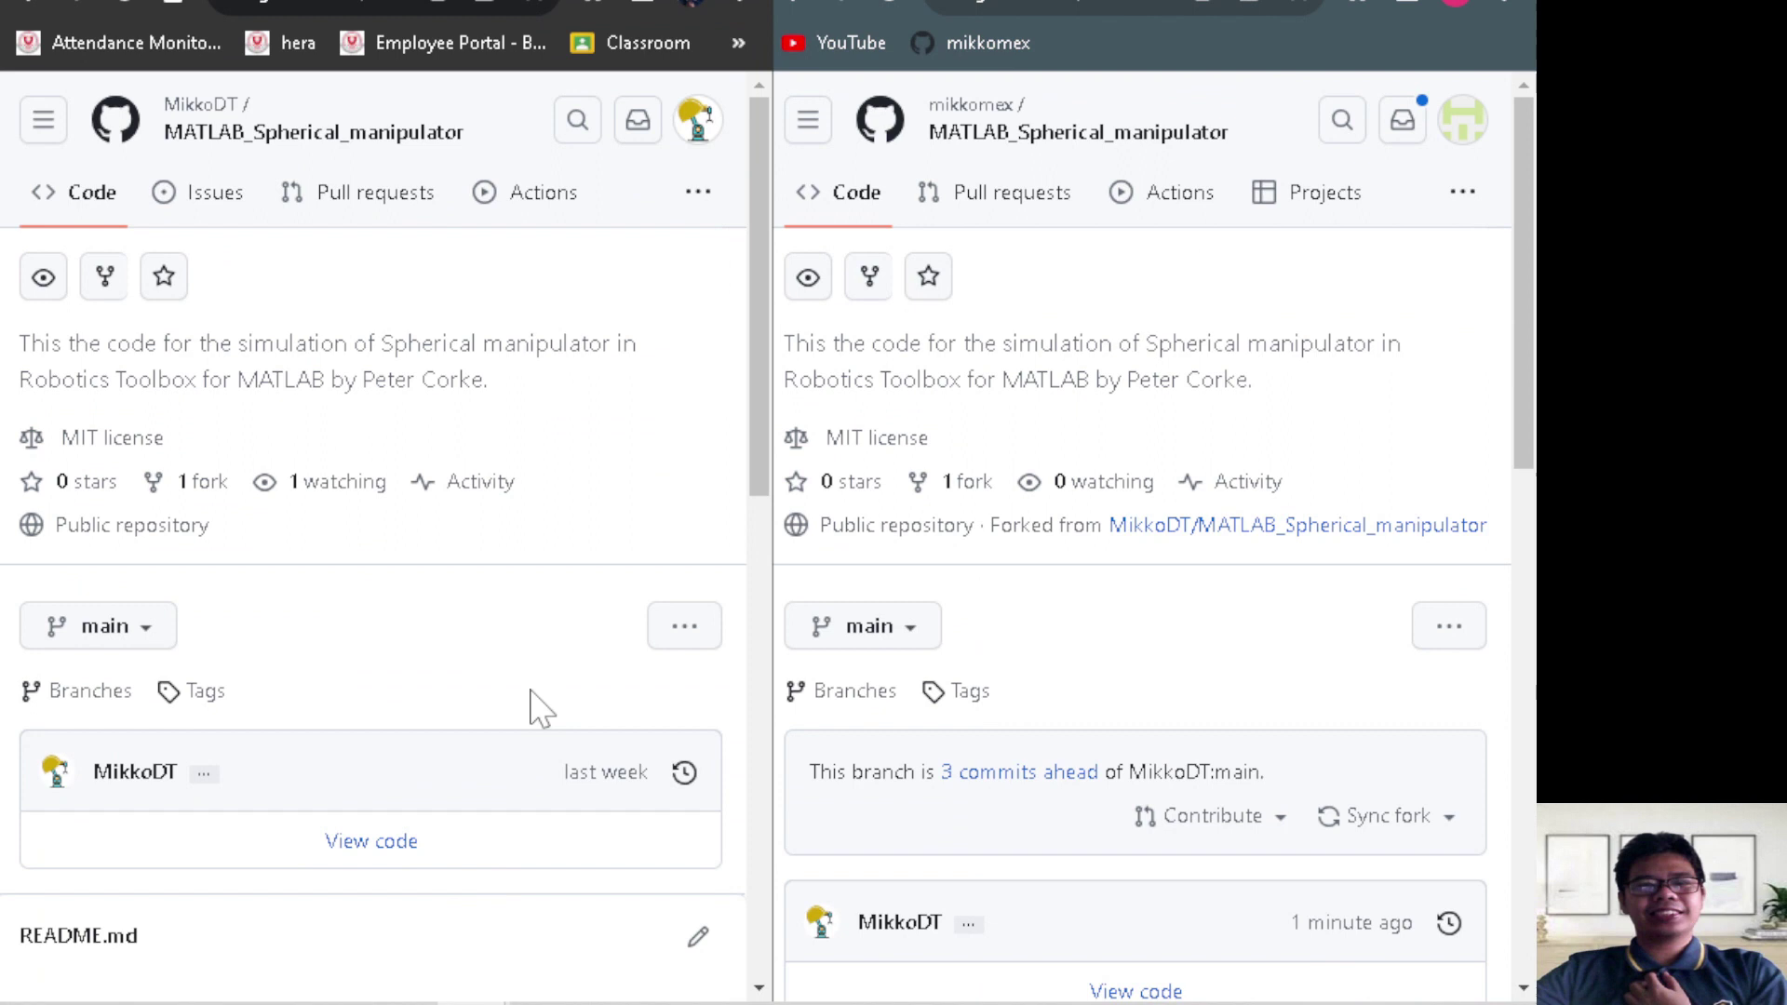
{"action": "scroll", "coordinate": [537, 709], "scroll_direction": "down", "scroll_amount": 3}
{"action": "scroll", "coordinate": [537, 709], "scroll_direction": "down", "scroll_amount": 4}
{"action": "scroll", "coordinate": [537, 710], "scroll_direction": "up", "scroll_amount": 4}
{"action": "scroll", "coordinate": [533, 705], "scroll_direction": "up", "scroll_amount": 3}
{"action": "scroll", "coordinate": [532, 706], "scroll_direction": "down", "scroll_amount": 3}
{"action": "scroll", "coordinate": [532, 706], "scroll_direction": "down", "scroll_amount": 3}
{"action": "scroll", "coordinate": [496, 715], "scroll_direction": "down", "scroll_amount": 5}
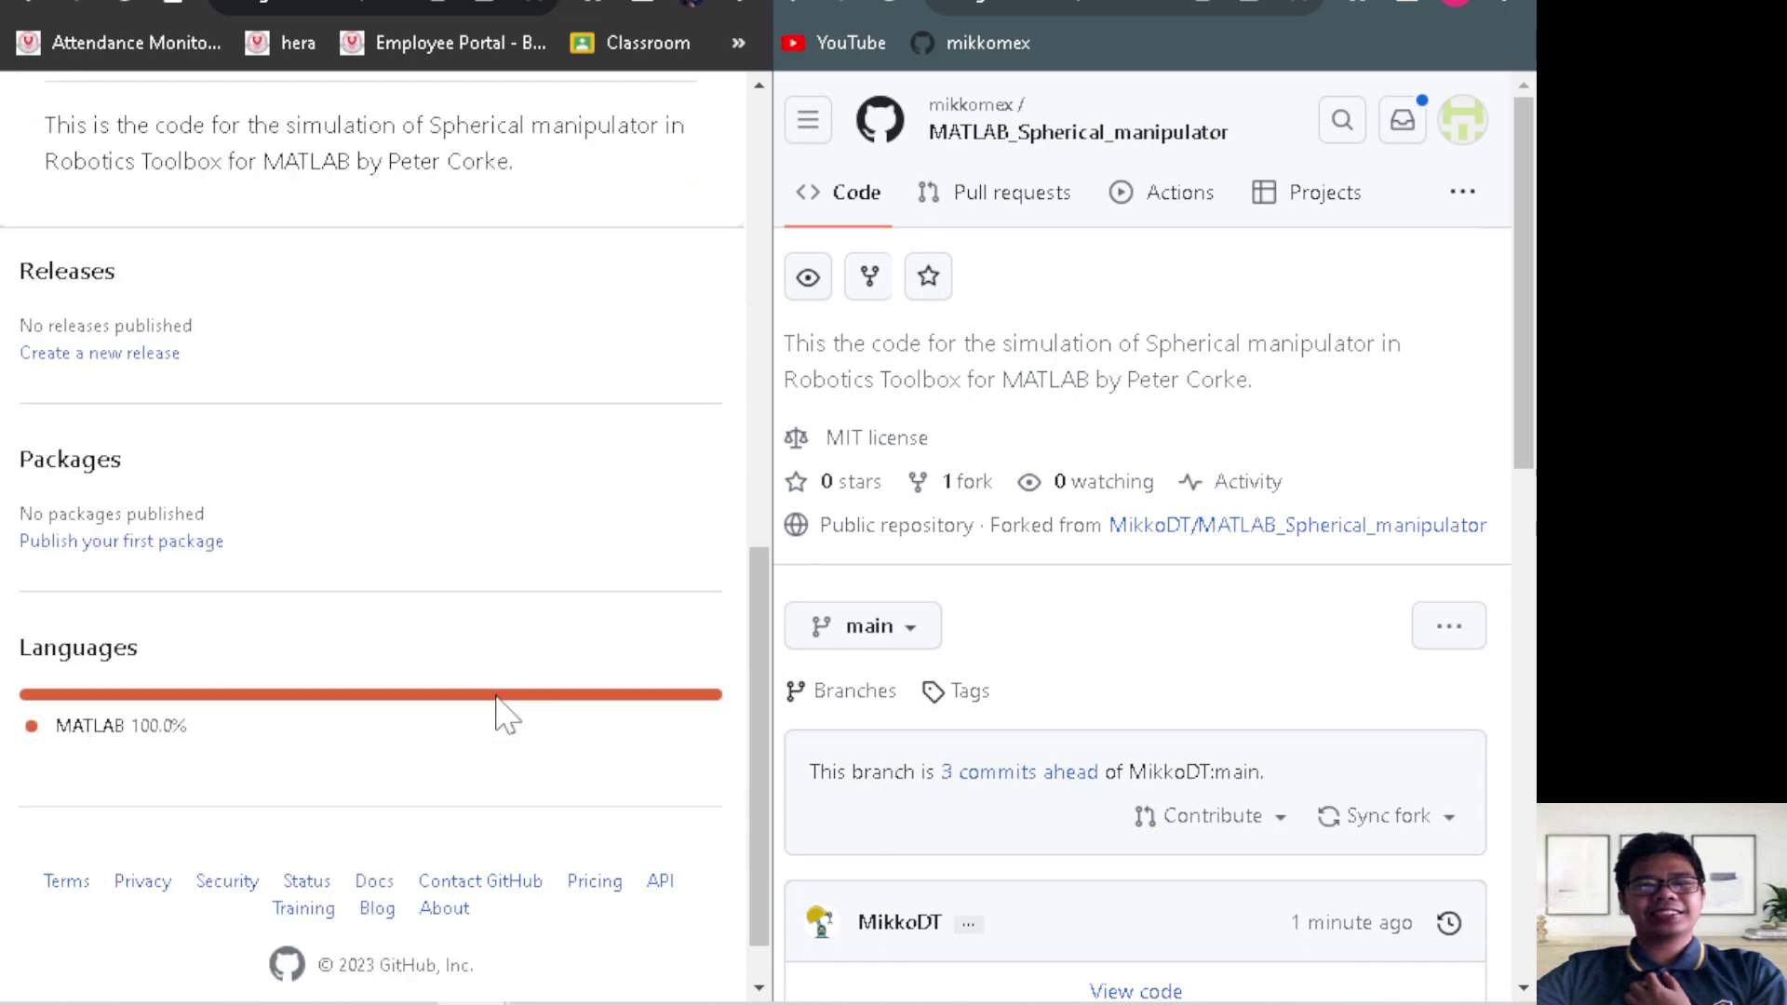
{"action": "scroll", "coordinate": [496, 715], "scroll_direction": "up", "scroll_amount": 10}
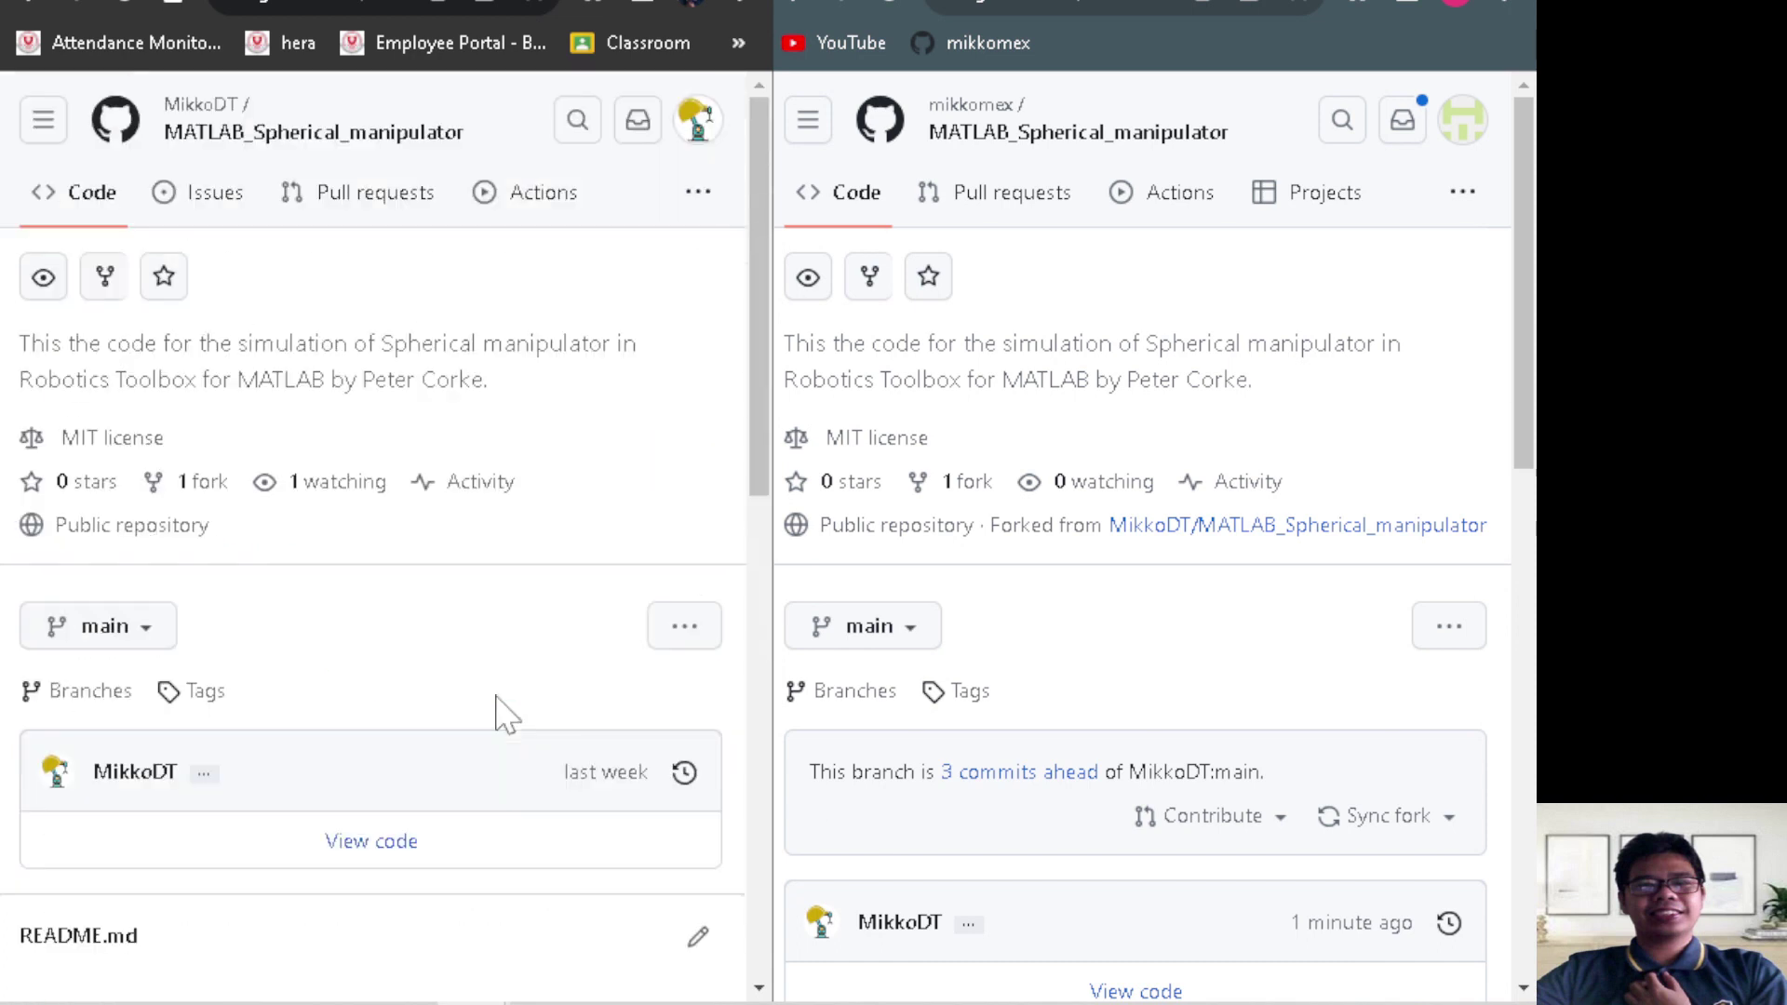
{"action": "left_click", "coordinate": [403, 852]}
Check the fork's file list, showing new_Sphe and 3 commits ahead of MikkoDT:main
{"action": "scroll", "coordinate": [438, 824], "scroll_direction": "down", "scroll_amount": 2}
{"action": "scroll", "coordinate": [438, 824], "scroll_direction": "down", "scroll_amount": 2}
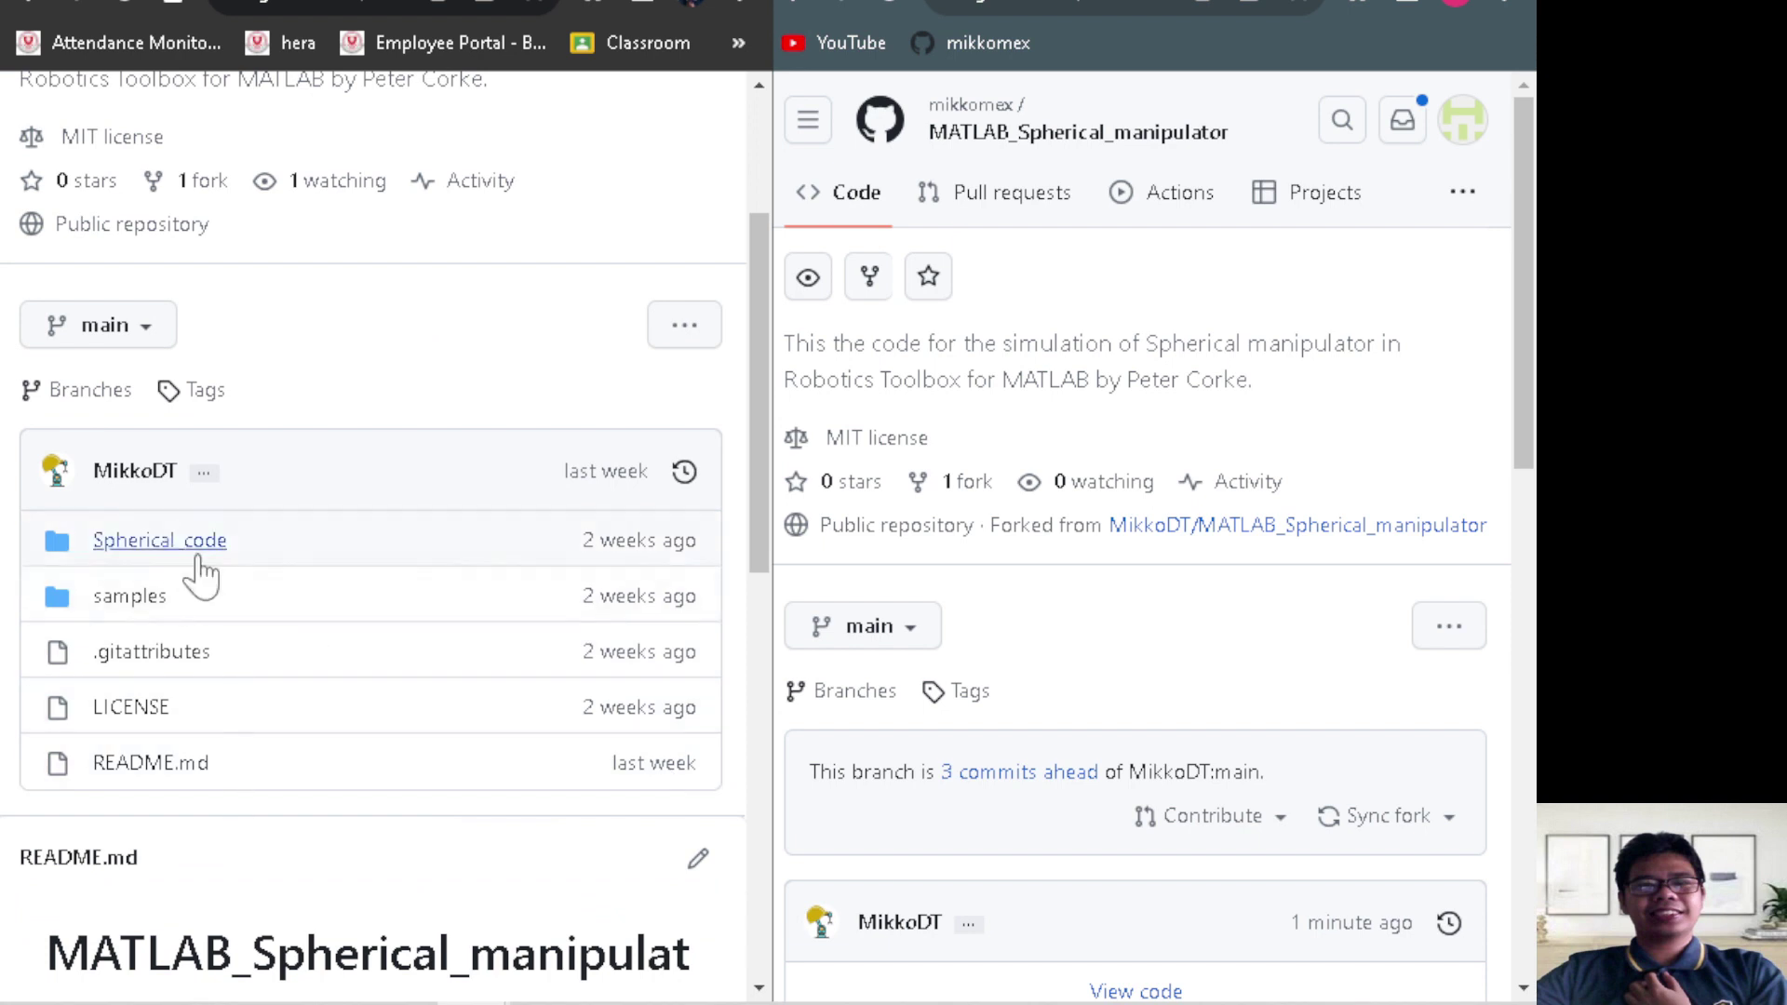
{"action": "scroll", "coordinate": [1218, 705], "scroll_direction": "down", "scroll_amount": 5}
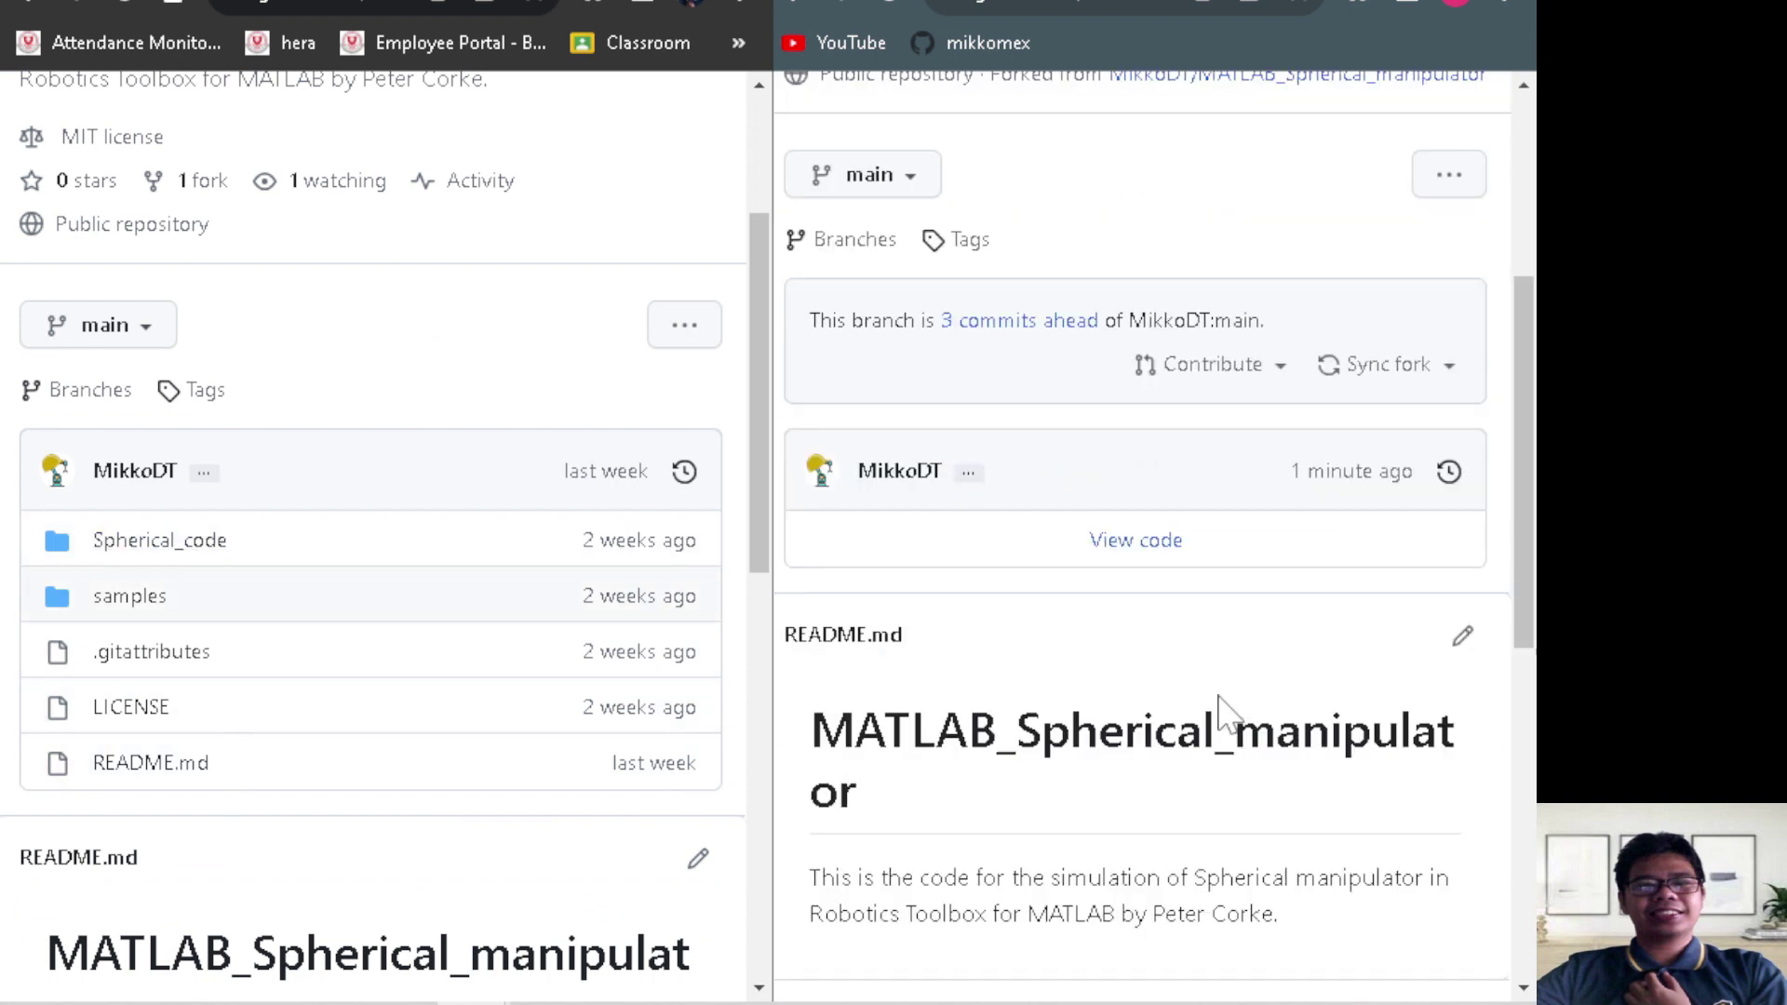
{"action": "left_click", "coordinate": [1153, 548]}
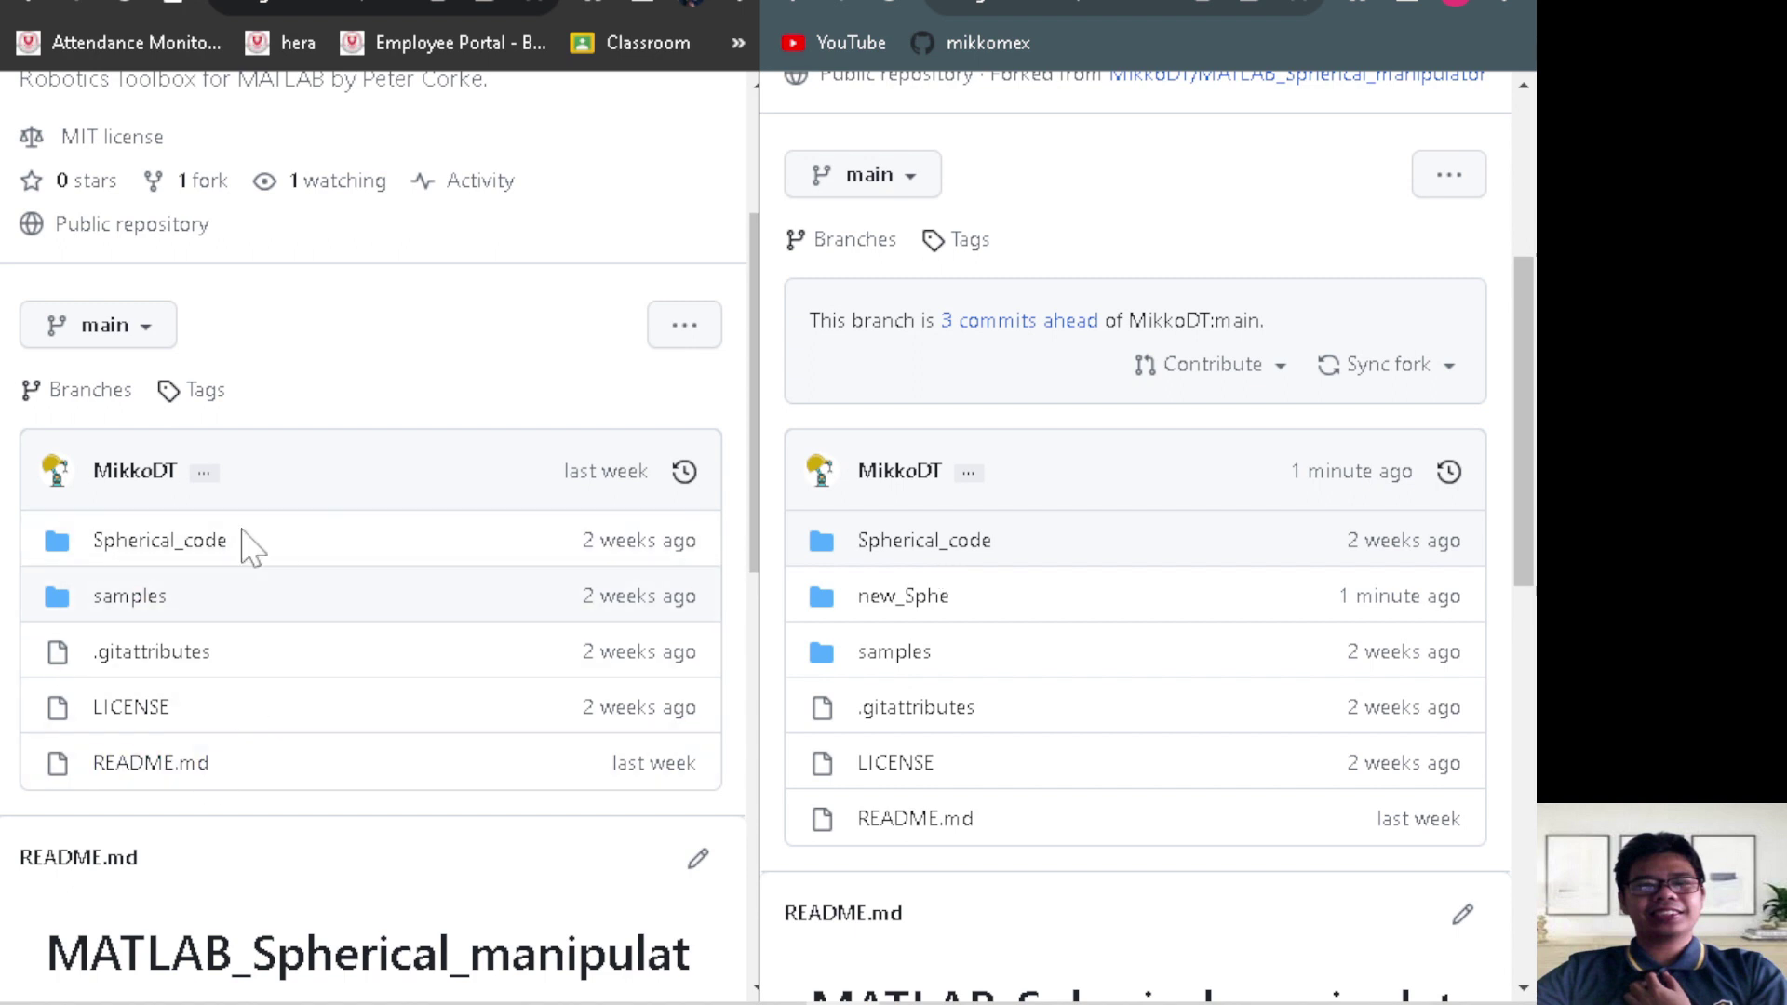
{"action": "scroll", "coordinate": [307, 717], "scroll_direction": "up", "scroll_amount": 3}
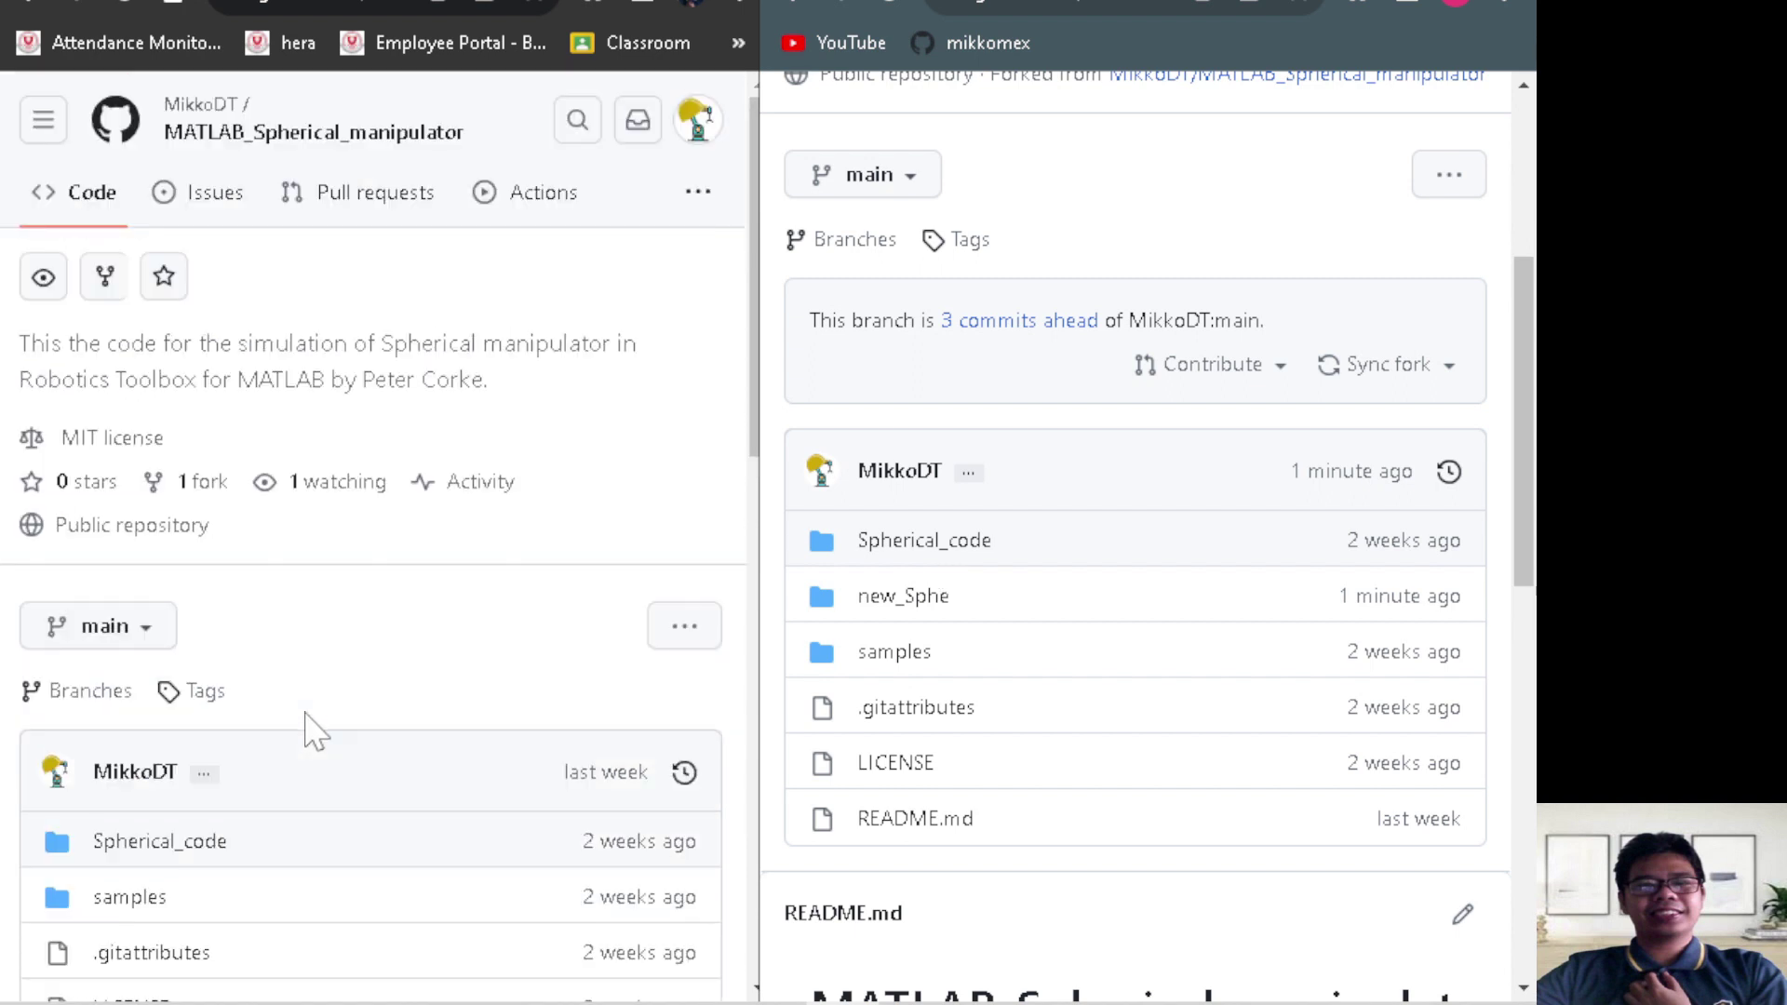
{"action": "scroll", "coordinate": [307, 726], "scroll_direction": "down", "scroll_amount": 3}
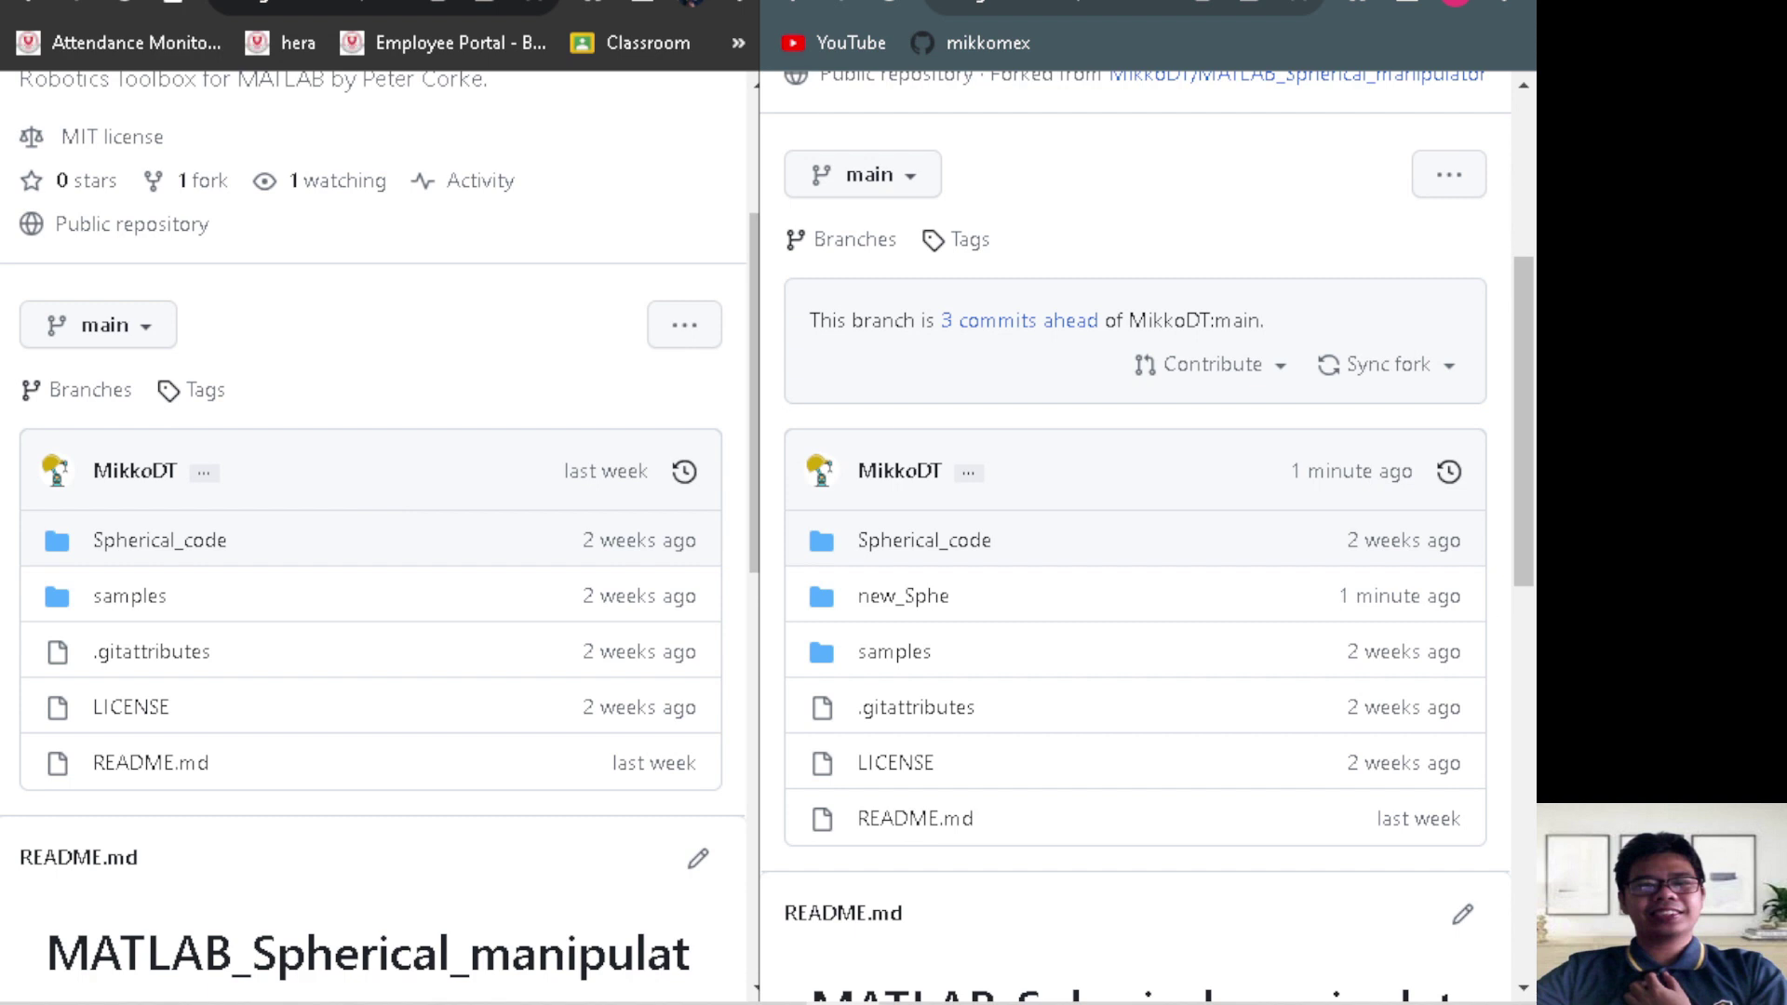
{"action": "scroll", "coordinate": [837, 507], "scroll_direction": "up", "scroll_amount": 2}
{"action": "scroll", "coordinate": [838, 507], "scroll_direction": "up", "scroll_amount": 4}
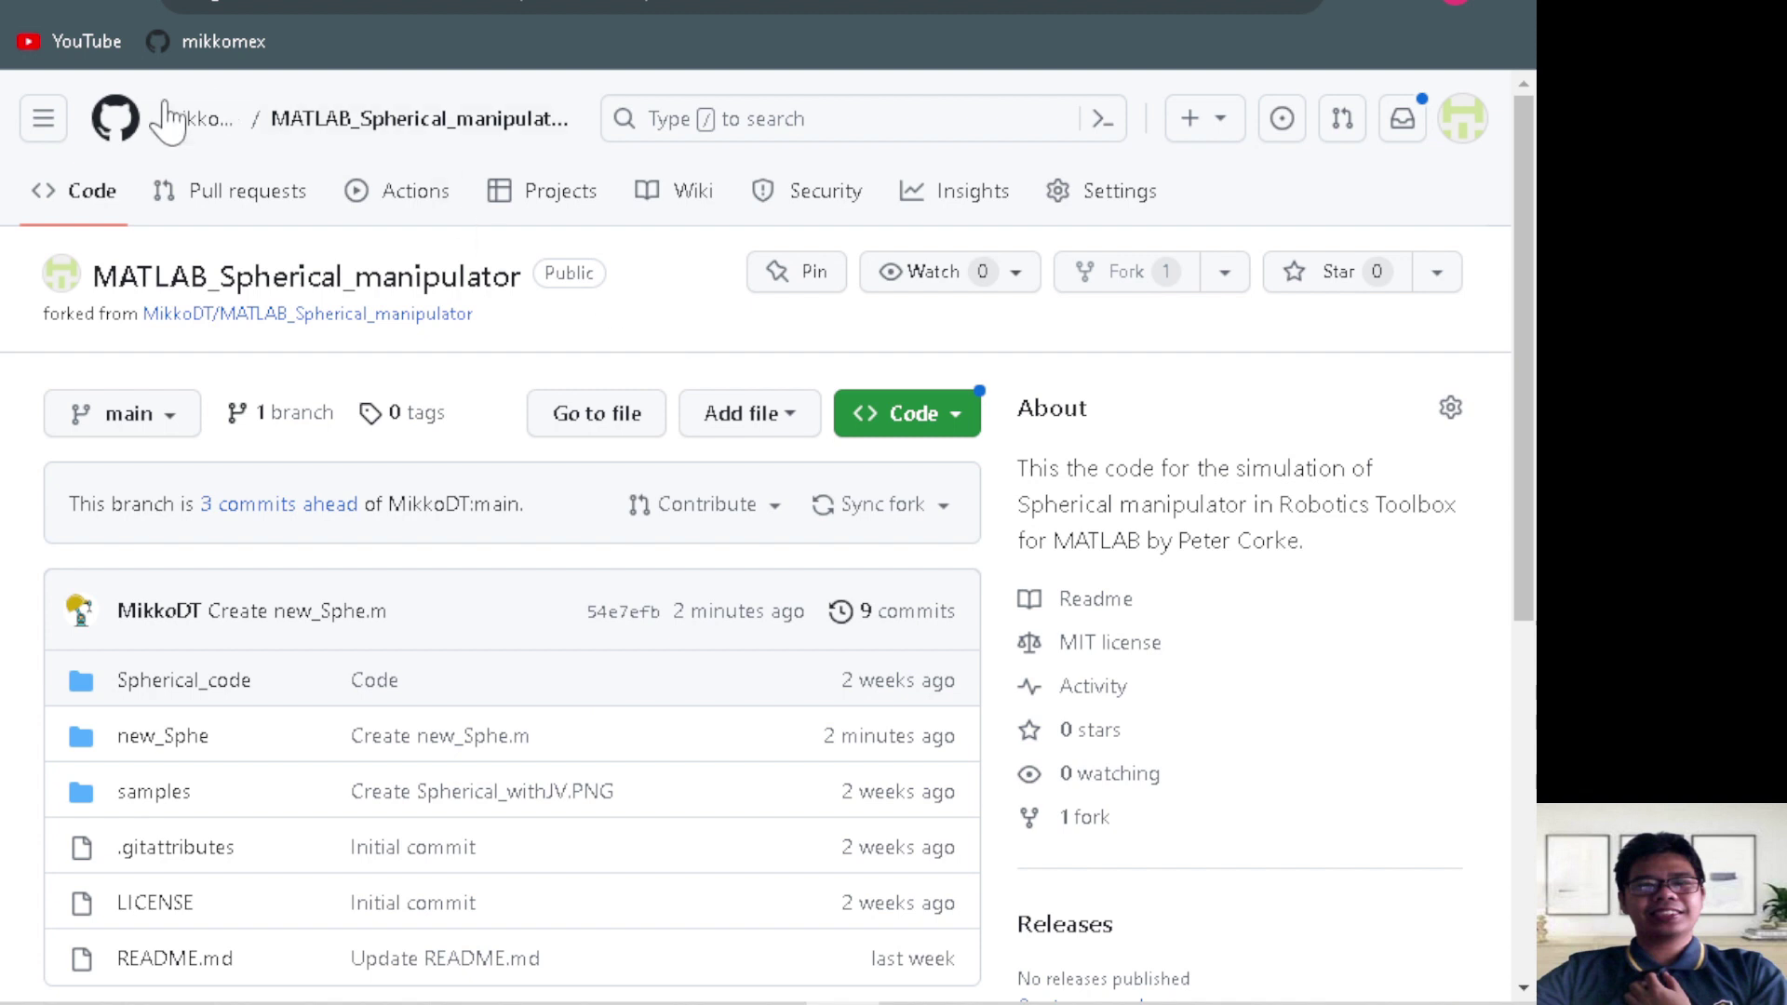
Start a new pull request from the fork's Pull requests tab and review the new_Sphe.m diff
{"action": "left_click", "coordinate": [219, 227]}
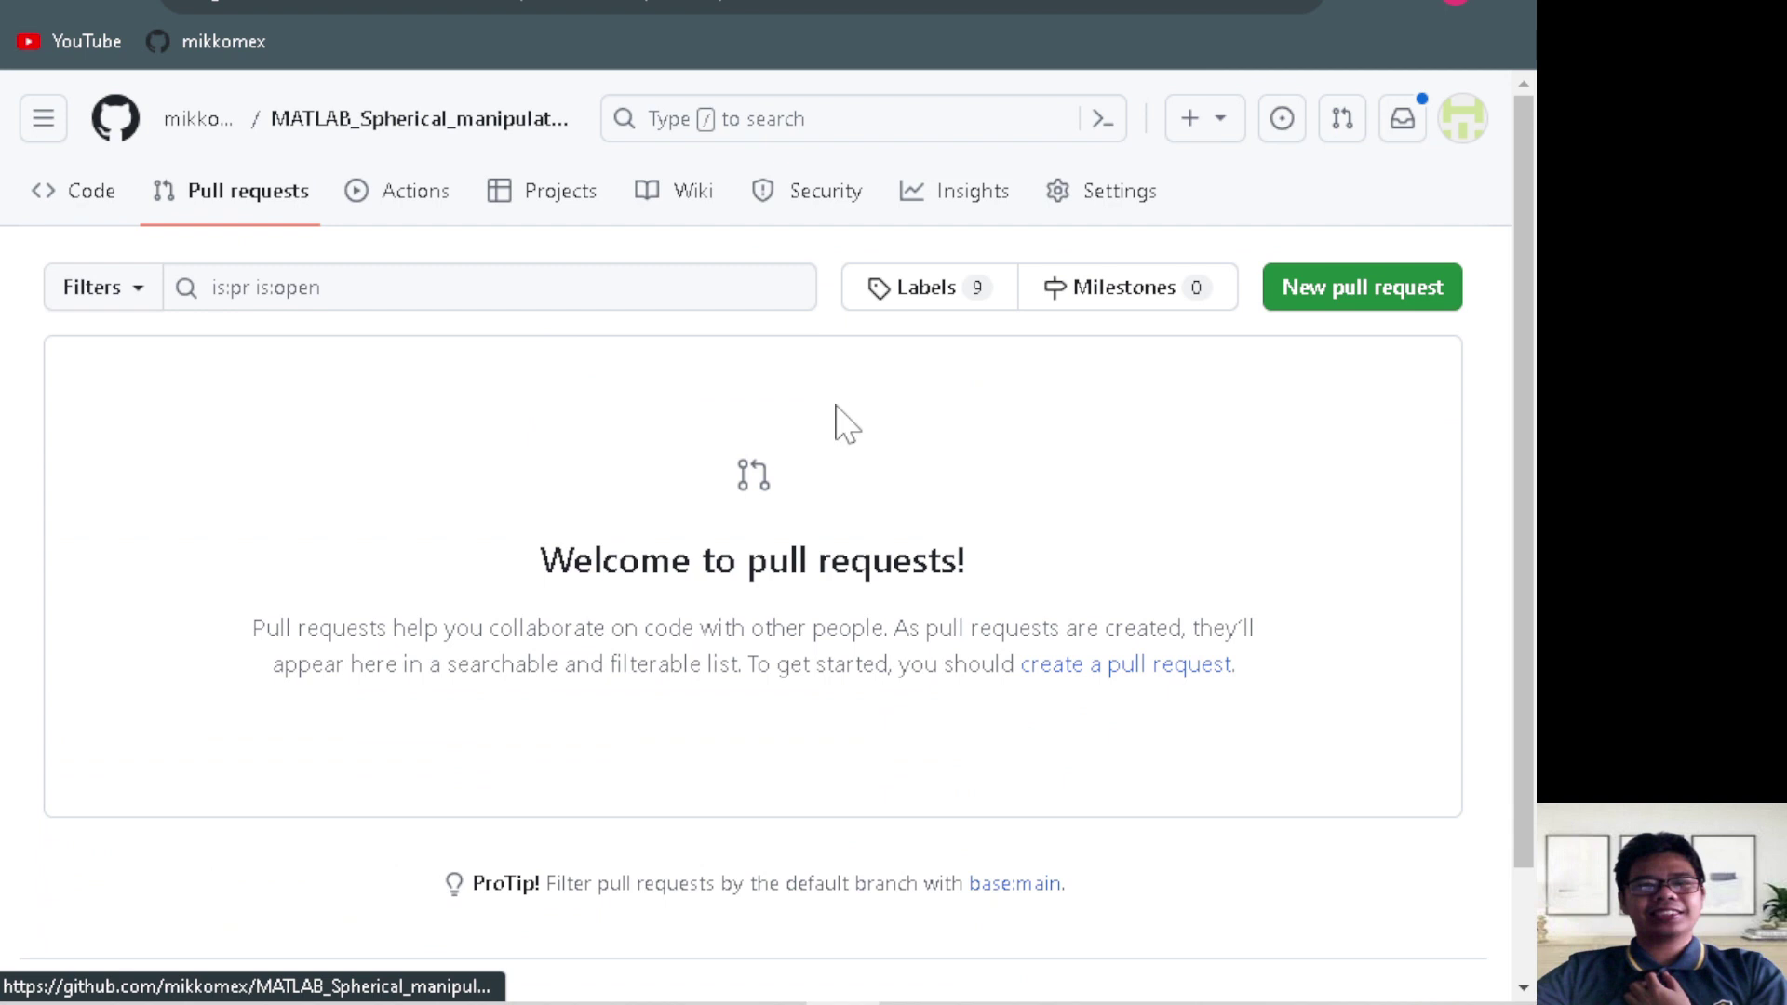
{"action": "left_click", "coordinate": [1352, 300]}
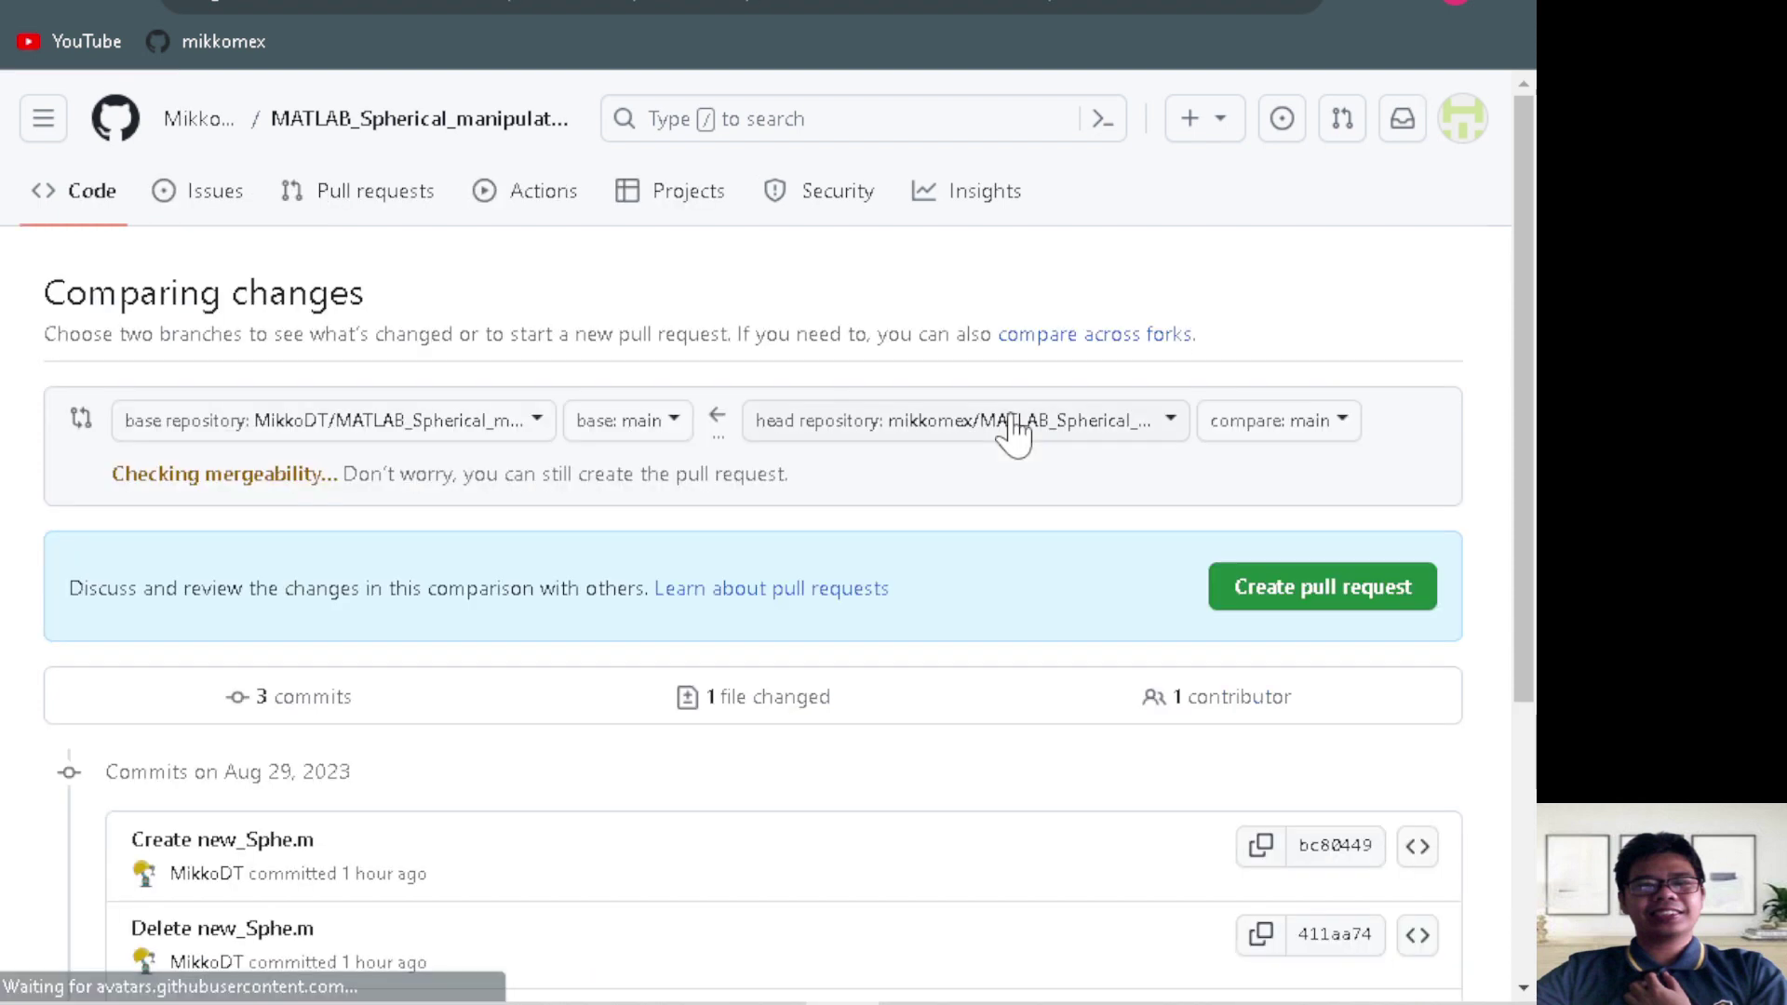
{"action": "scroll", "coordinate": [884, 643], "scroll_direction": "down", "scroll_amount": 5}
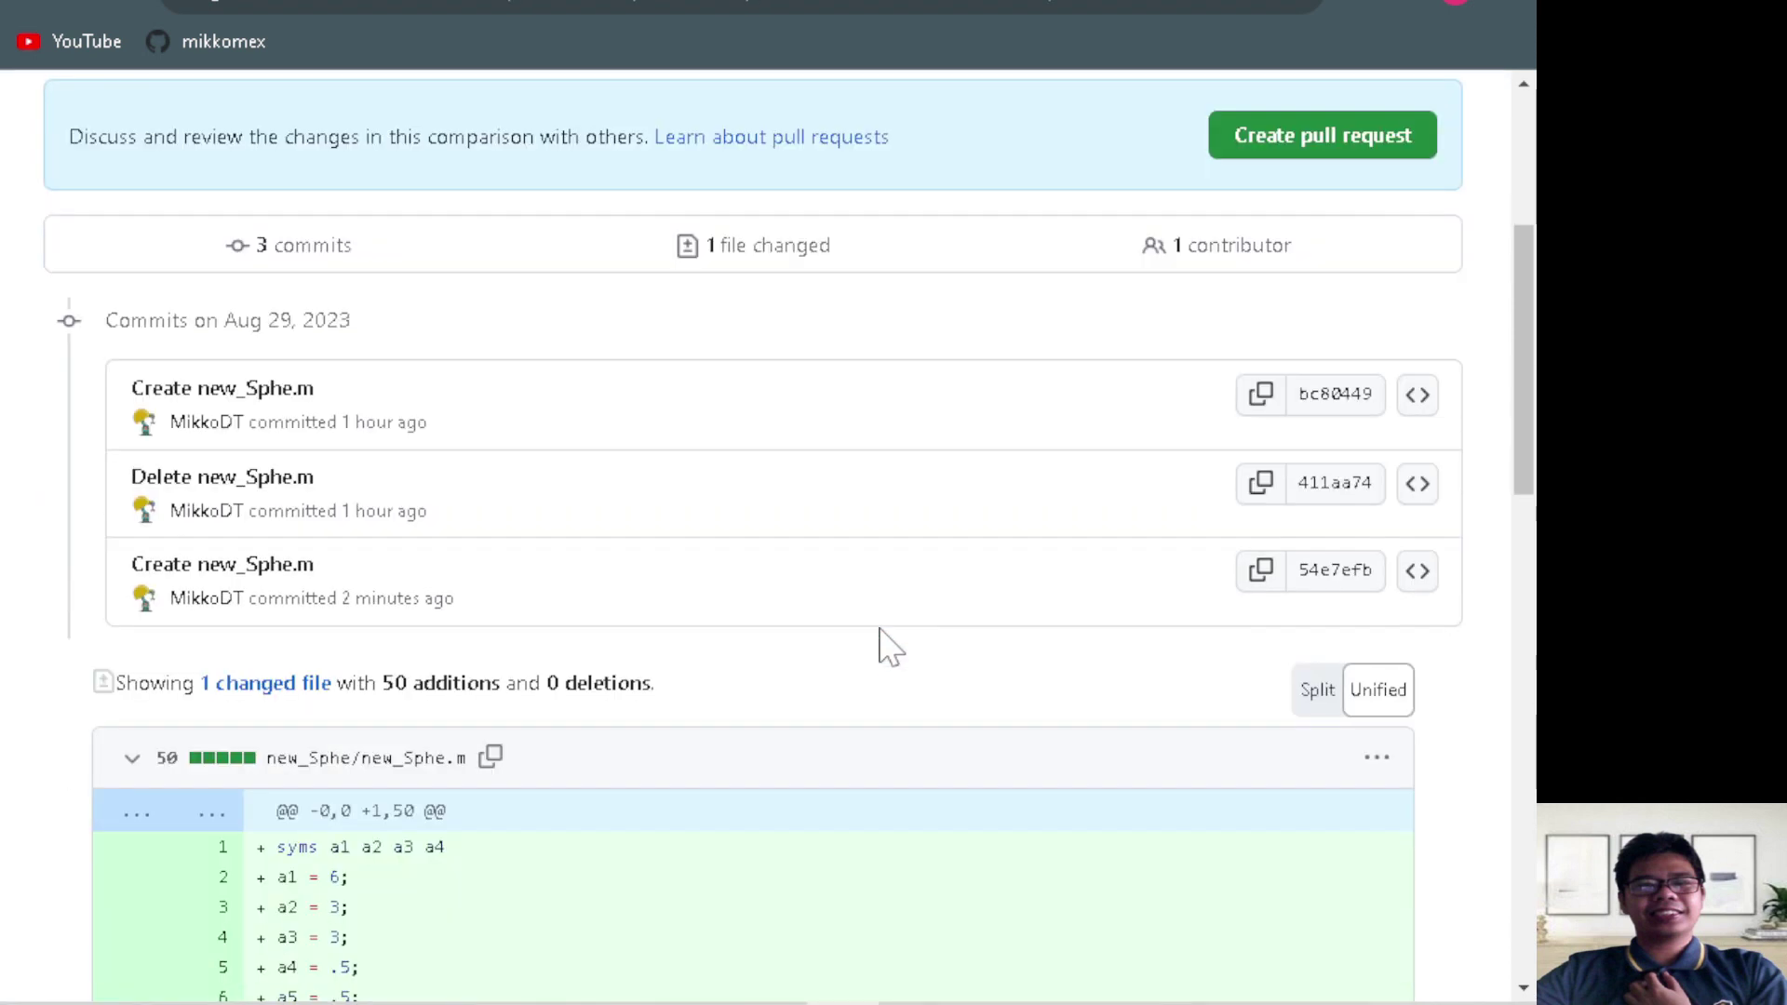
{"action": "scroll", "coordinate": [889, 647], "scroll_direction": "down", "scroll_amount": 6}
{"action": "scroll", "coordinate": [889, 647], "scroll_direction": "down", "scroll_amount": 5}
{"action": "scroll", "coordinate": [889, 647], "scroll_direction": "down", "scroll_amount": 6}
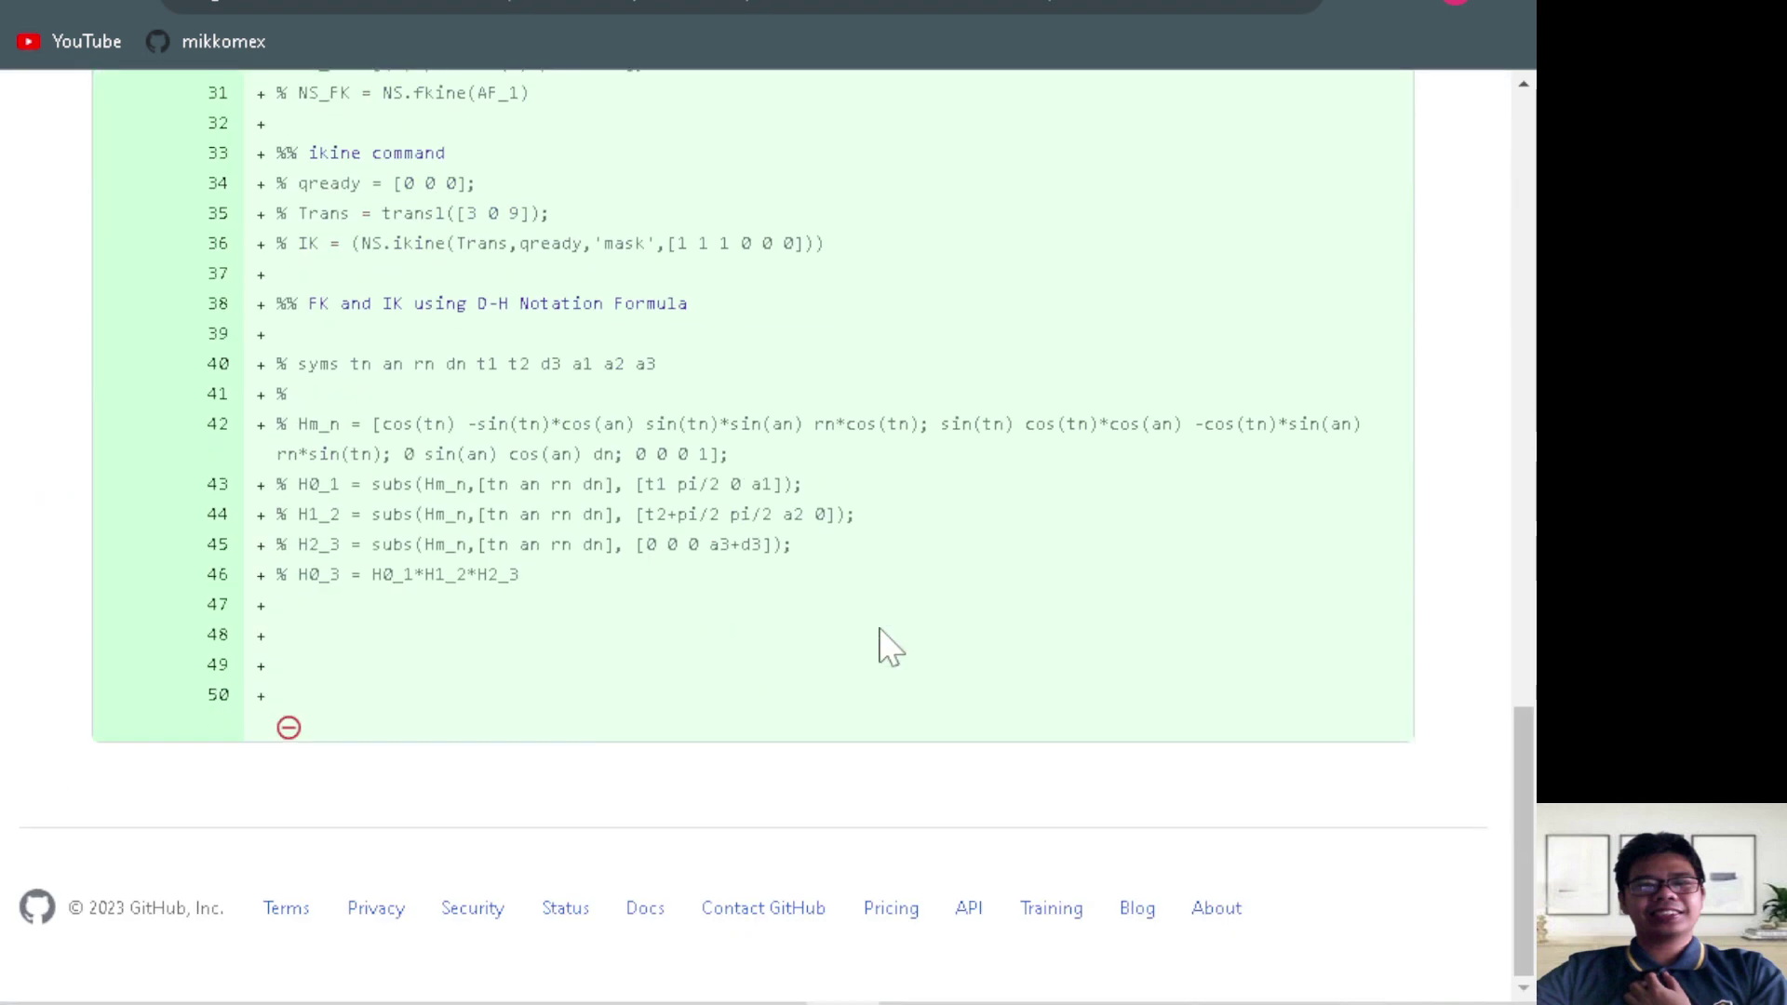
{"action": "scroll", "coordinate": [889, 647], "scroll_direction": "up", "scroll_amount": 10}
{"action": "scroll", "coordinate": [889, 647], "scroll_direction": "up", "scroll_amount": 6}
{"action": "scroll", "coordinate": [889, 647], "scroll_direction": "up", "scroll_amount": 2}
{"action": "scroll", "coordinate": [889, 647], "scroll_direction": "up", "scroll_amount": 3}
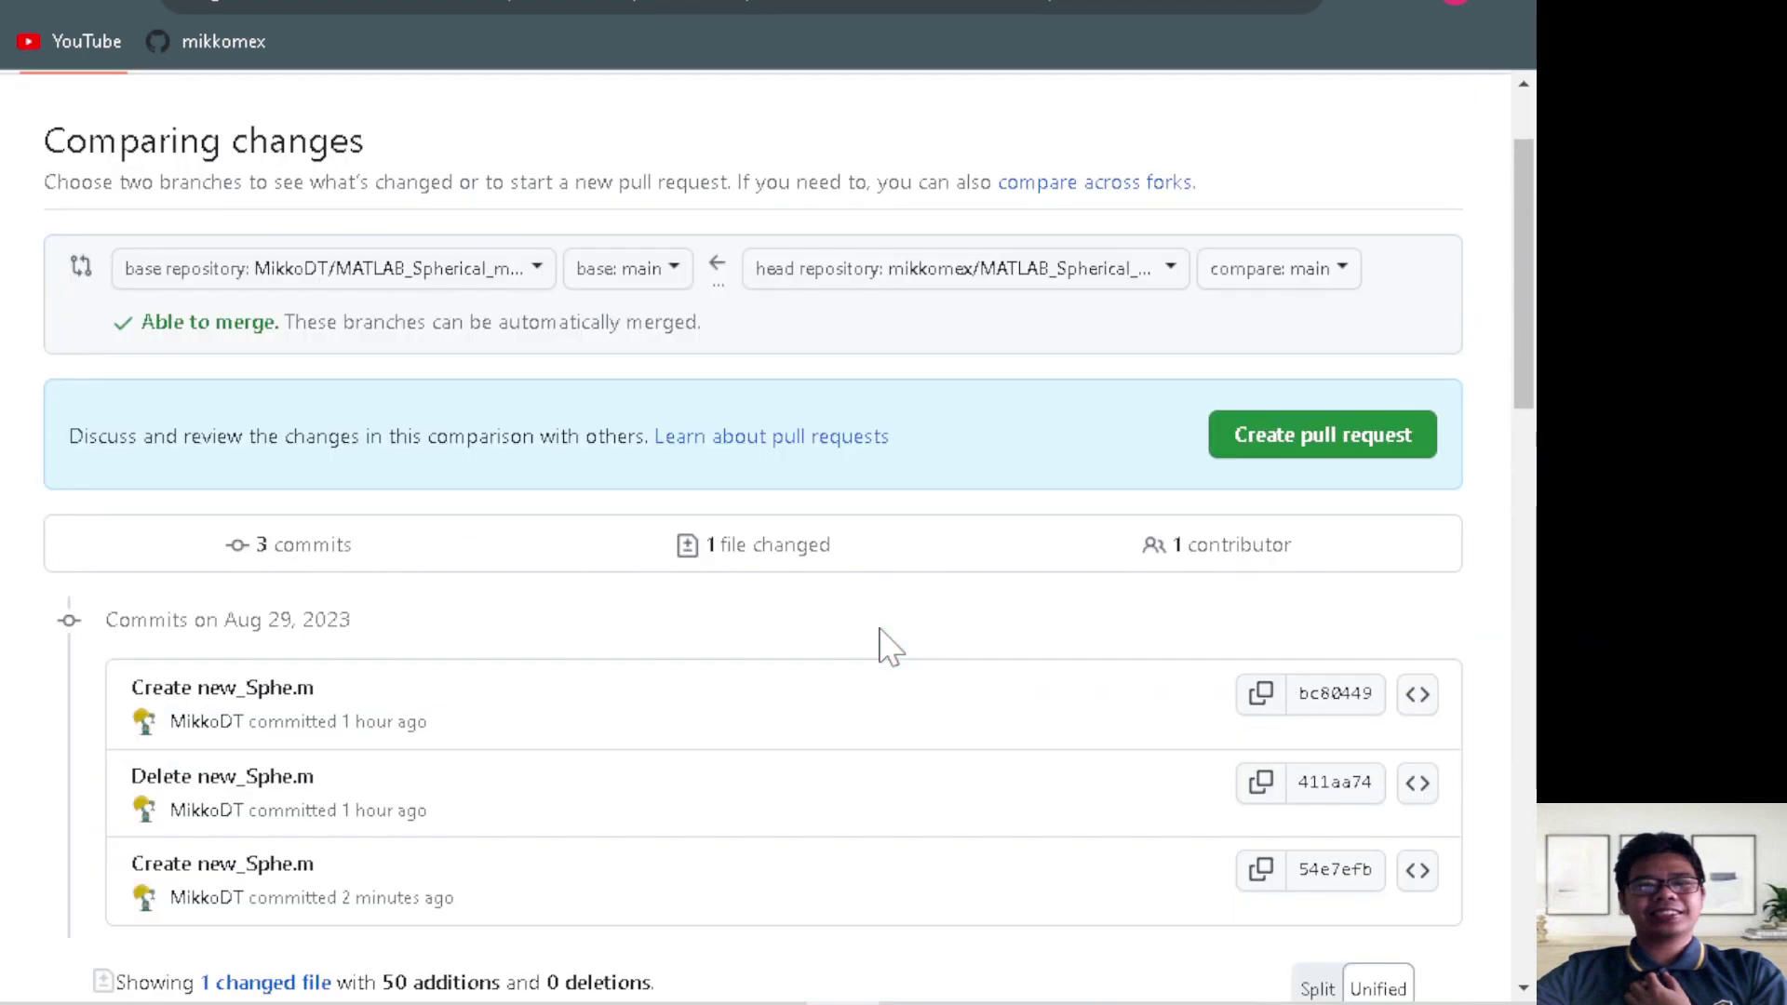
{"action": "left_click", "coordinate": [1313, 437]}
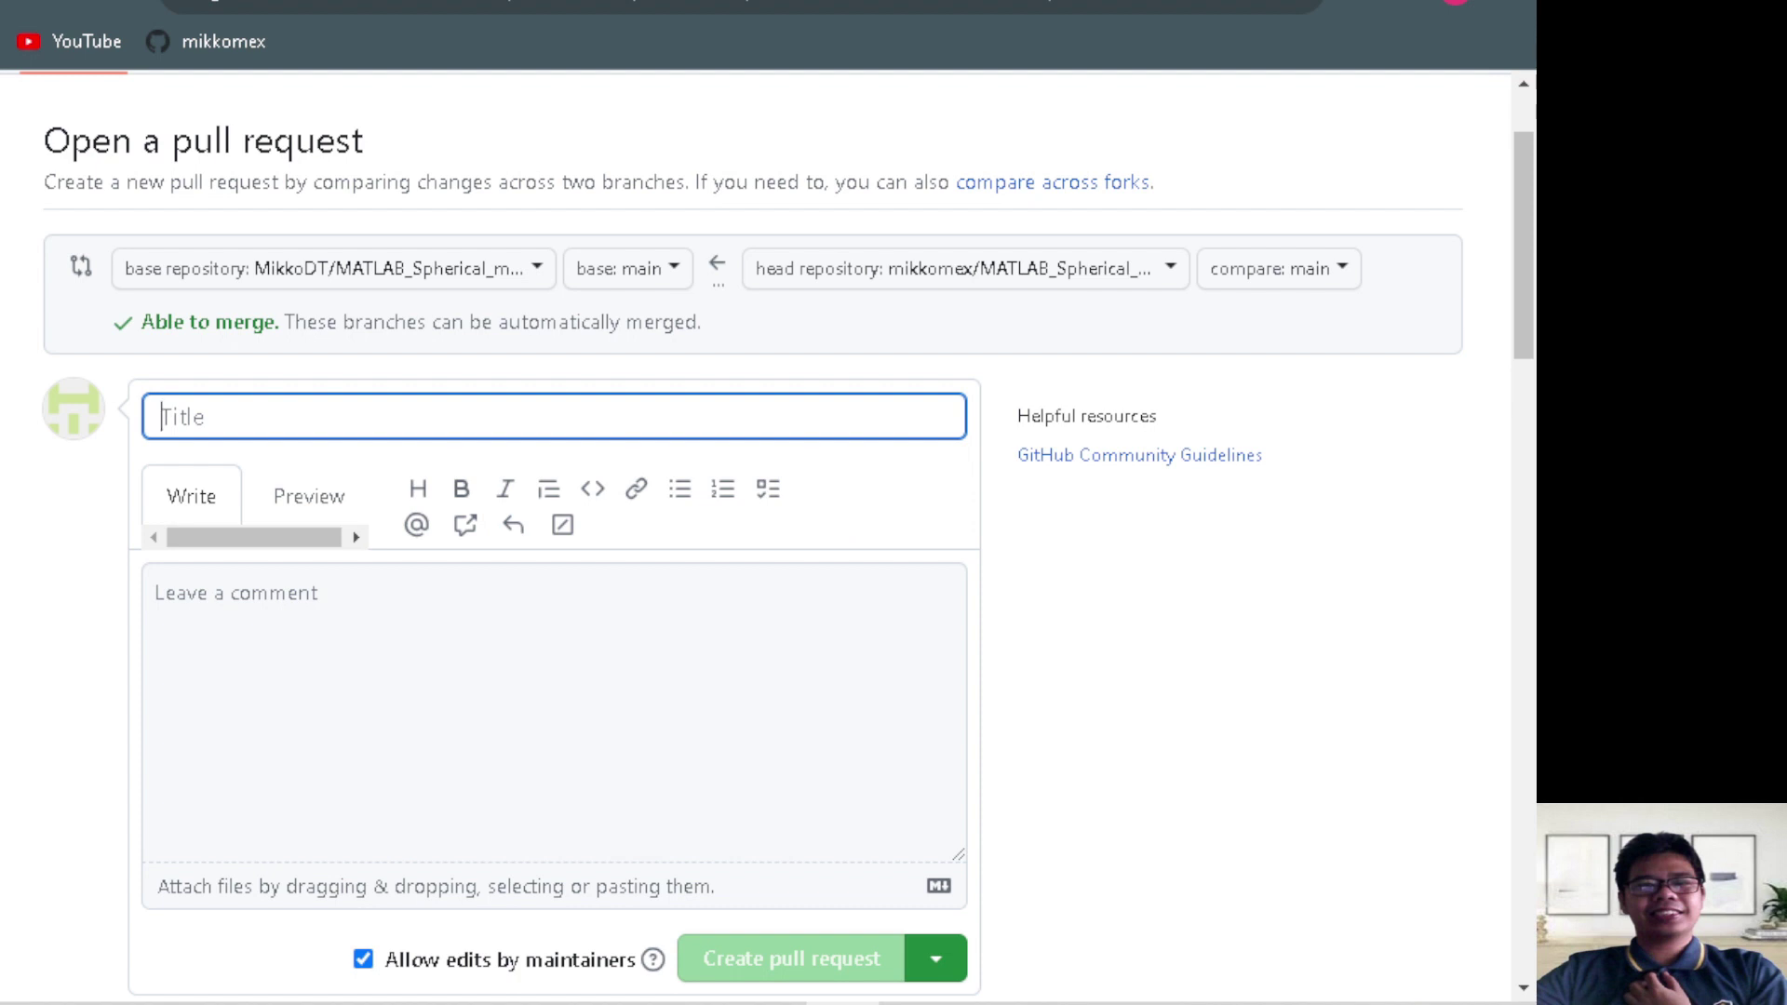
Enter title 'Additional folder.' and description 'Please review and add to your repository'
{"action": "type", "text": "Additional folder."}
{"action": "left_click", "coordinate": [372, 651]}
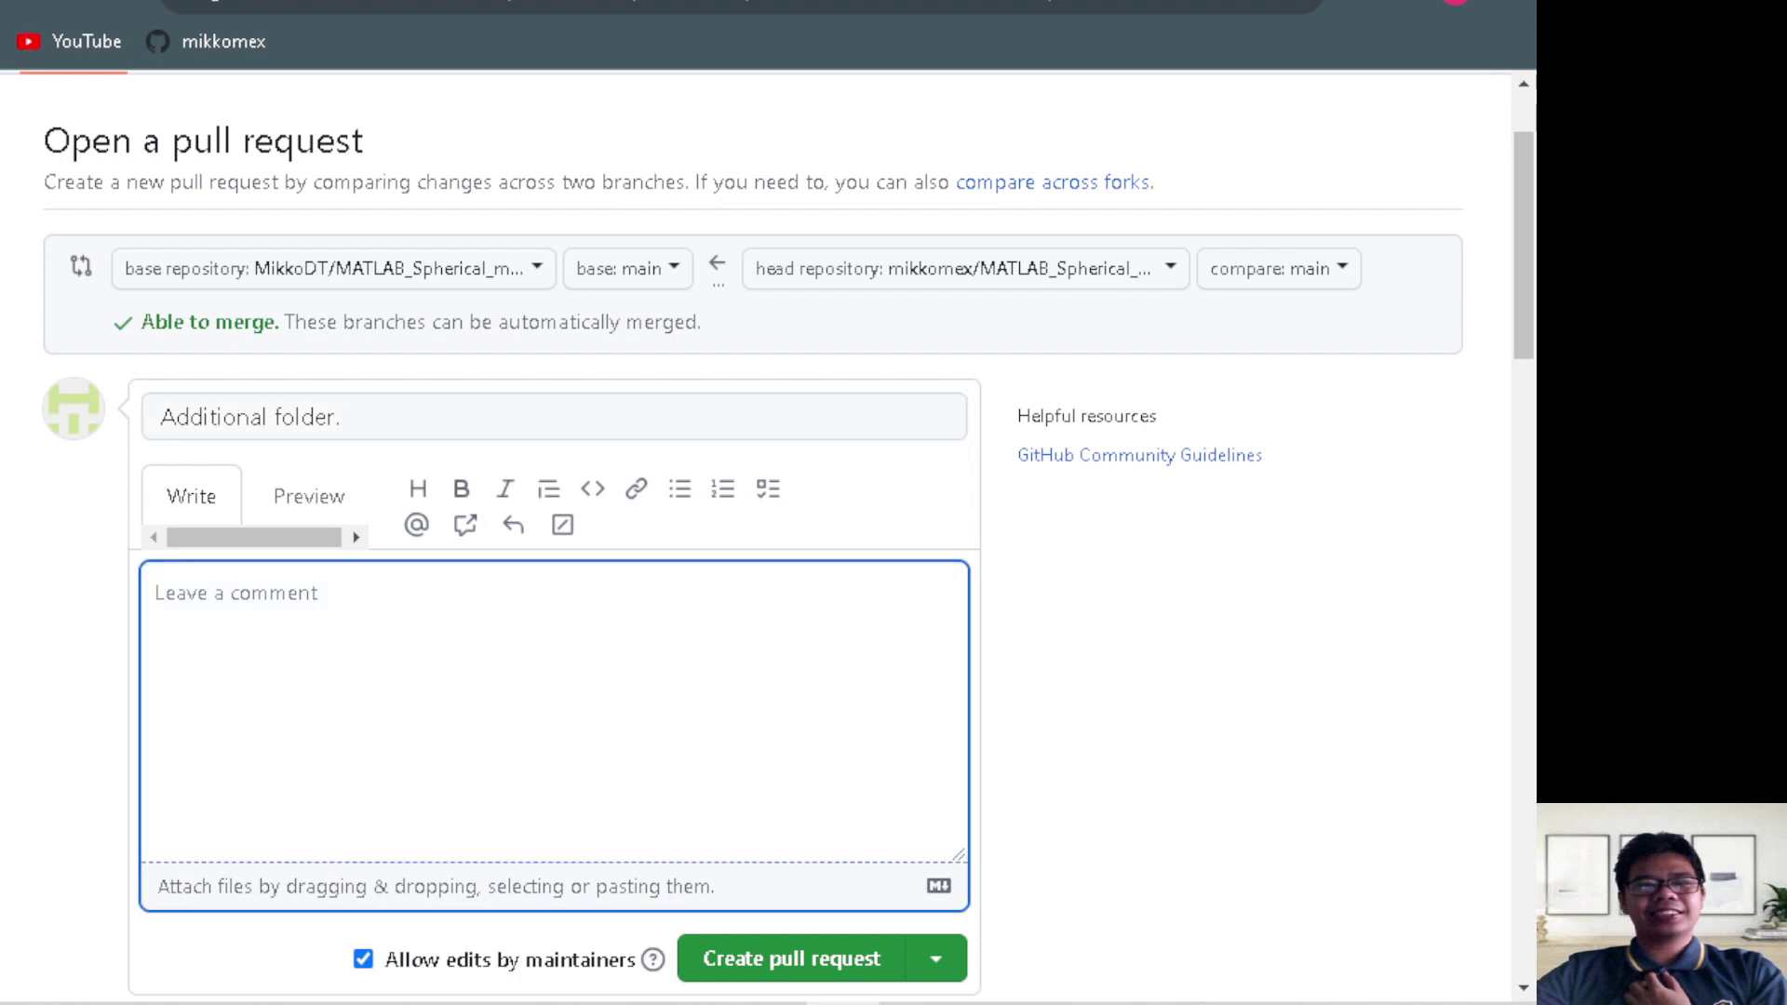
{"action": "type", "text": "Ple"}
{"action": "type", "text": "ase review and "}
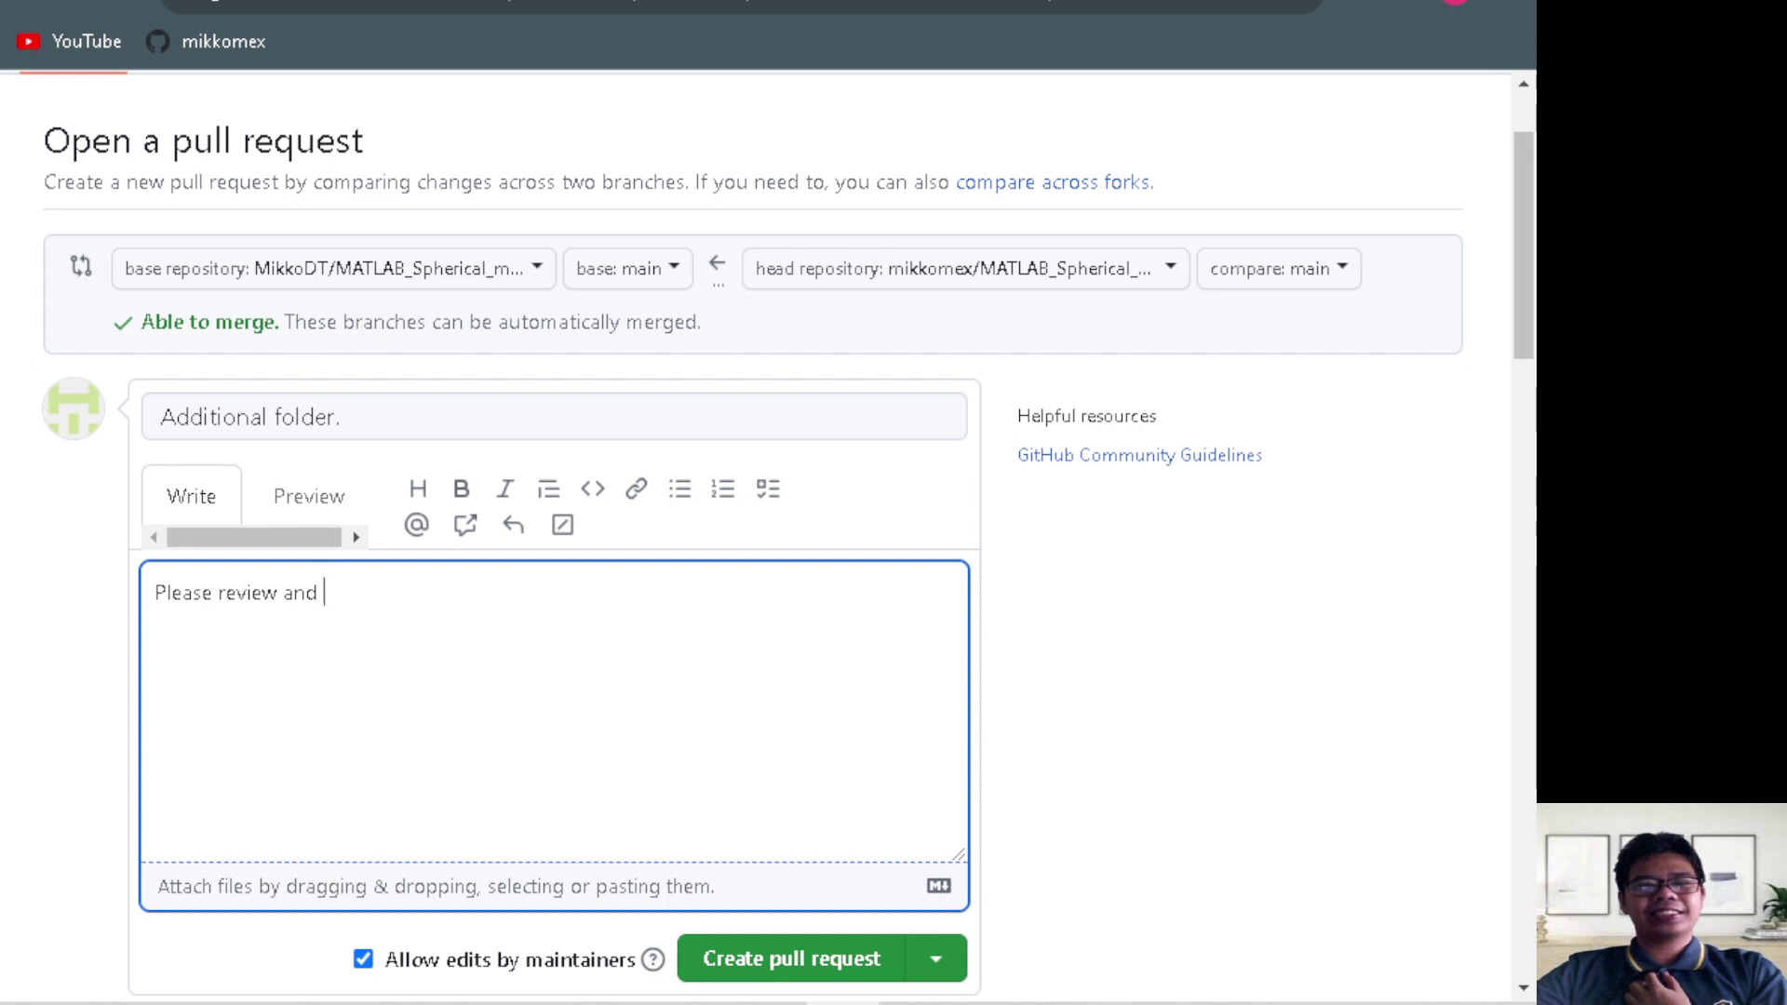
{"action": "type", "text": "add to yopu"}
{"action": "key", "text": "BackSpace"}
{"action": "key", "text": "BackSpace"}
{"action": "type", "text": "ur repository."}
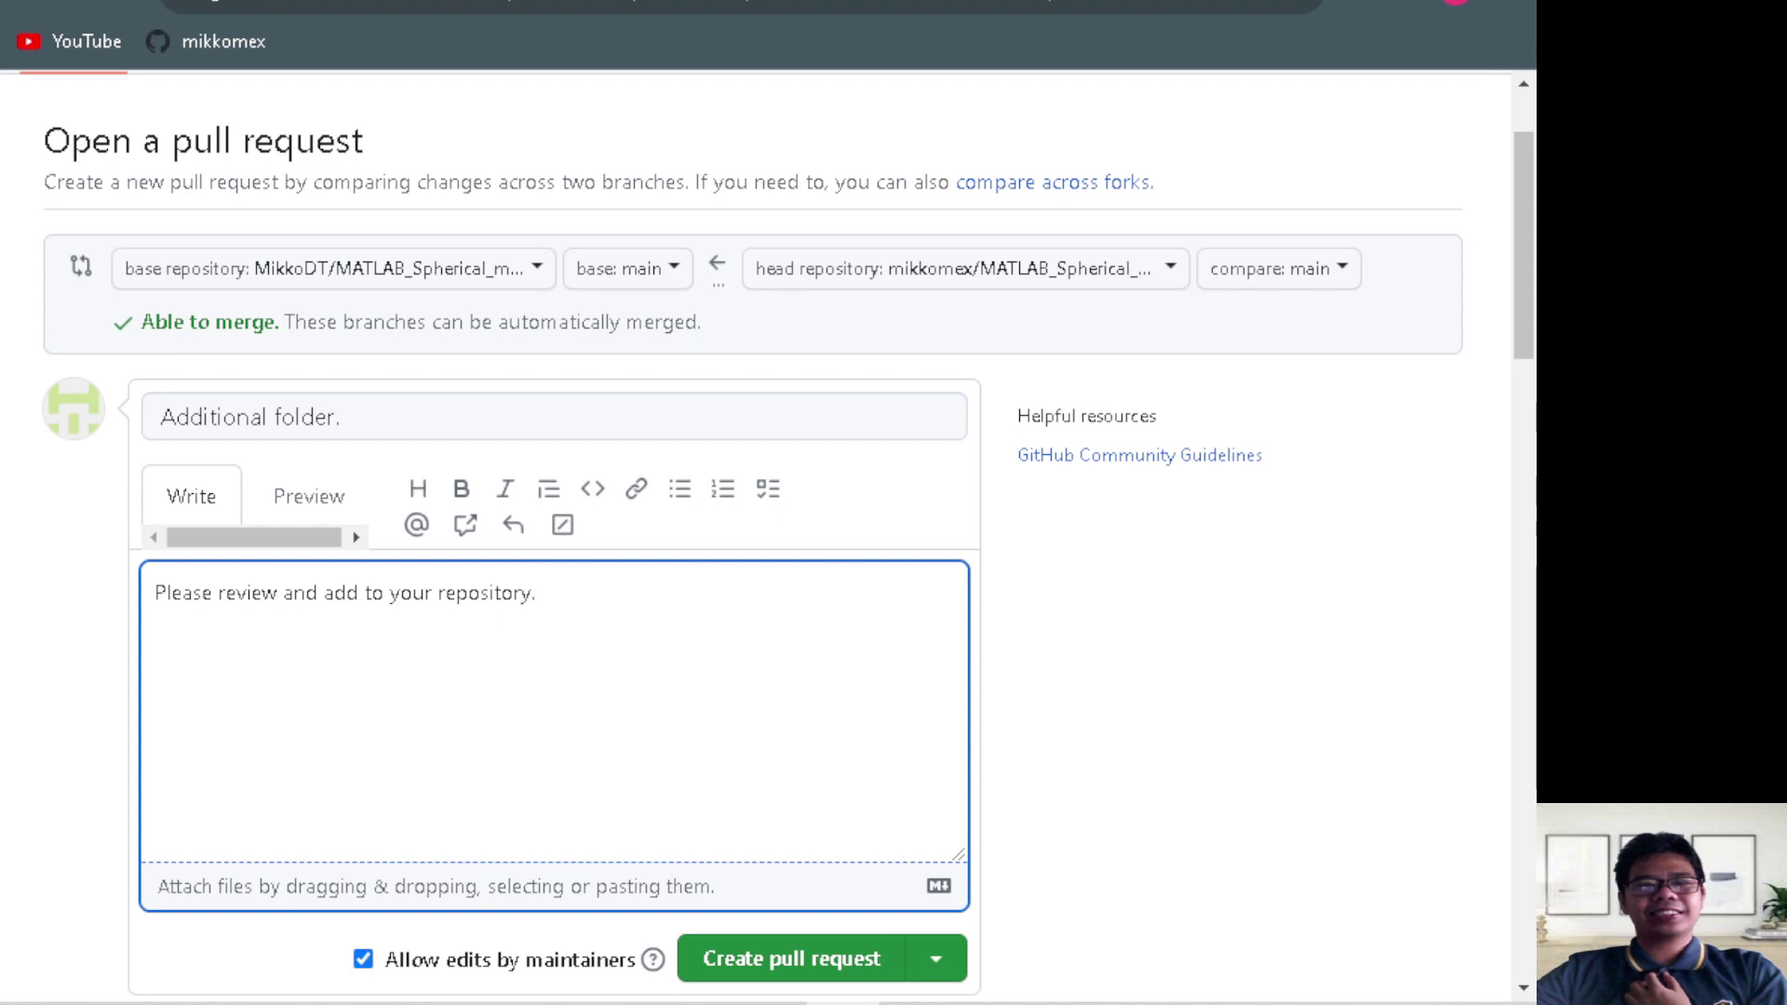
Create the pull request, ready for review, from the Create pull request dropdown
{"action": "scroll", "coordinate": [579, 745], "scroll_direction": "down", "scroll_amount": 2}
{"action": "scroll", "coordinate": [579, 745], "scroll_direction": "down", "scroll_amount": 2}
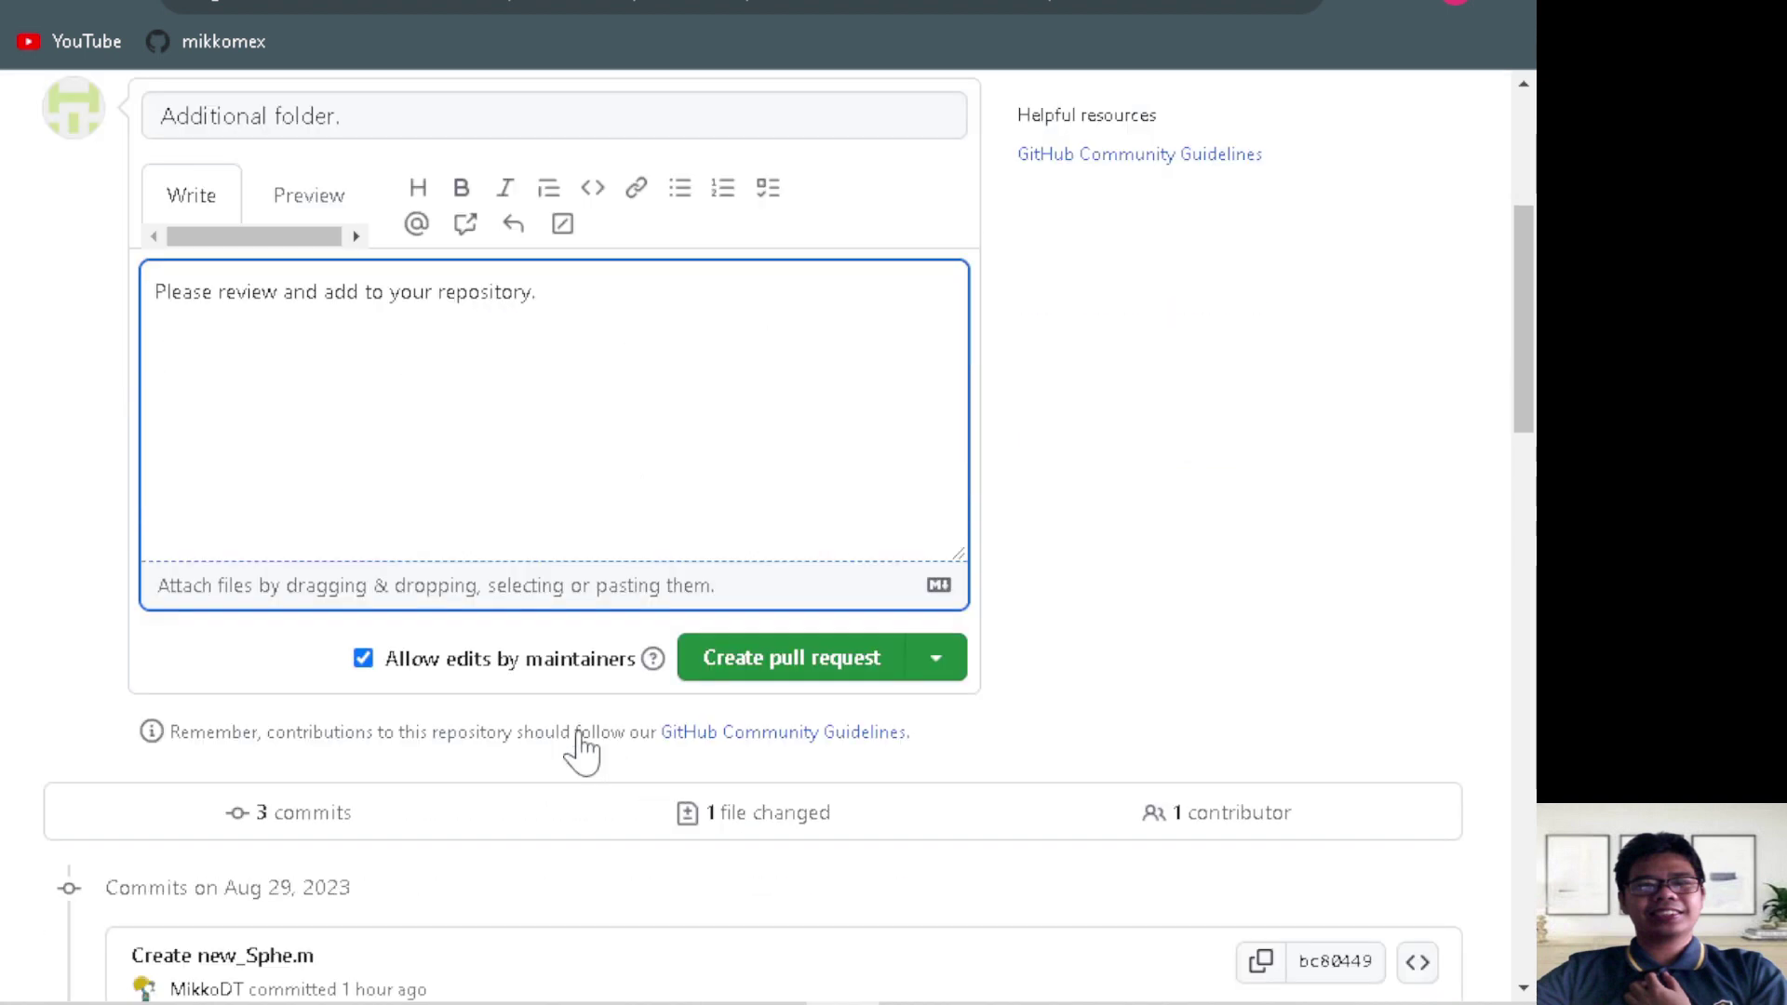
{"action": "left_click", "coordinate": [930, 672]}
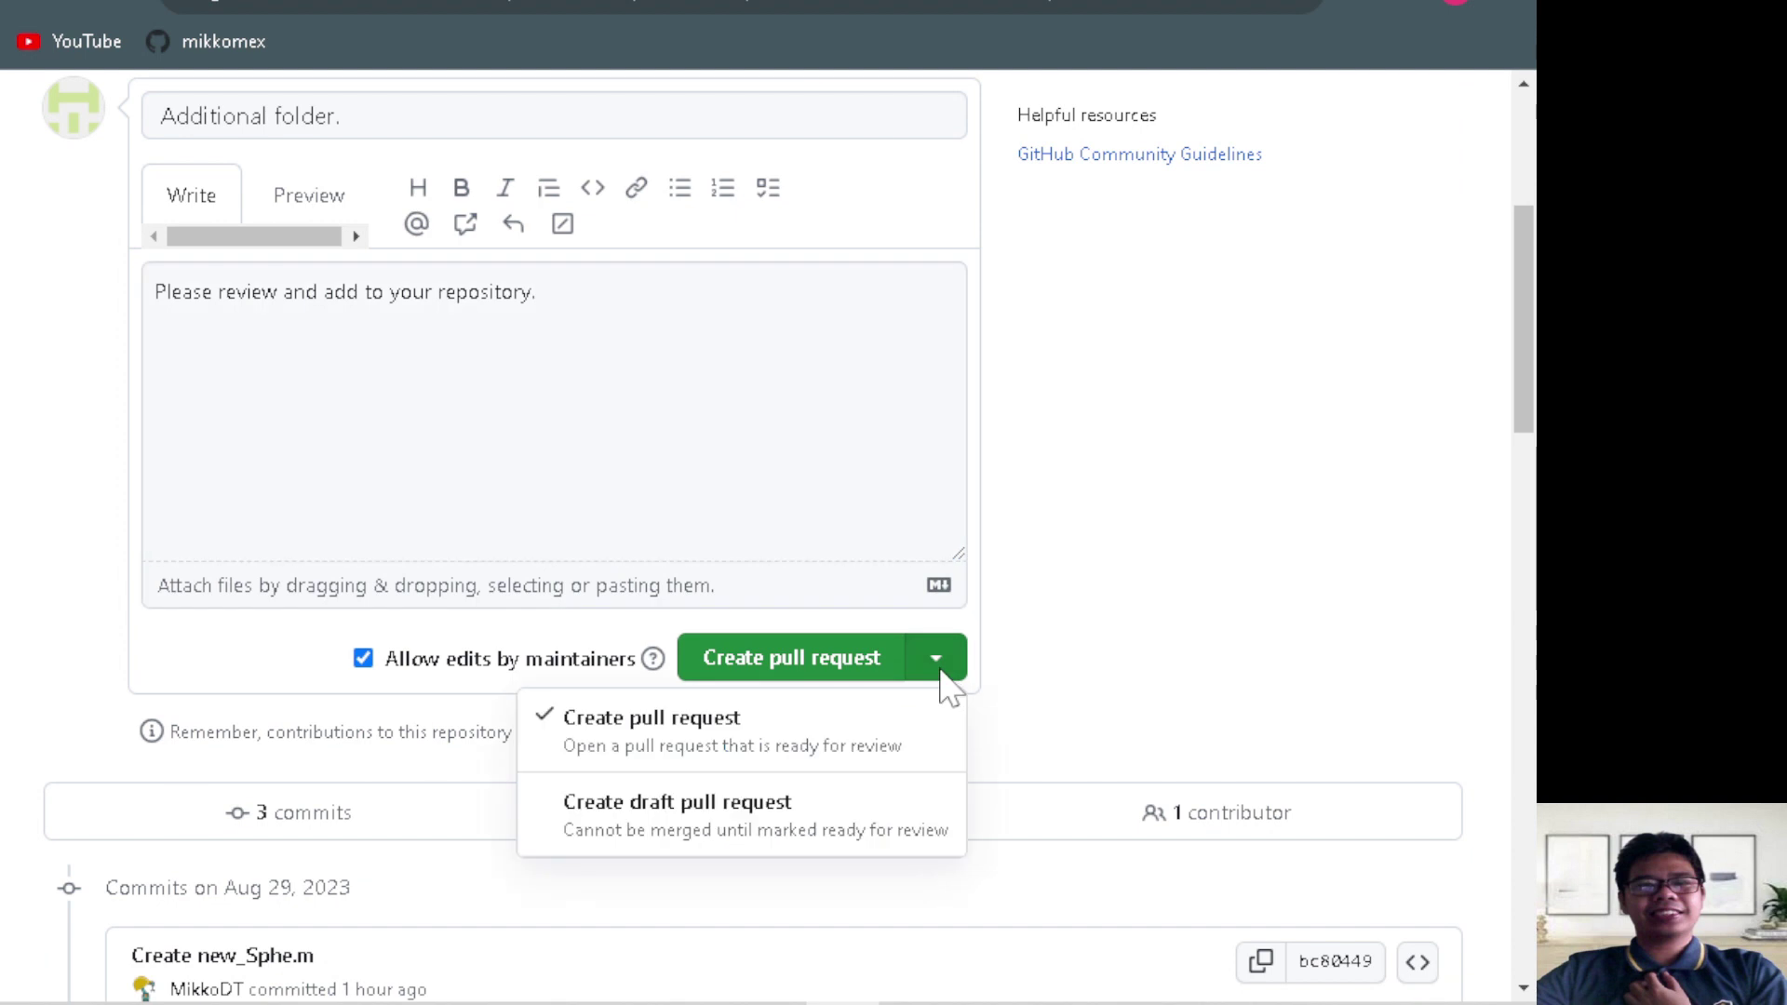
{"action": "left_click", "coordinate": [808, 670]}
{"action": "left_click", "coordinate": [836, 663]}
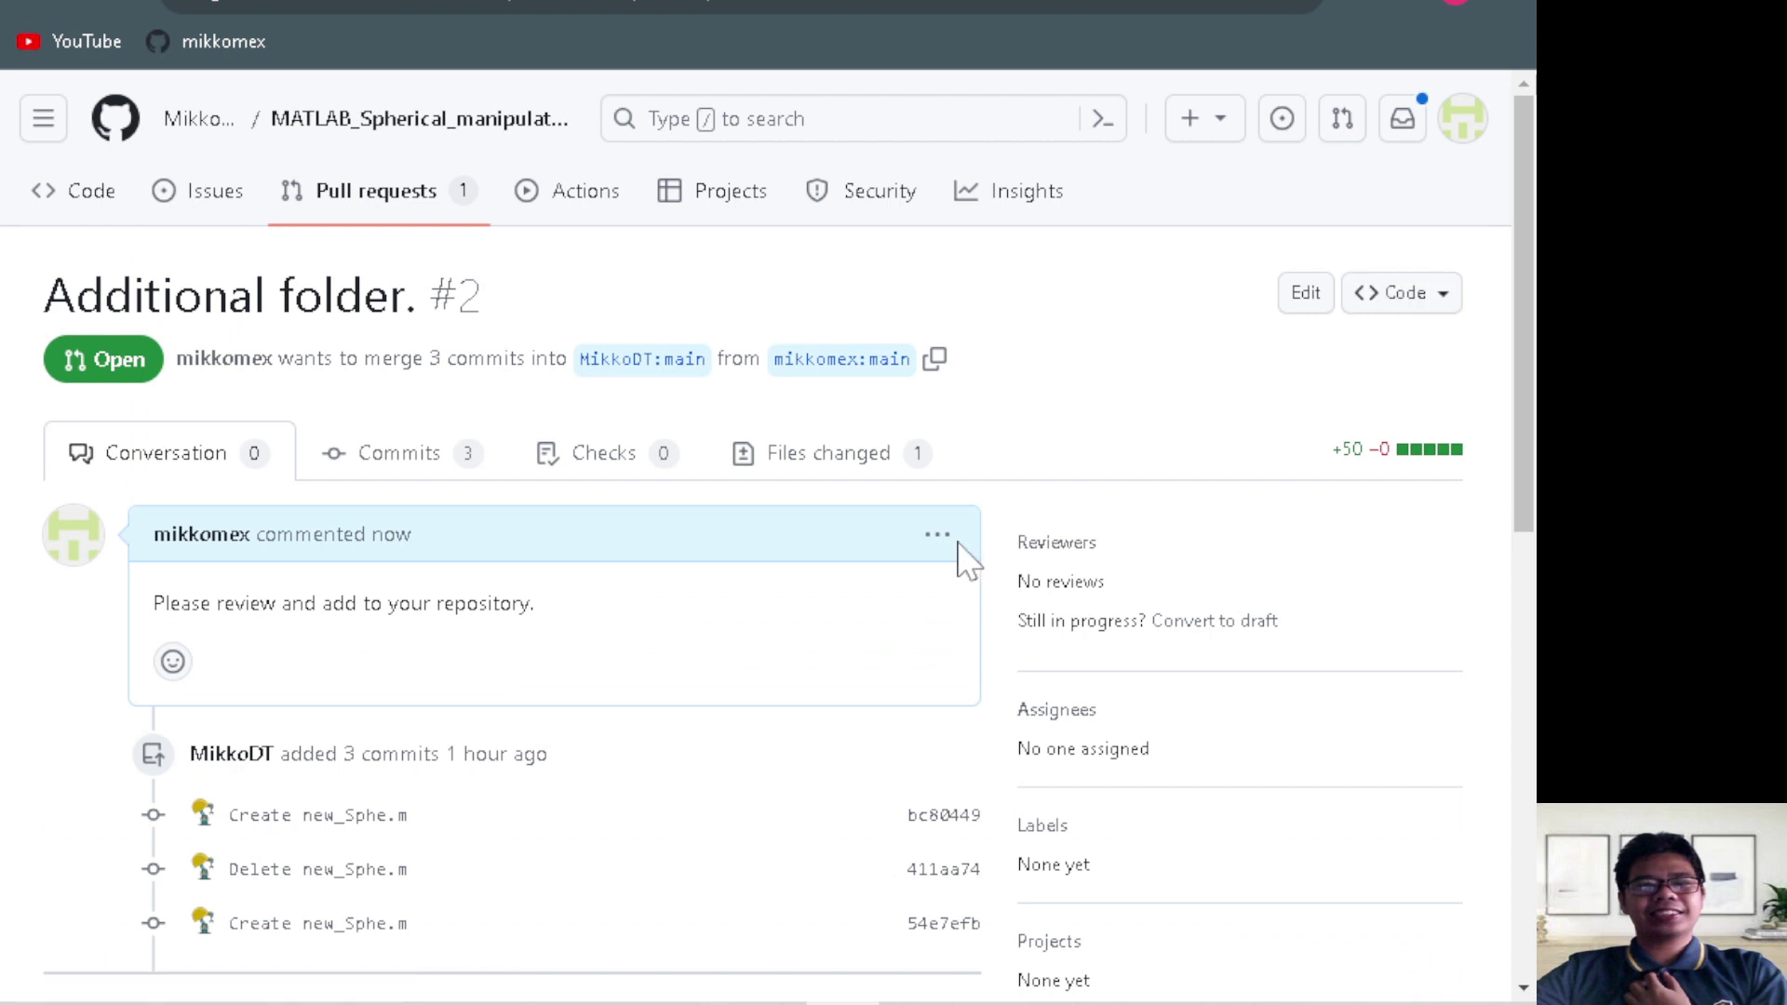
Scroll through pull request #2, then view the original repository's Code page with 6 commits
{"action": "scroll", "coordinate": [730, 718], "scroll_direction": "down", "scroll_amount": 2}
{"action": "scroll", "coordinate": [730, 718], "scroll_direction": "down", "scroll_amount": 5}
{"action": "scroll", "coordinate": [730, 718], "scroll_direction": "down", "scroll_amount": 3}
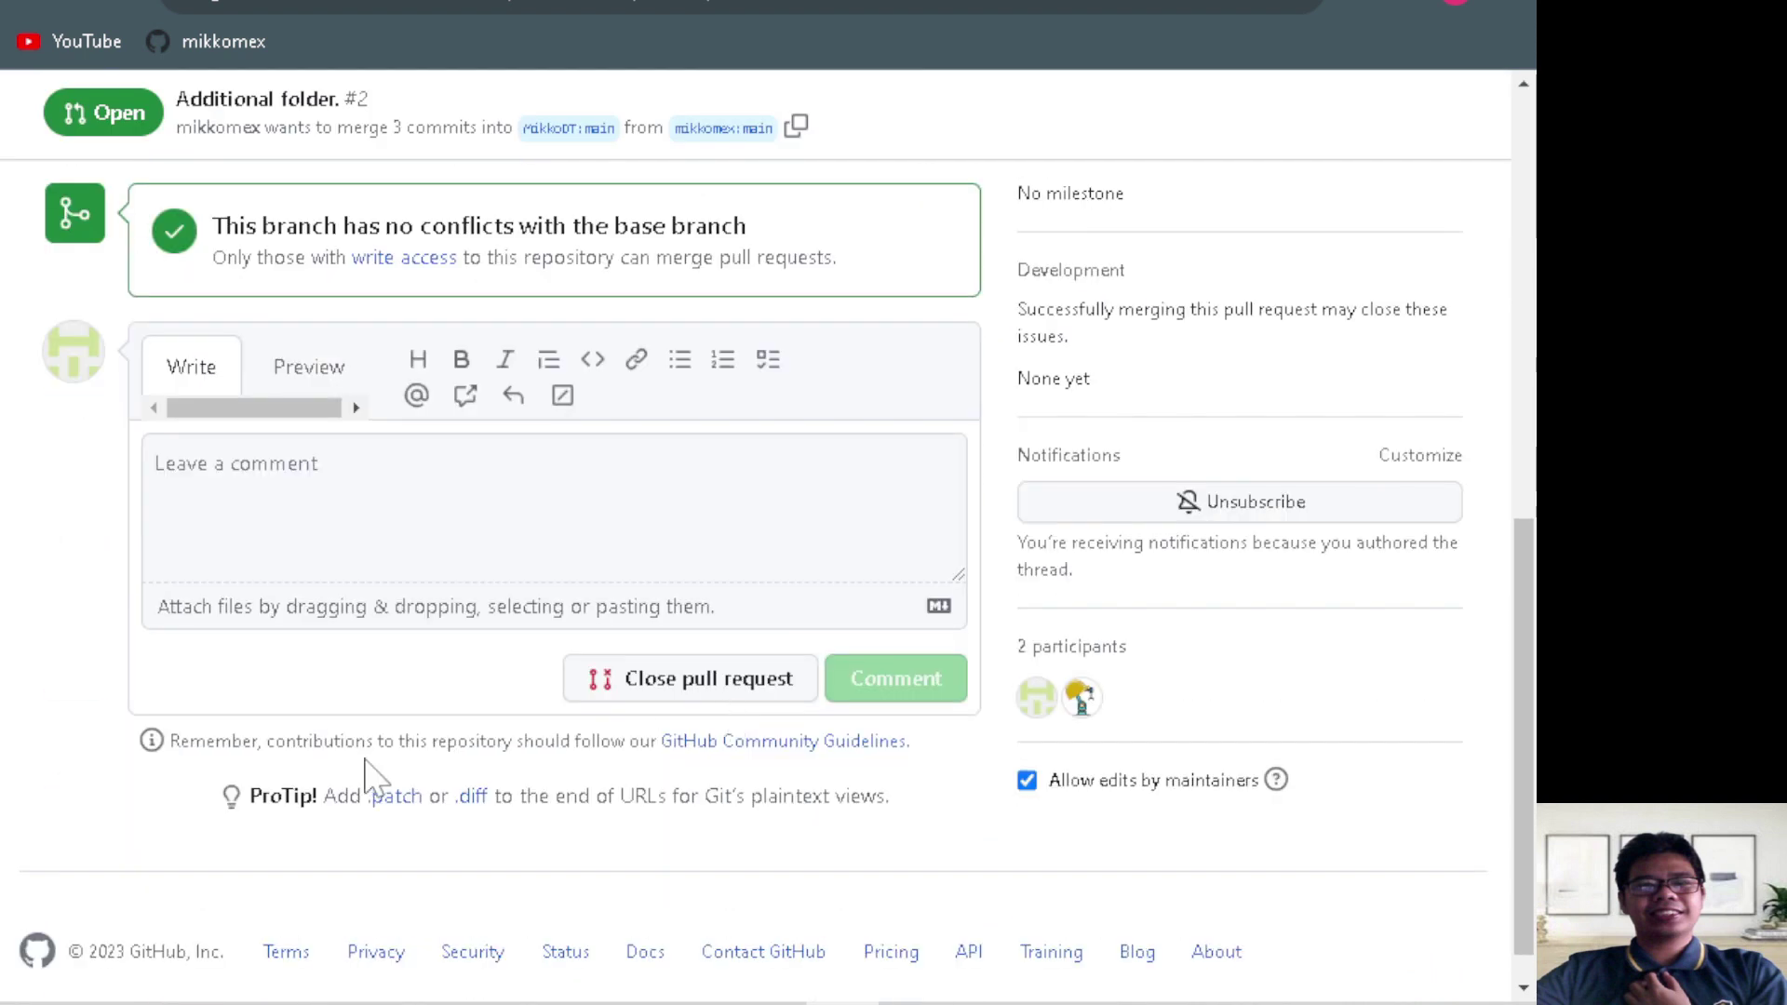
{"action": "scroll", "coordinate": [491, 794], "scroll_direction": "up", "scroll_amount": 2}
{"action": "scroll", "coordinate": [570, 746], "scroll_direction": "up", "scroll_amount": 6}
{"action": "scroll", "coordinate": [577, 801], "scroll_direction": "down", "scroll_amount": 5}
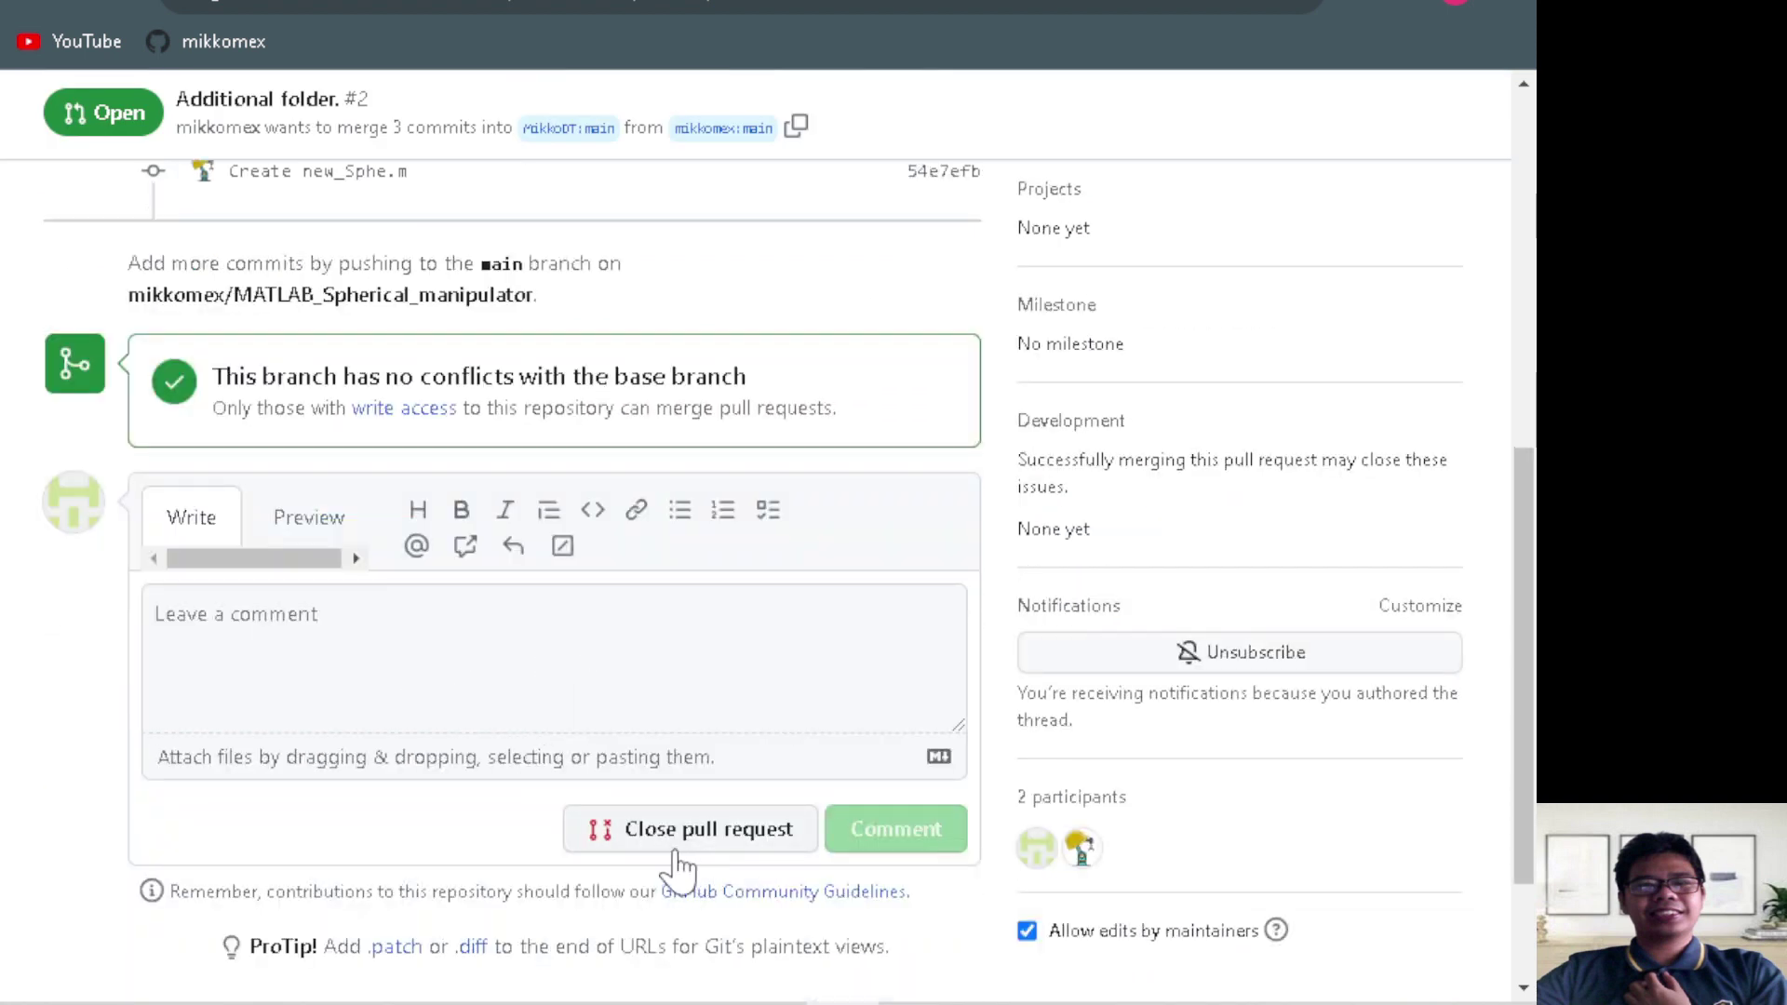
{"action": "scroll", "coordinate": [605, 735], "scroll_direction": "up", "scroll_amount": 6}
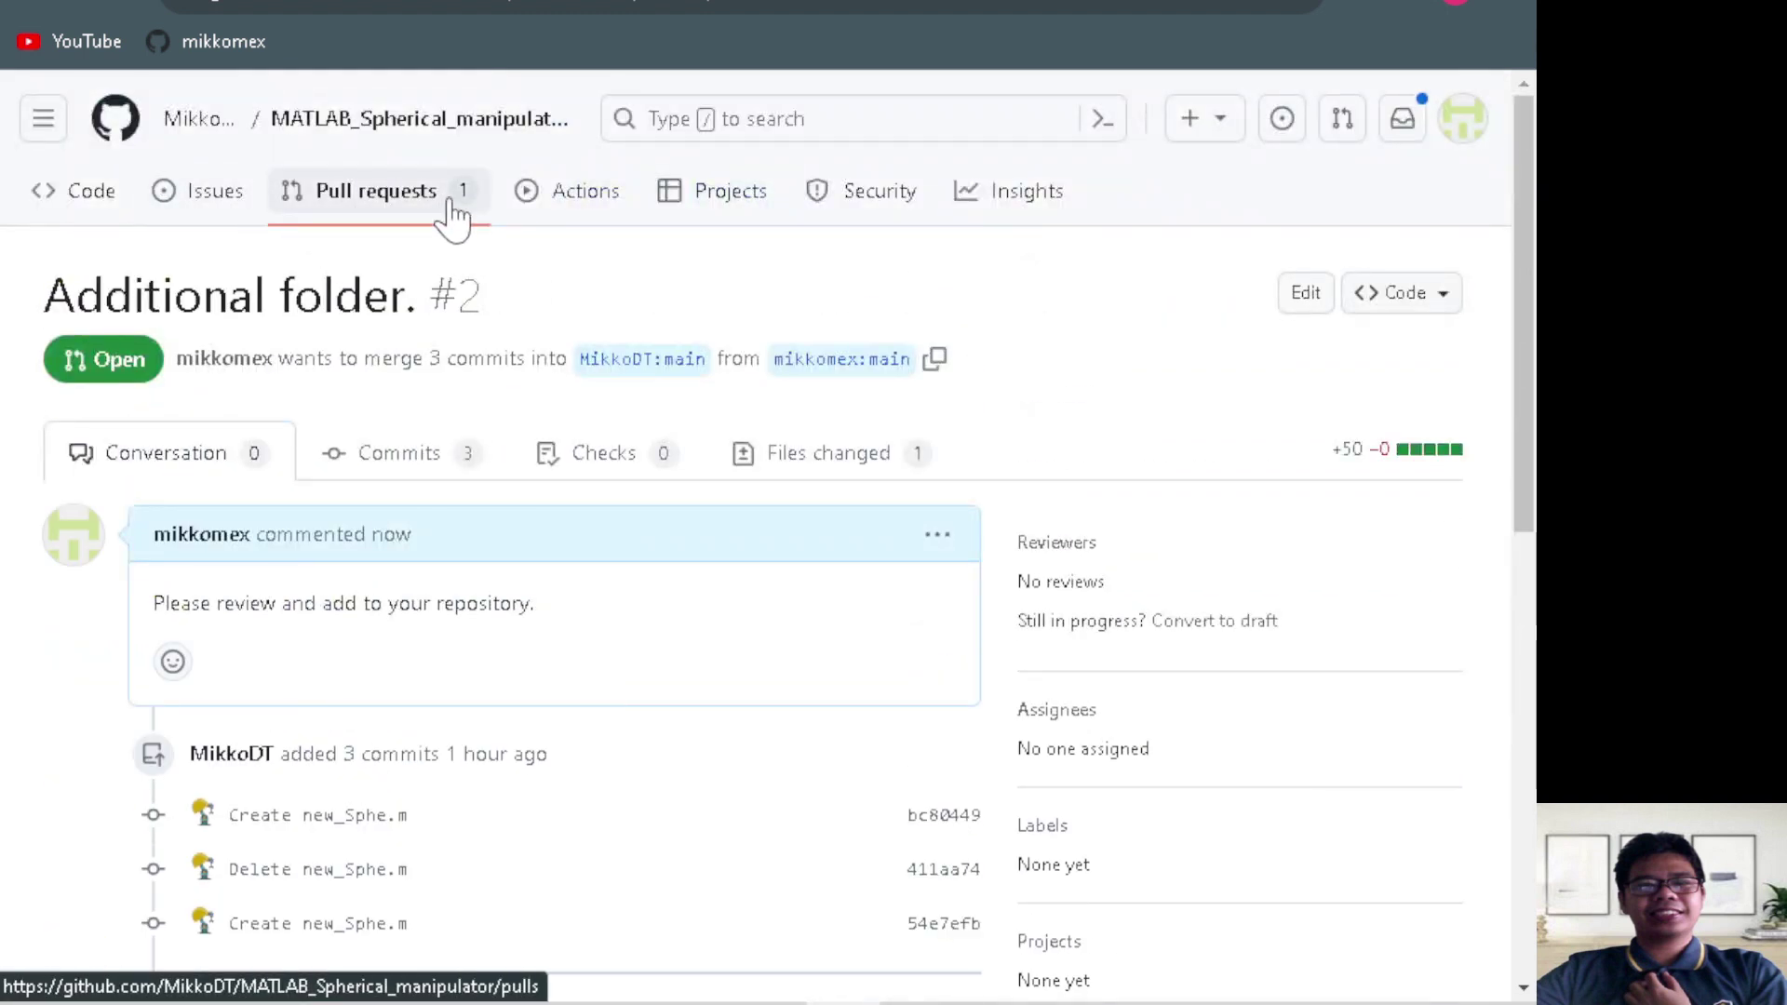
{"action": "left_click", "coordinate": [113, 195]}
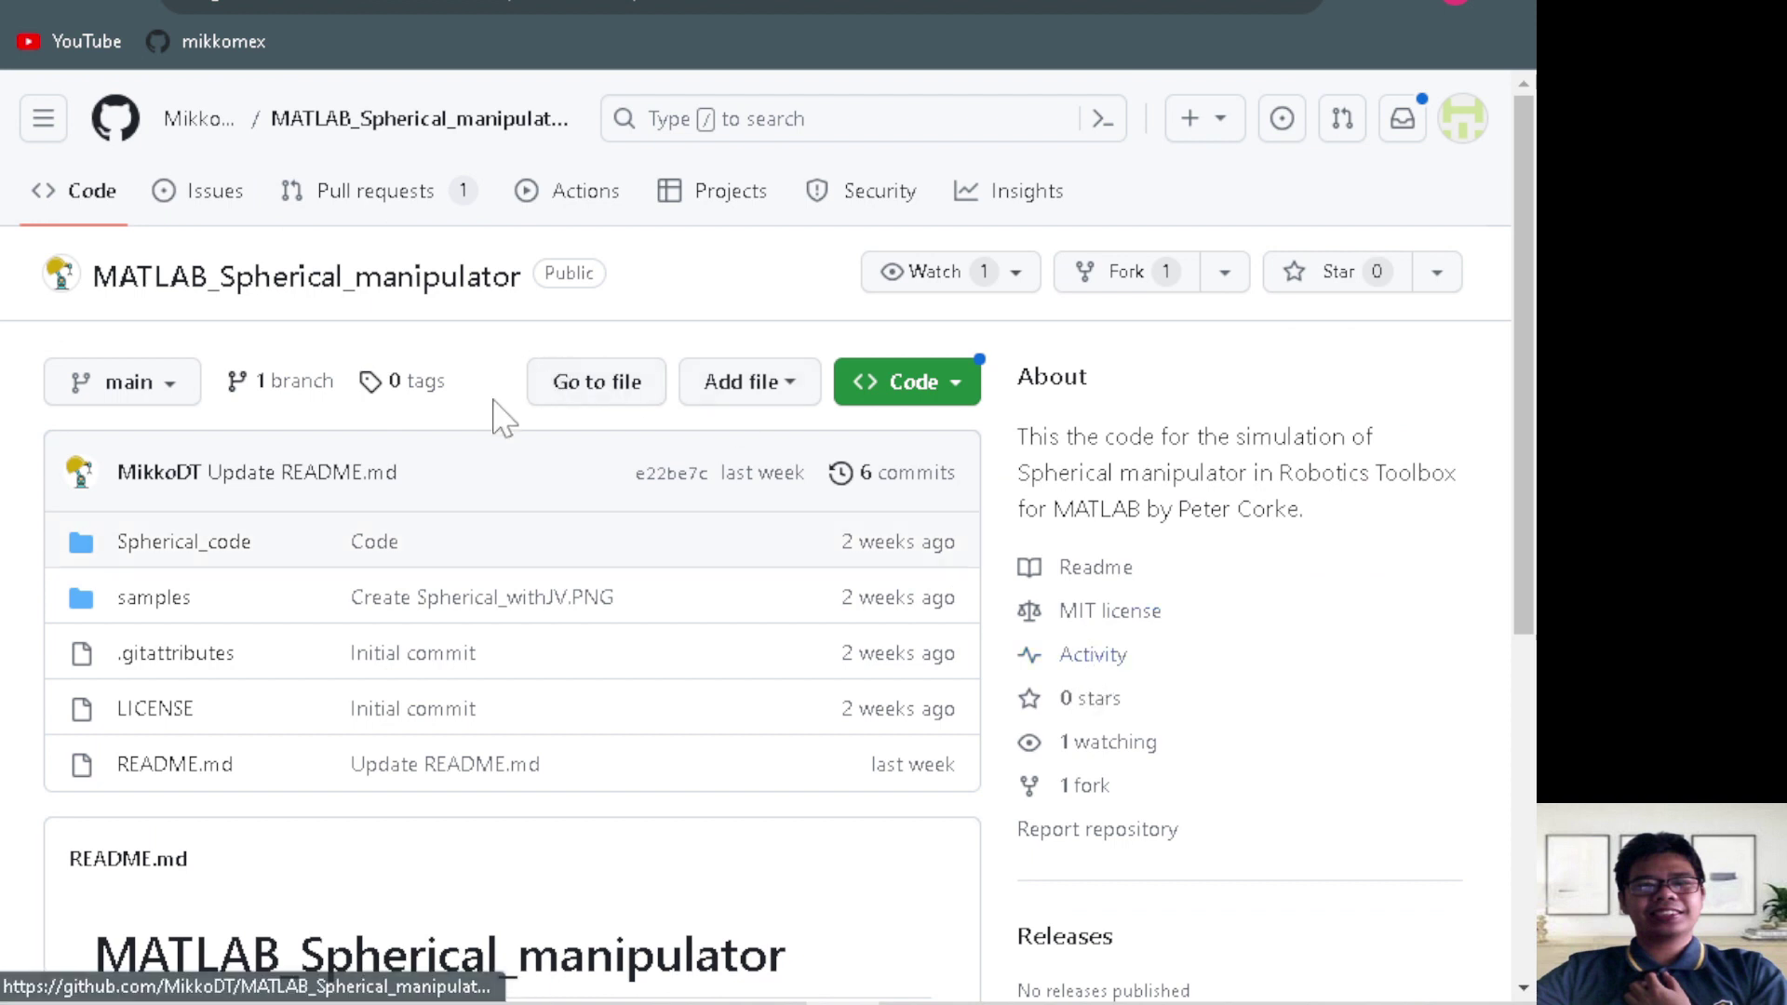
{"action": "scroll", "coordinate": [586, 591], "scroll_direction": "down", "scroll_amount": 5}
{"action": "scroll", "coordinate": [586, 591], "scroll_direction": "up", "scroll_amount": 5}
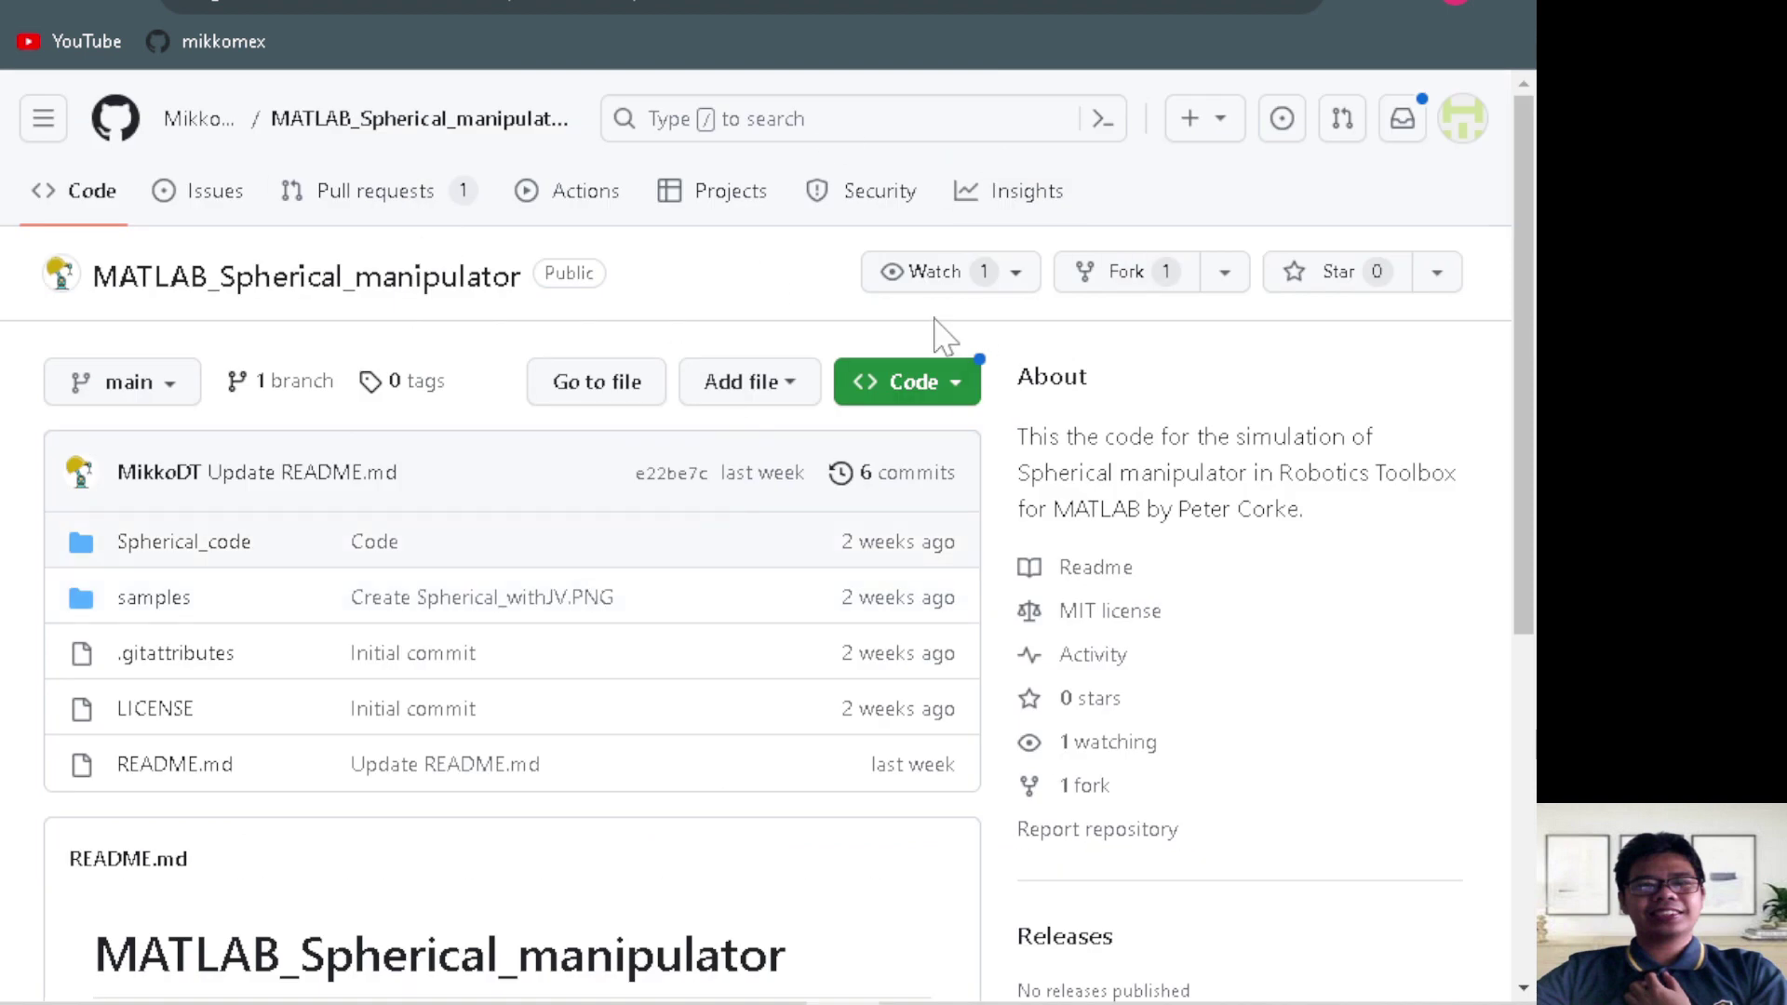
Go through Your profile > Repositories to the forked MATLAB_Spherical_manipulator and reload it
{"action": "left_click", "coordinate": [1460, 126]}
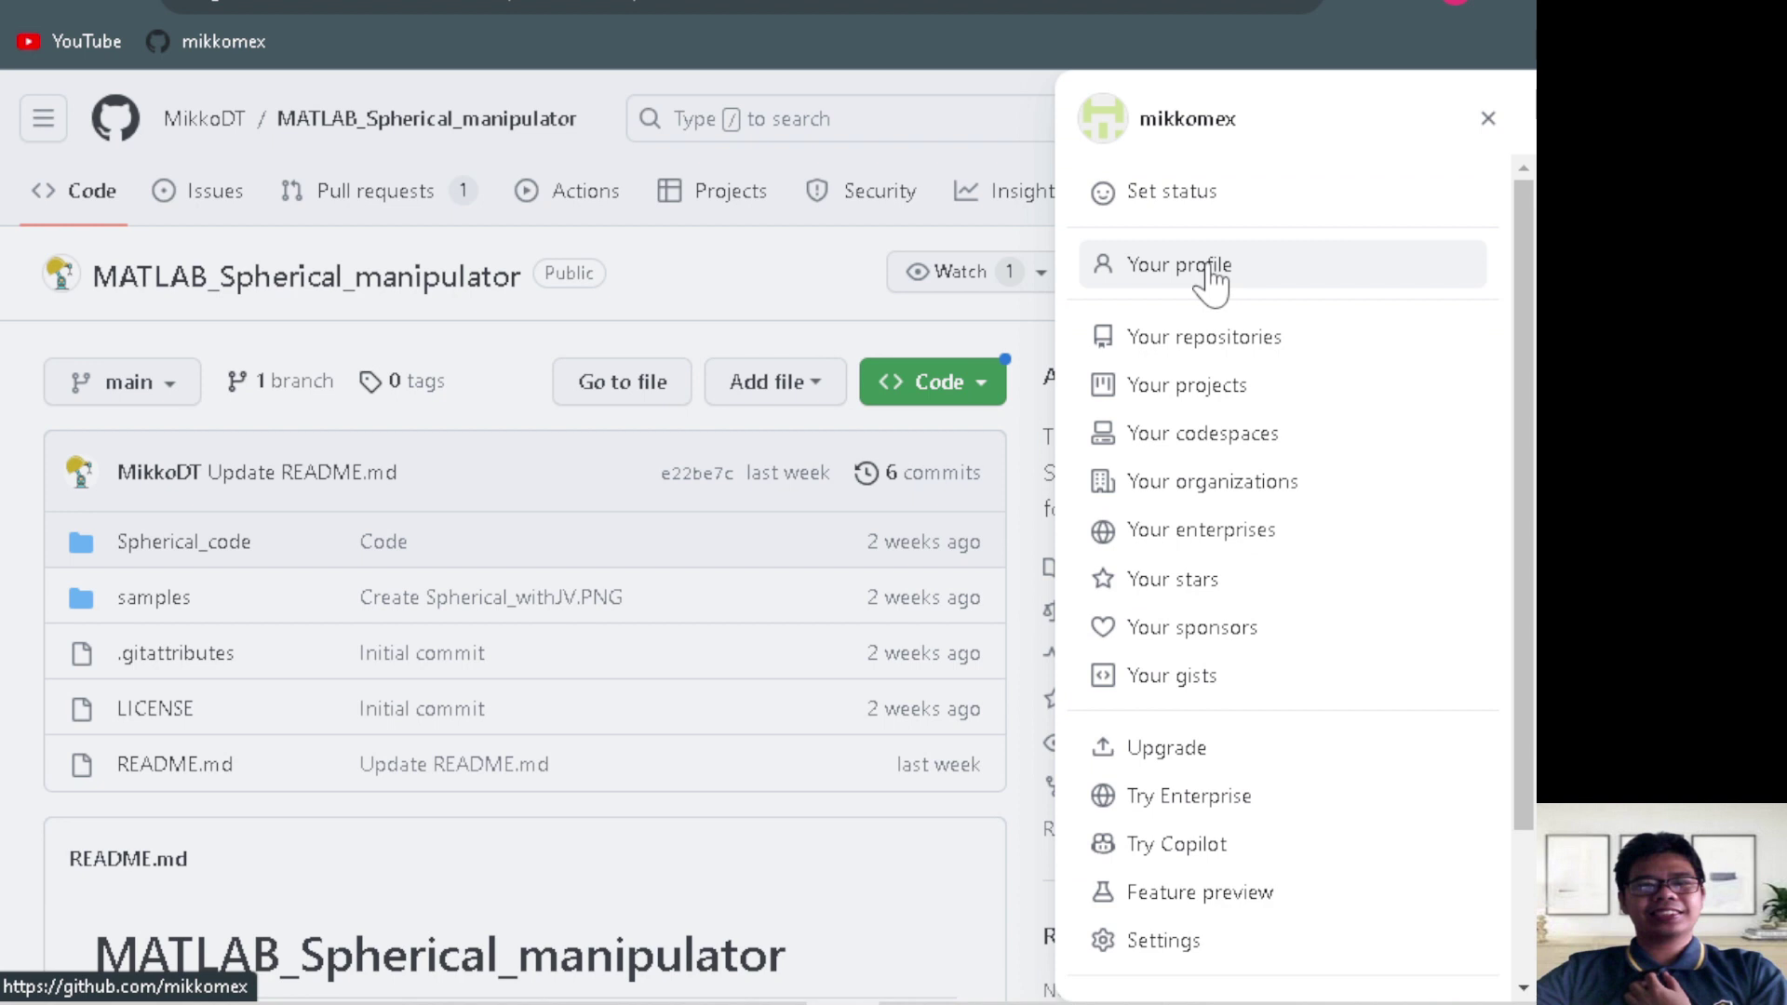
{"action": "left_click", "coordinate": [1210, 268]}
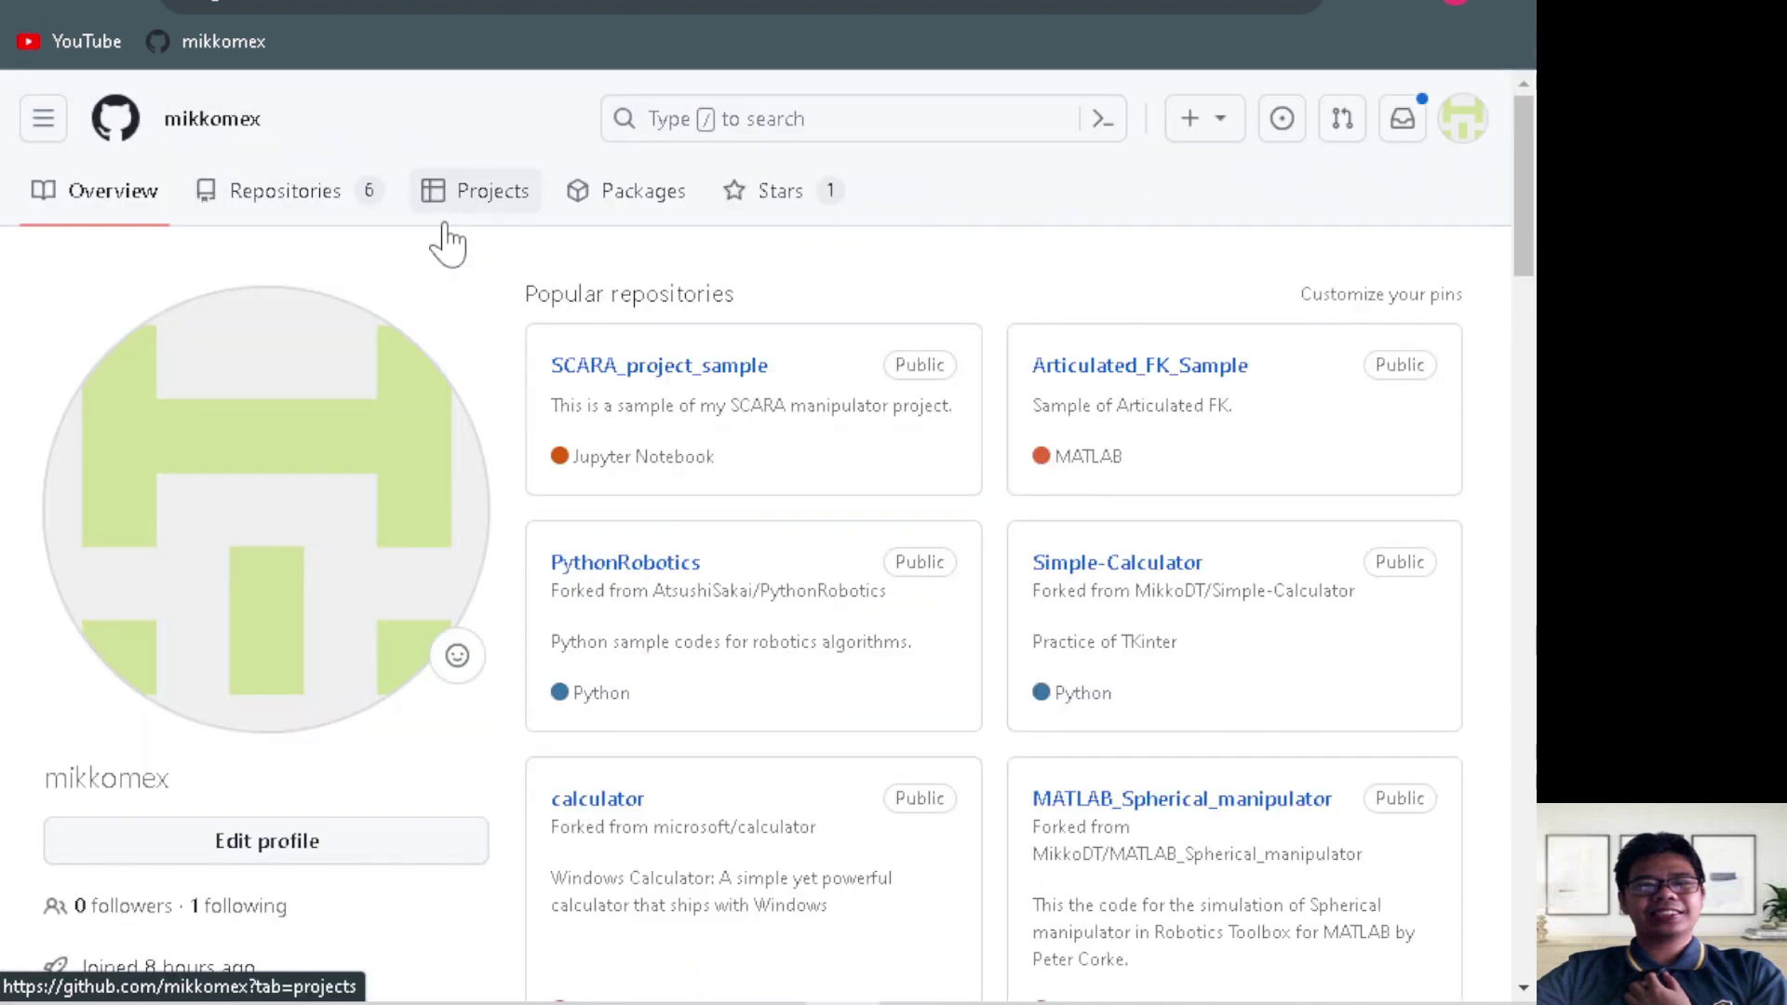
{"action": "left_click", "coordinate": [326, 207]}
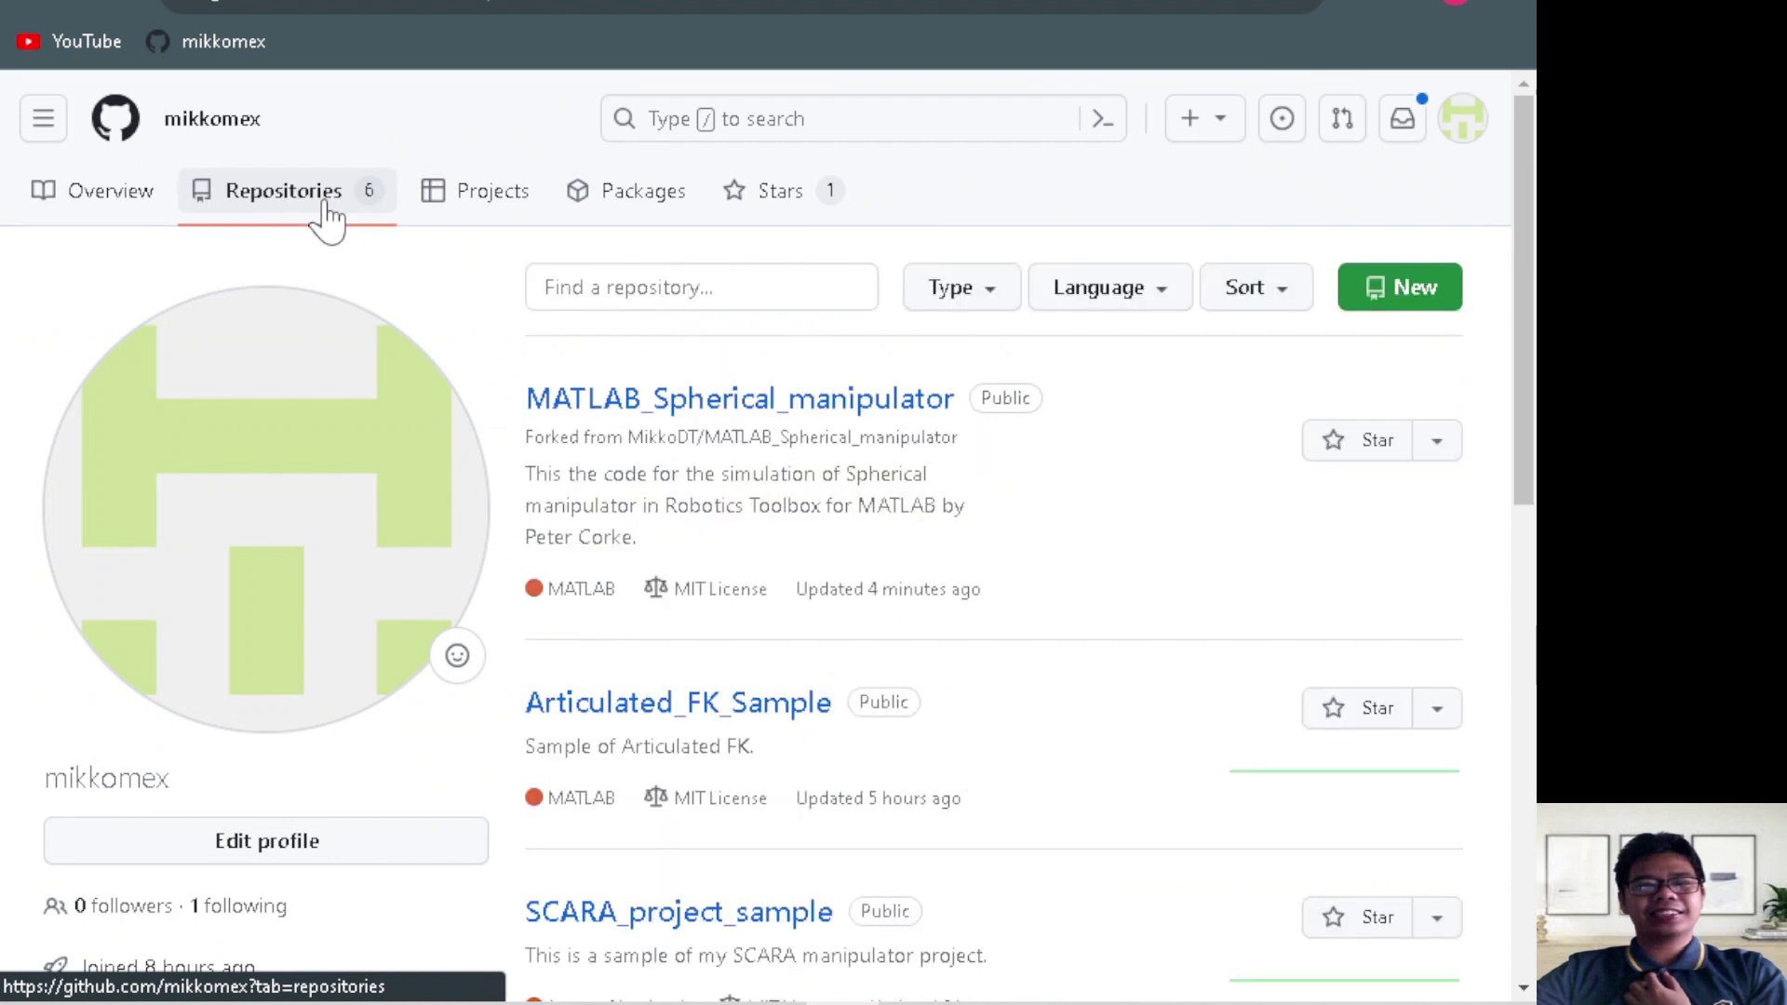
{"action": "left_click", "coordinate": [765, 419]}
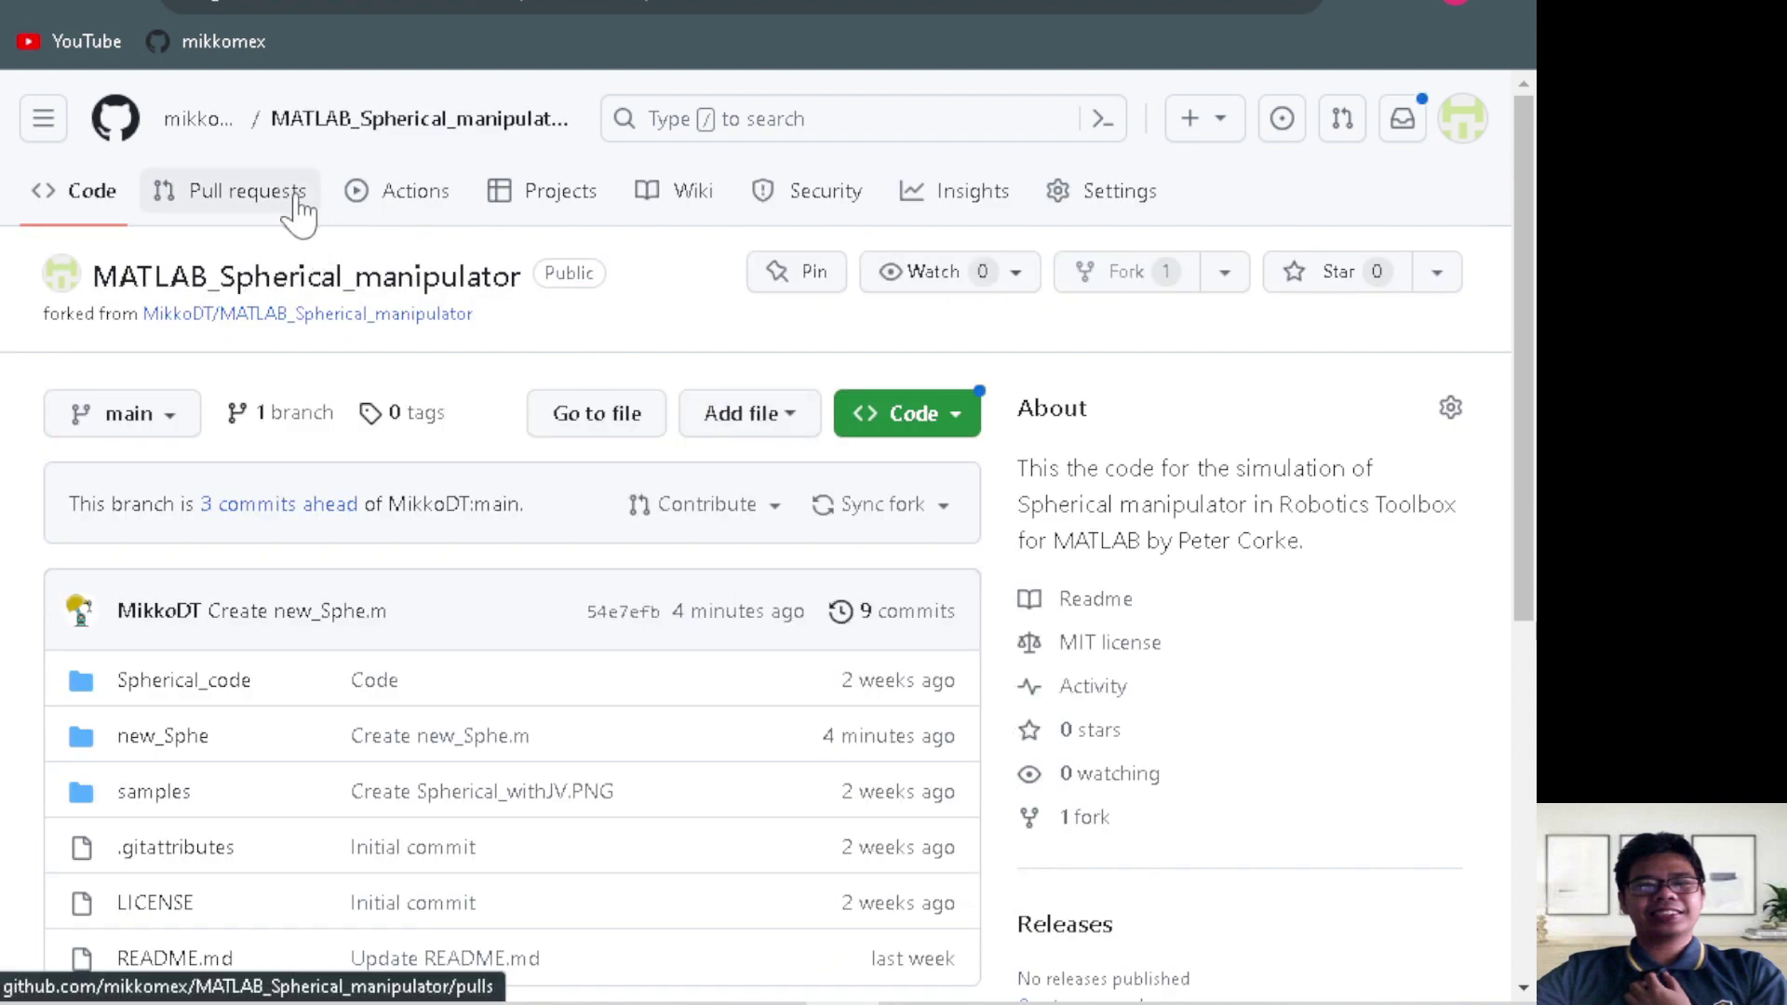
{"action": "left_click", "coordinate": [130, 7]}
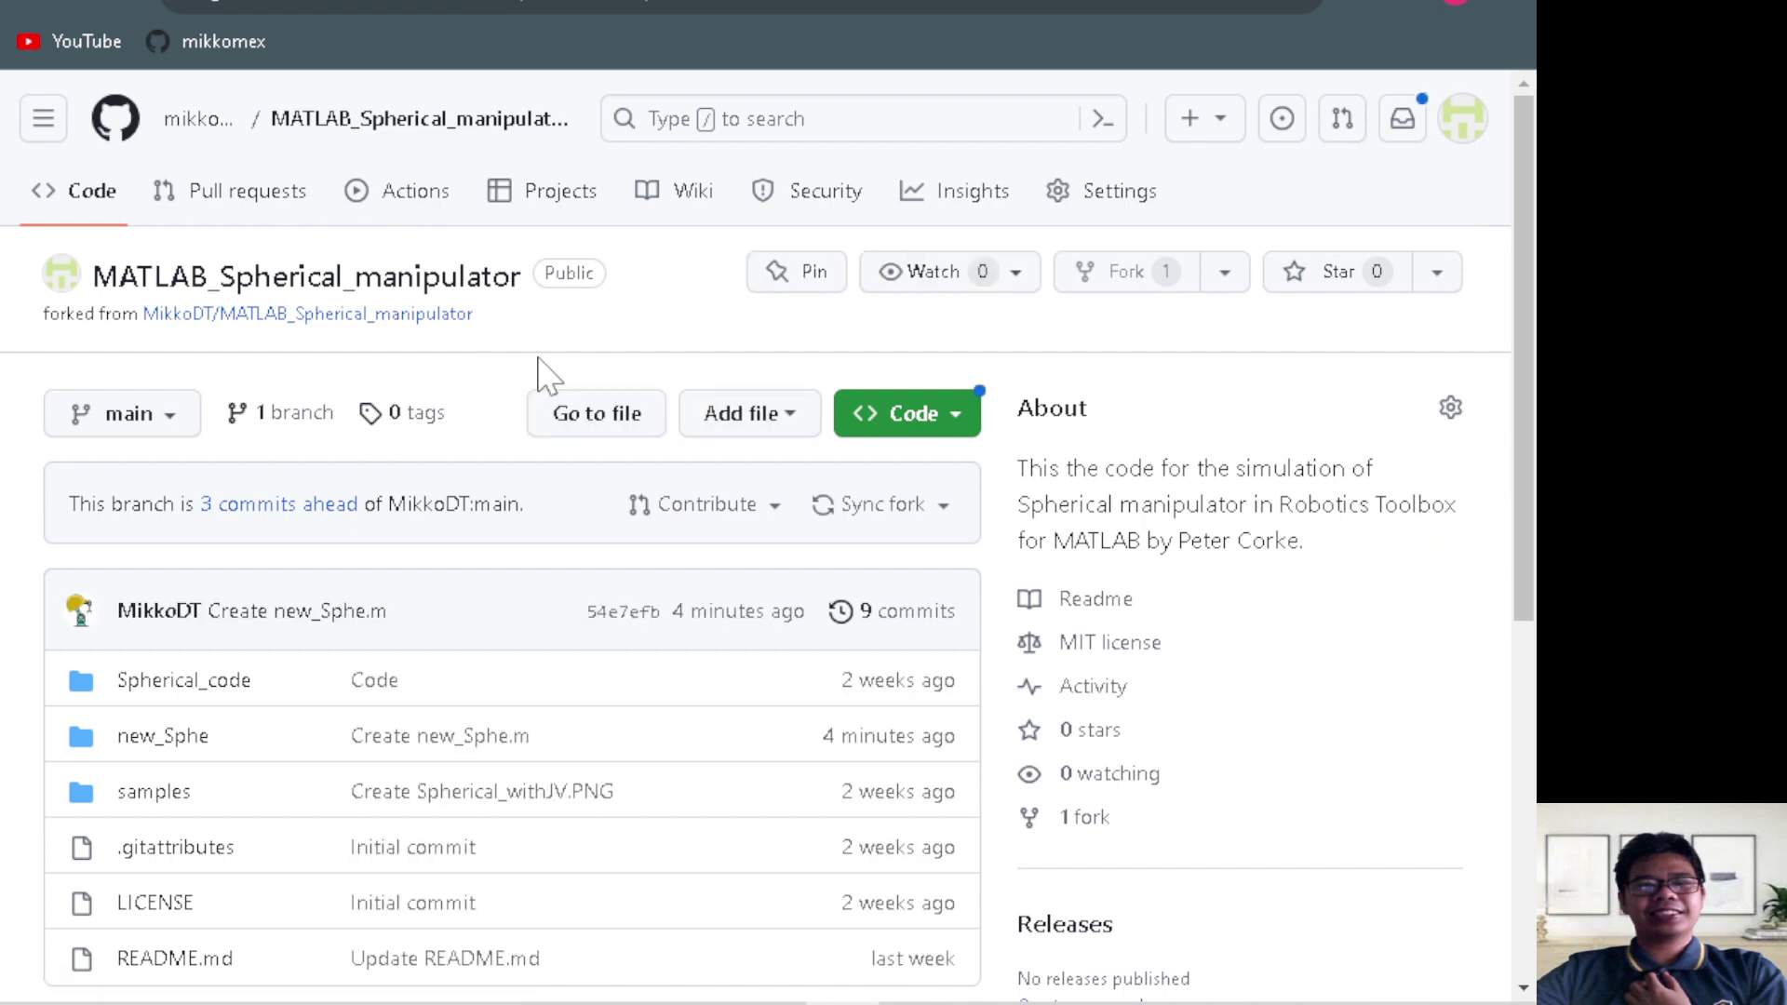
{"action": "scroll", "coordinate": [499, 678], "scroll_direction": "down", "scroll_amount": 3}
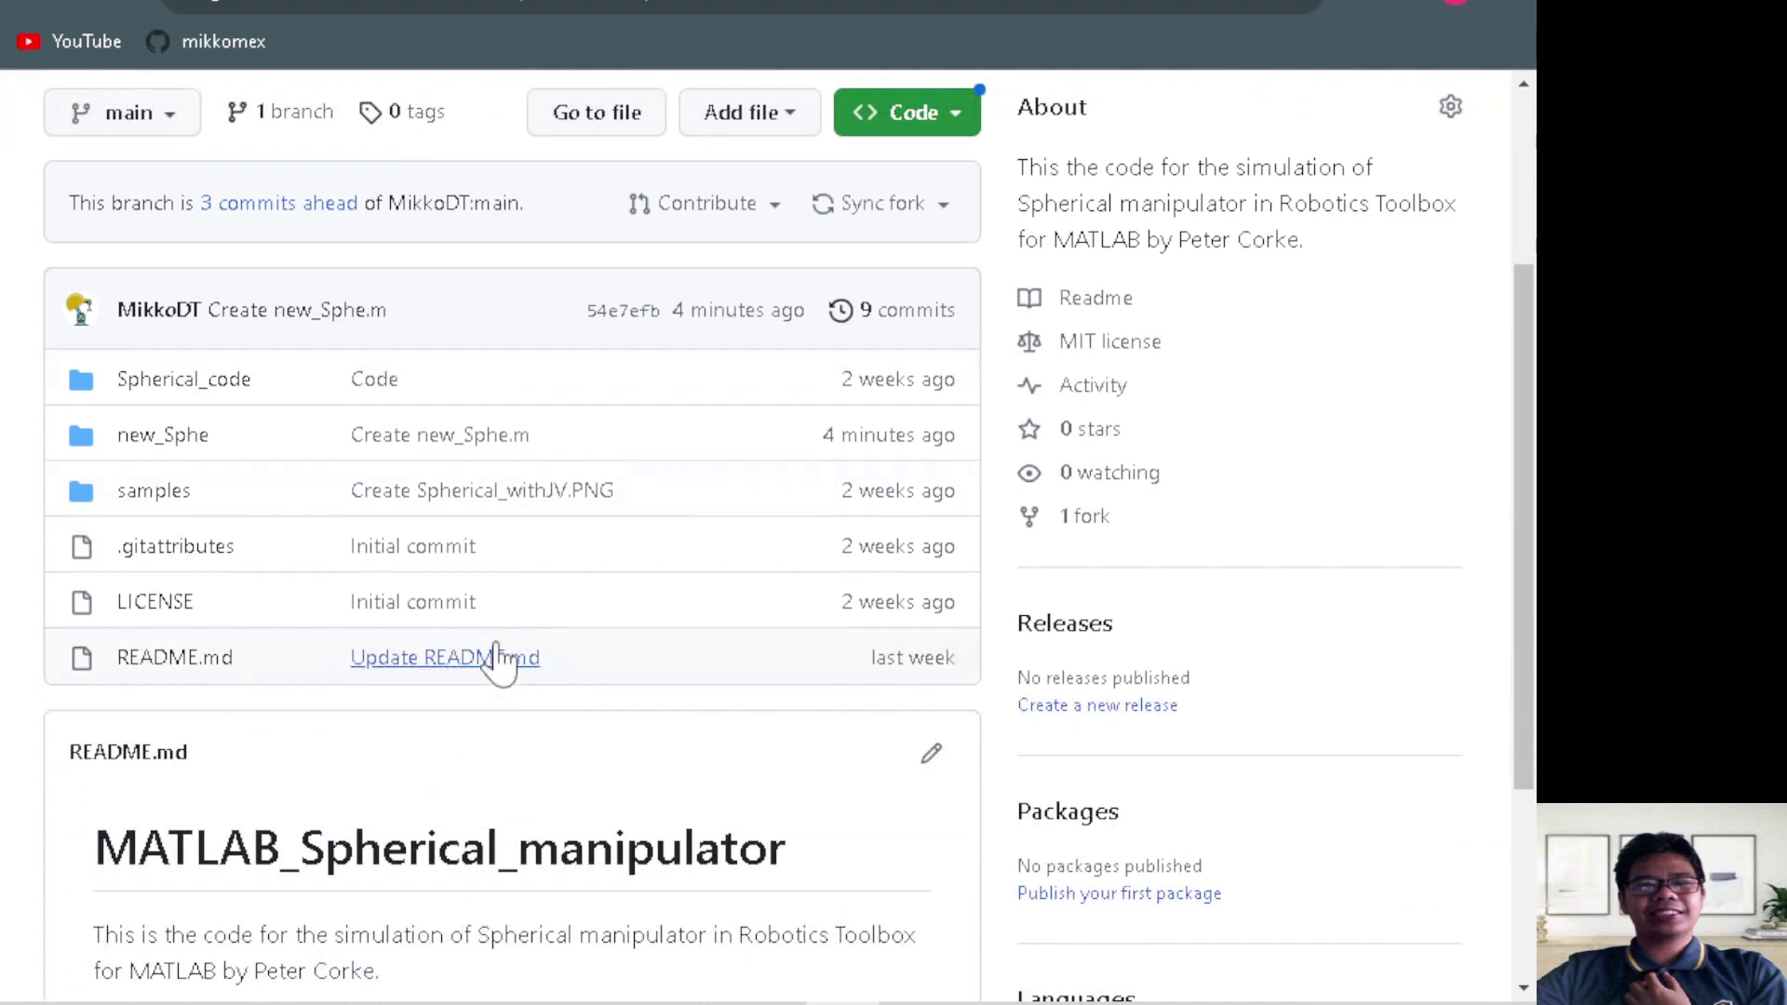
{"action": "scroll", "coordinate": [698, 611], "scroll_direction": "down", "scroll_amount": 2}
{"action": "scroll", "coordinate": [698, 611], "scroll_direction": "up", "scroll_amount": 5}
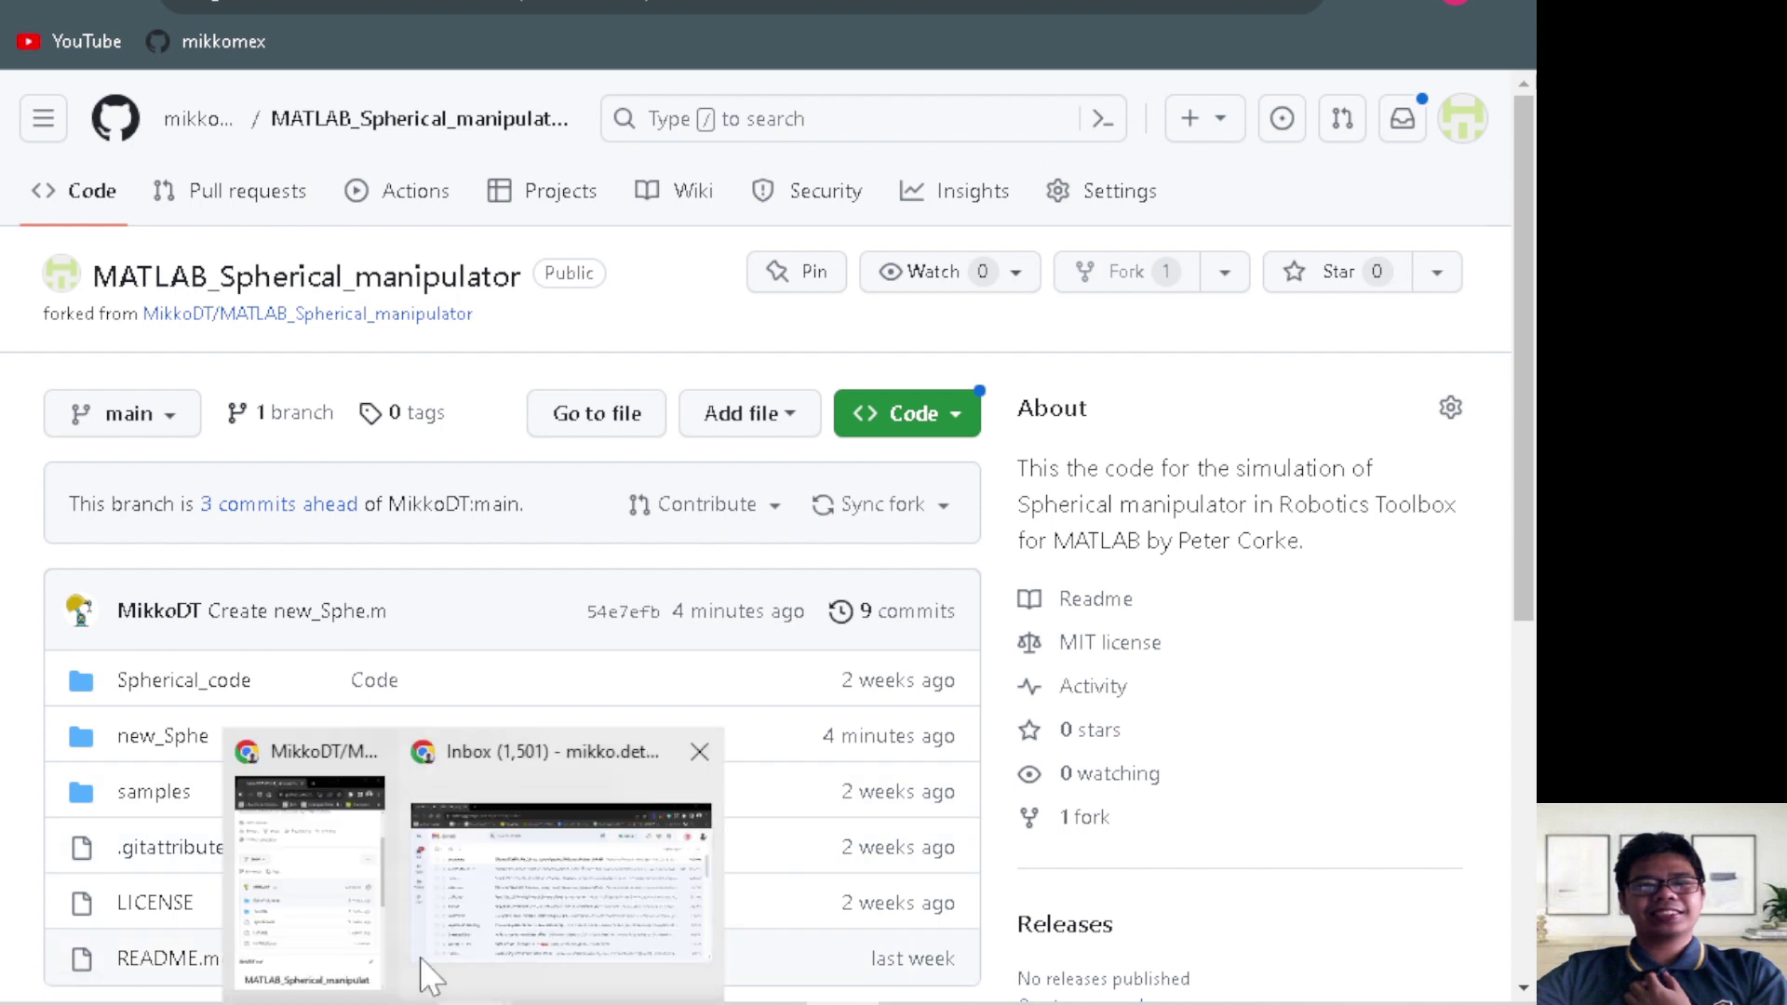
From the original repository window, open pull request #2 'Additional folder.' in the Pull requests list
{"action": "left_click", "coordinate": [342, 917]}
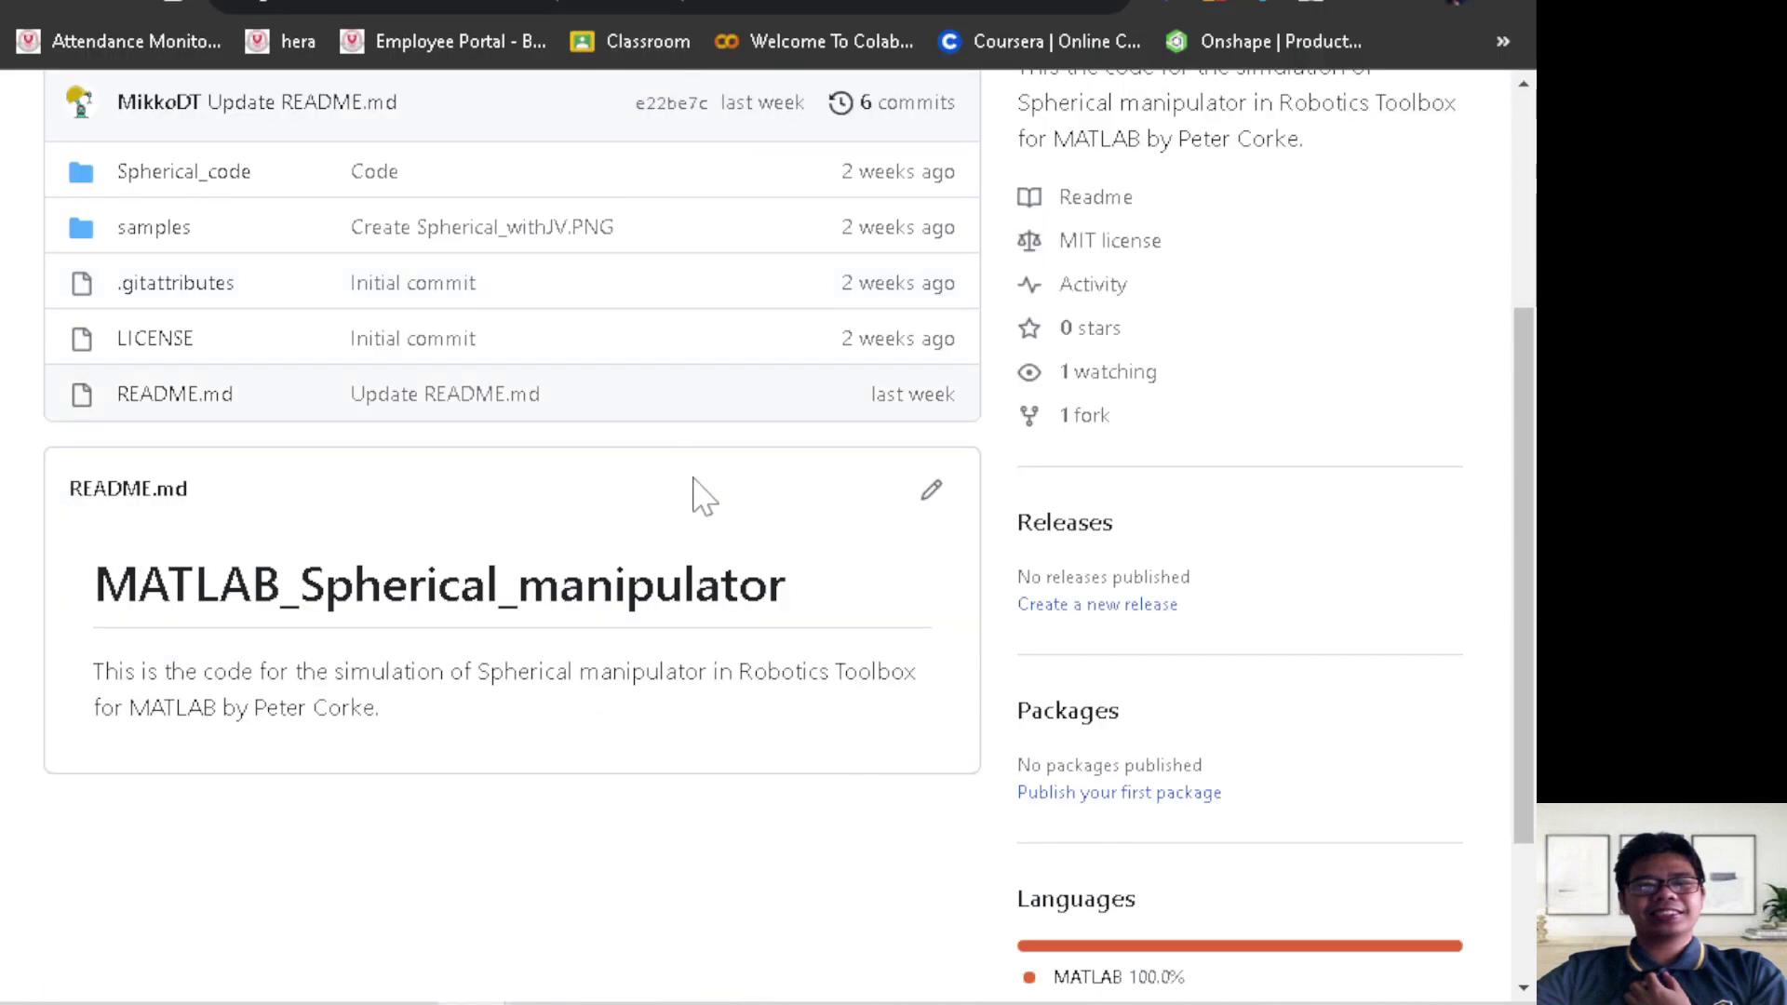
{"action": "scroll", "coordinate": [698, 495], "scroll_direction": "up", "scroll_amount": 4}
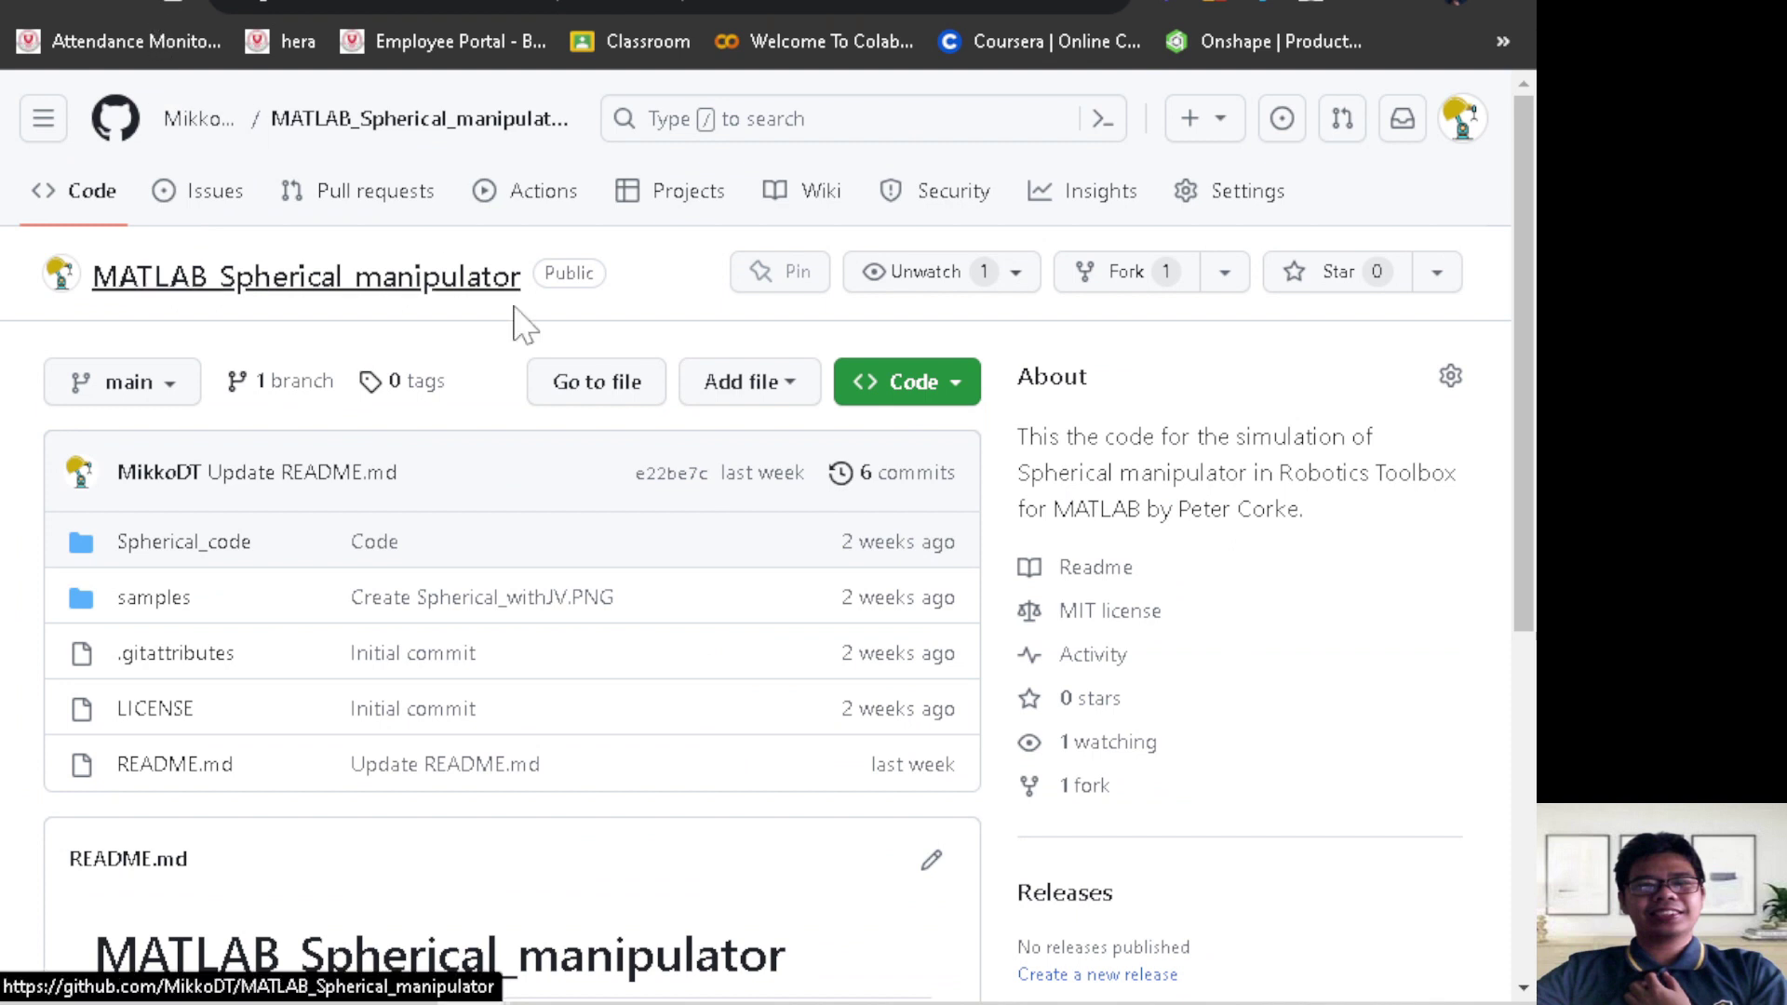
{"action": "left_click", "coordinate": [510, 287]}
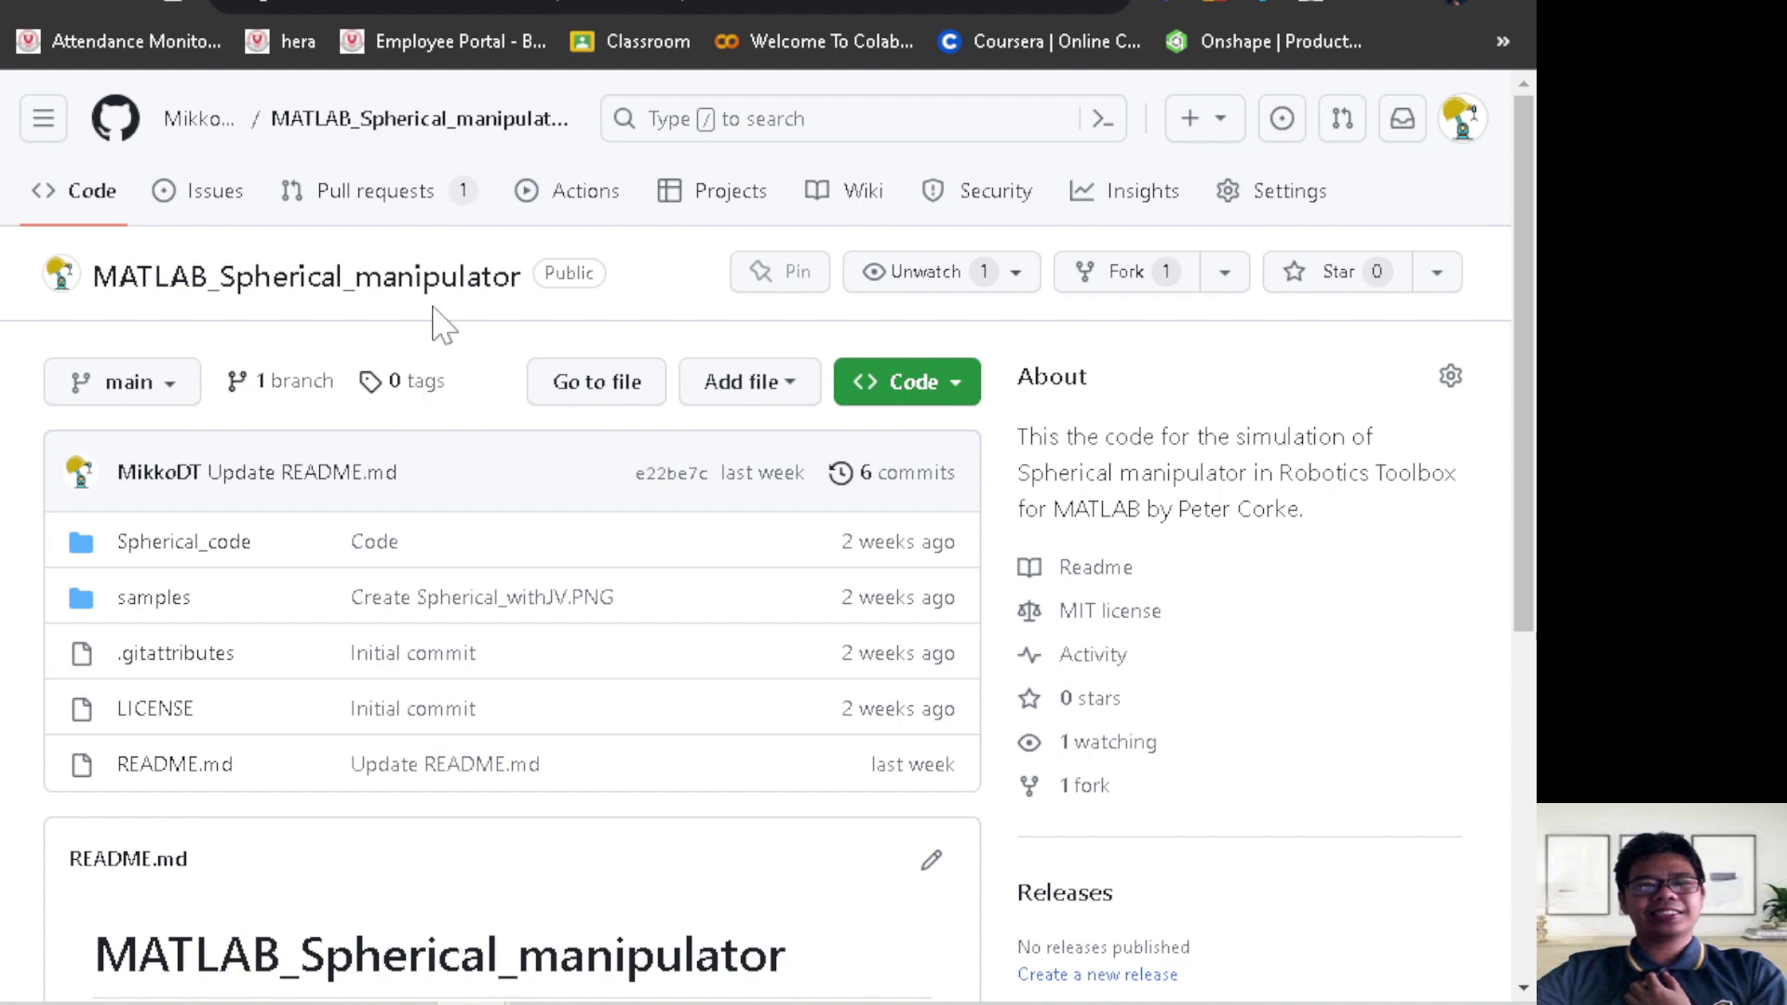
{"action": "left_click", "coordinate": [401, 199]}
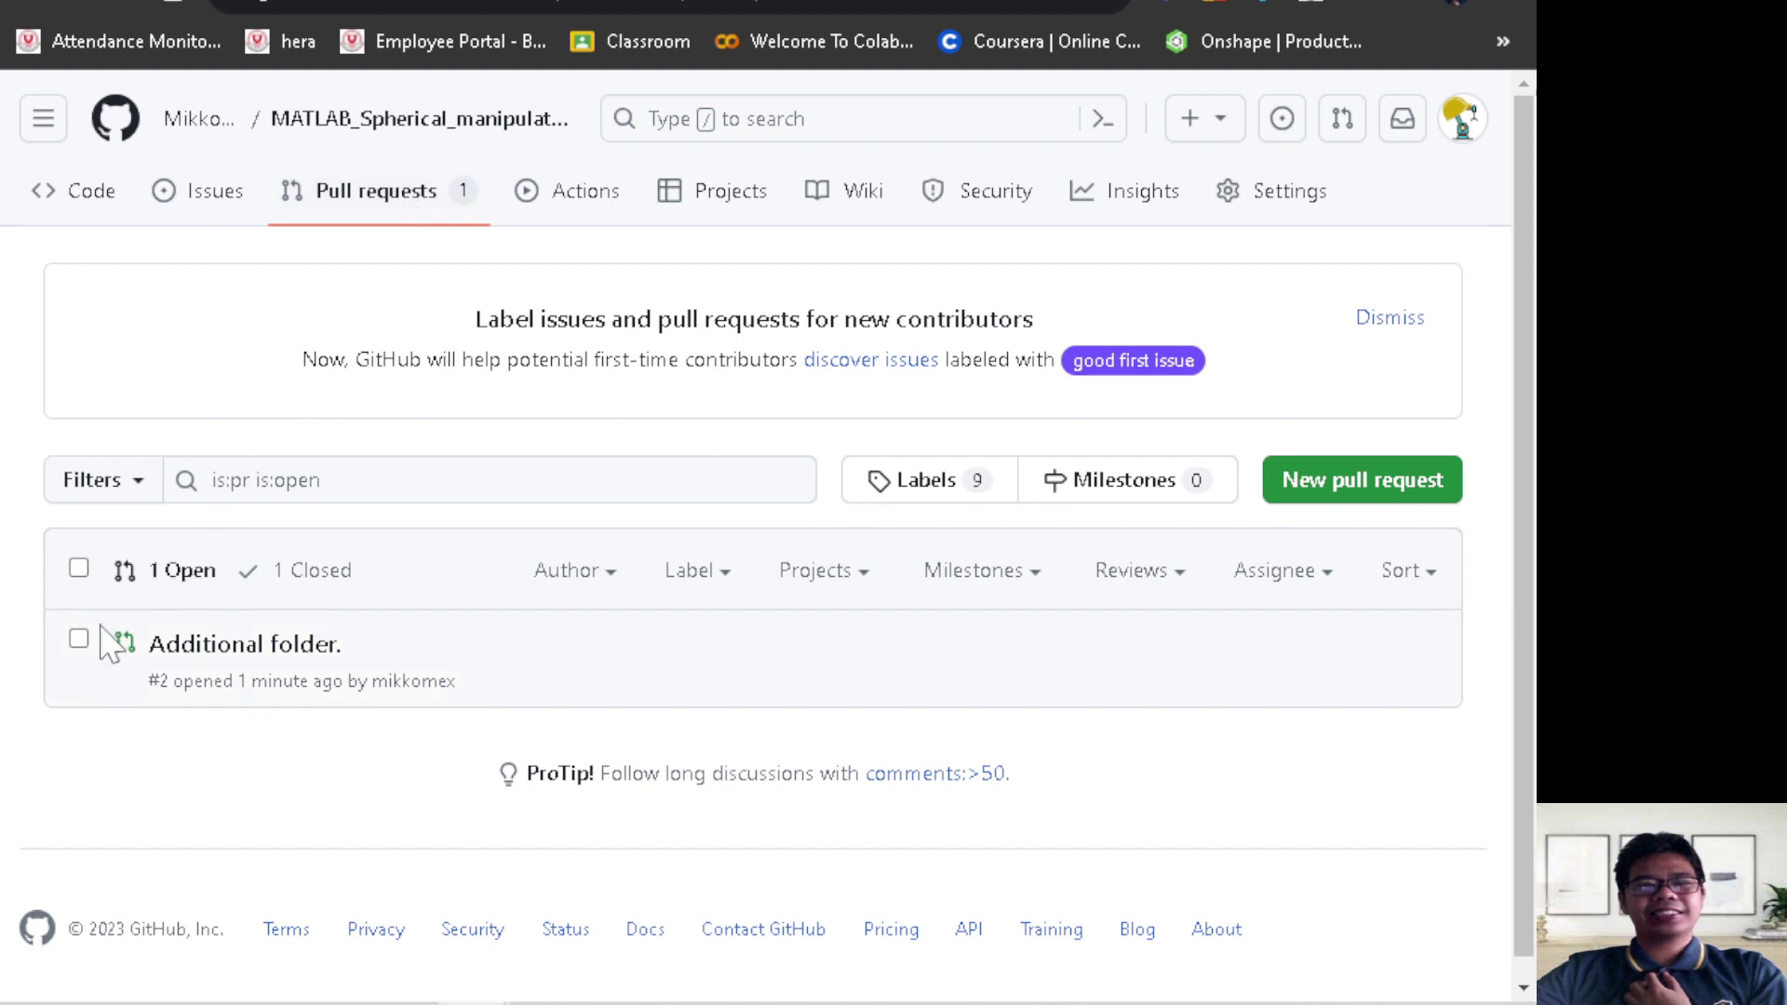
{"action": "left_click", "coordinate": [205, 654]}
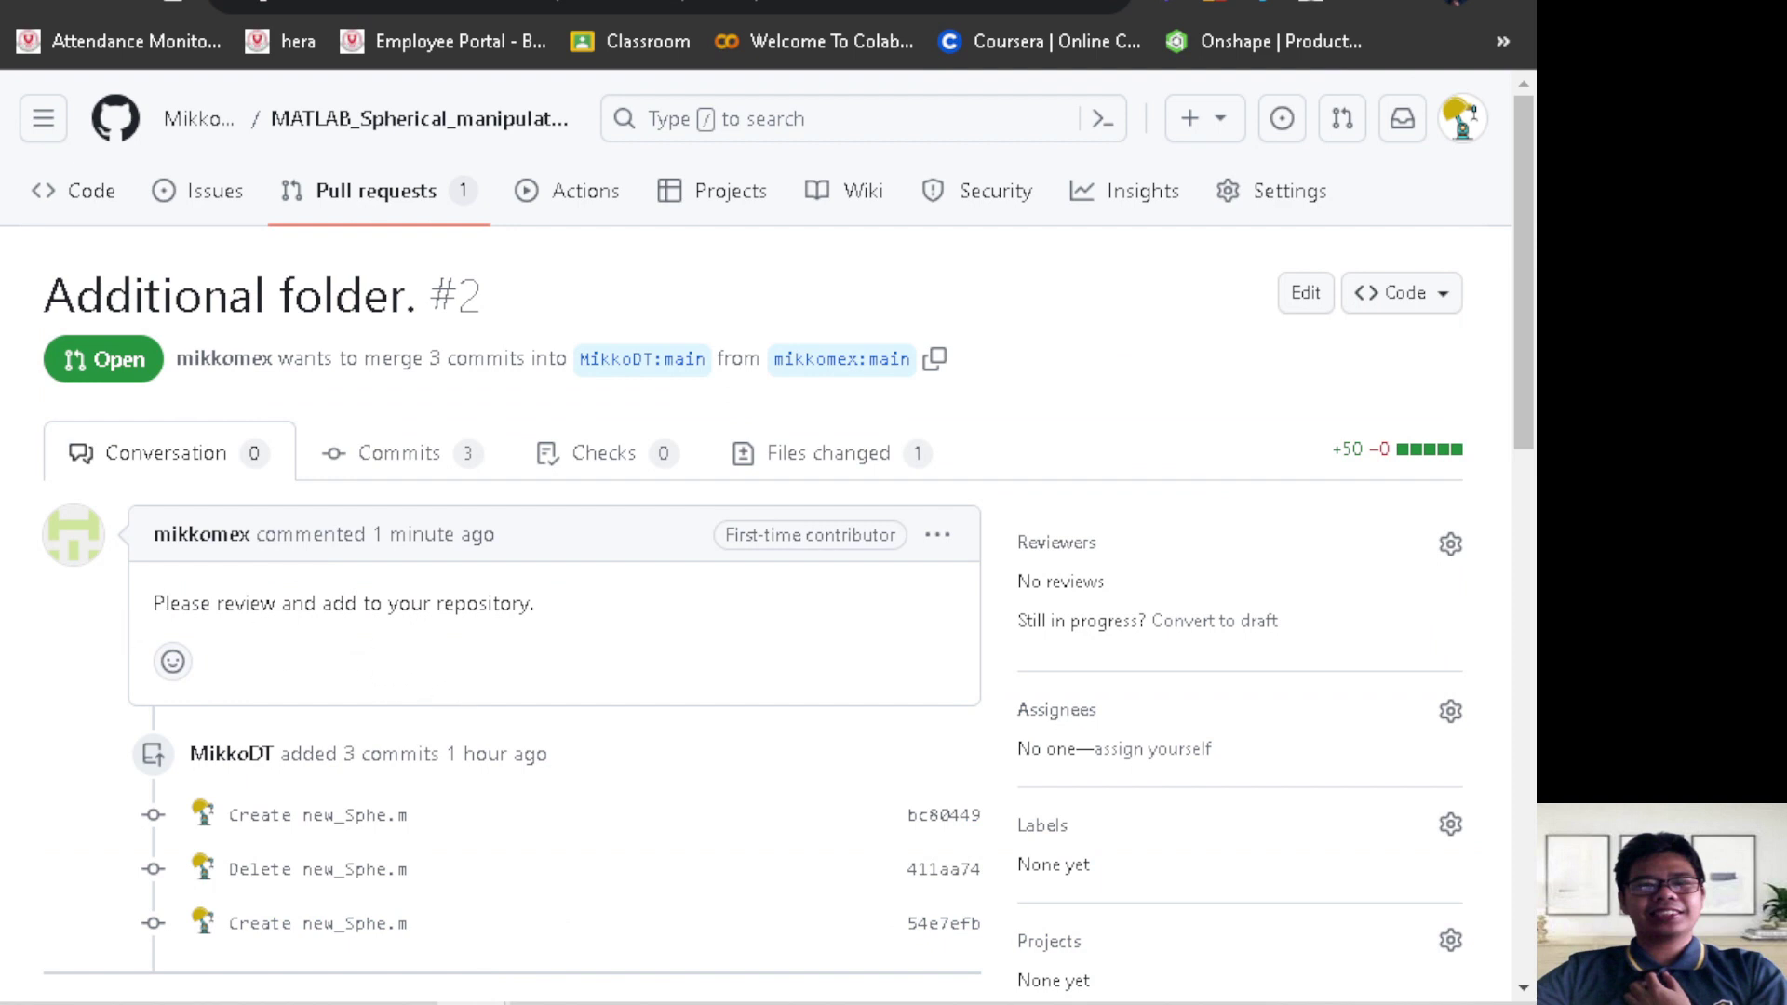
Scroll through pull request #2's conversation to locate the Create new_Sphe.m commit
{"action": "scroll", "coordinate": [544, 642], "scroll_direction": "down", "scroll_amount": 5}
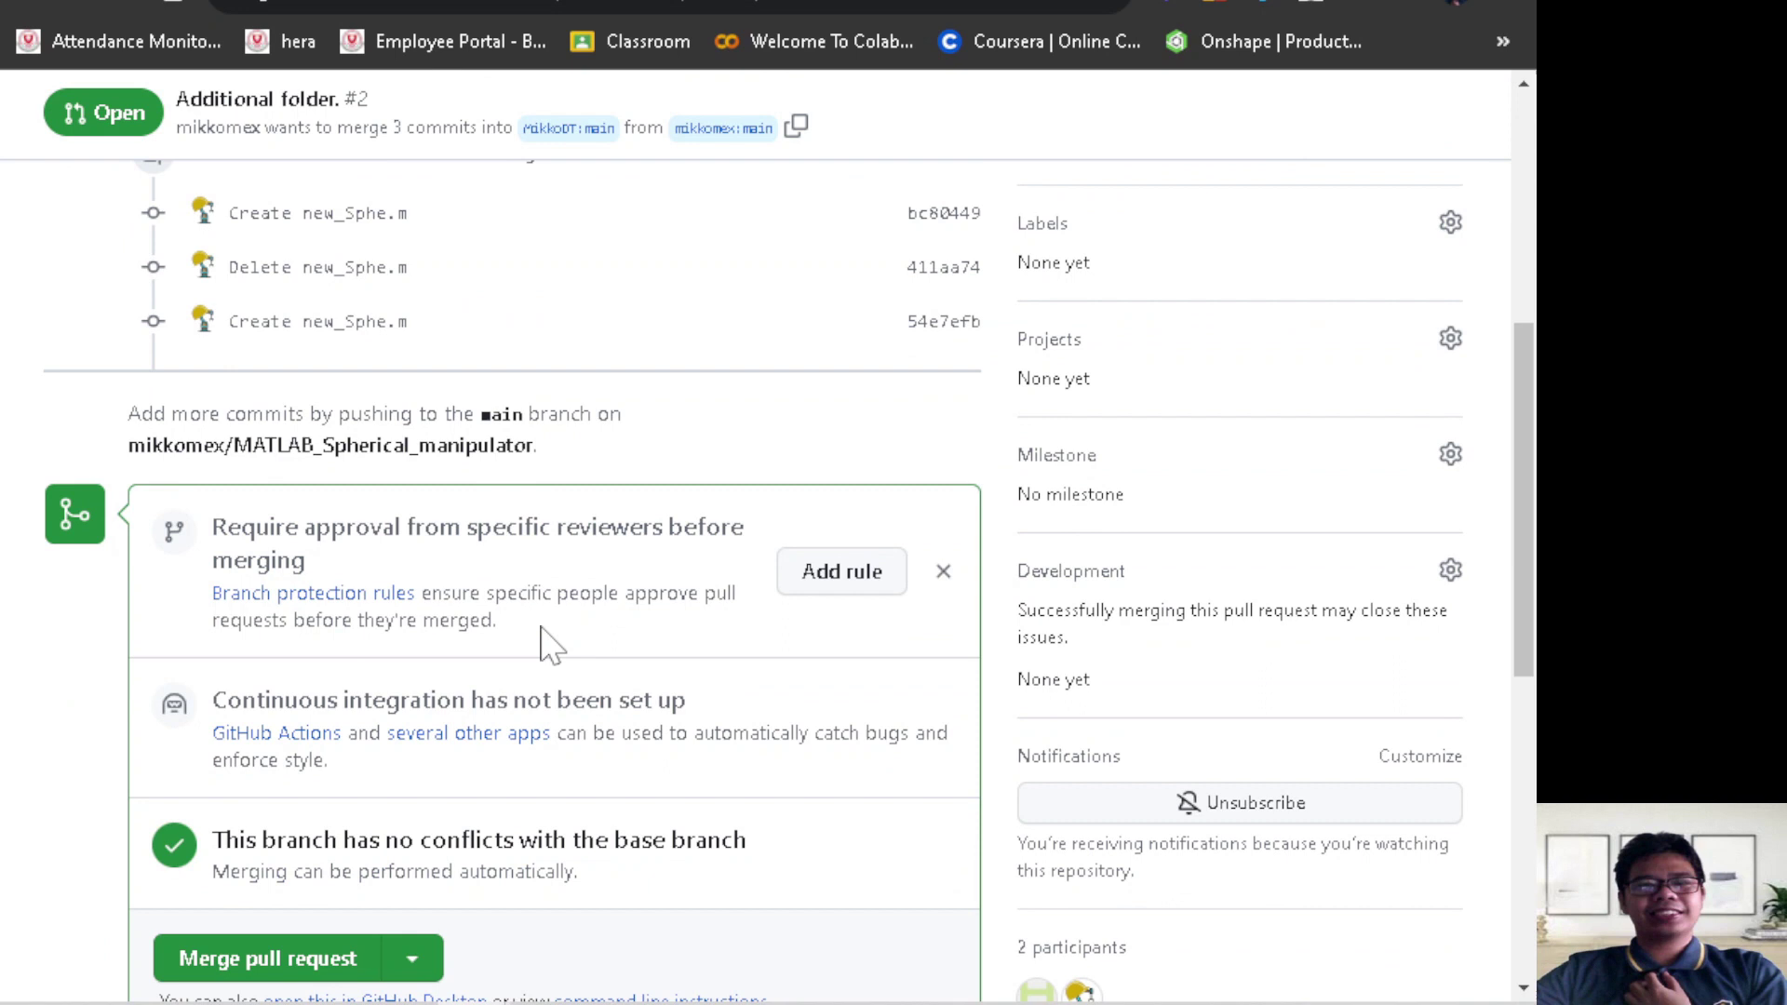
{"action": "scroll", "coordinate": [549, 642], "scroll_direction": "down", "scroll_amount": 1}
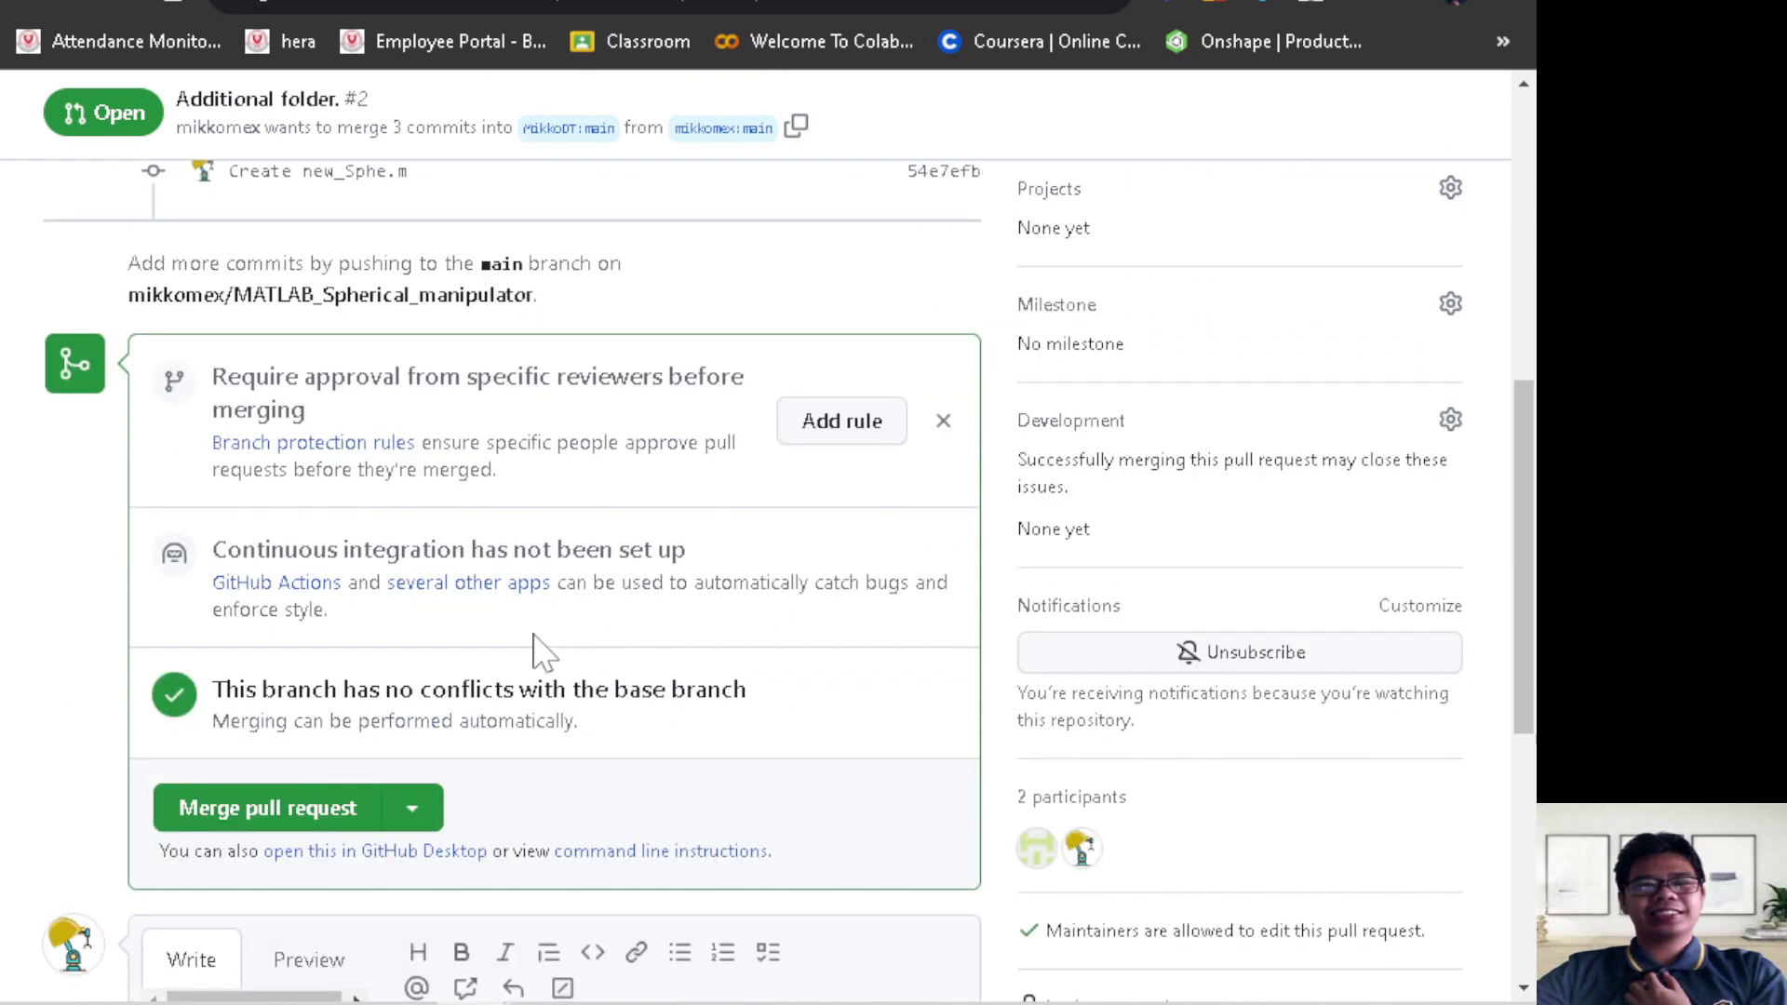
{"action": "scroll", "coordinate": [536, 638], "scroll_direction": "up", "scroll_amount": 4}
{"action": "scroll", "coordinate": [443, 478], "scroll_direction": "up", "scroll_amount": 1}
{"action": "scroll", "coordinate": [431, 590], "scroll_direction": "down", "scroll_amount": 5}
{"action": "scroll", "coordinate": [426, 579], "scroll_direction": "down", "scroll_amount": 3}
{"action": "scroll", "coordinate": [429, 589], "scroll_direction": "down", "scroll_amount": 3}
{"action": "scroll", "coordinate": [427, 598], "scroll_direction": "up", "scroll_amount": 5}
{"action": "scroll", "coordinate": [427, 598], "scroll_direction": "up", "scroll_amount": 1}
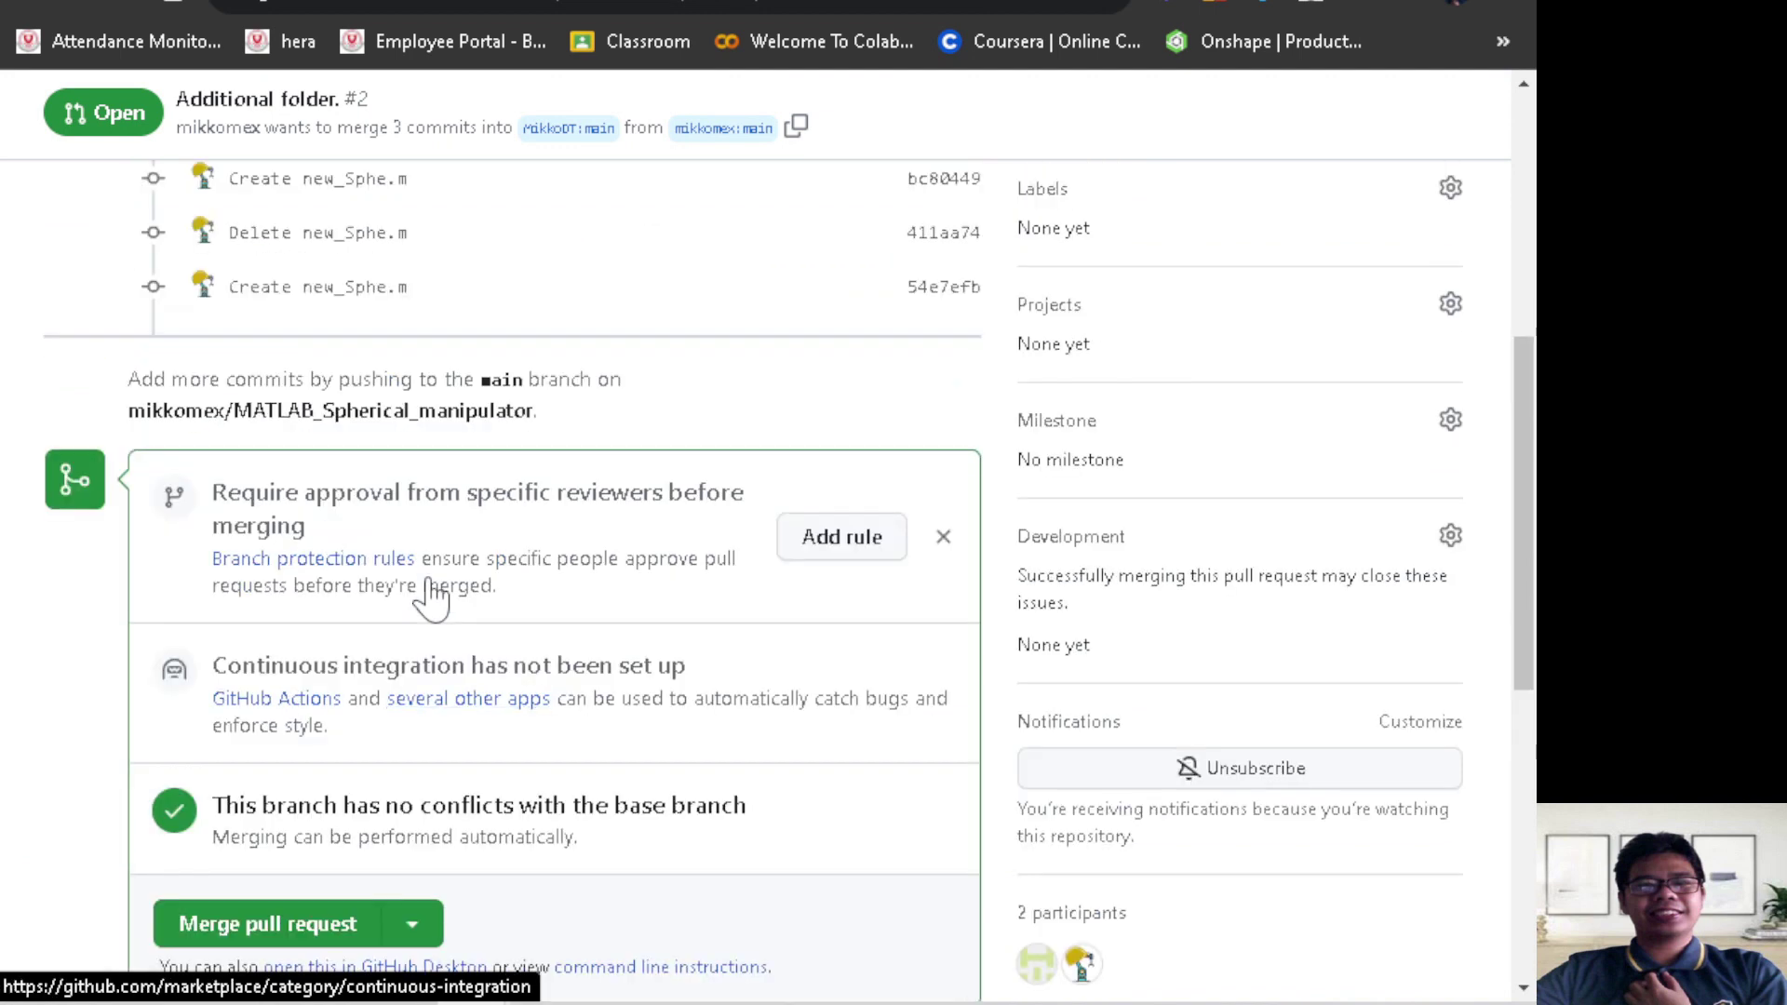
{"action": "scroll", "coordinate": [431, 599], "scroll_direction": "up", "scroll_amount": 1}
{"action": "scroll", "coordinate": [433, 596], "scroll_direction": "up", "scroll_amount": 3}
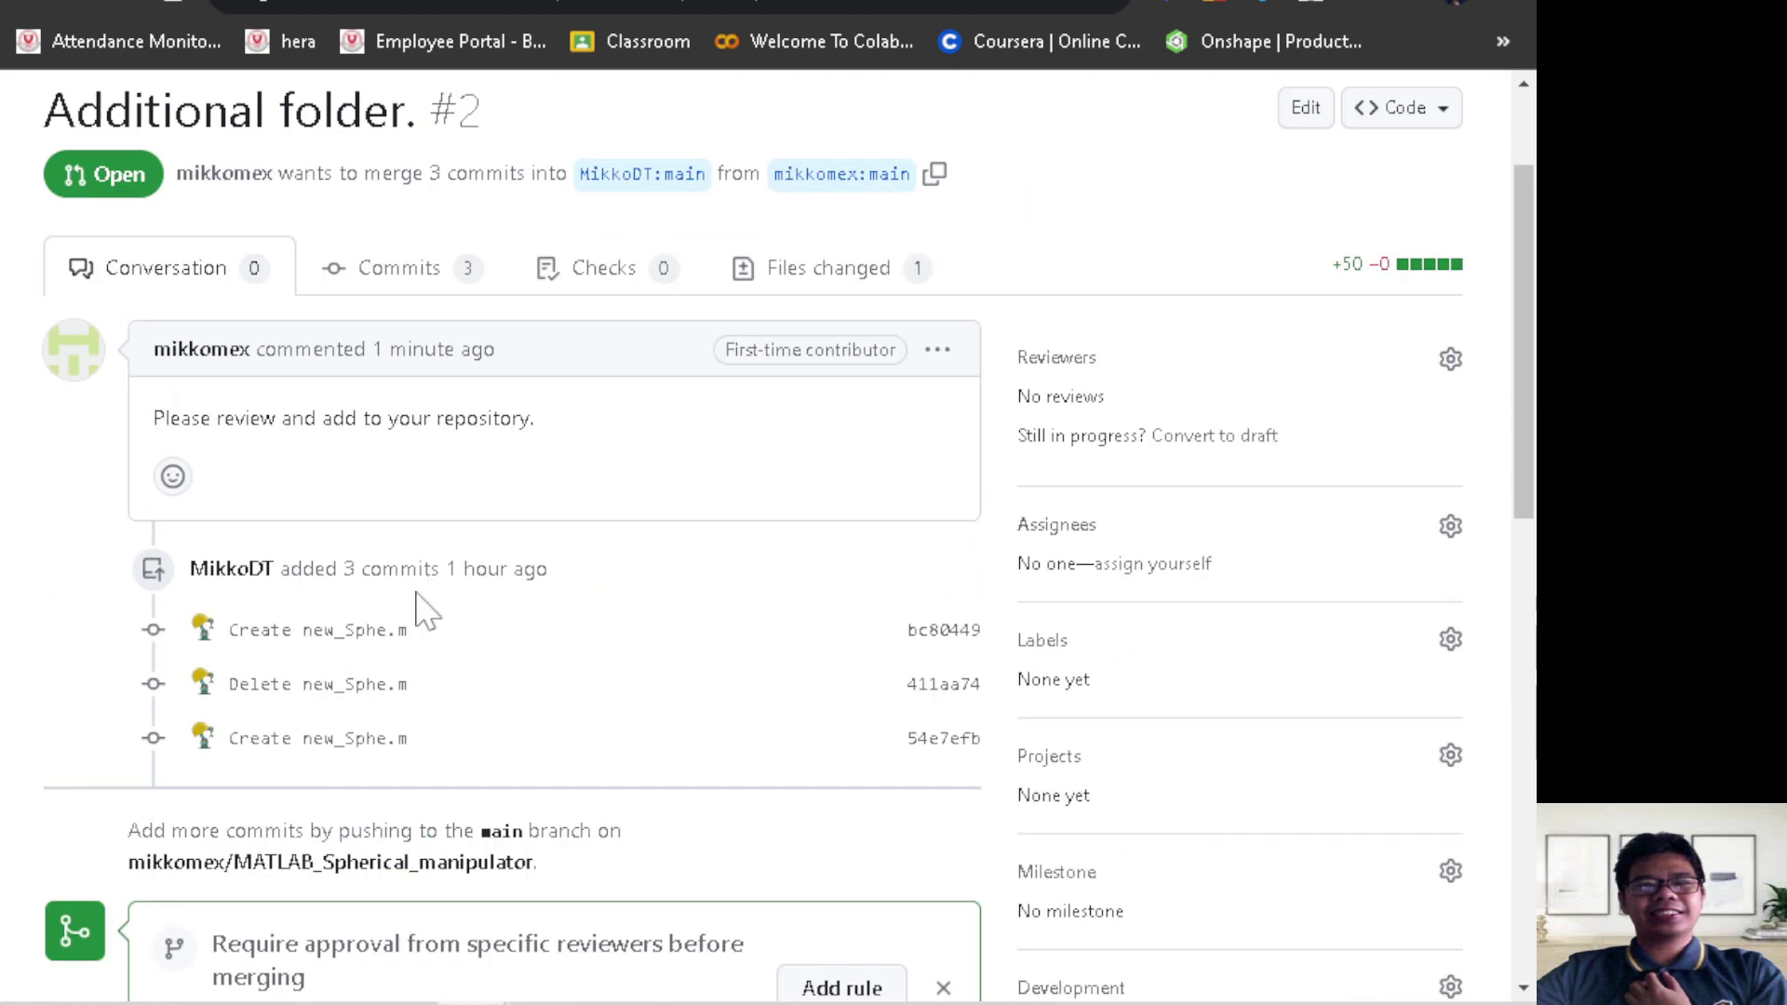
Open the Create new_Sphe.m commit and read its 50-line diff to new_Sphe/new_Sphe.m
{"action": "left_click", "coordinate": [329, 642]}
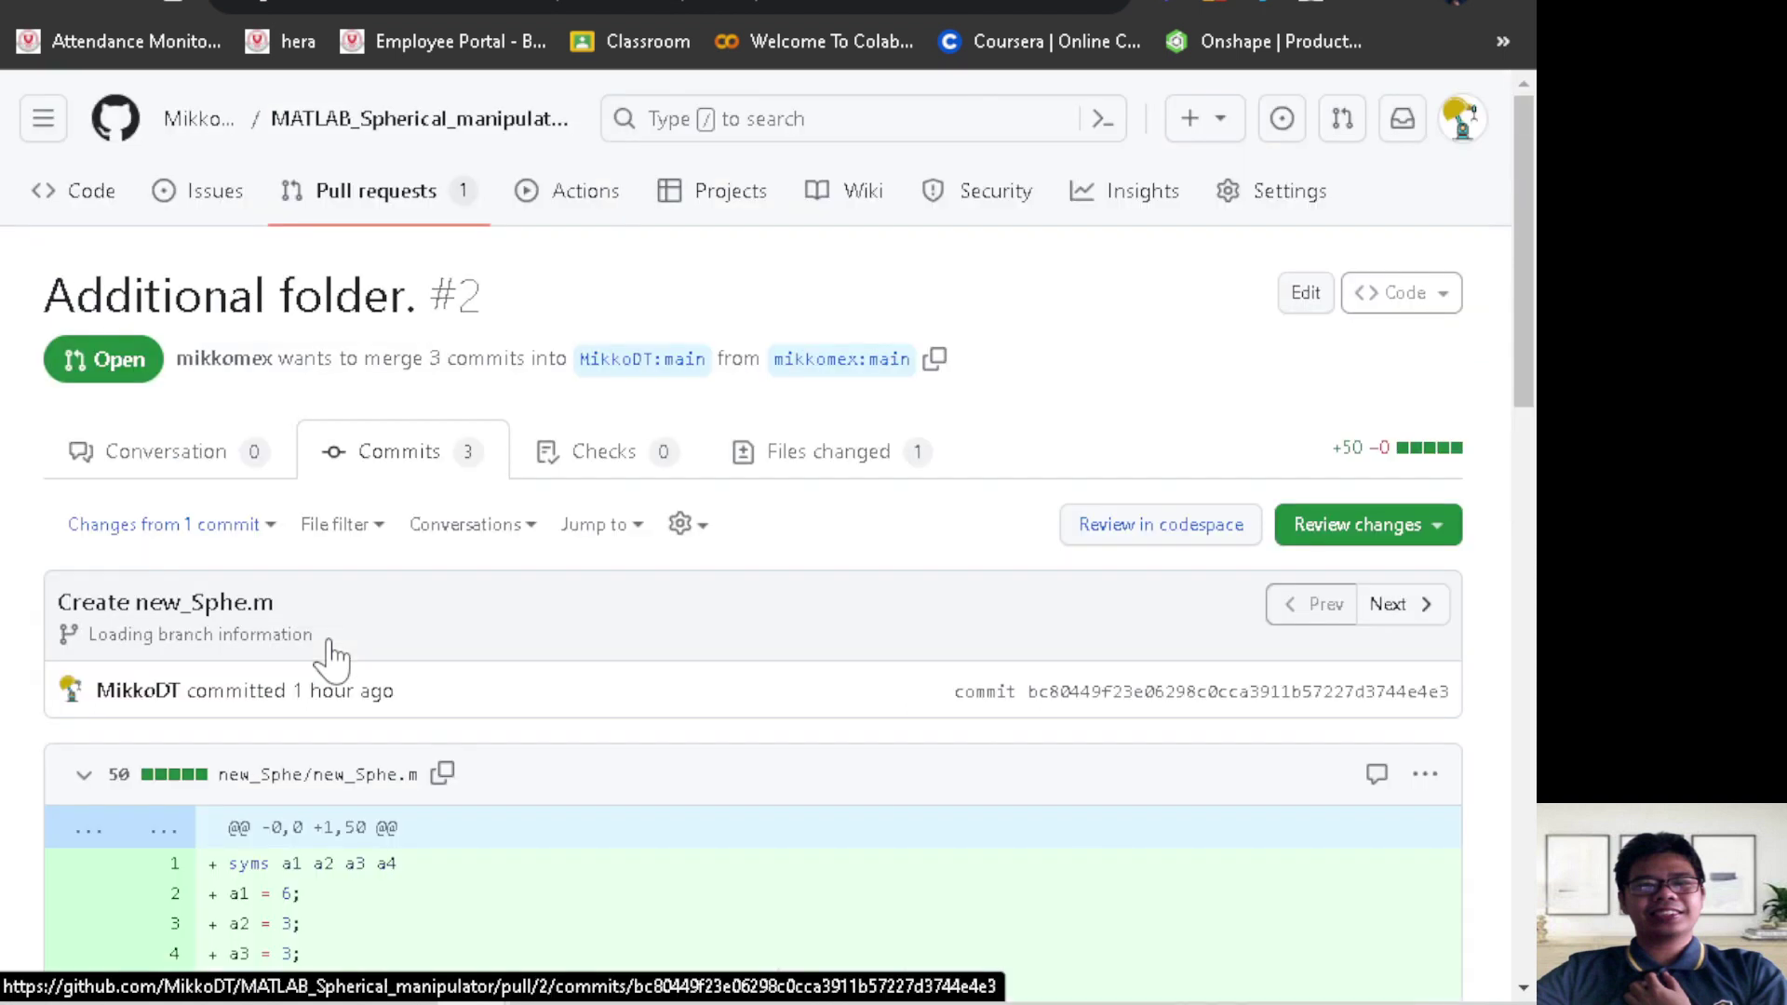
{"action": "scroll", "coordinate": [331, 661], "scroll_direction": "down", "scroll_amount": 5}
{"action": "scroll", "coordinate": [335, 689], "scroll_direction": "down", "scroll_amount": 2}
{"action": "scroll", "coordinate": [197, 684], "scroll_direction": "down", "scroll_amount": 3}
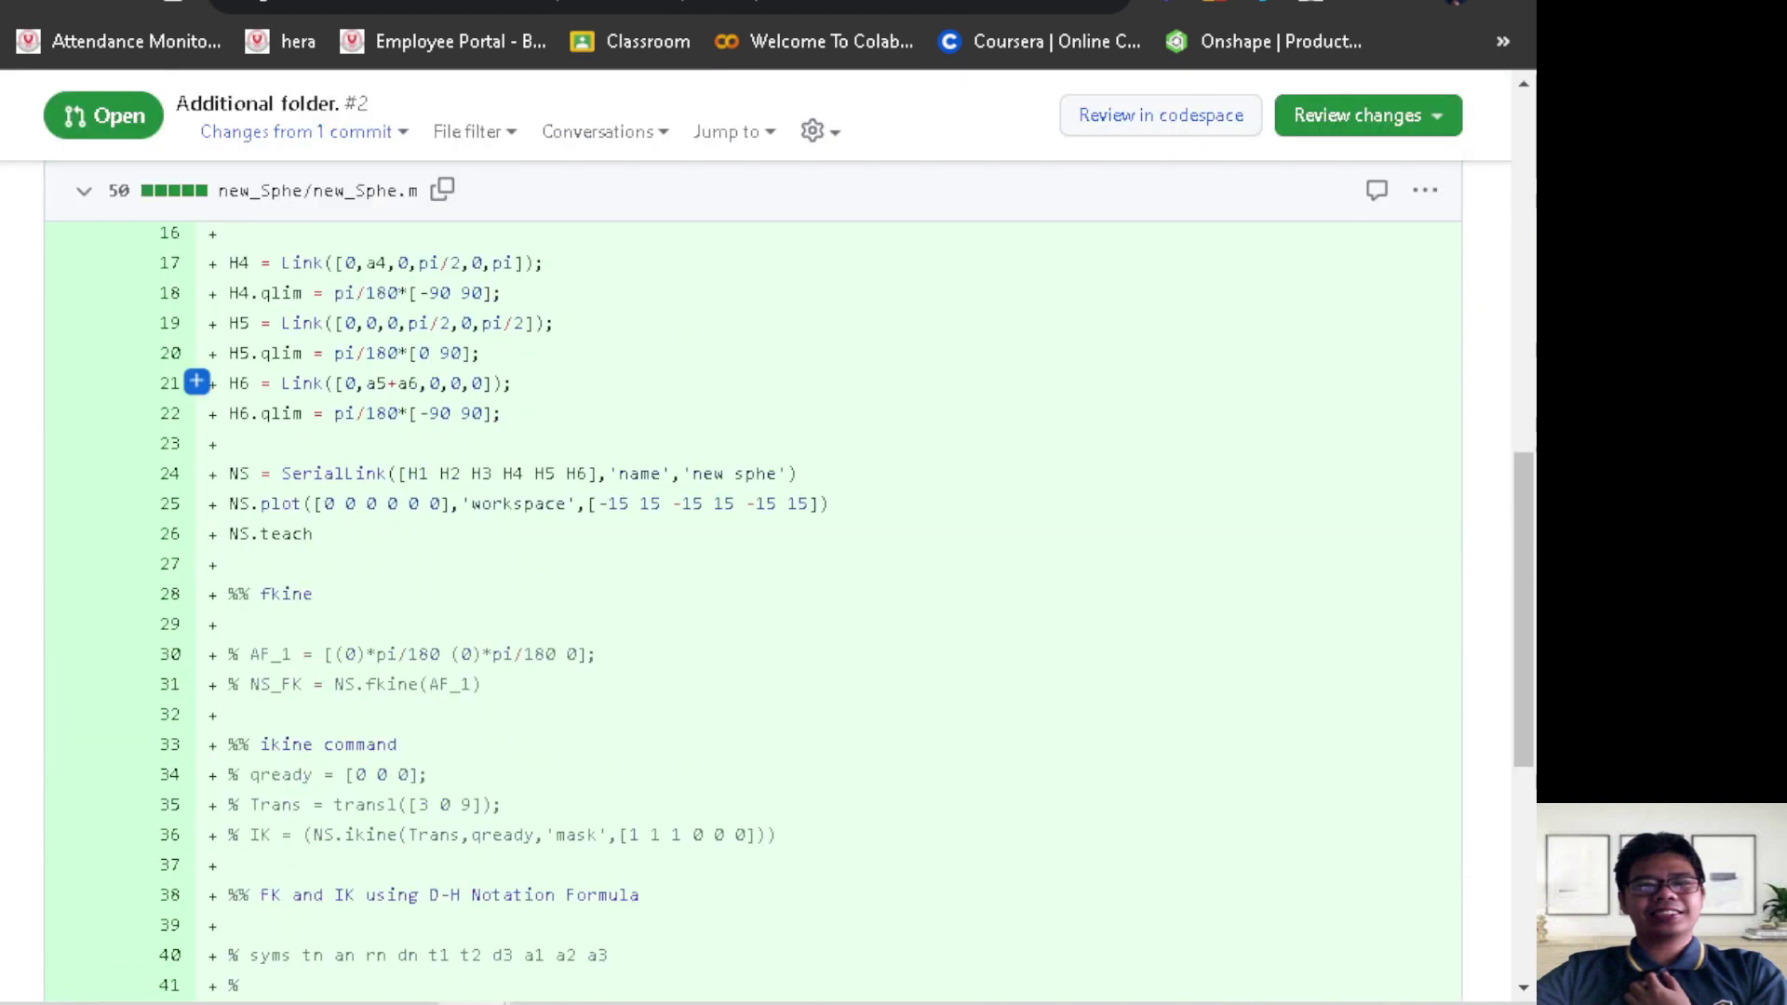
{"action": "scroll", "coordinate": [197, 744], "scroll_direction": "down", "scroll_amount": 4}
{"action": "scroll", "coordinate": [197, 968], "scroll_direction": "up", "scroll_amount": 6}
{"action": "scroll", "coordinate": [197, 970], "scroll_direction": "up", "scroll_amount": 6}
{"action": "scroll", "coordinate": [197, 970], "scroll_direction": "up", "scroll_amount": 2}
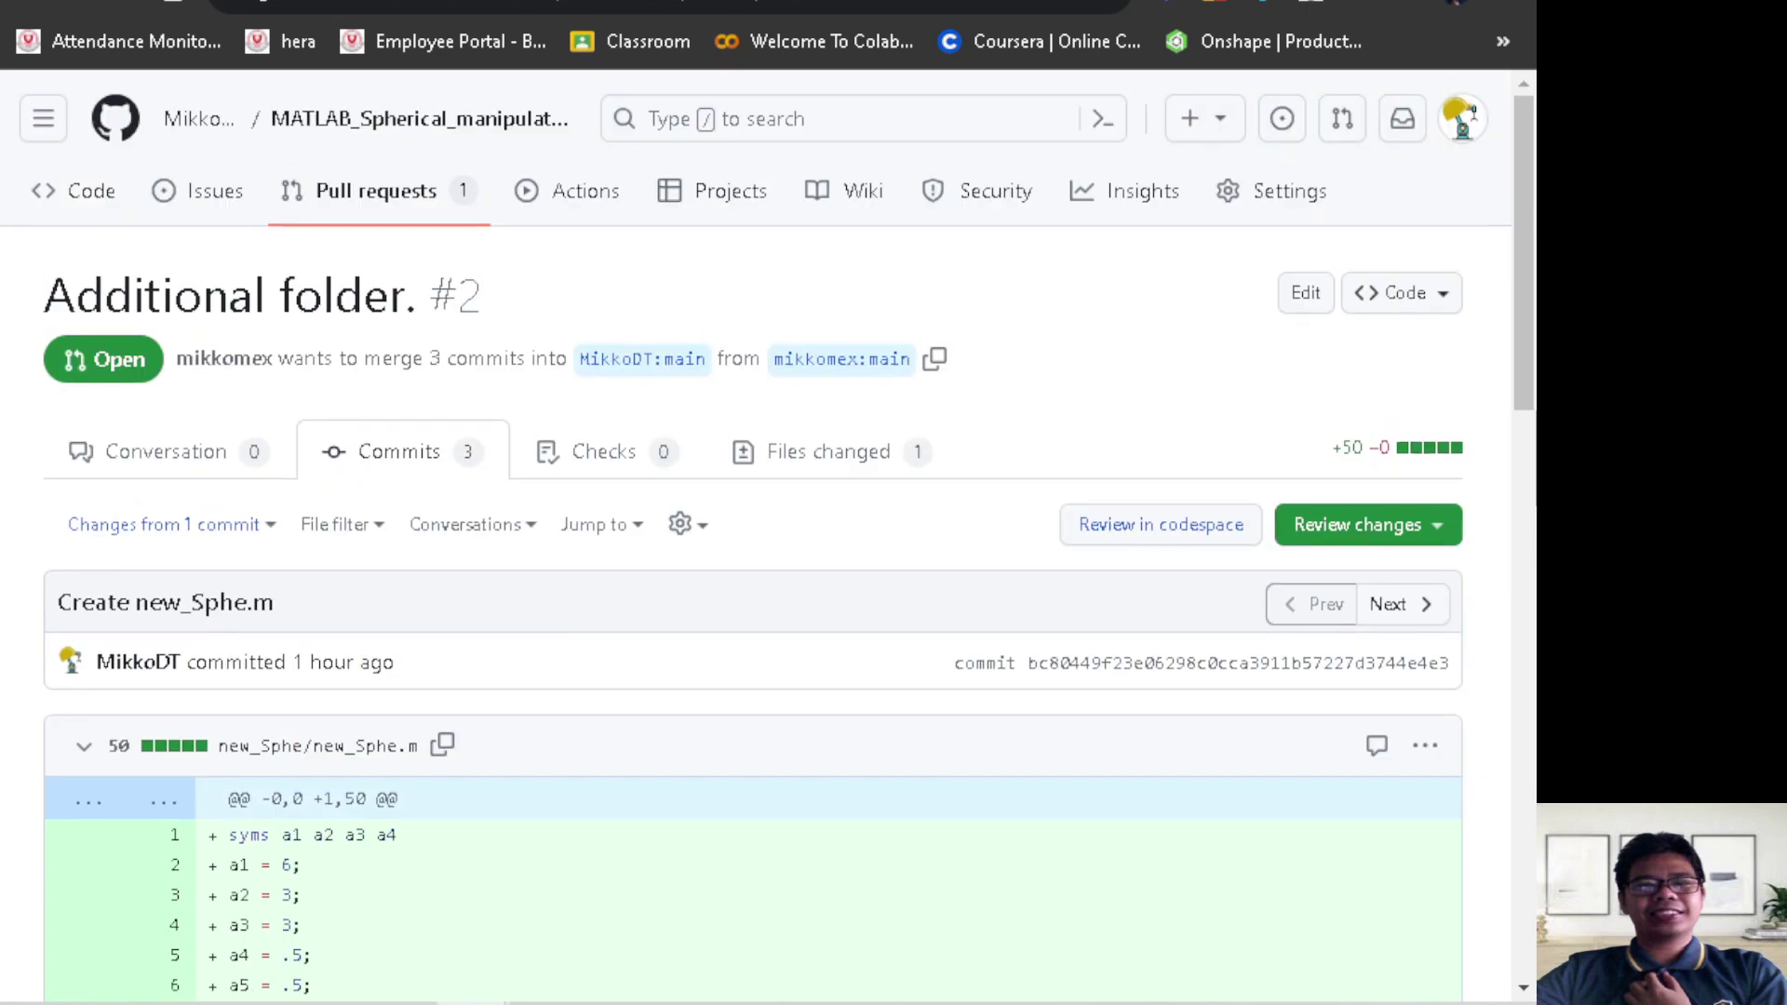
Submit a comment-only review saying "It's ok." on pull request #2
{"action": "left_click", "coordinate": [1376, 544]}
{"action": "scroll", "coordinate": [865, 716], "scroll_direction": "down", "scroll_amount": 2}
{"action": "scroll", "coordinate": [865, 716], "scroll_direction": "down", "scroll_amount": 3}
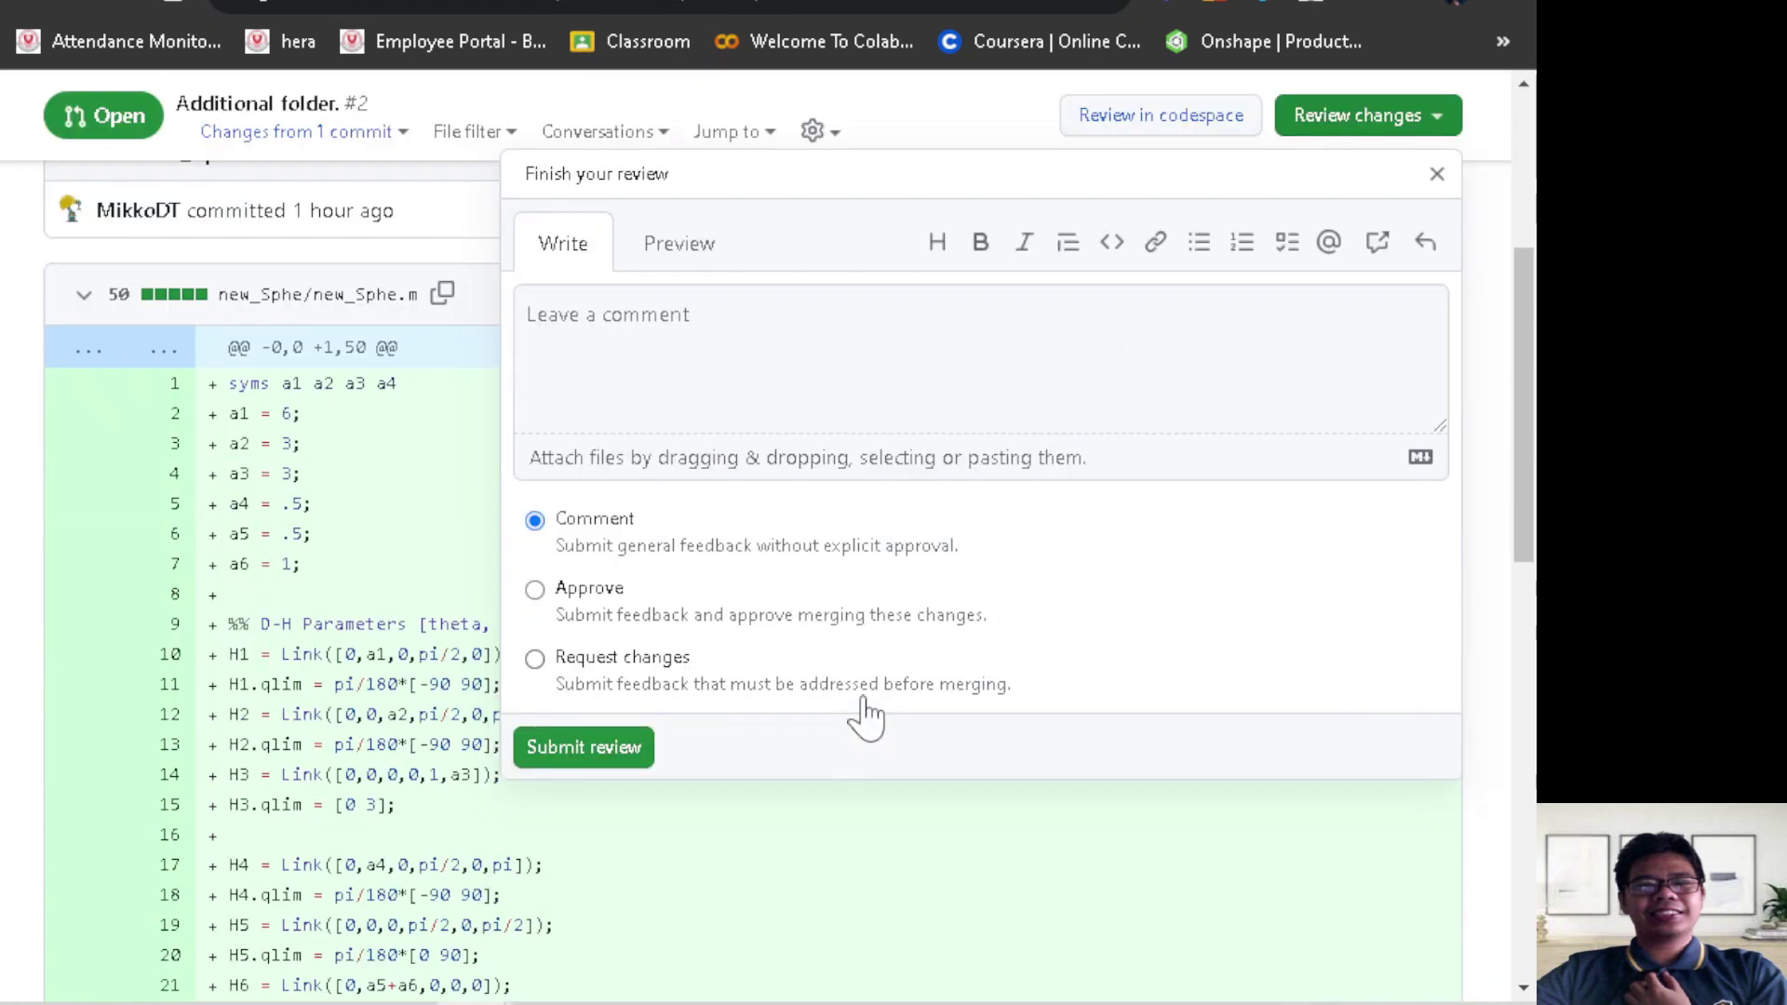
{"action": "scroll", "coordinate": [864, 717], "scroll_direction": "up", "scroll_amount": 3}
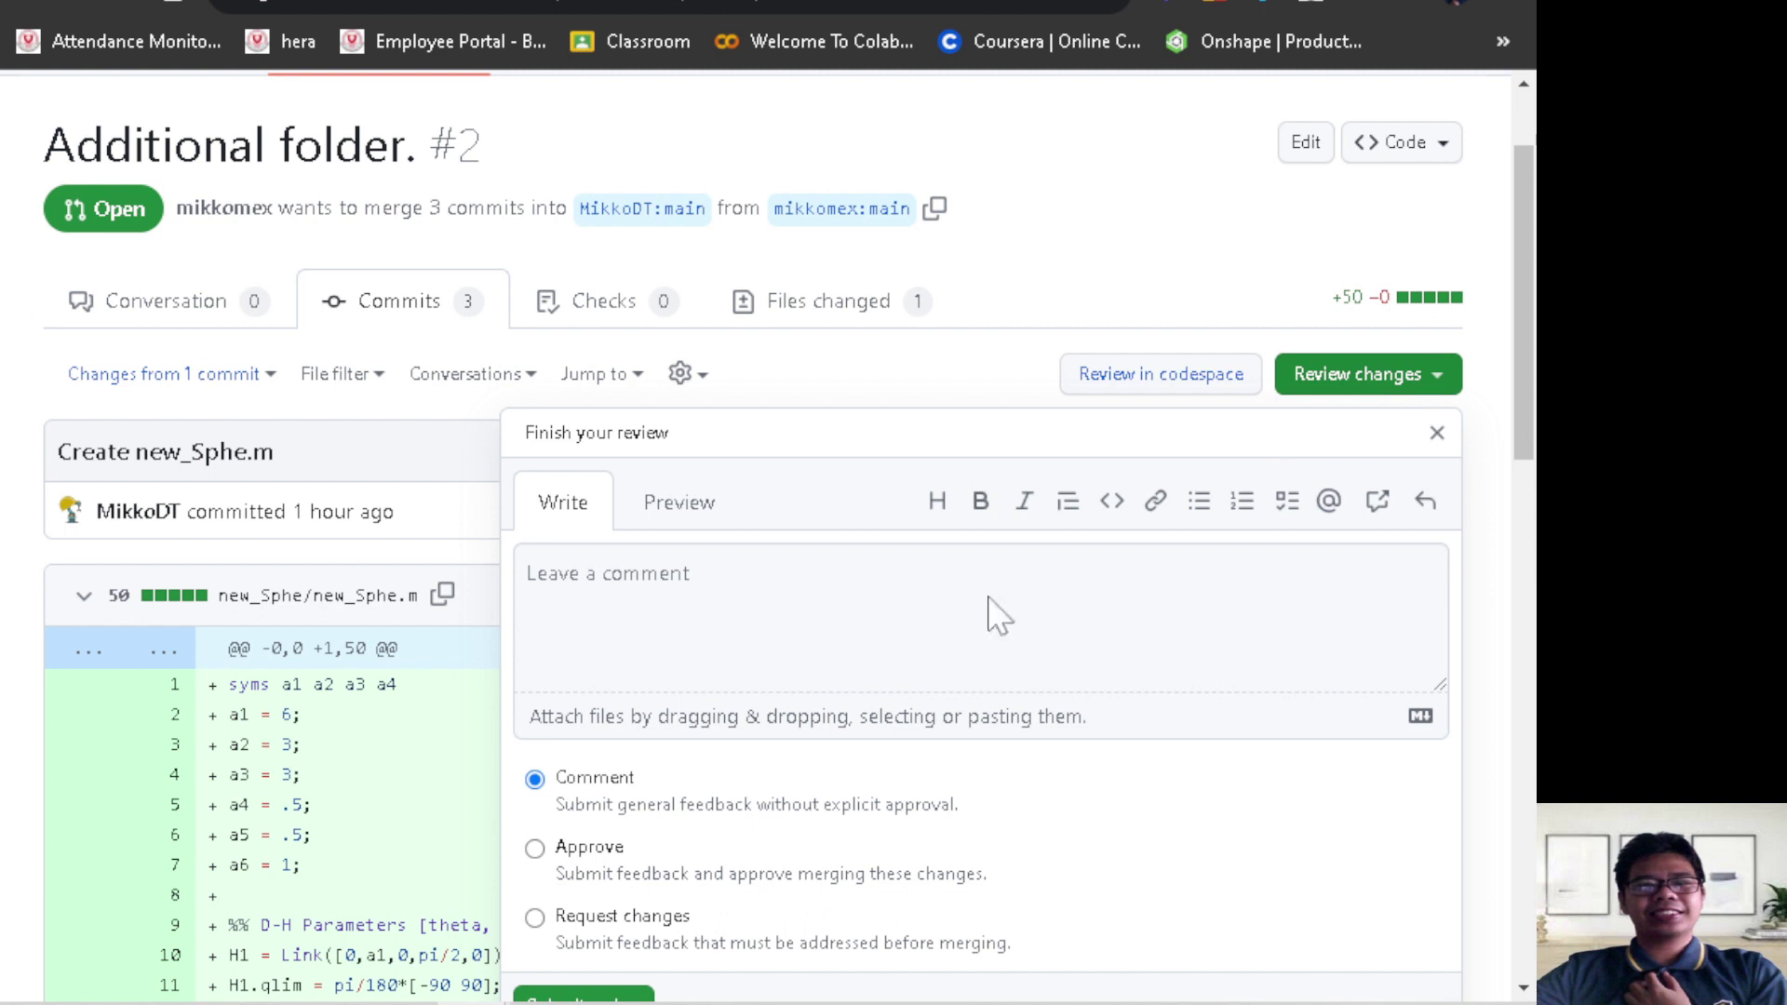
{"action": "left_click", "coordinate": [528, 573]}
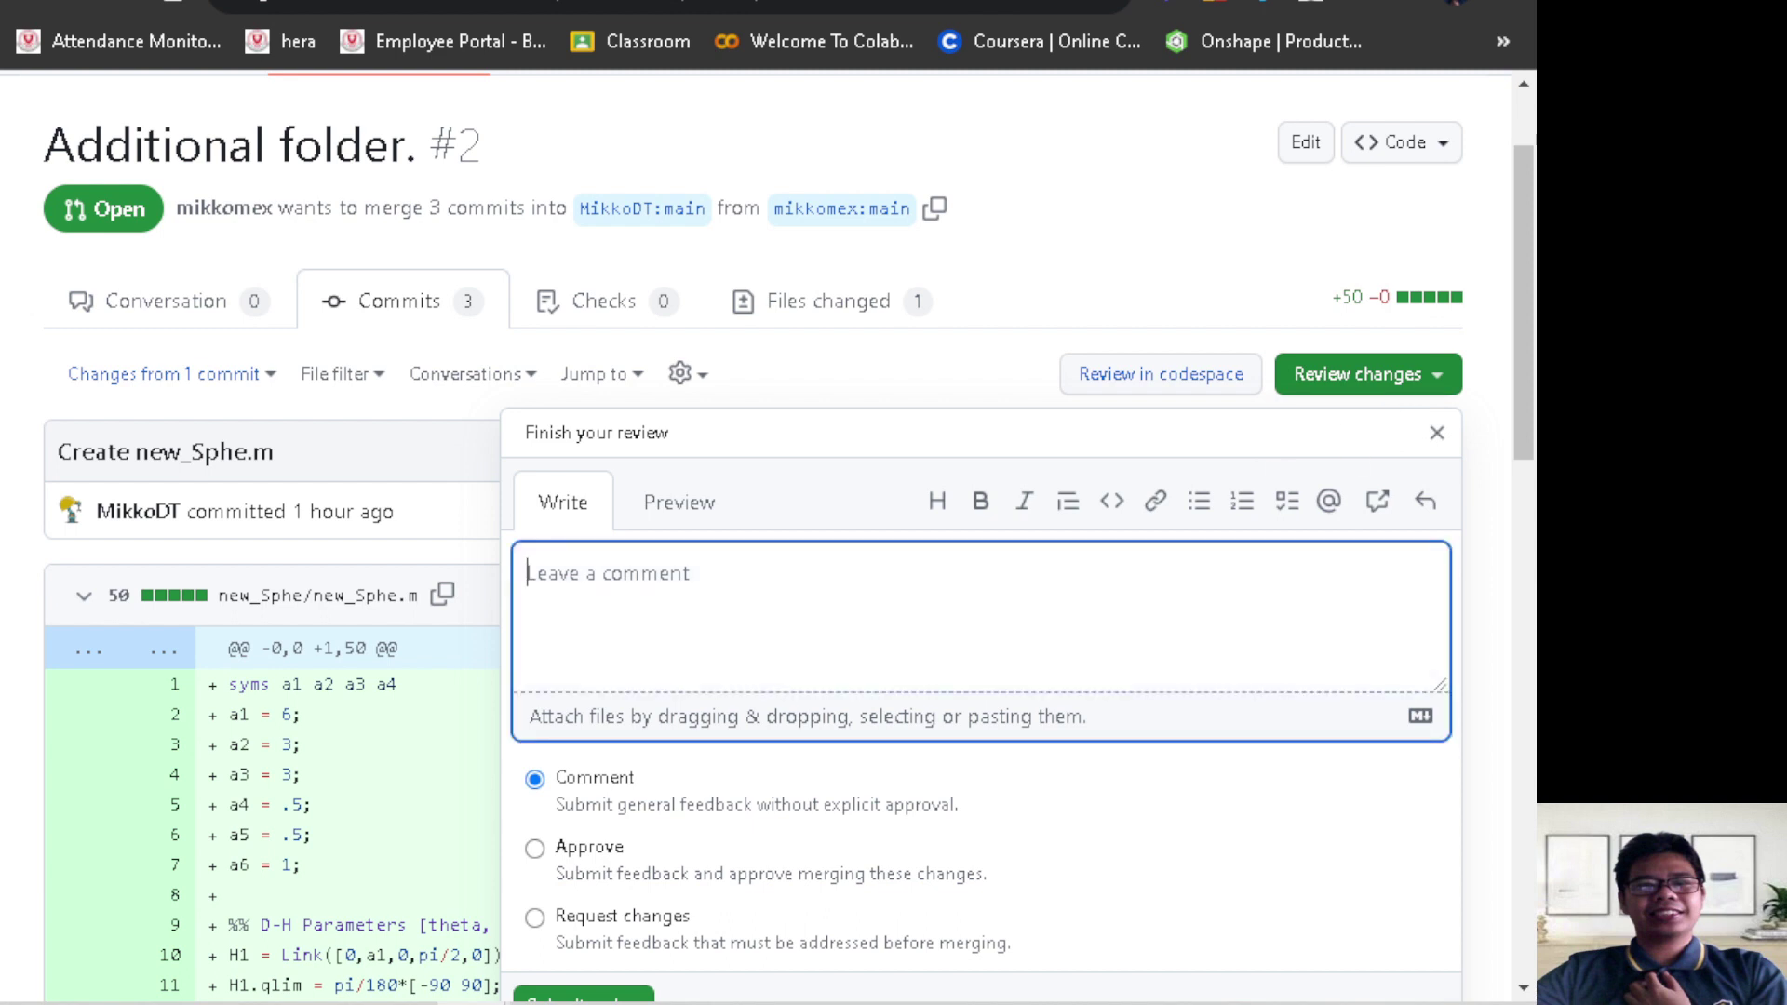
{"action": "type", "text": "It's ok."}
{"action": "scroll", "coordinate": [659, 819], "scroll_direction": "down", "scroll_amount": 2}
{"action": "left_click", "coordinate": [596, 857]}
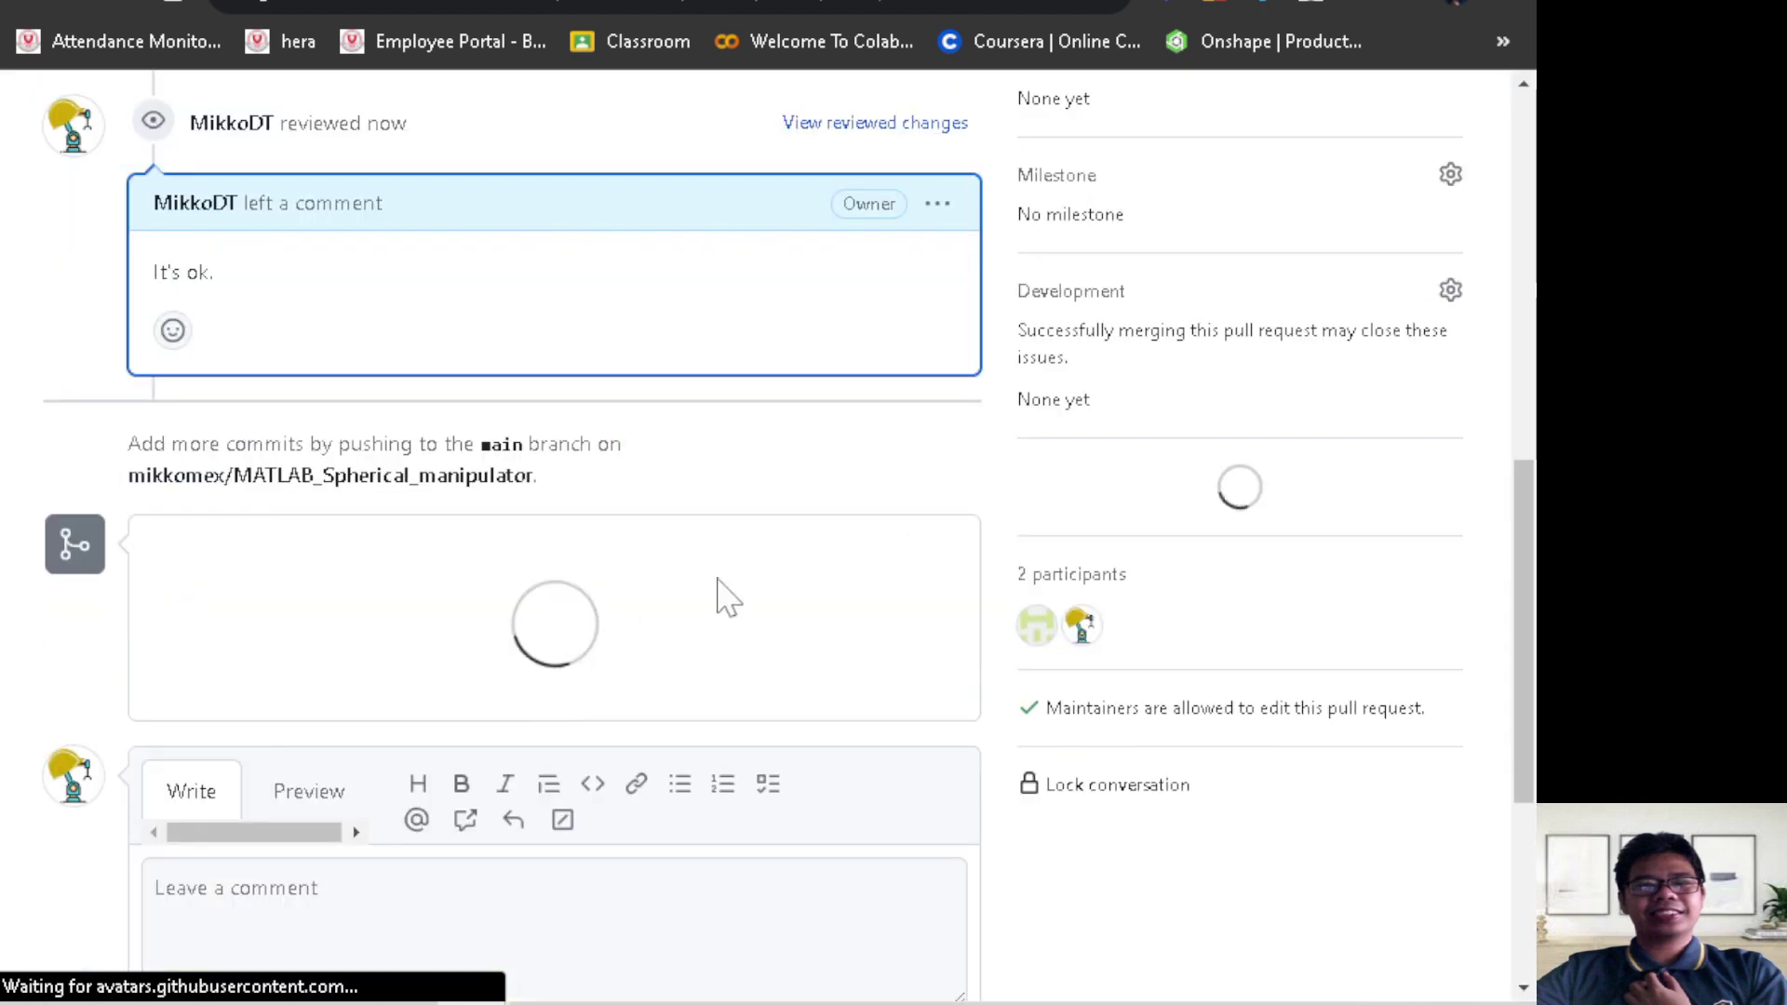
Revisit the Create new_Sphe.m commit, then submit an Approve review for pull request #2
{"action": "scroll", "coordinate": [596, 730], "scroll_direction": "up", "scroll_amount": 2}
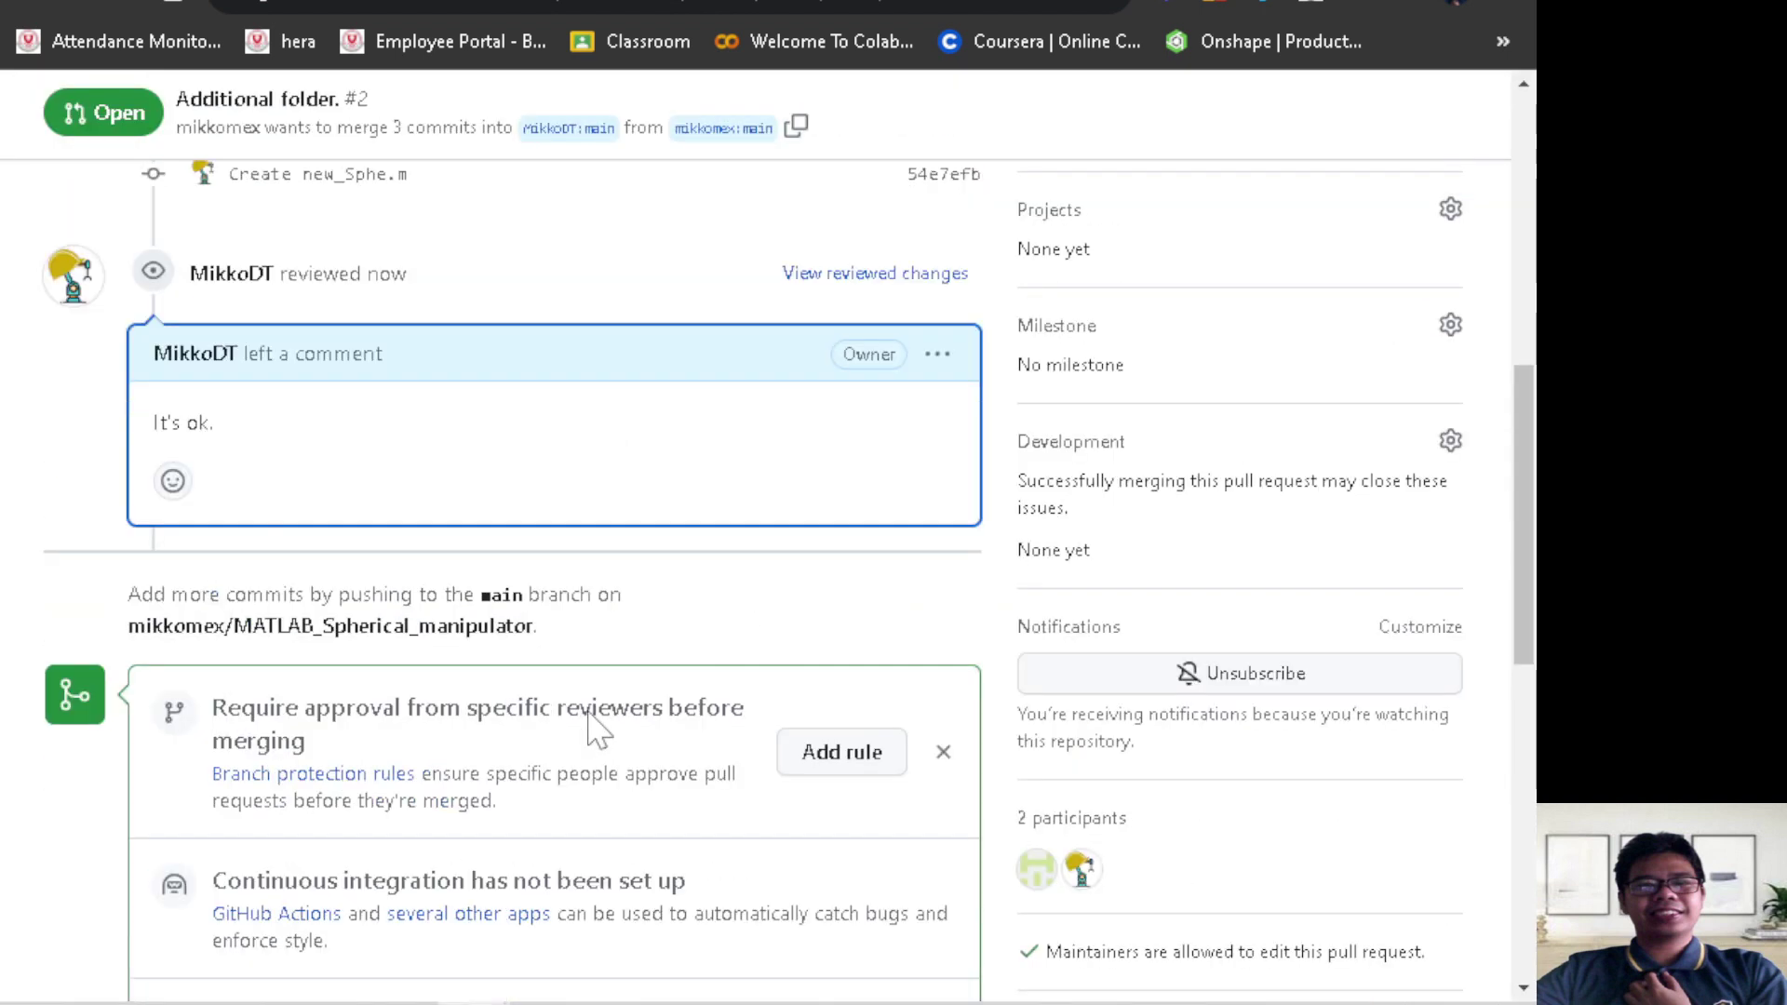
{"action": "scroll", "coordinate": [599, 730], "scroll_direction": "down", "scroll_amount": 4}
{"action": "scroll", "coordinate": [598, 730], "scroll_direction": "down", "scroll_amount": 2}
{"action": "scroll", "coordinate": [599, 729], "scroll_direction": "down", "scroll_amount": 4}
{"action": "scroll", "coordinate": [598, 730], "scroll_direction": "up", "scroll_amount": 2}
{"action": "scroll", "coordinate": [599, 730], "scroll_direction": "up", "scroll_amount": 10}
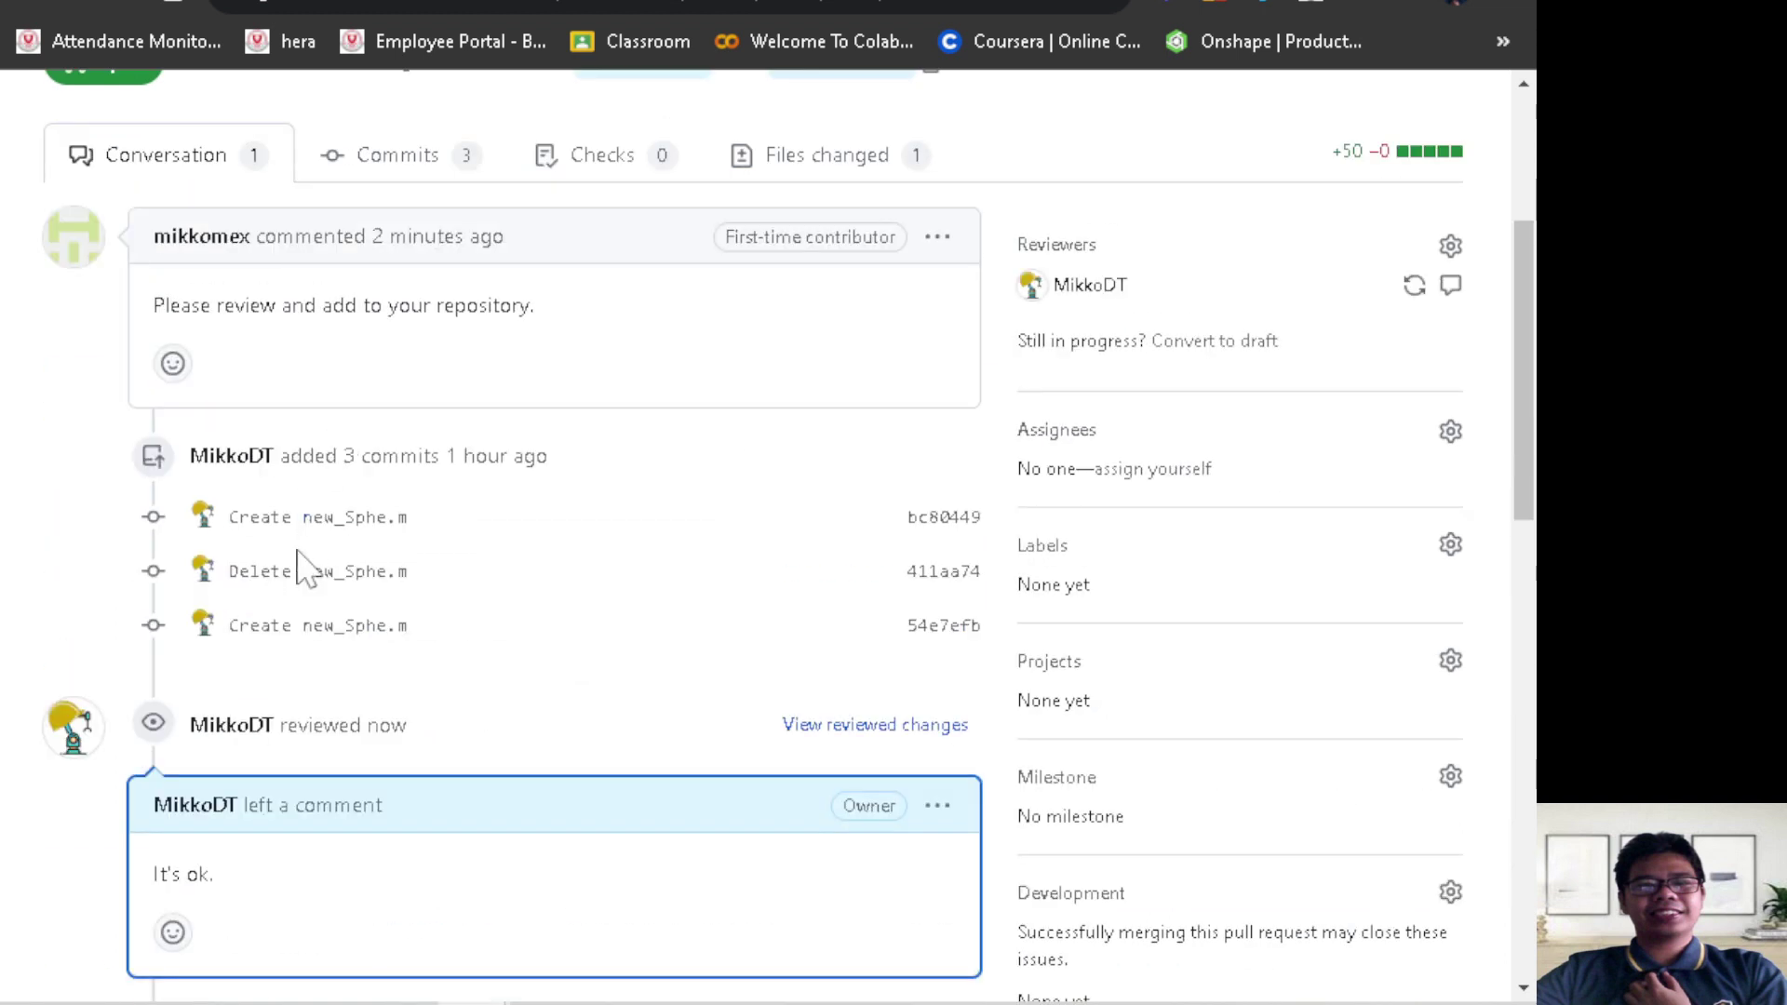
{"action": "left_click", "coordinate": [287, 519]}
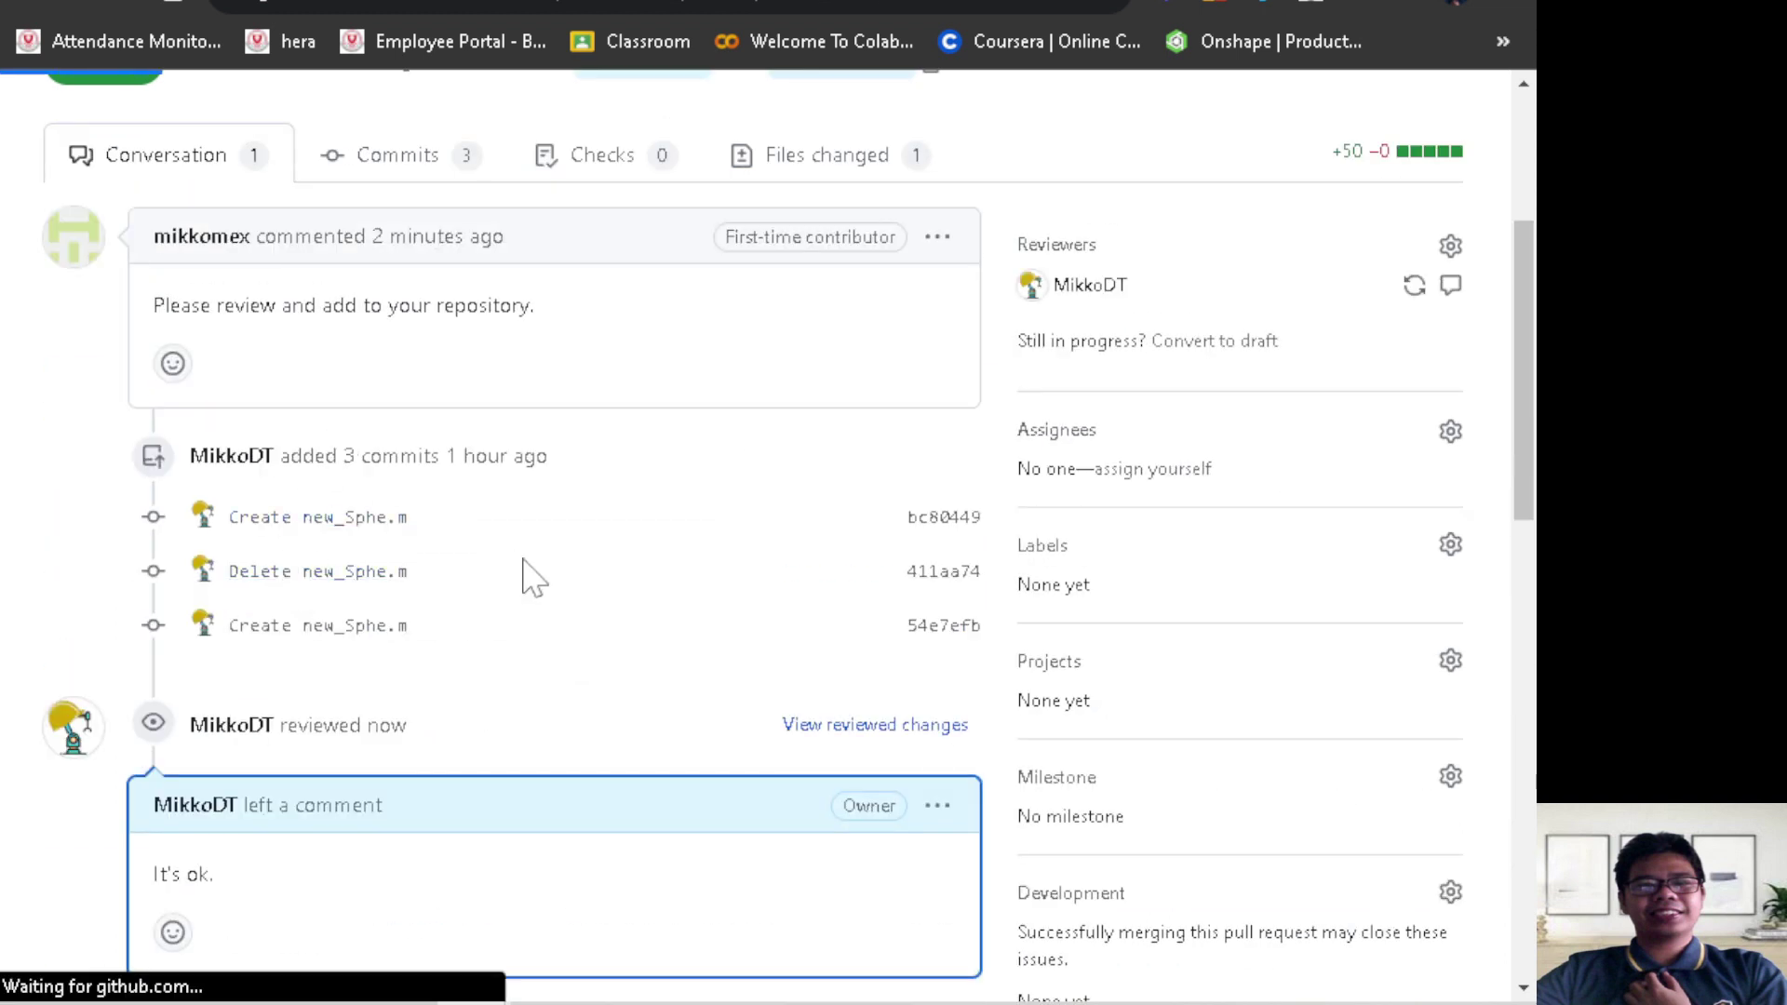
{"action": "left_click", "coordinate": [1415, 538]}
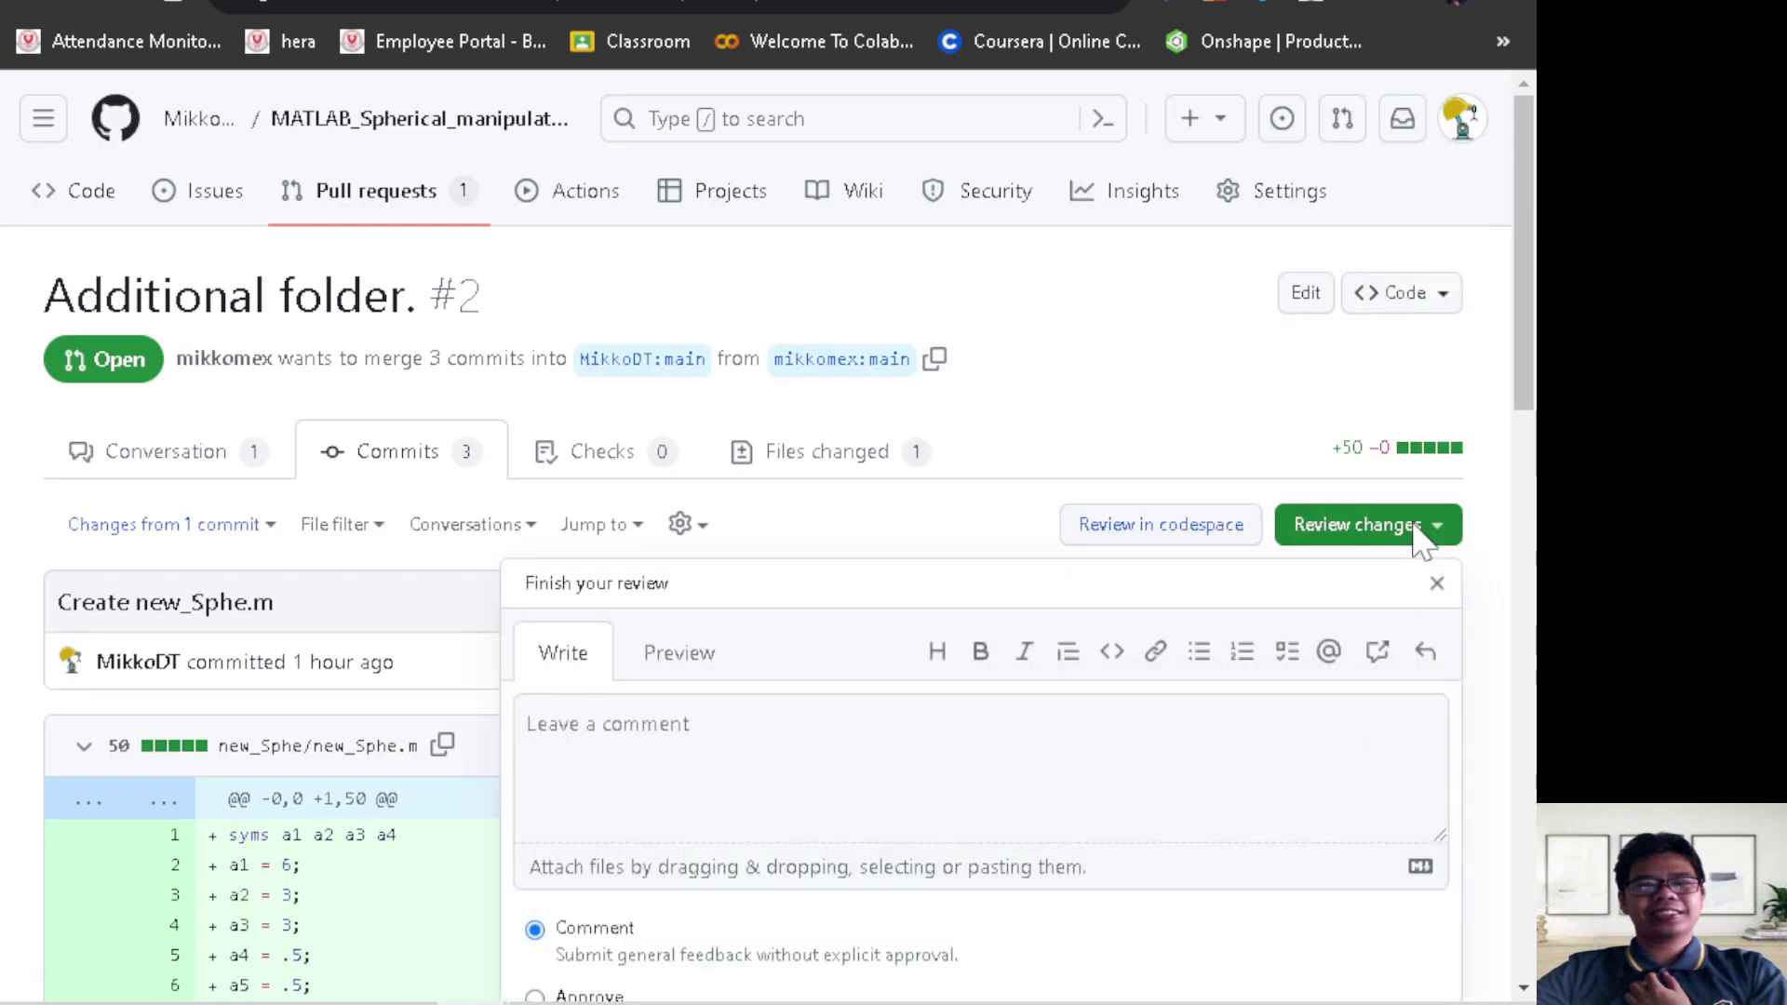
{"action": "scroll", "coordinate": [545, 959], "scroll_direction": "down", "scroll_amount": 3}
{"action": "left_click", "coordinate": [563, 703]}
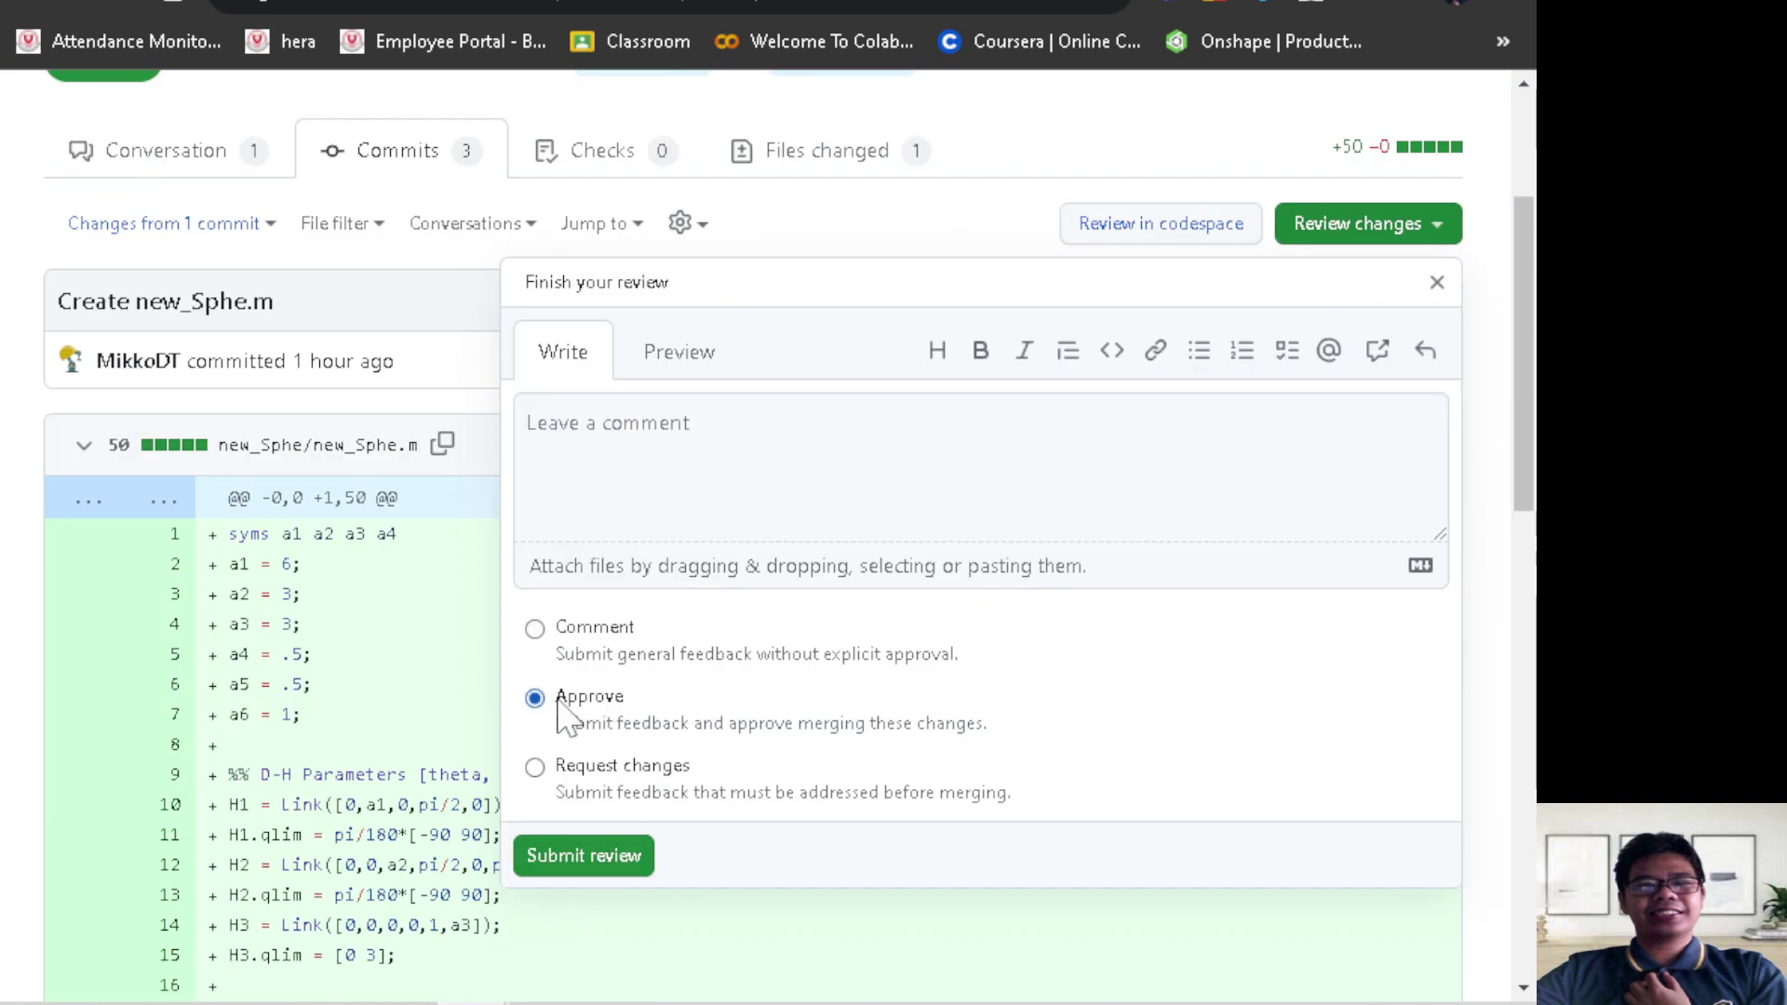
{"action": "left_click", "coordinate": [590, 854]}
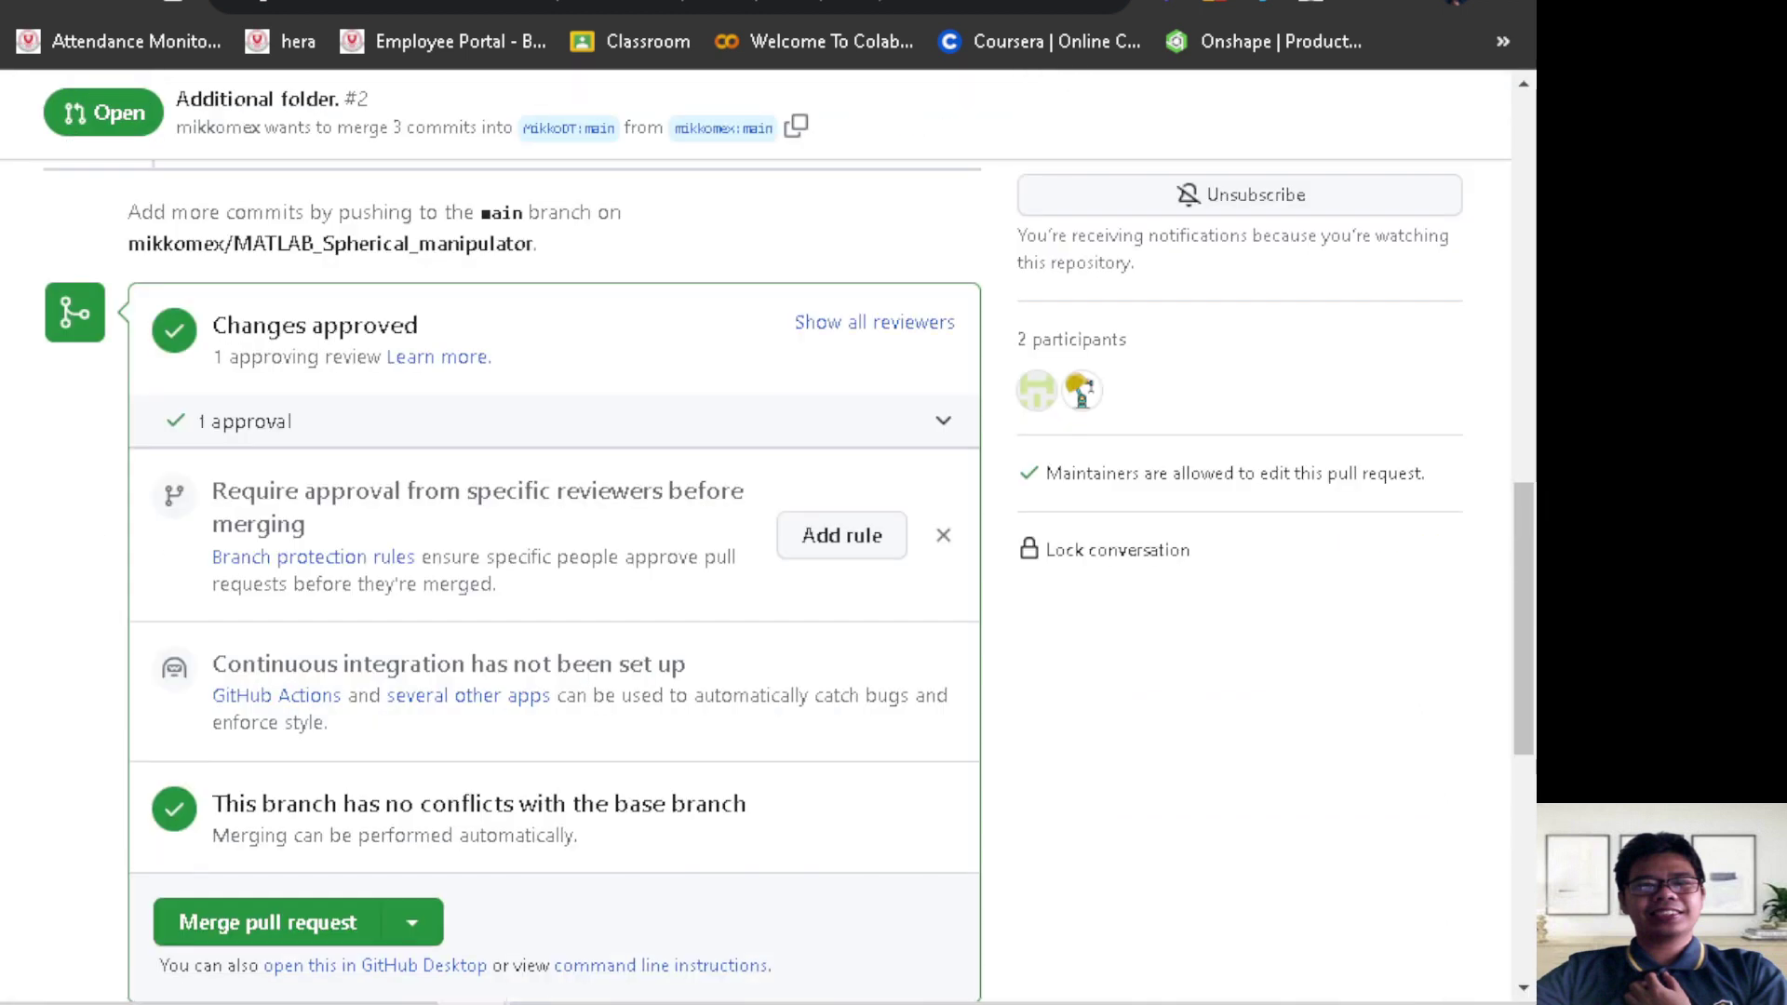
{"action": "mouse_move", "coordinate": [1103, 998]}
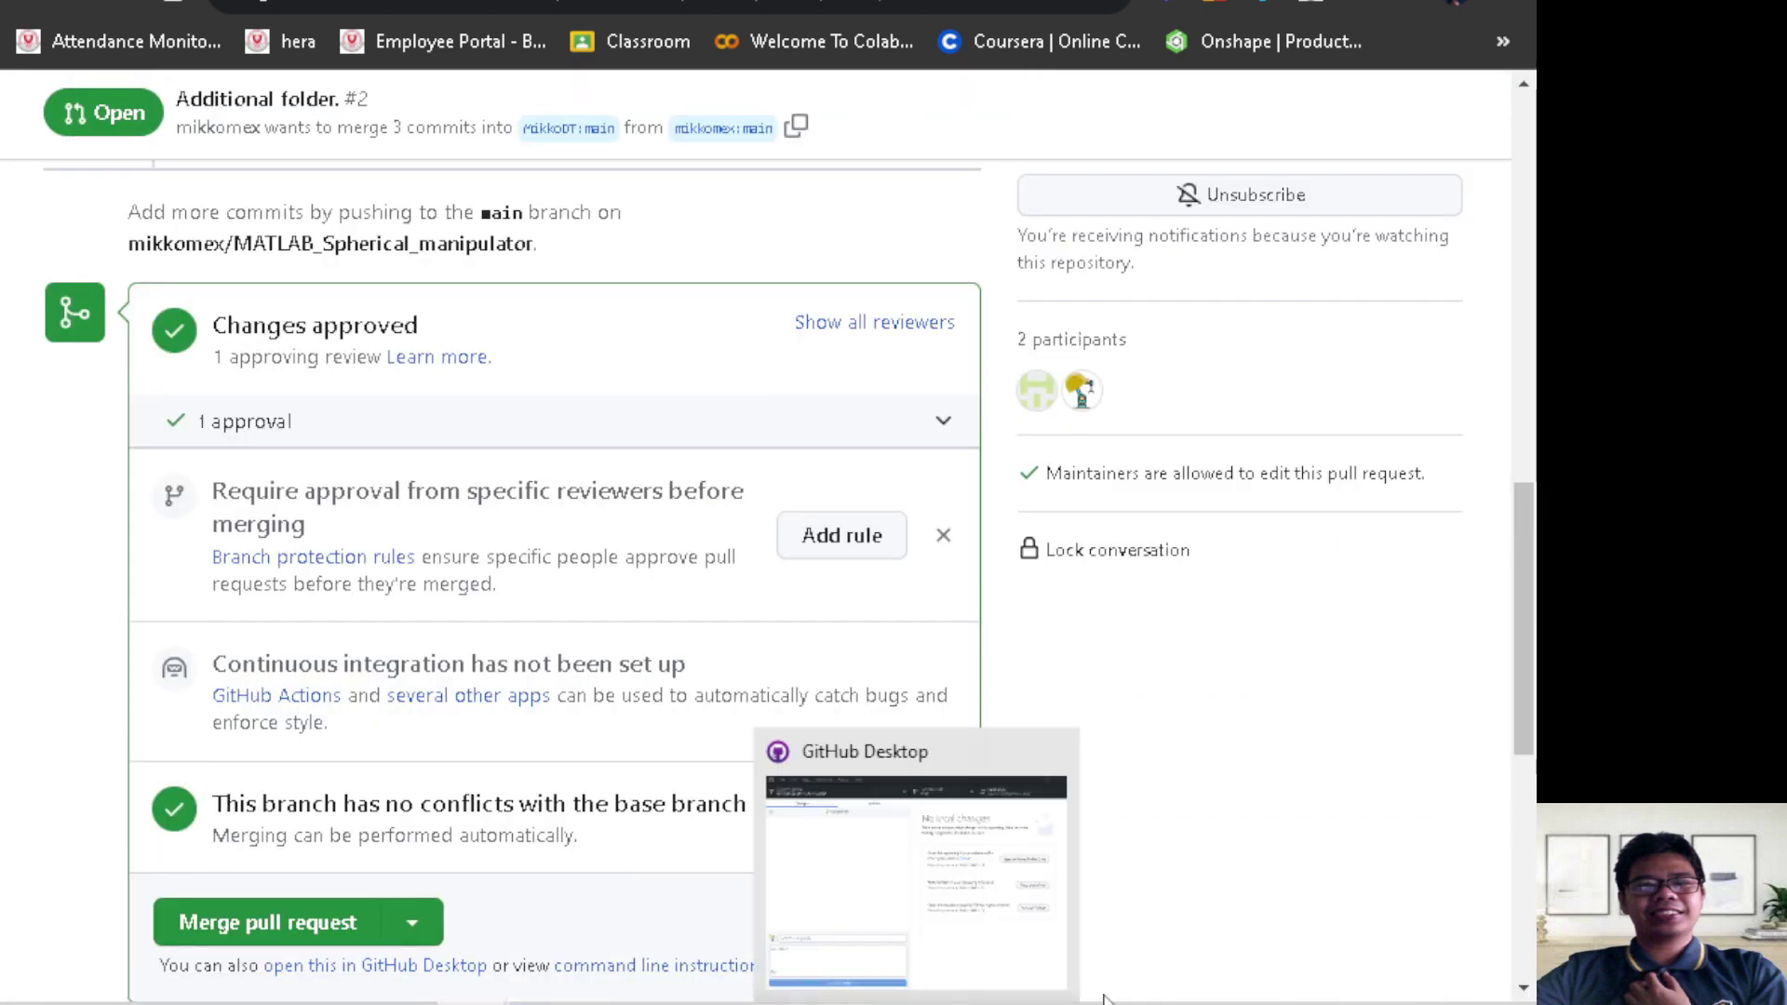
In the contributor's window, open pull request #2 from the notifications inbox to see the approval
{"action": "left_click", "coordinate": [865, 875]}
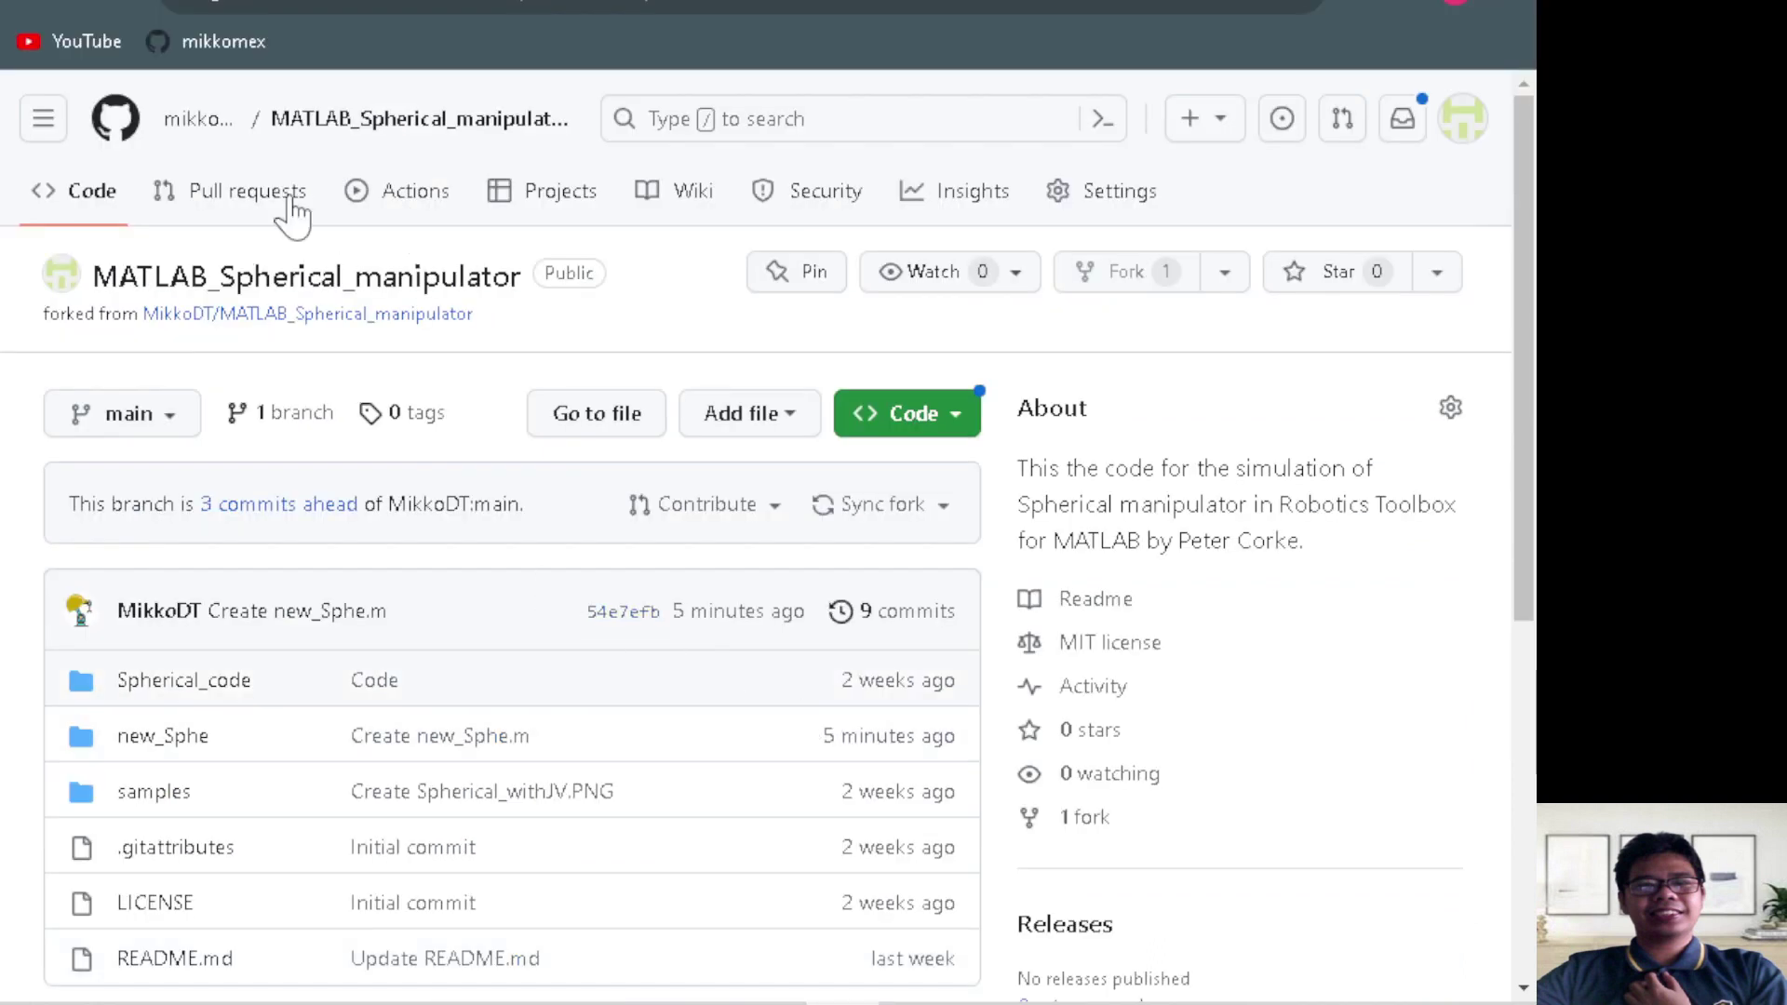
{"action": "left_click", "coordinate": [214, 40]}
{"action": "scroll", "coordinate": [707, 684], "scroll_direction": "down", "scroll_amount": 5}
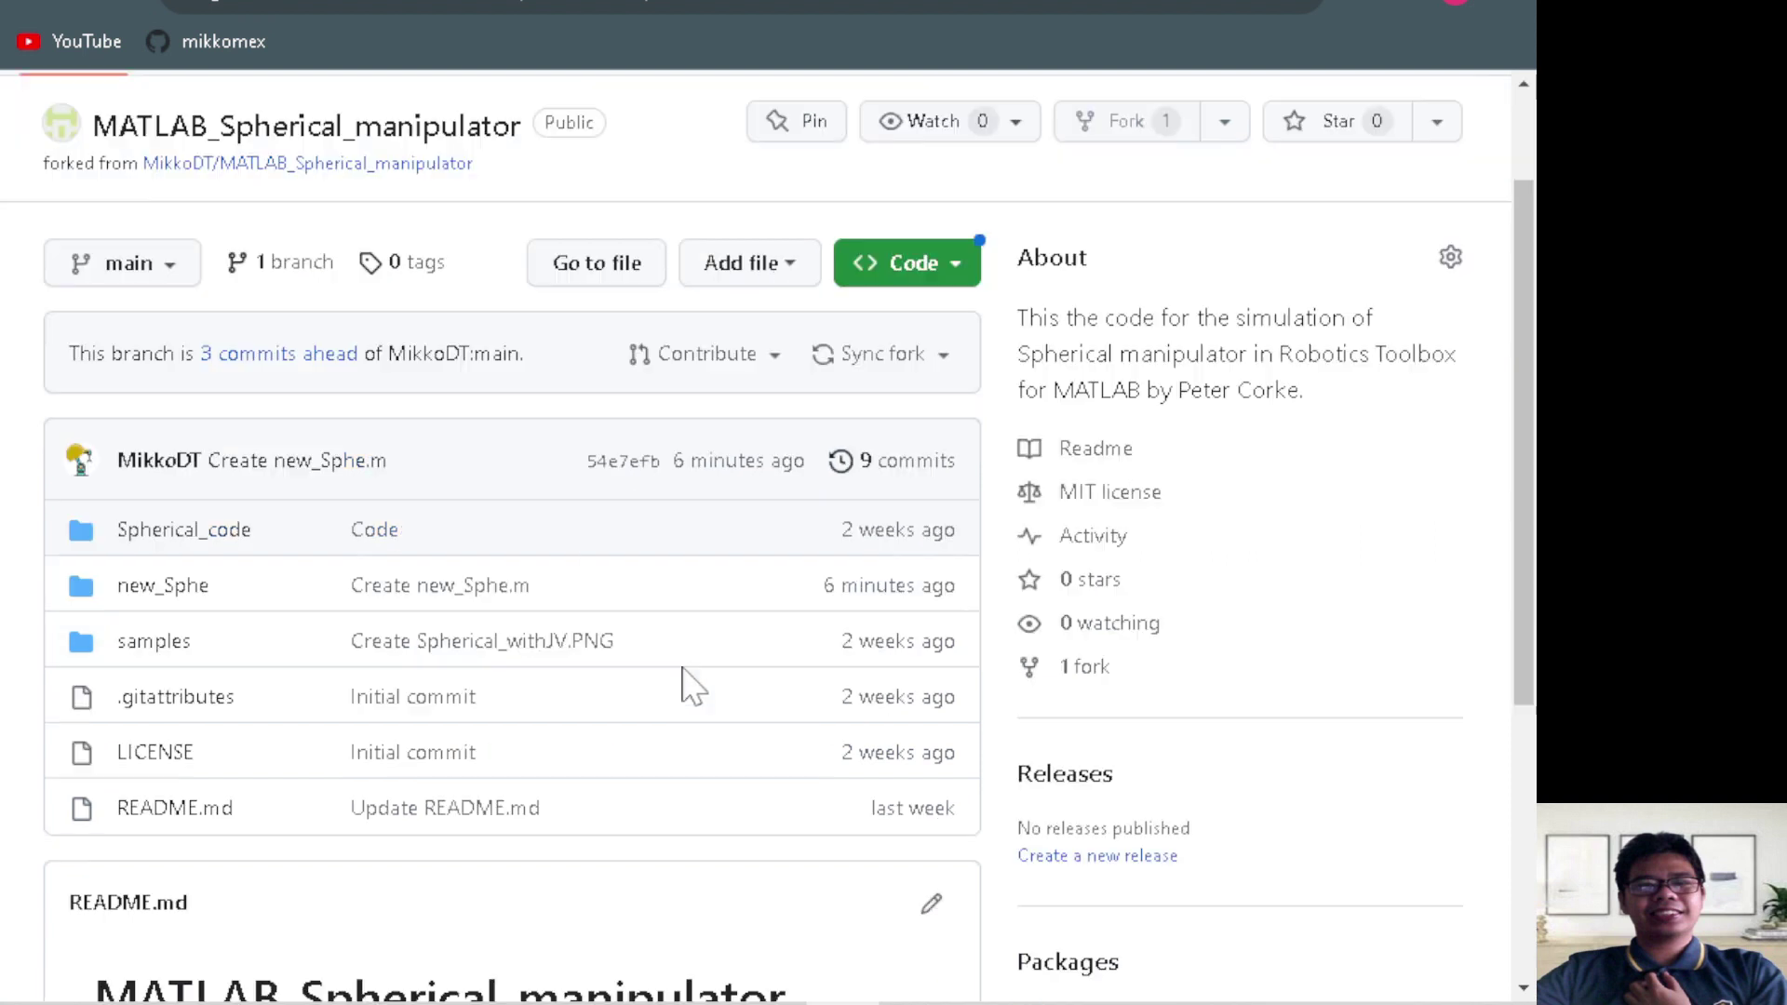
{"action": "scroll", "coordinate": [684, 684], "scroll_direction": "up", "scroll_amount": 3}
{"action": "scroll", "coordinate": [395, 279], "scroll_direction": "up", "scroll_amount": 2}
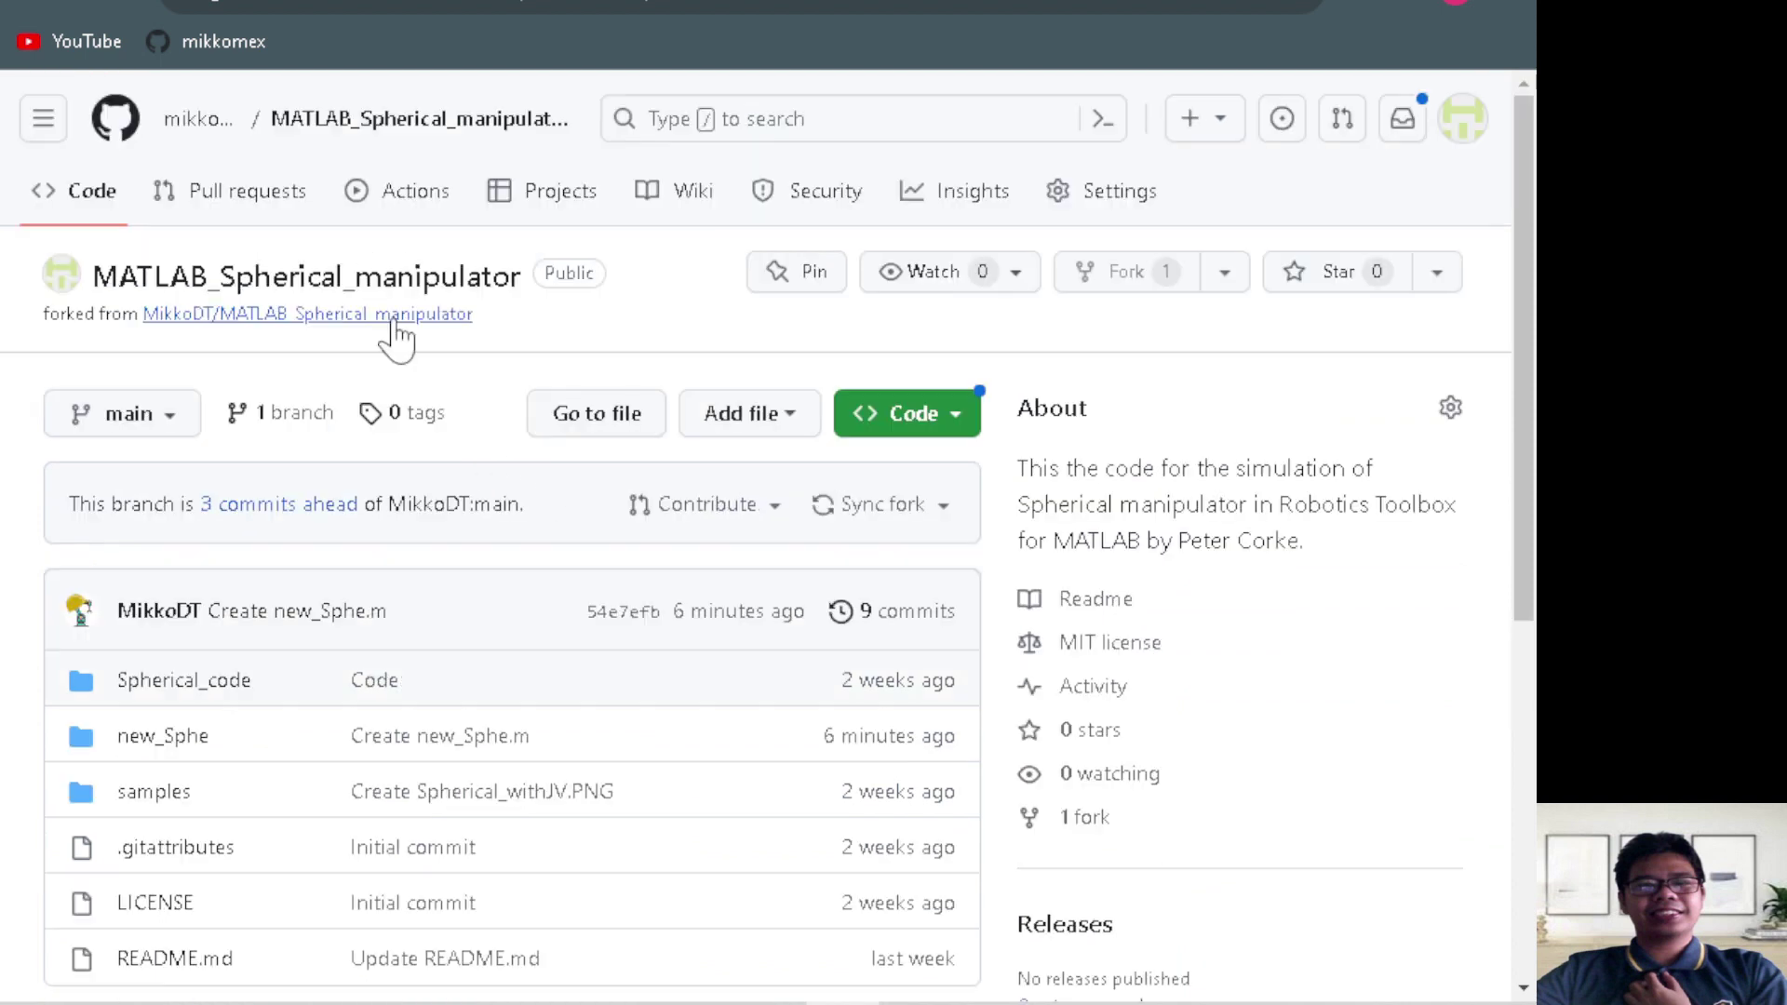
{"action": "left_click", "coordinate": [213, 127]}
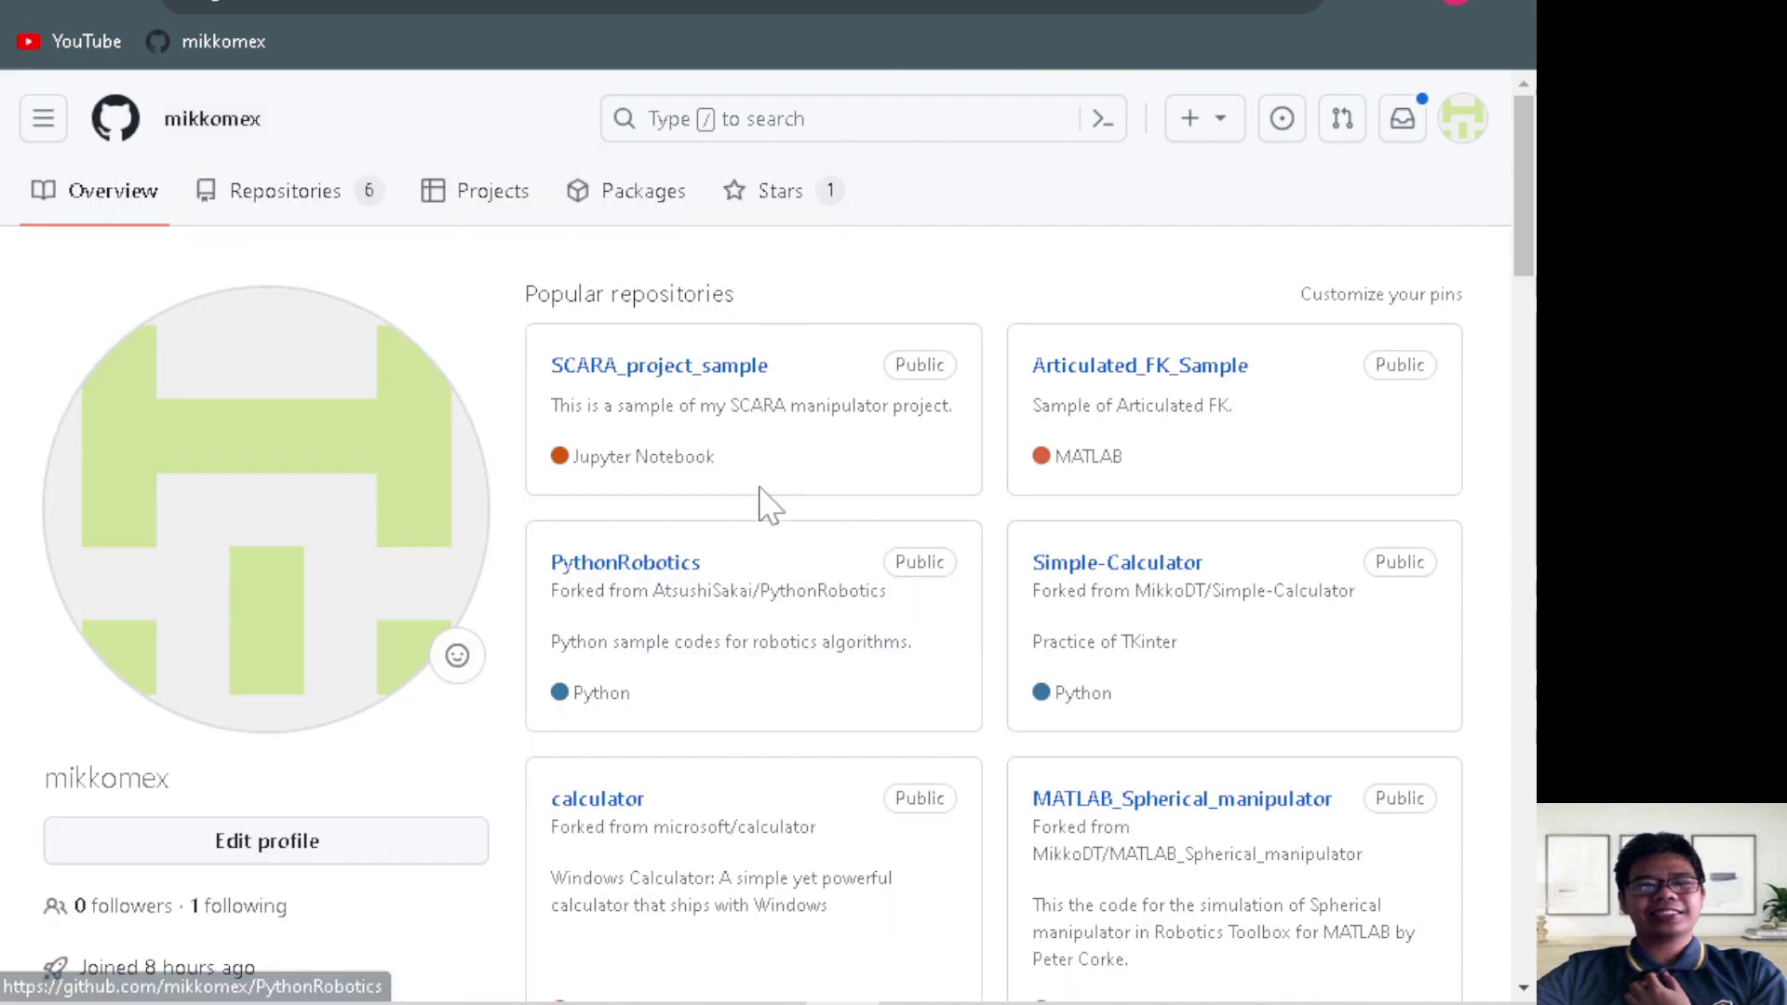
{"action": "left_click", "coordinate": [1403, 128]}
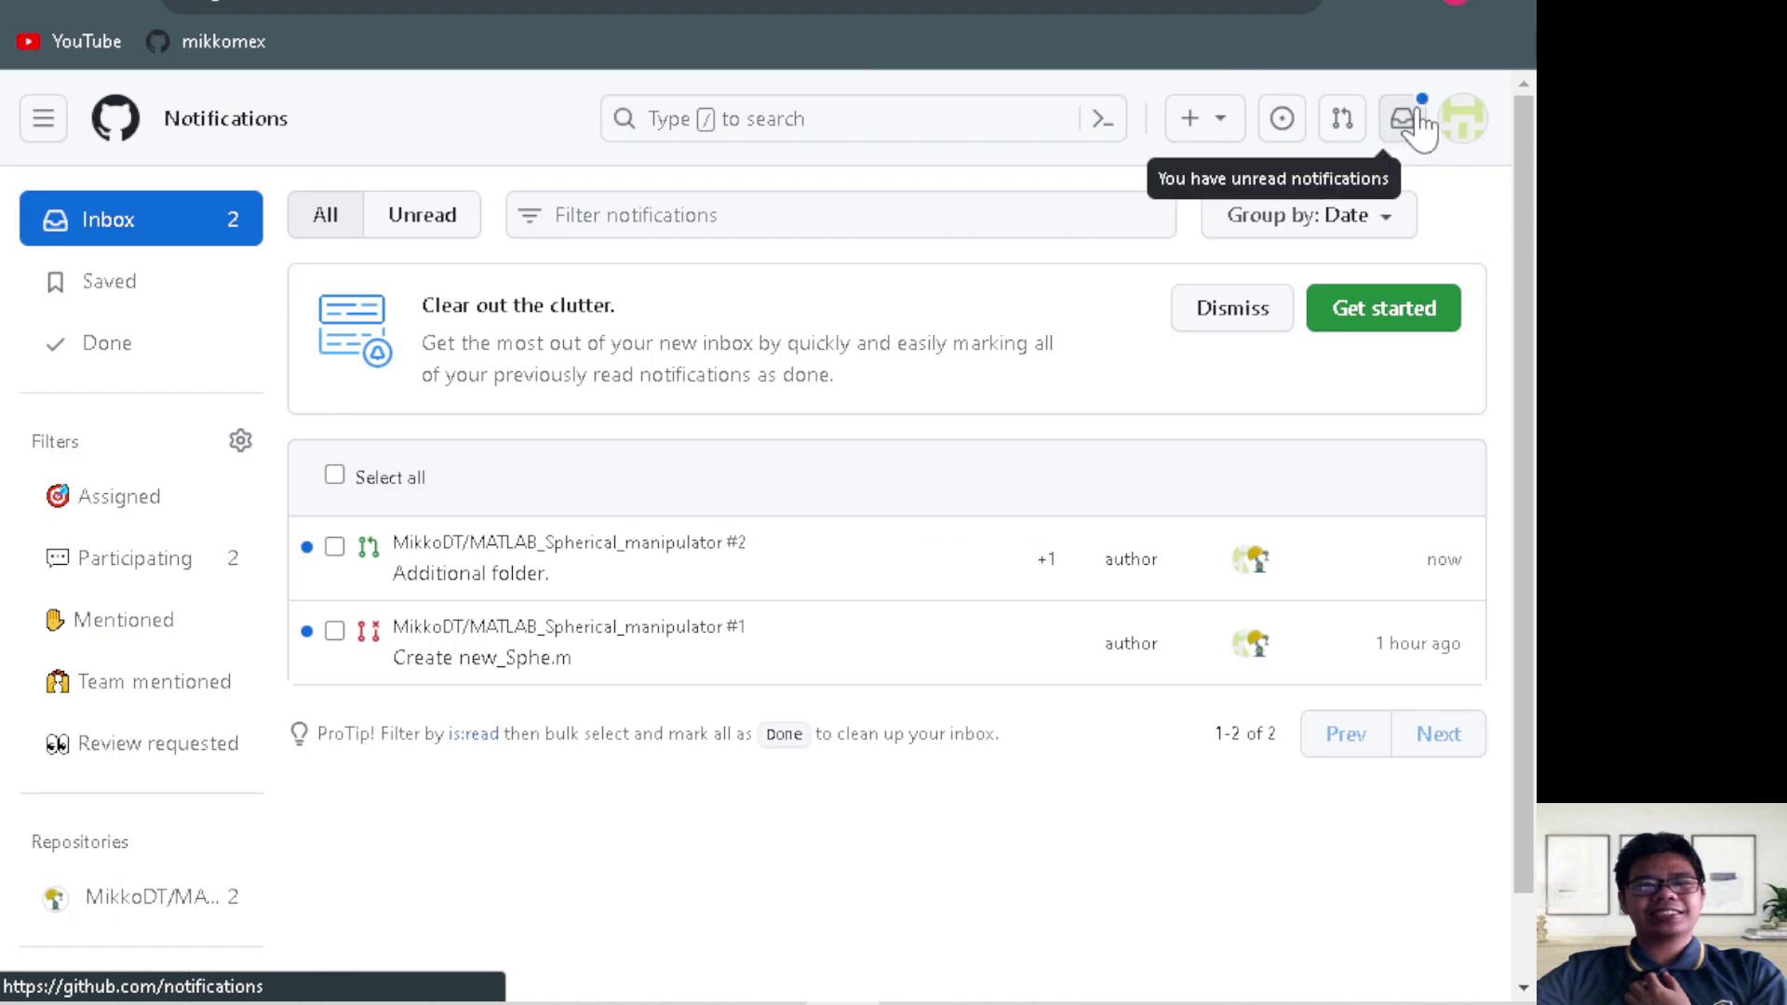
{"action": "mouse_move", "coordinate": [558, 558]}
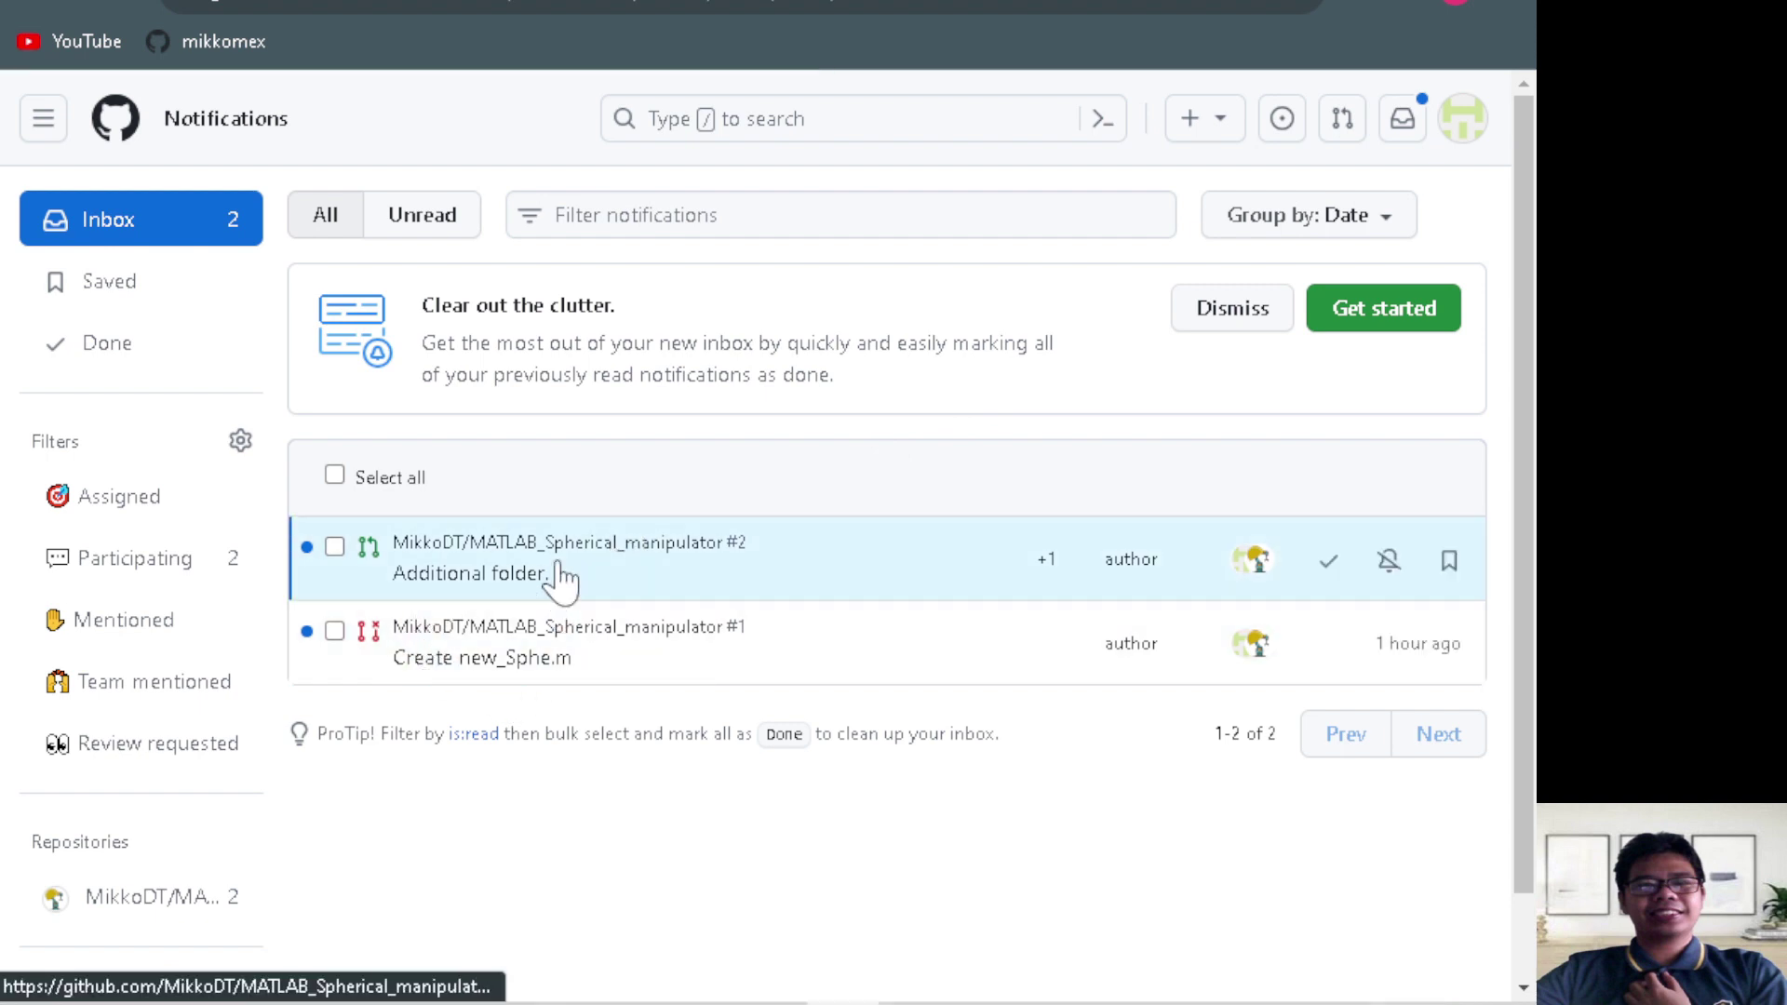
{"action": "scroll", "coordinate": [401, 544], "scroll_direction": "down", "scroll_amount": 2}
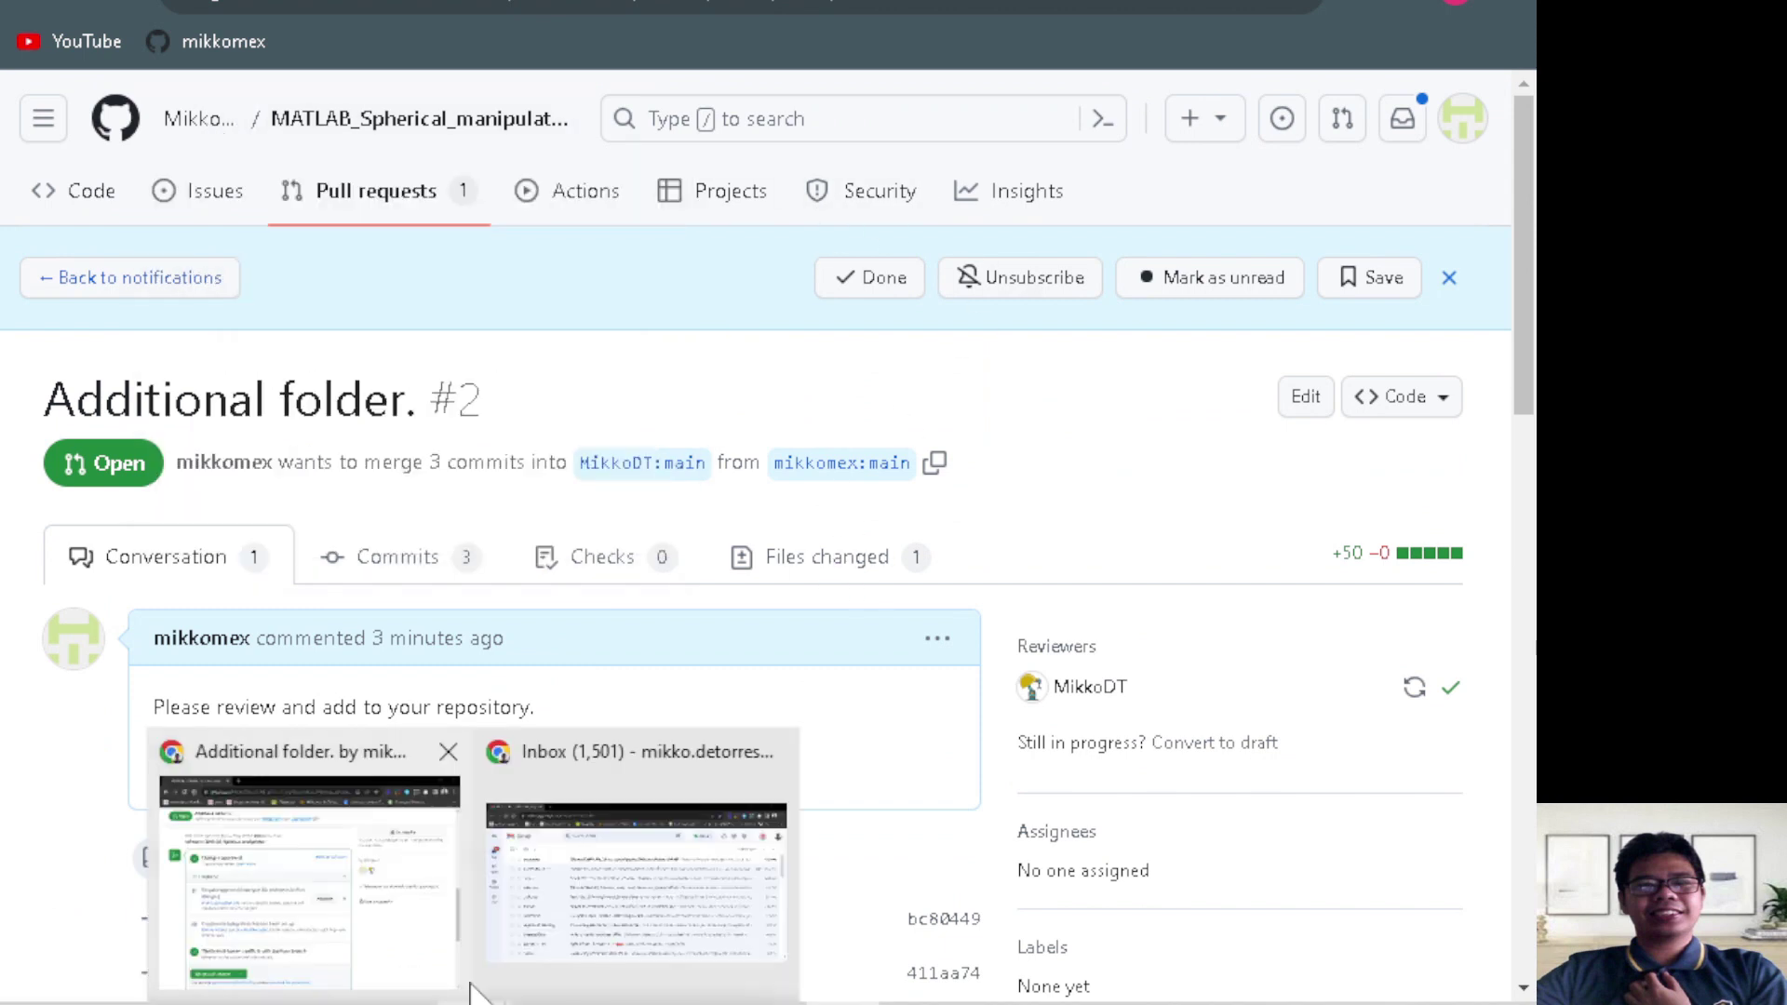
{"action": "left_click", "coordinate": [369, 901]}
{"action": "scroll", "coordinate": [774, 670], "scroll_direction": "down", "scroll_amount": 3}
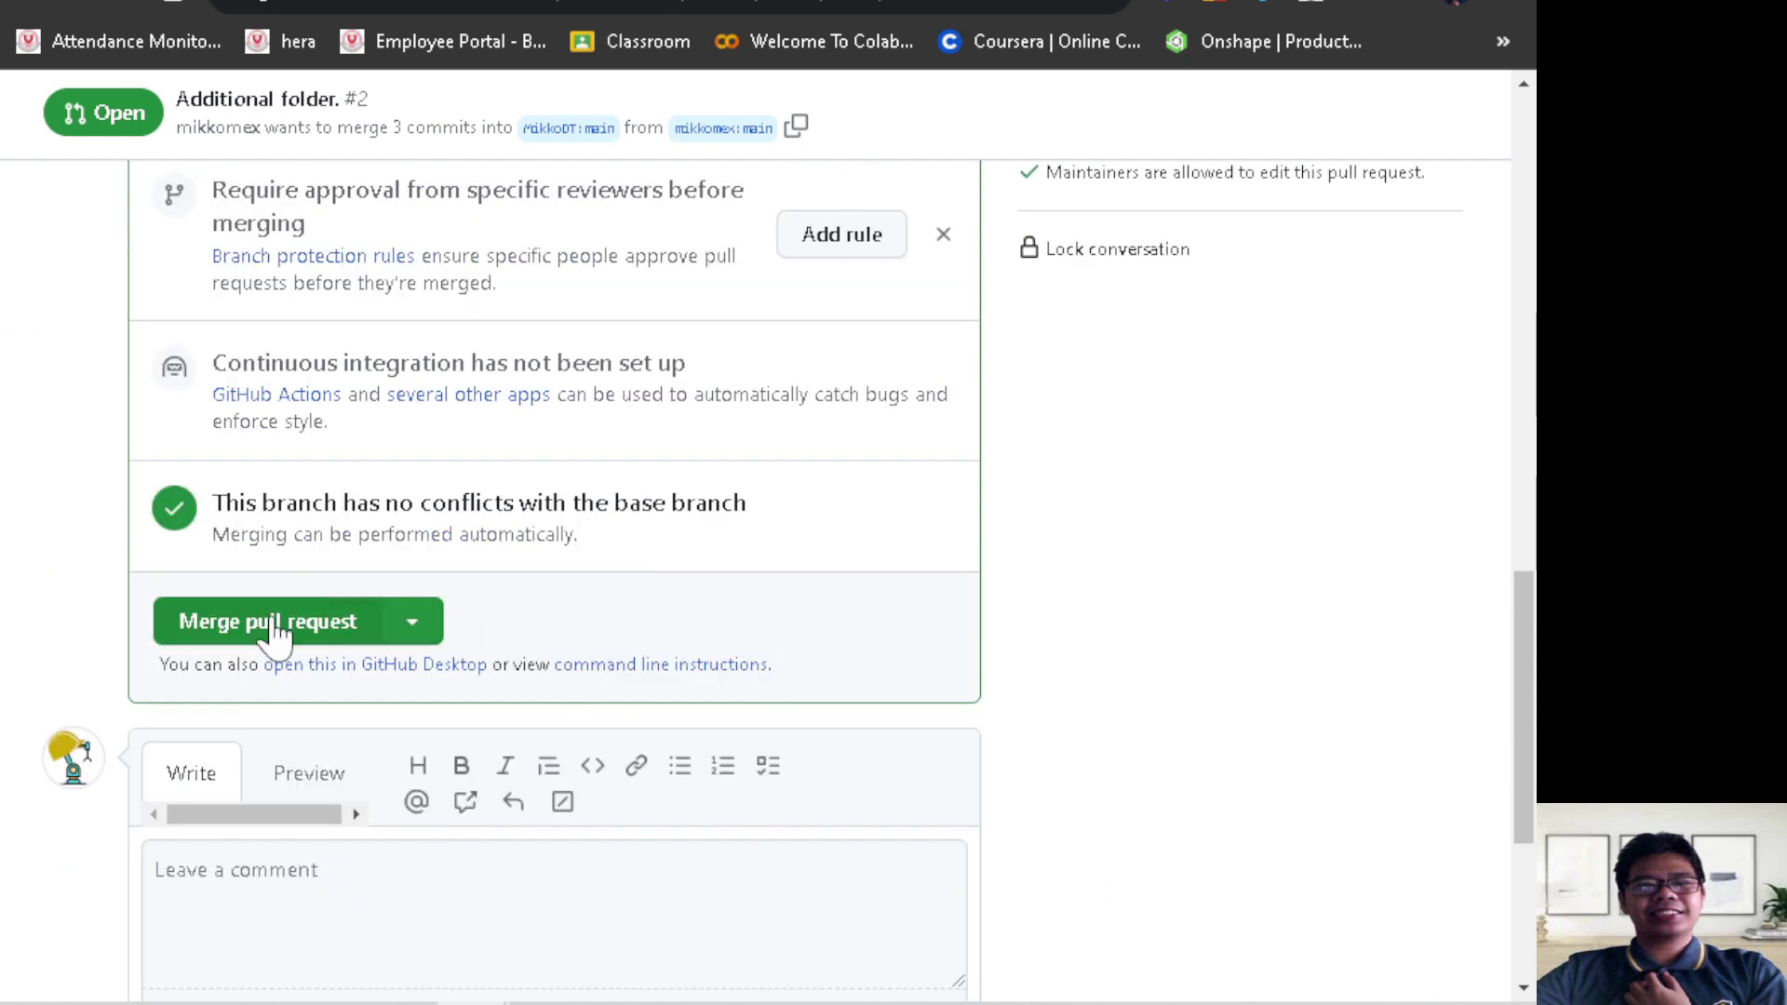
{"action": "scroll", "coordinate": [351, 577], "scroll_direction": "up", "scroll_amount": 6}
{"action": "scroll", "coordinate": [373, 582], "scroll_direction": "up", "scroll_amount": 5}
{"action": "scroll", "coordinate": [381, 586], "scroll_direction": "down", "scroll_amount": 5}
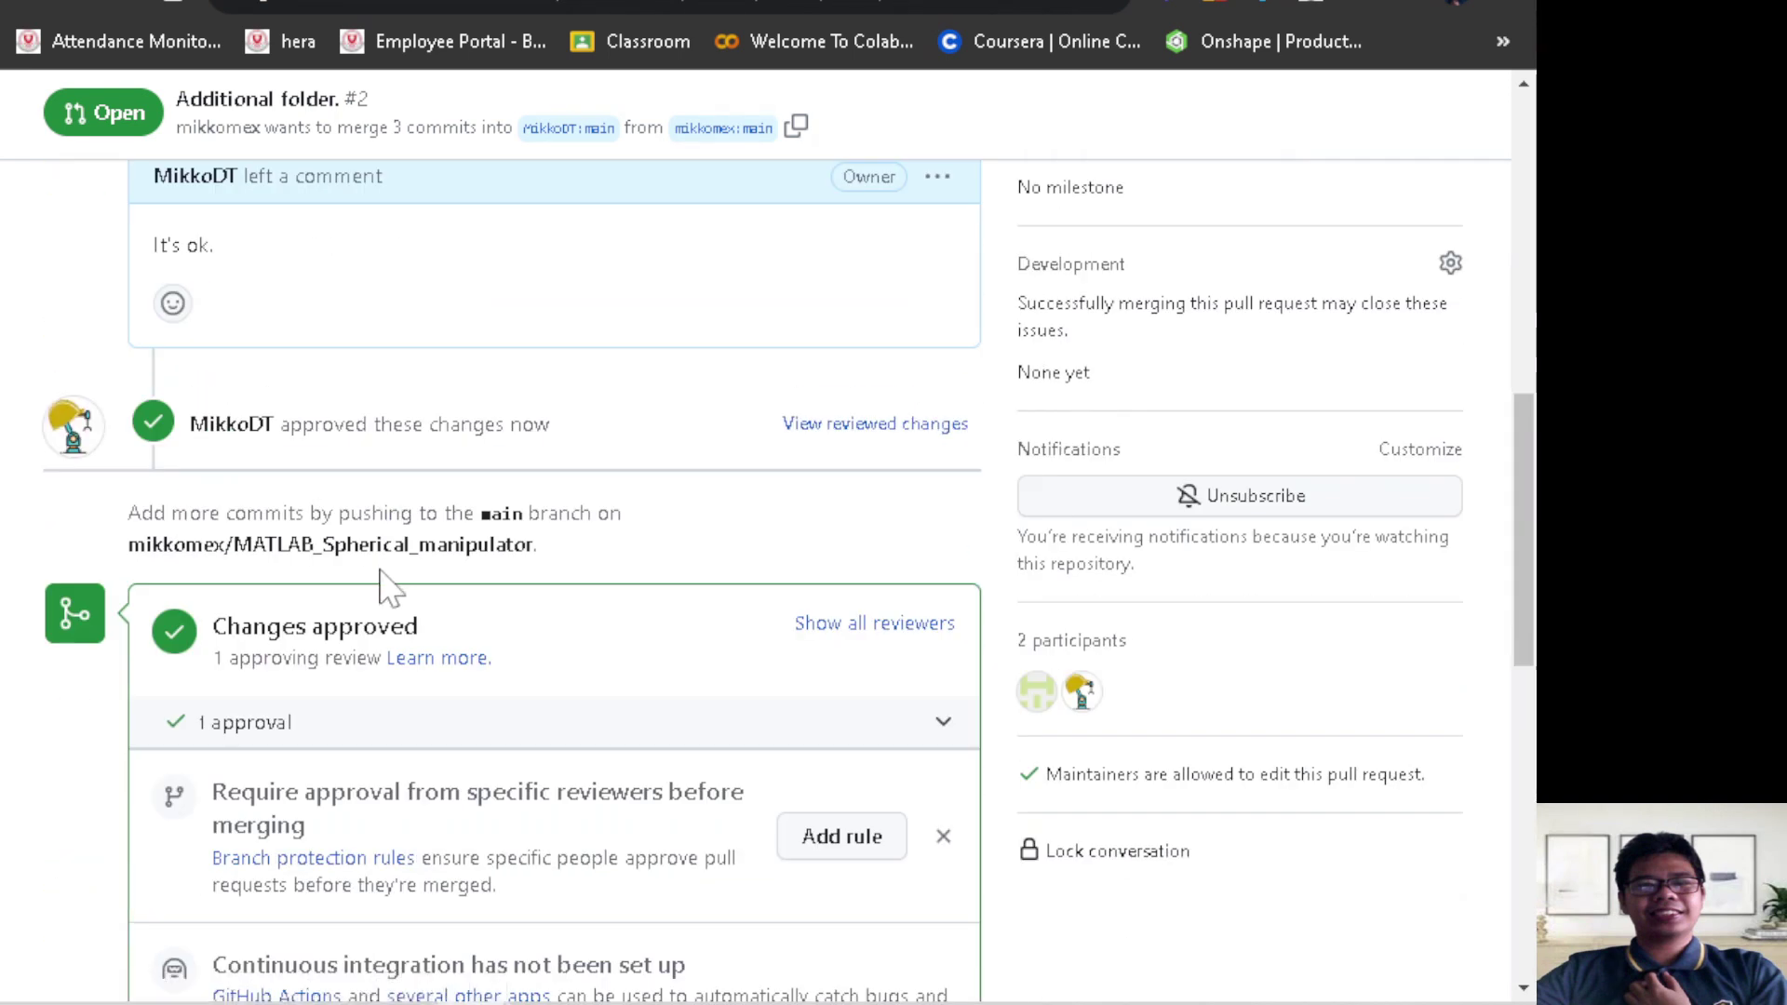
{"action": "scroll", "coordinate": [381, 577], "scroll_direction": "up", "scroll_amount": 8}
{"action": "scroll", "coordinate": [381, 651], "scroll_direction": "down", "scroll_amount": 12}
{"action": "scroll", "coordinate": [386, 744], "scroll_direction": "down", "scroll_amount": 4}
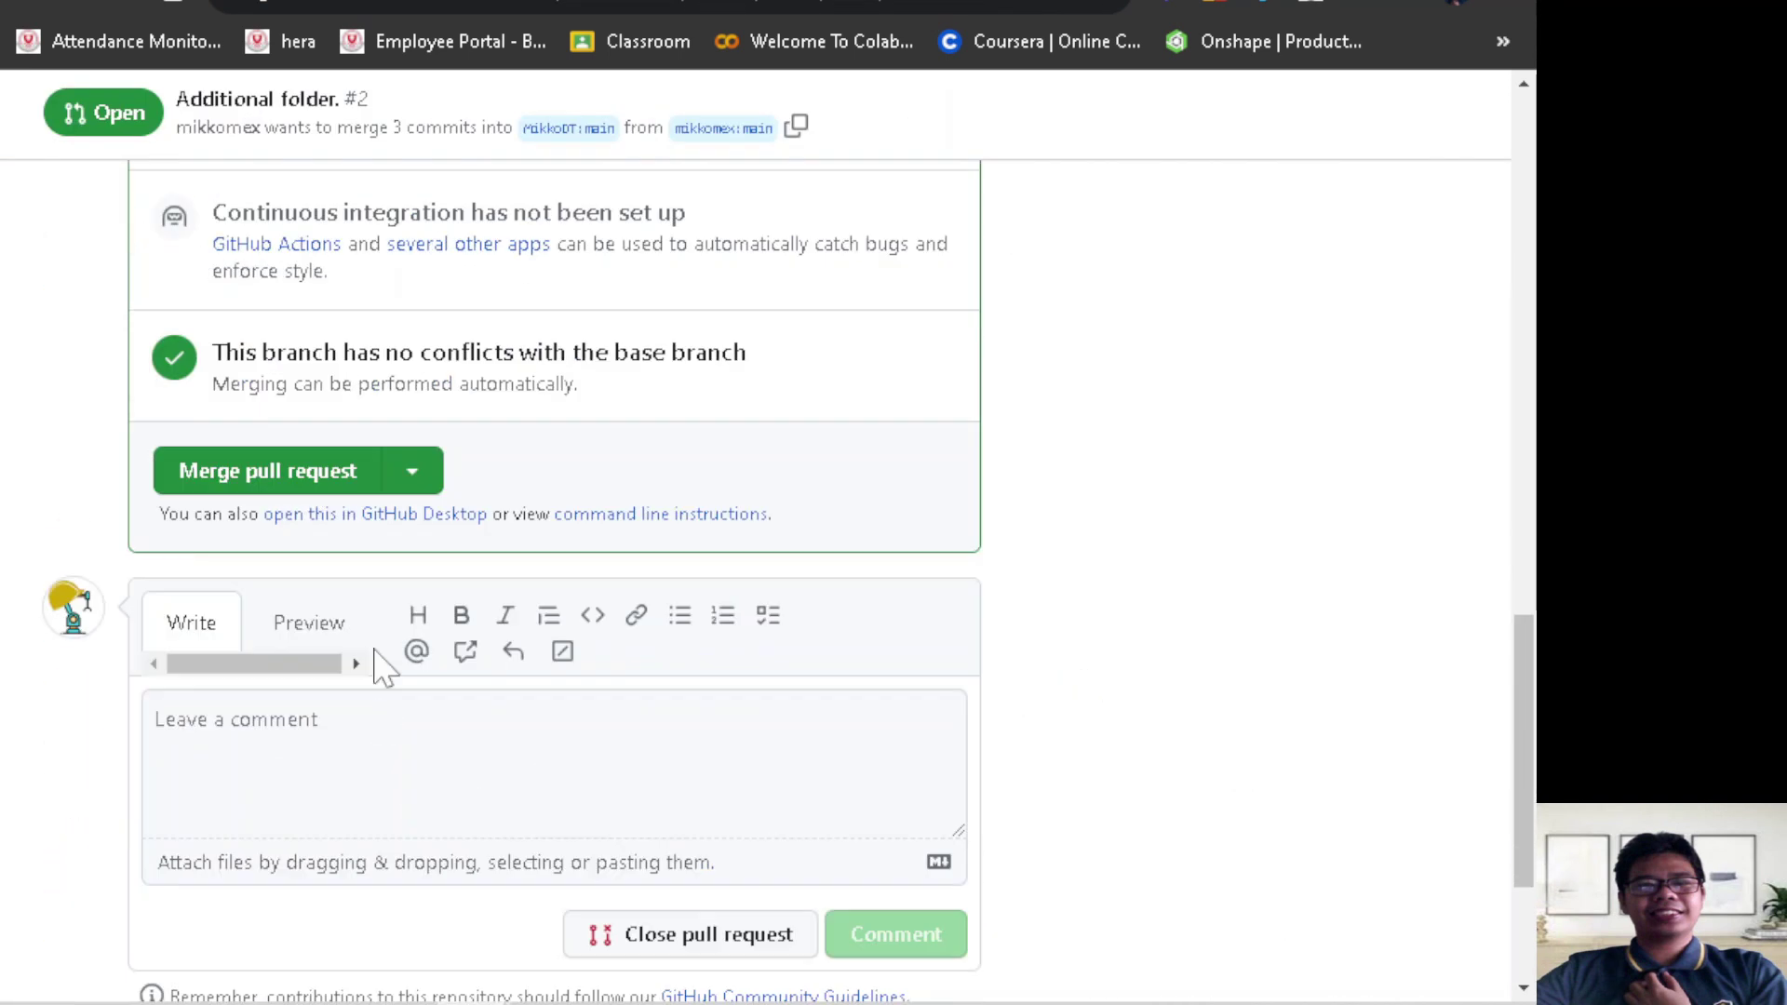
{"action": "left_click", "coordinate": [412, 473]}
{"action": "left_click", "coordinate": [412, 473]}
{"action": "left_click", "coordinate": [412, 473]}
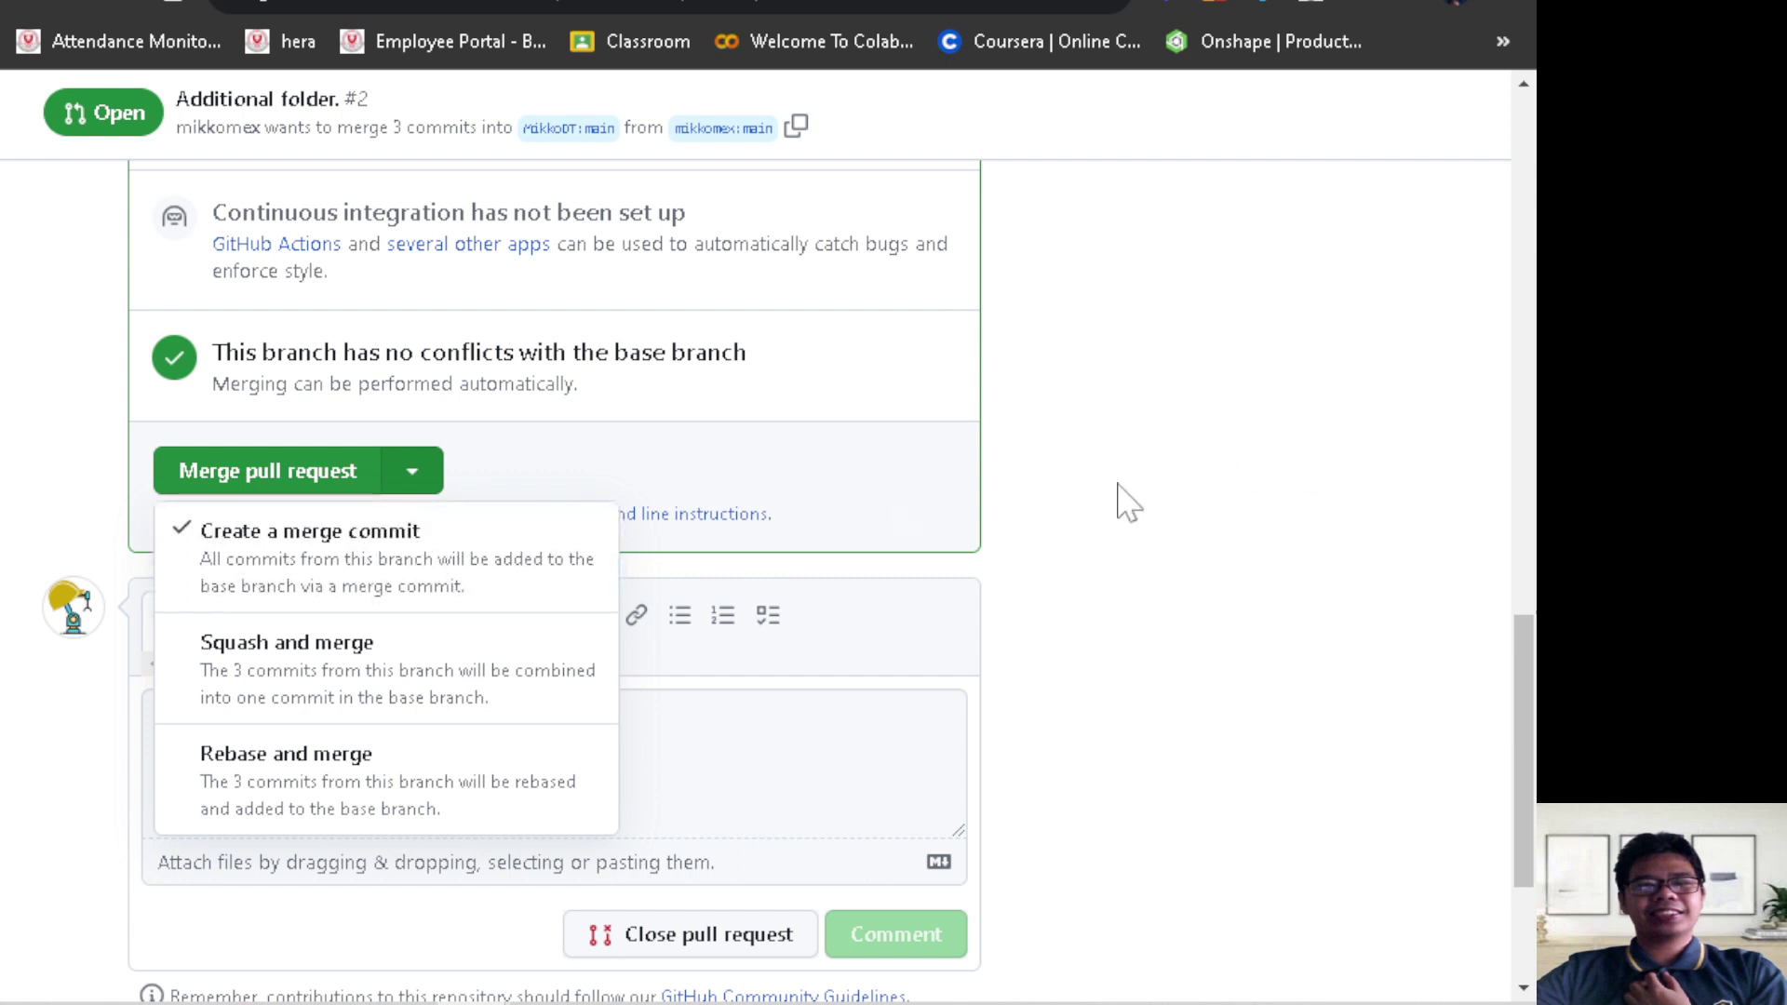
{"action": "left_click", "coordinate": [438, 558]}
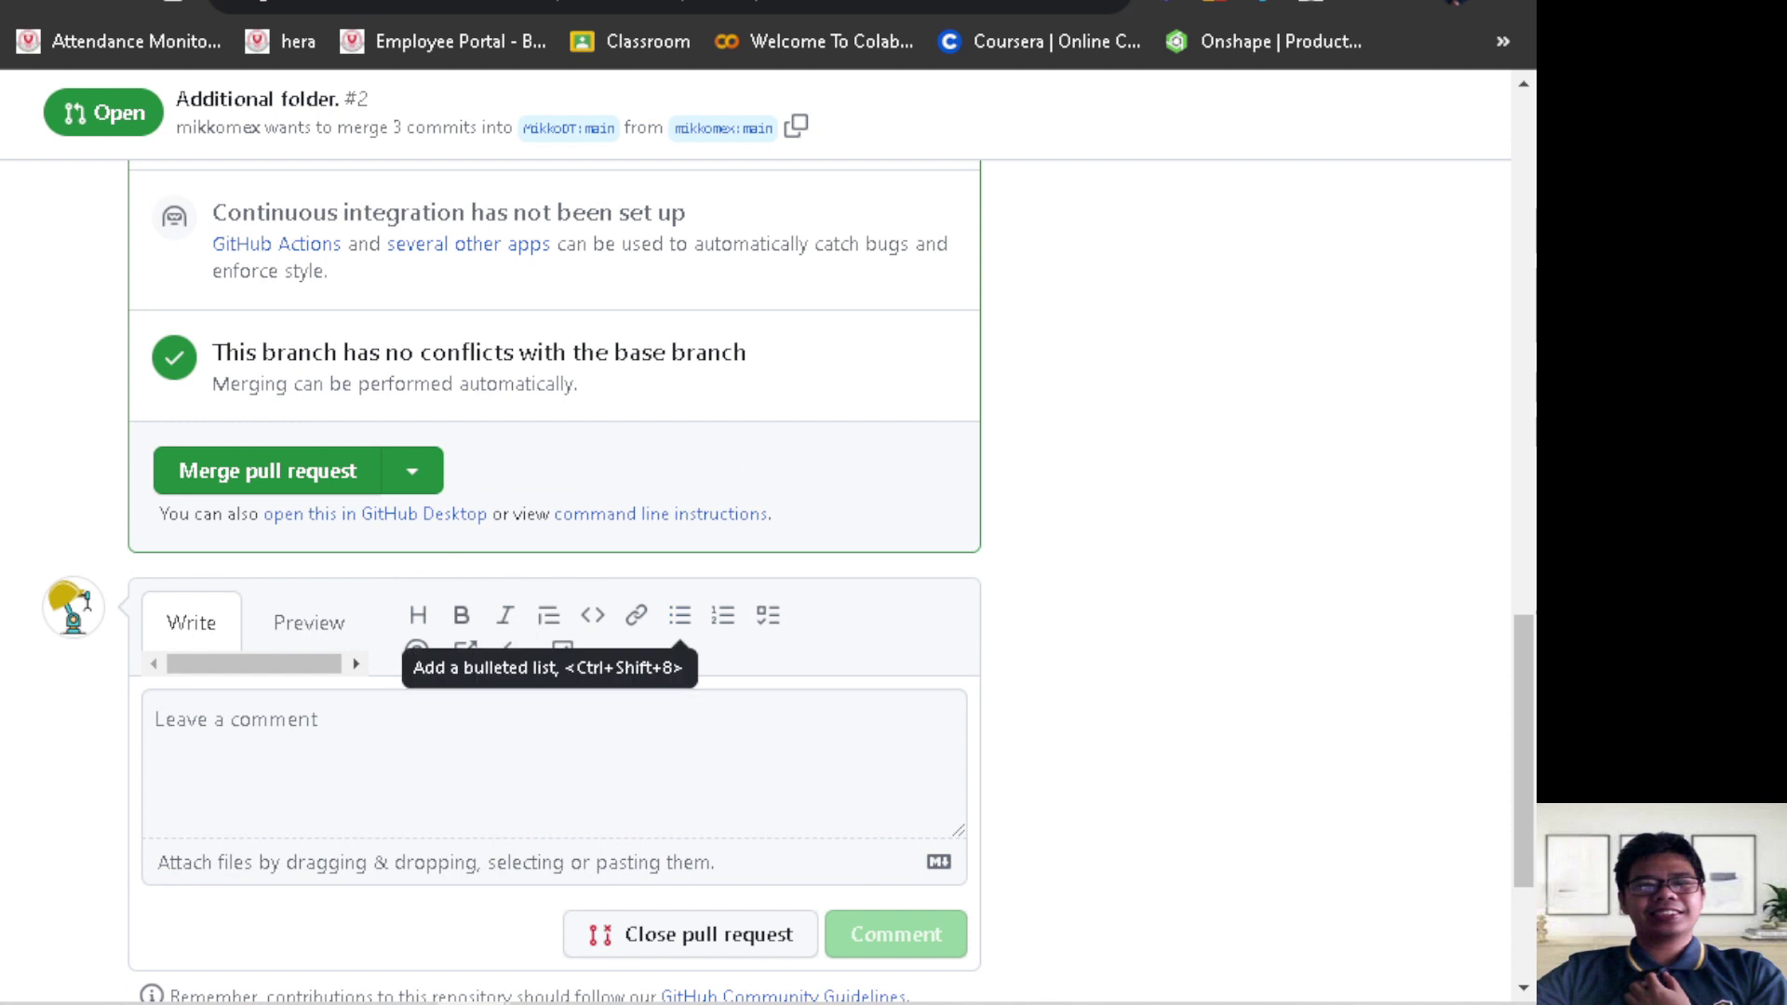
Merge pull request #2 into MikkoDT:main and confirm the merge
{"action": "left_click", "coordinate": [296, 472]}
{"action": "scroll", "coordinate": [427, 506], "scroll_direction": "up", "scroll_amount": 3}
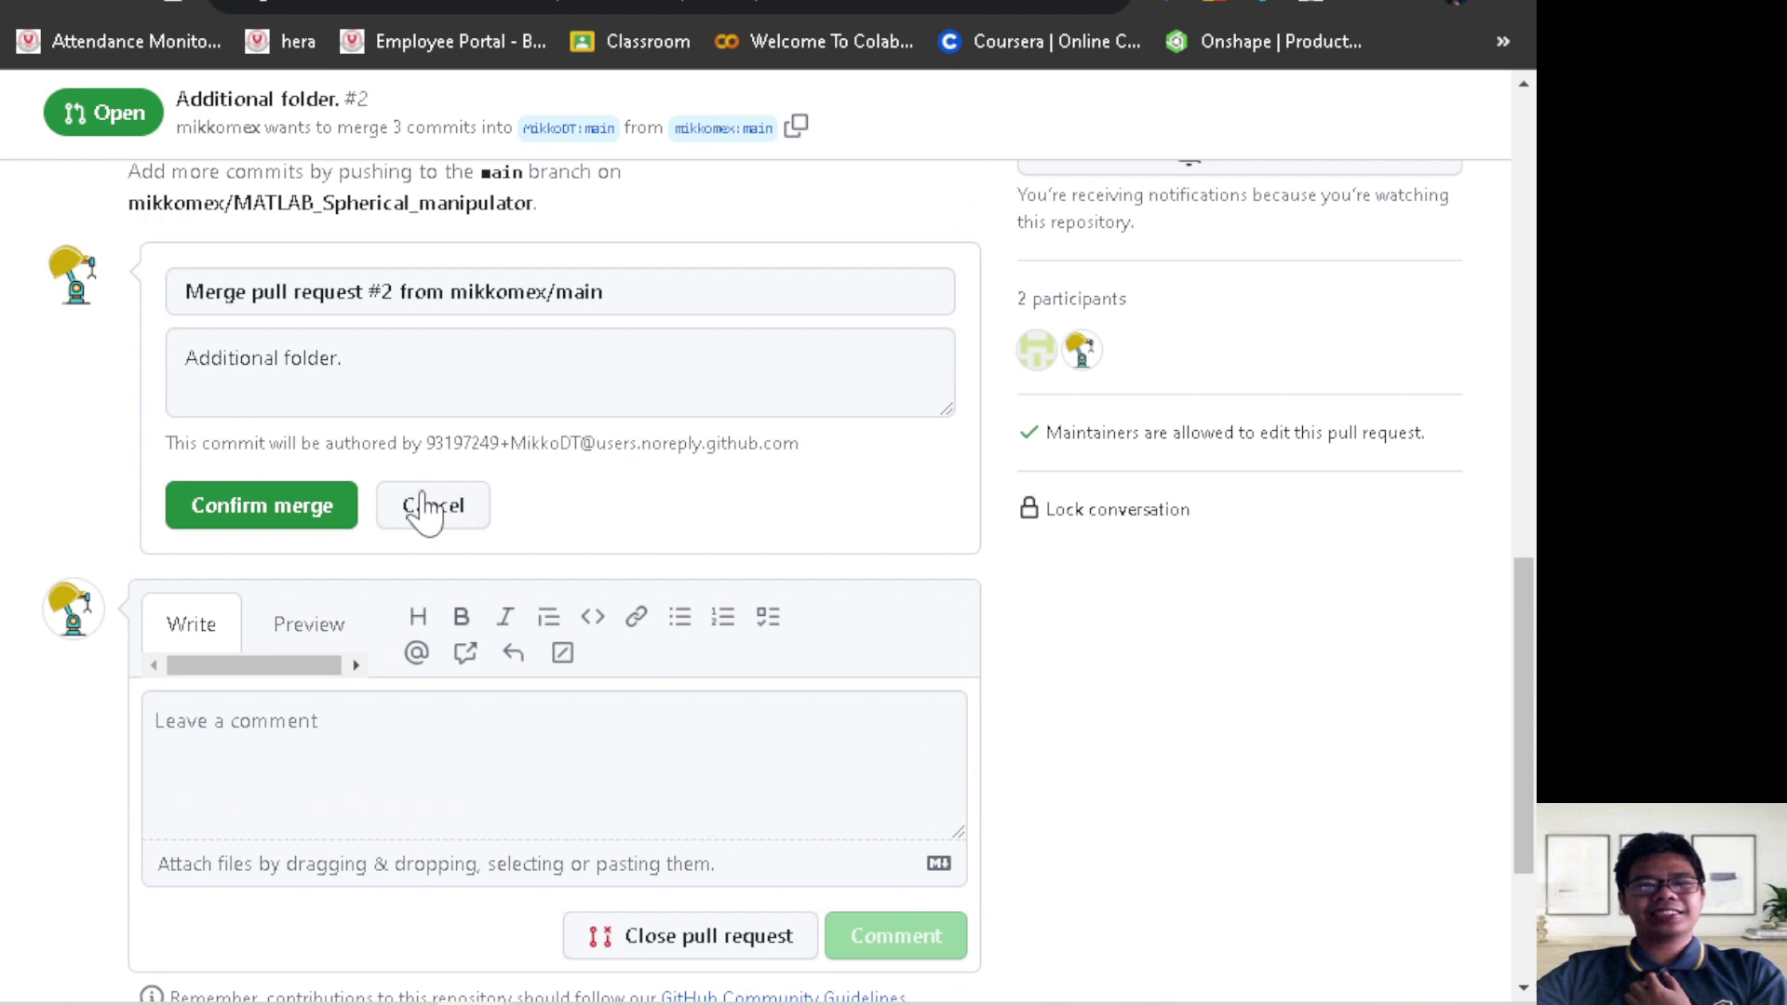
{"action": "scroll", "coordinate": [626, 627], "scroll_direction": "up", "scroll_amount": 3}
{"action": "scroll", "coordinate": [596, 722], "scroll_direction": "up", "scroll_amount": 3}
{"action": "scroll", "coordinate": [597, 722], "scroll_direction": "down", "scroll_amount": 3}
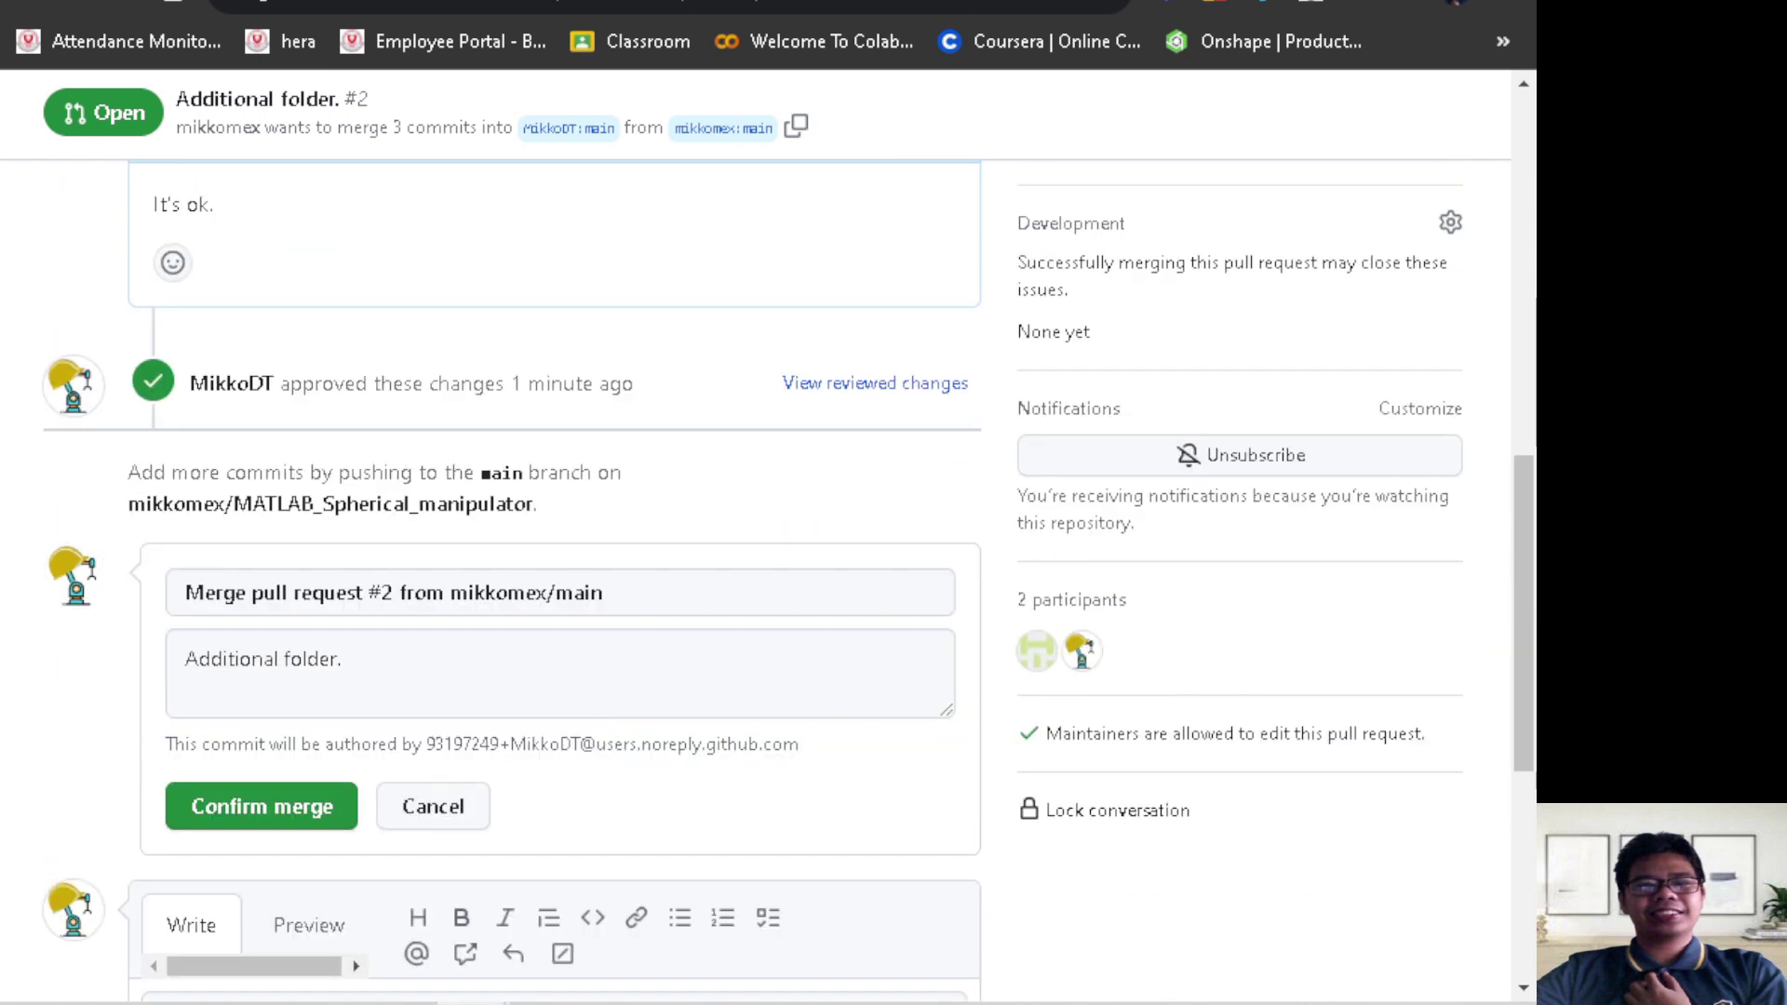
{"action": "scroll", "coordinate": [255, 518], "scroll_direction": "down", "scroll_amount": 3}
{"action": "left_click", "coordinate": [255, 506]}
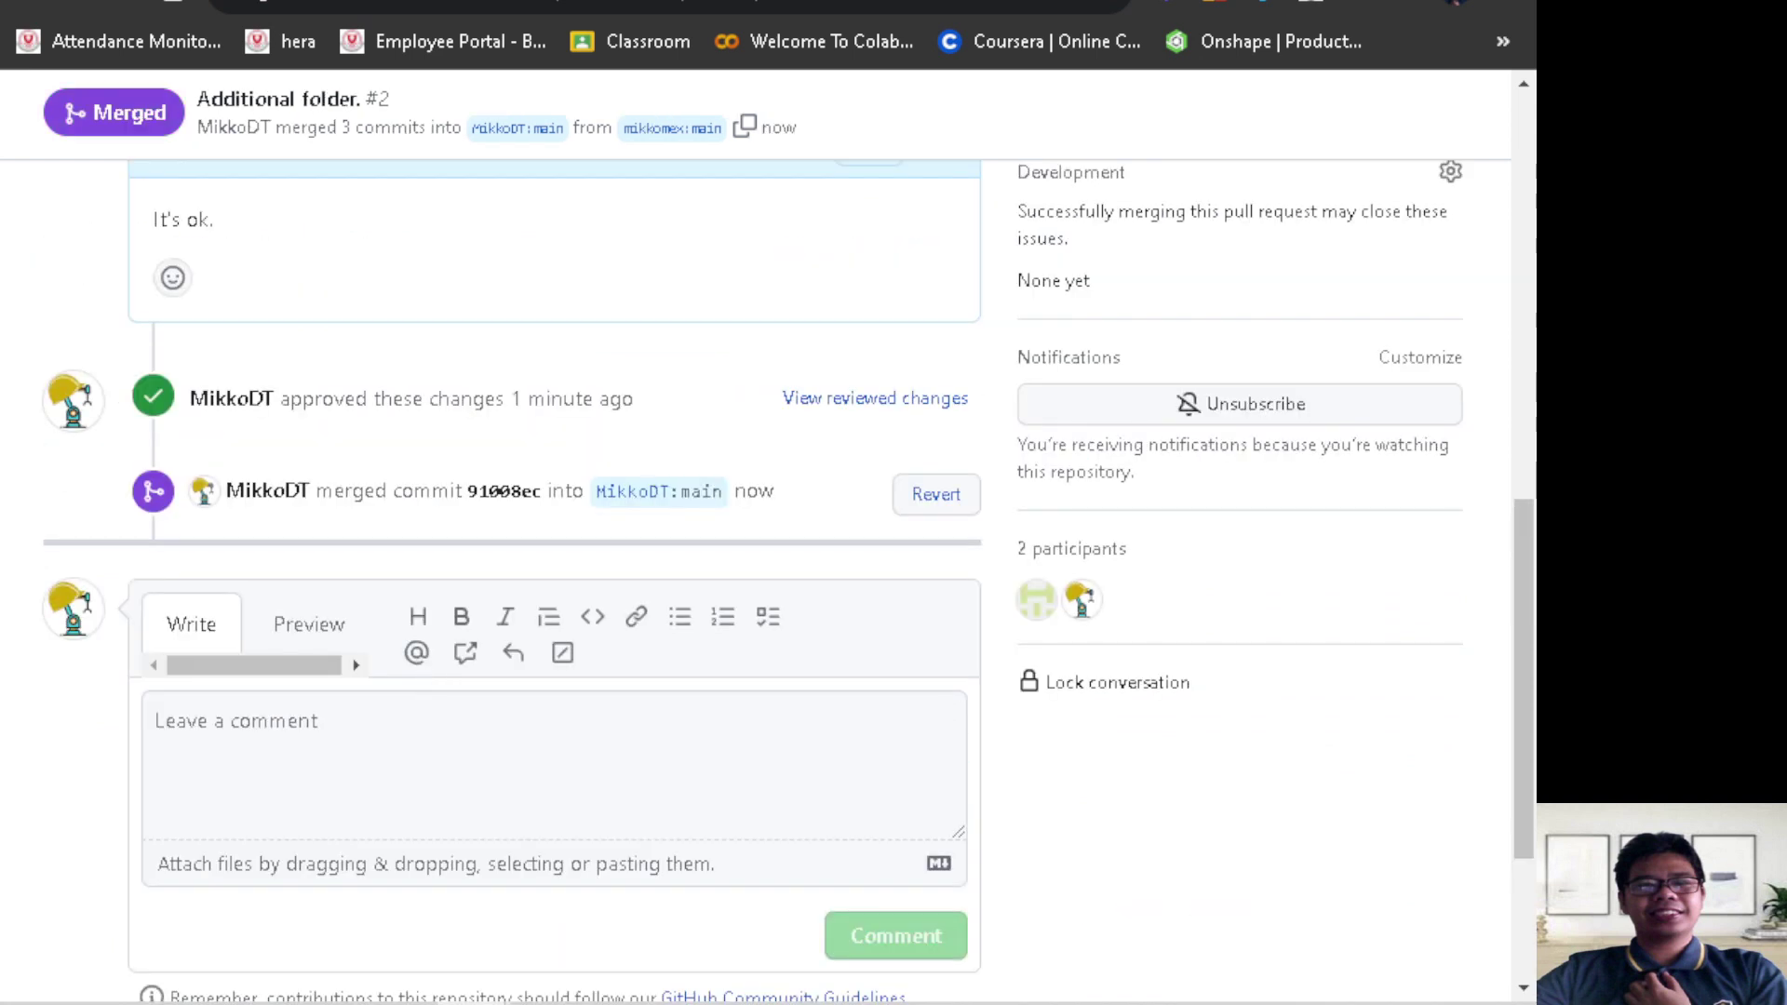
{"action": "scroll", "coordinate": [438, 763], "scroll_direction": "down", "scroll_amount": 2}
{"action": "scroll", "coordinate": [468, 824], "scroll_direction": "up", "scroll_amount": 2}
Comment "Thank you." on the merged pull request and scroll back to its top
{"action": "left_click", "coordinate": [156, 720]}
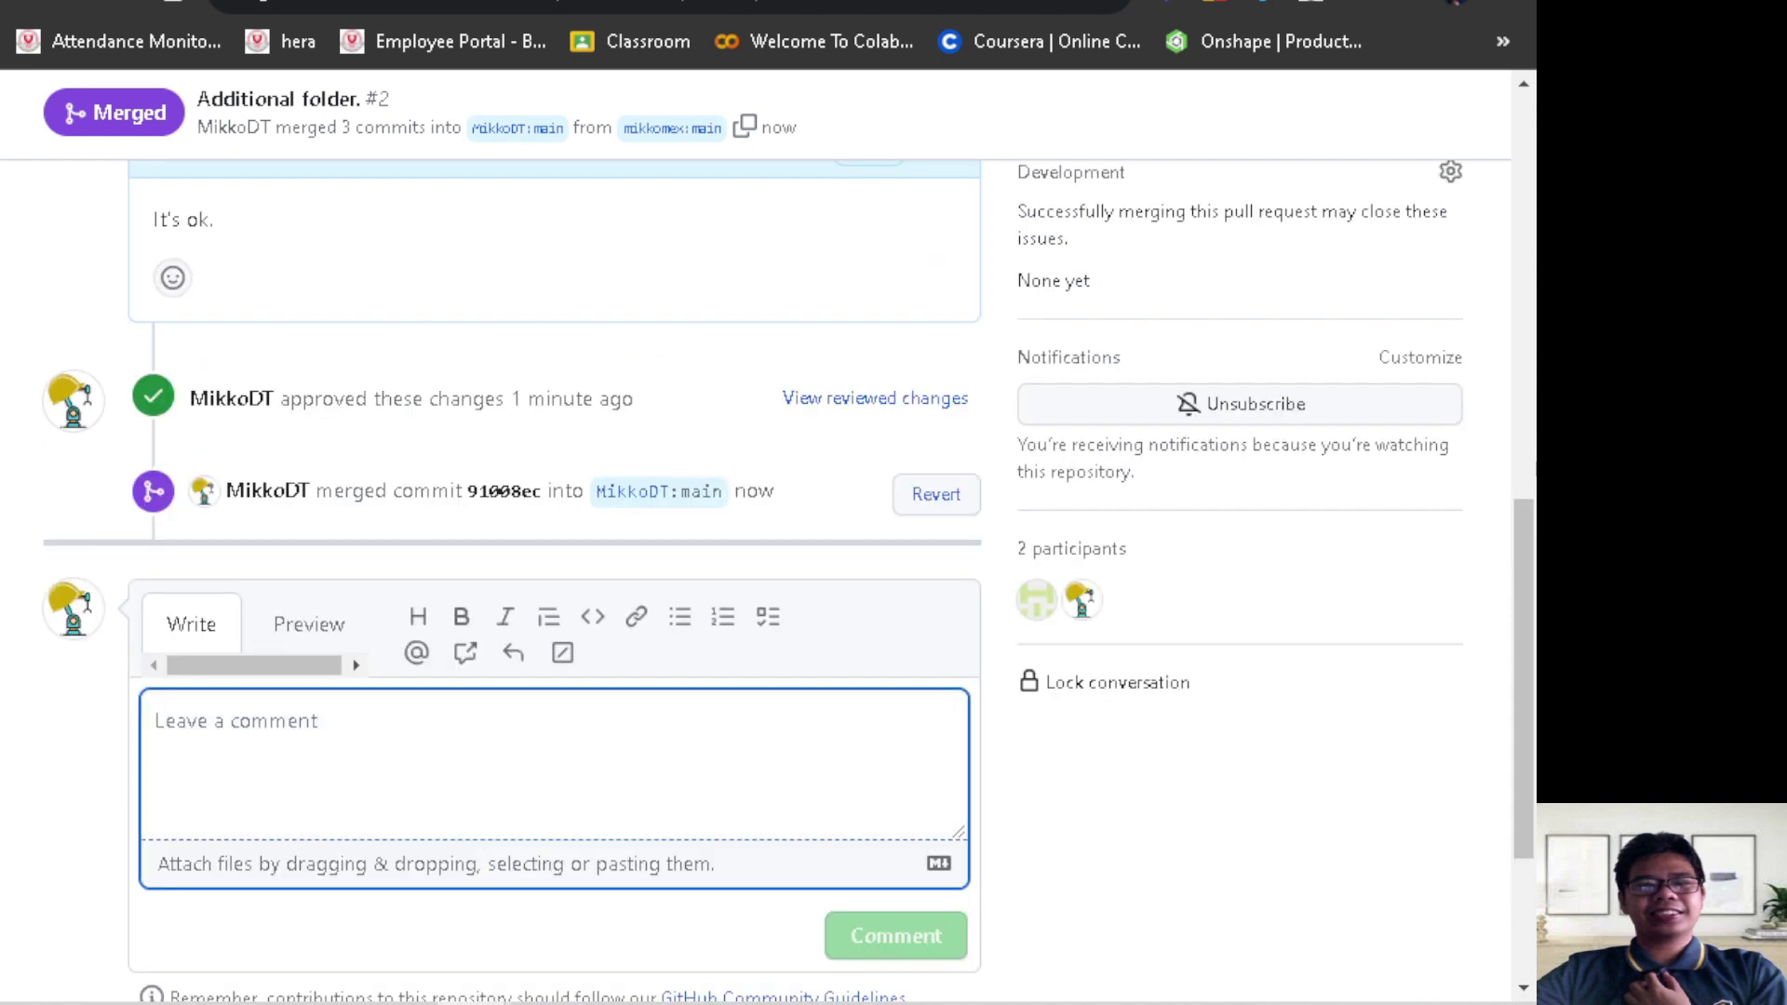
{"action": "type", "text": "Thank you."}
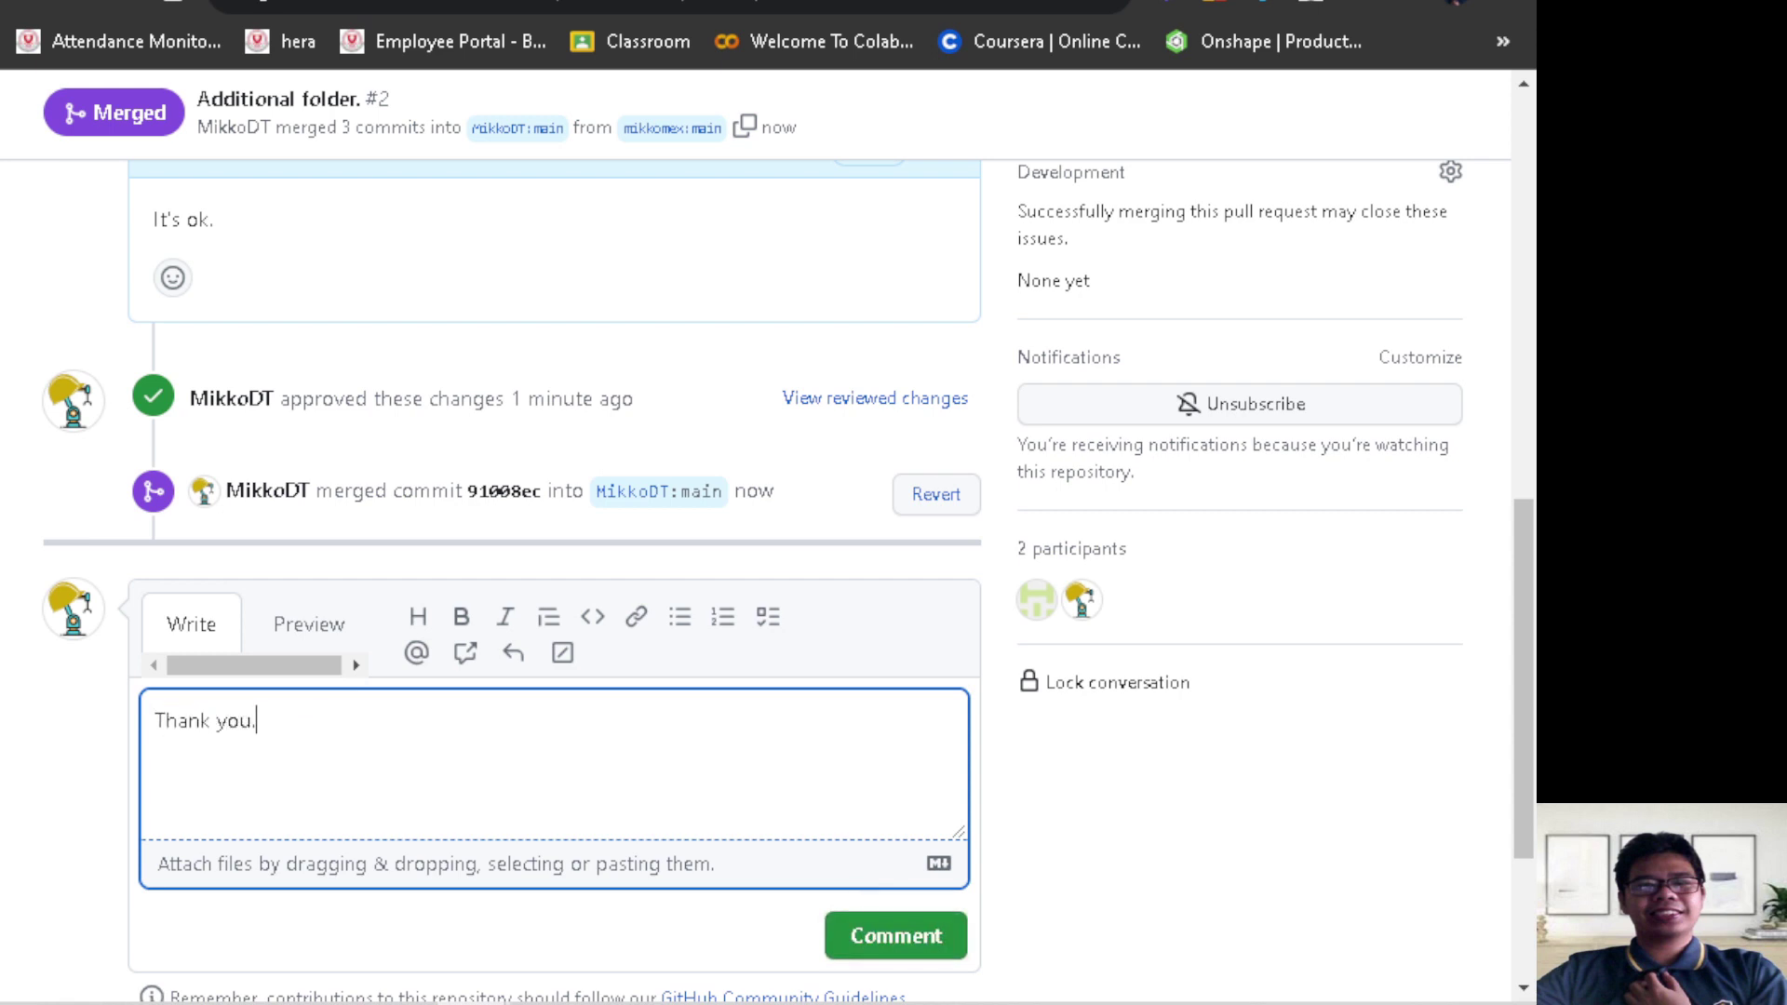
{"action": "left_click", "coordinate": [928, 946]}
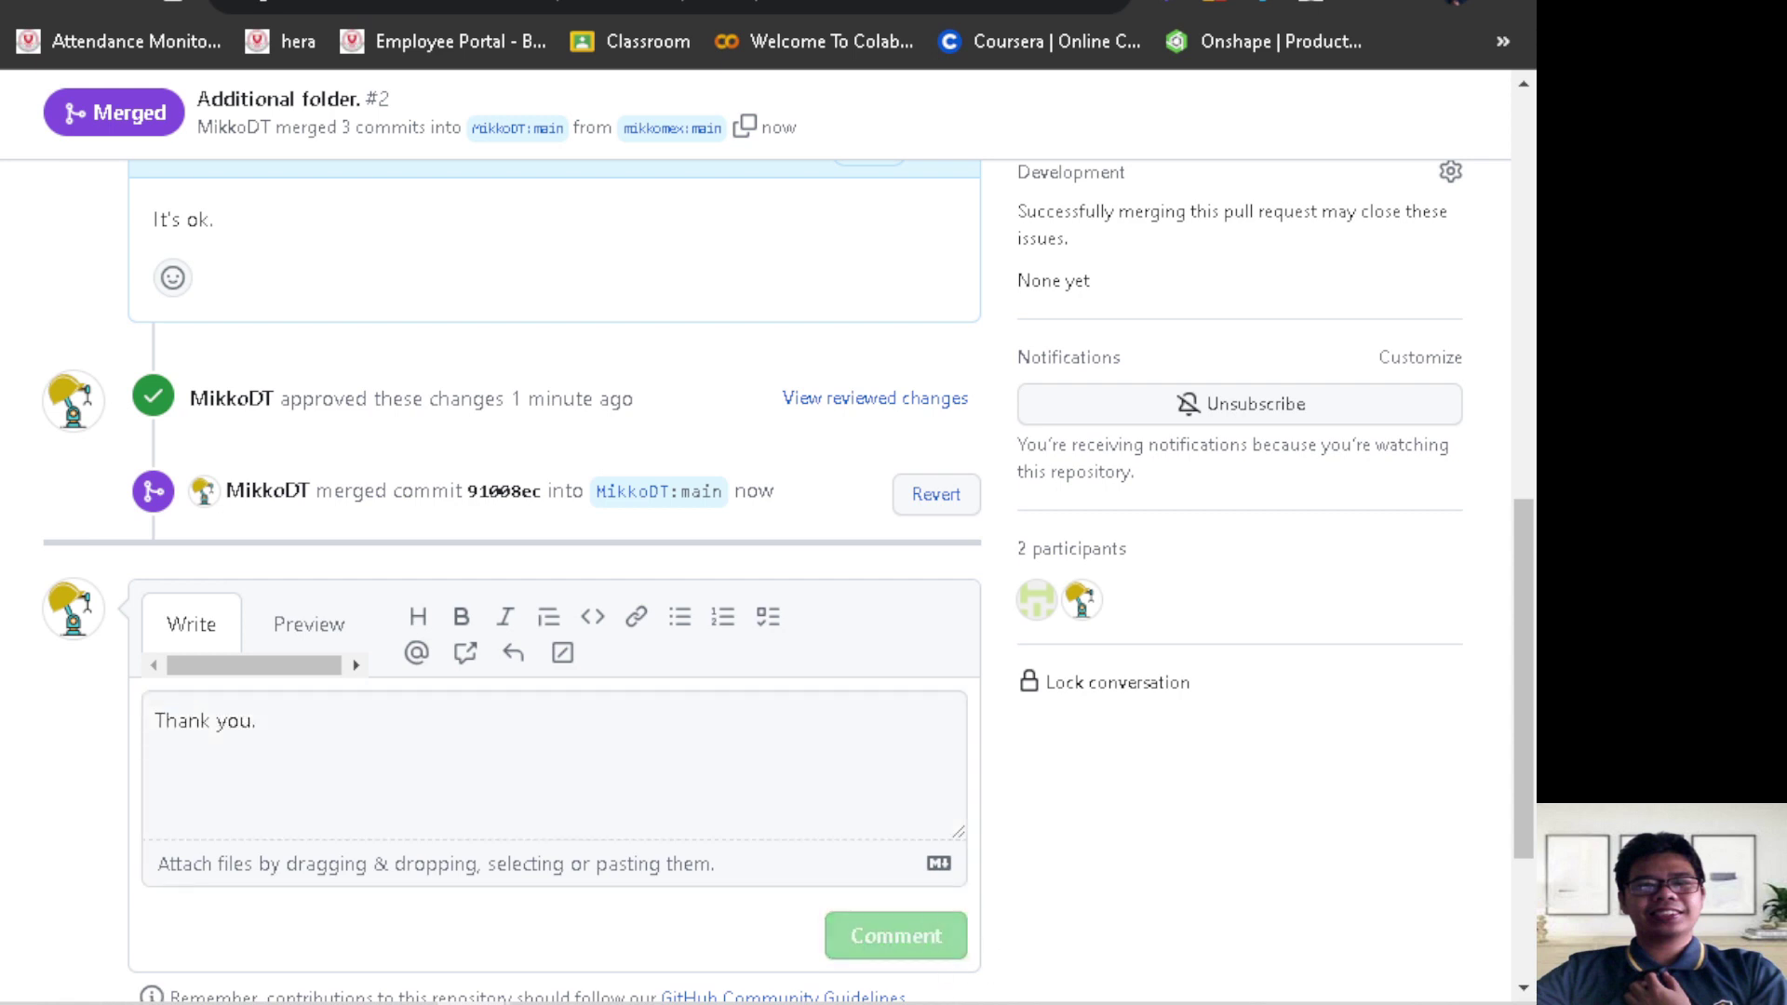
{"action": "scroll", "coordinate": [668, 715], "scroll_direction": "down", "scroll_amount": 3}
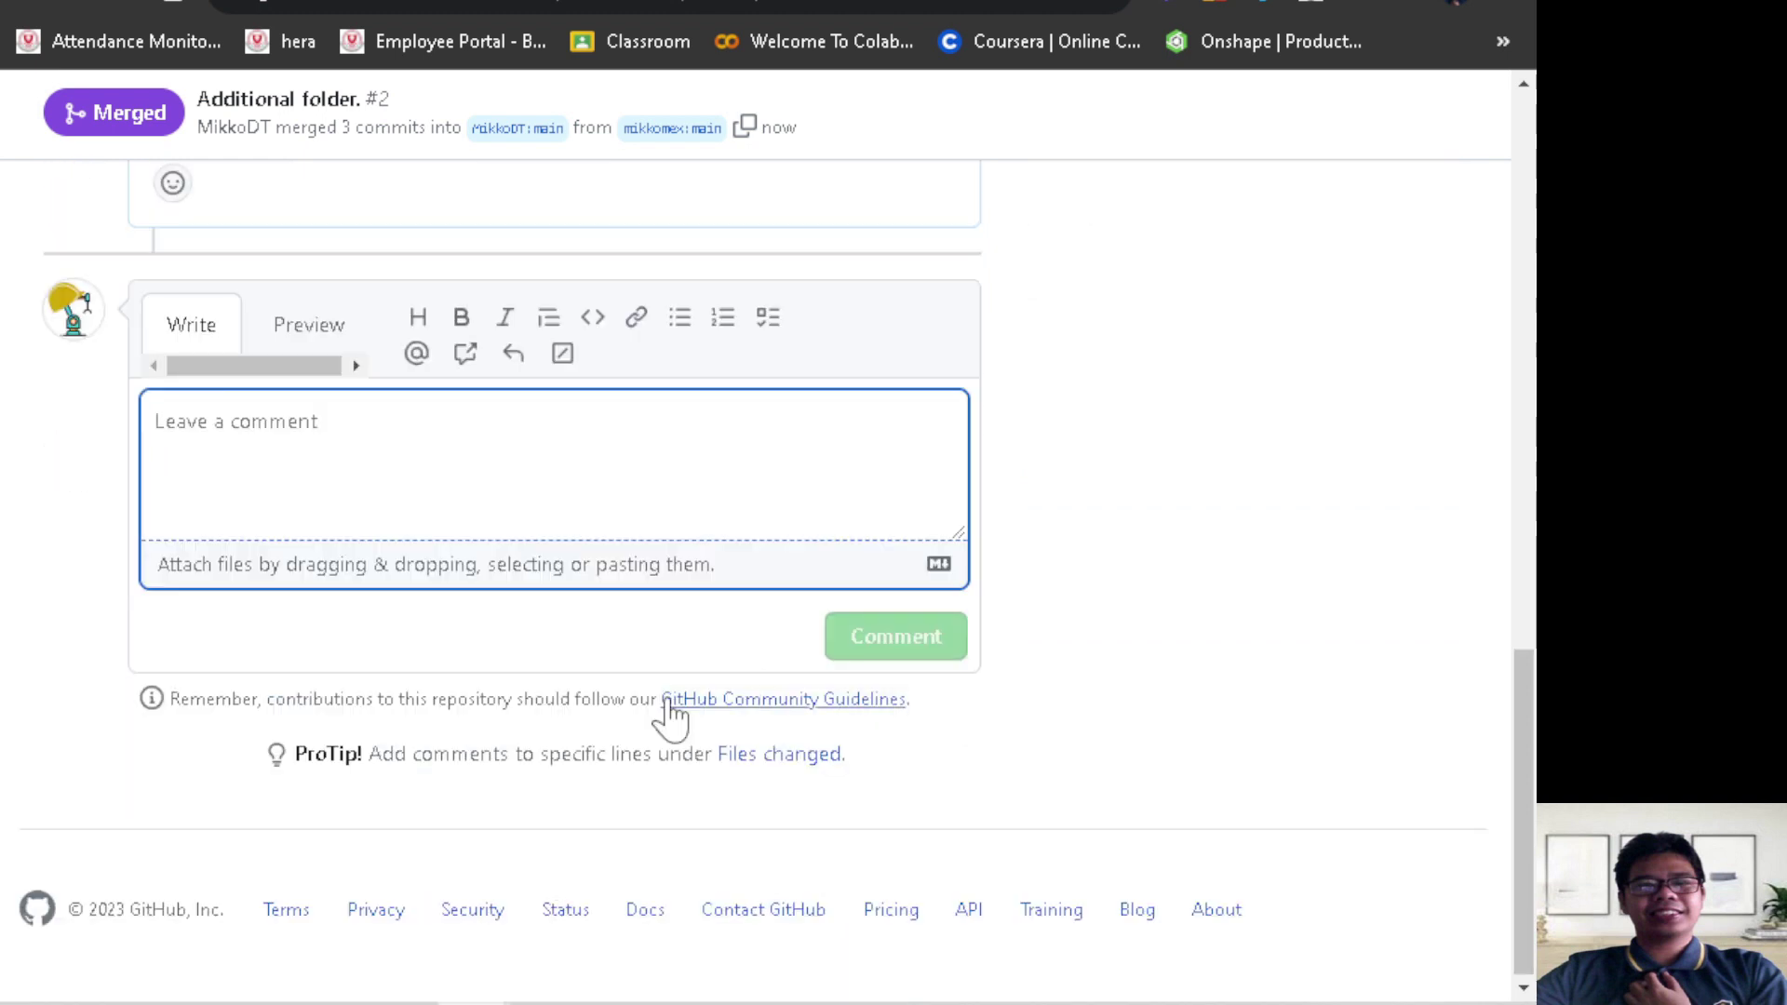
{"action": "scroll", "coordinate": [669, 715], "scroll_direction": "up", "scroll_amount": 6}
{"action": "scroll", "coordinate": [499, 689], "scroll_direction": "up", "scroll_amount": 3}
{"action": "scroll", "coordinate": [490, 722], "scroll_direction": "down", "scroll_amount": 3}
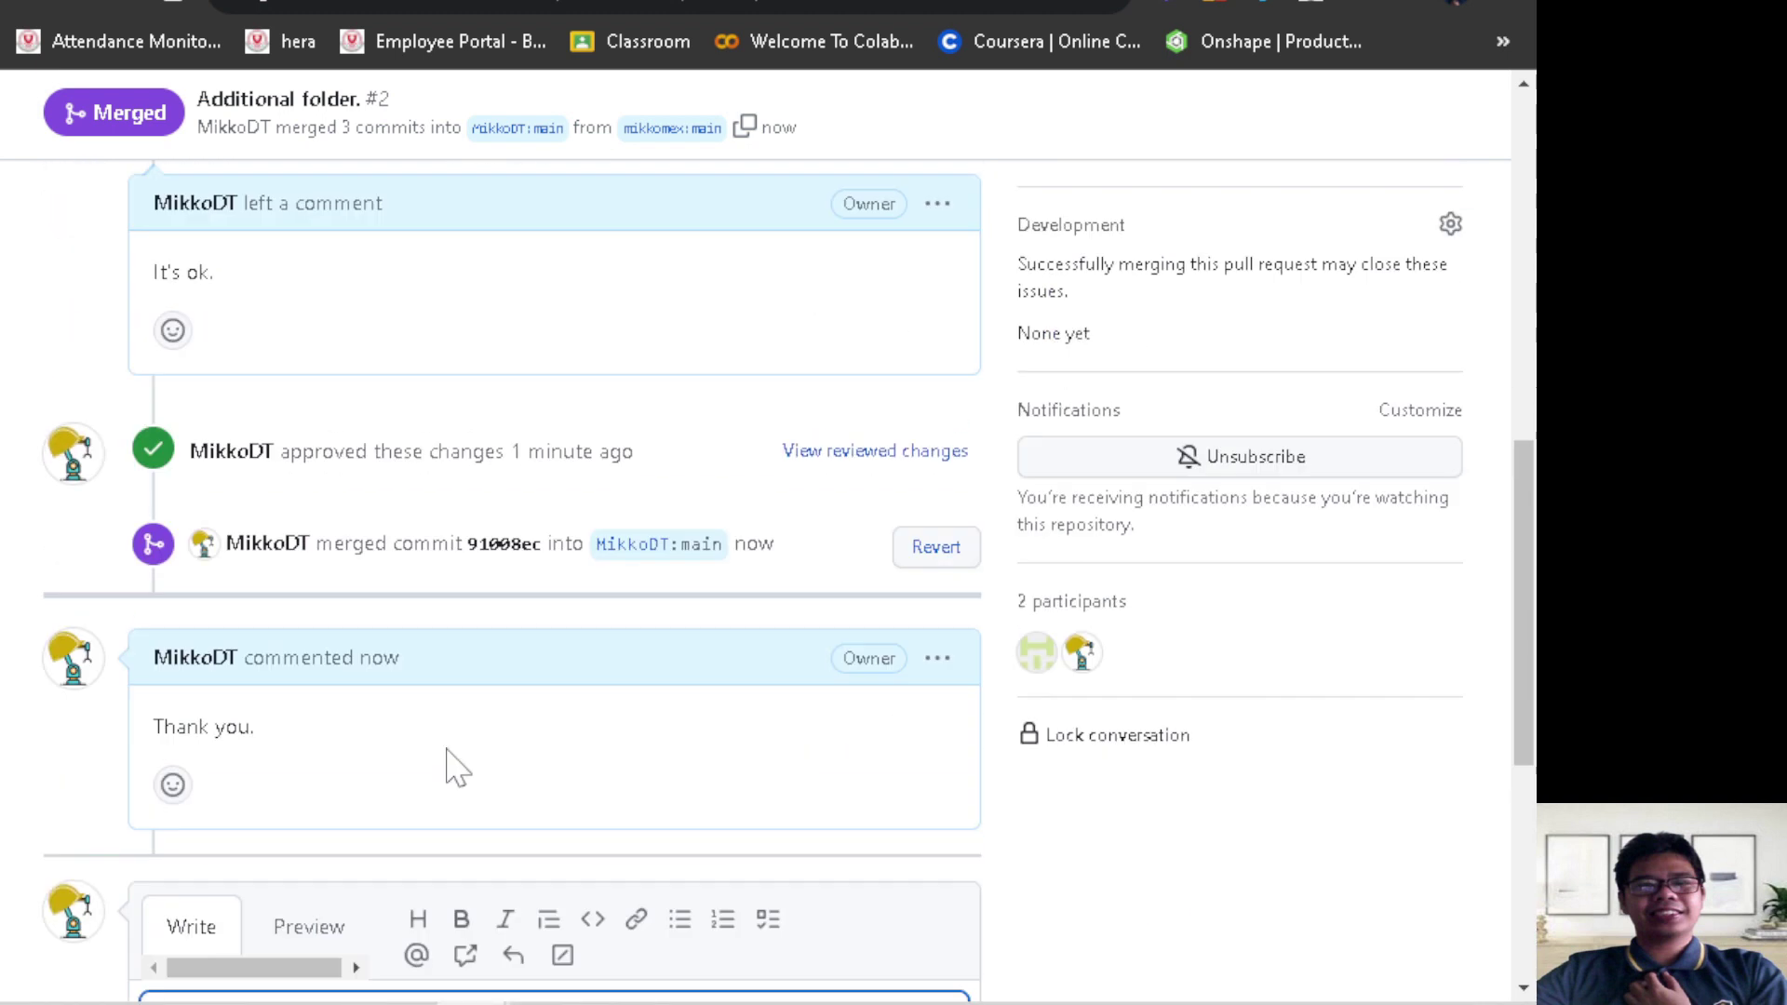
{"action": "scroll", "coordinate": [447, 759], "scroll_direction": "down", "scroll_amount": 6}
{"action": "scroll", "coordinate": [444, 768], "scroll_direction": "up", "scroll_amount": 5}
{"action": "scroll", "coordinate": [441, 777], "scroll_direction": "up", "scroll_amount": 2}
{"action": "scroll", "coordinate": [439, 777], "scroll_direction": "up", "scroll_amount": 8}
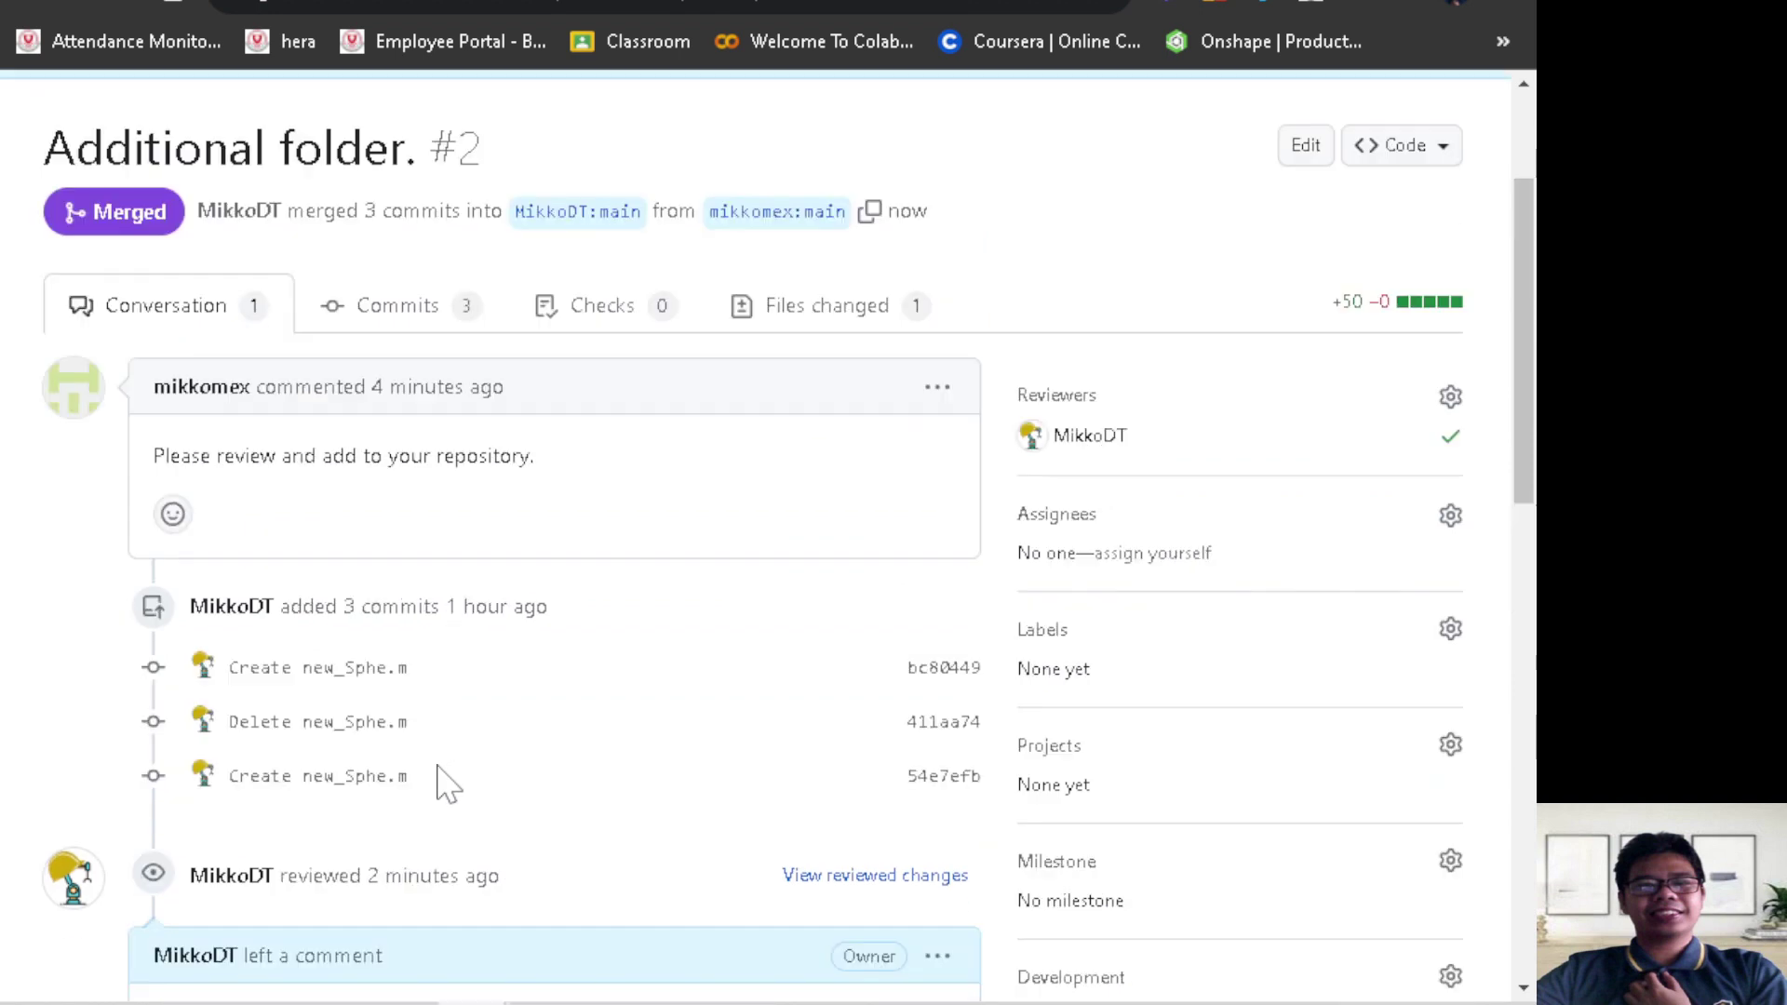
{"action": "scroll", "coordinate": [447, 777], "scroll_direction": "down", "scroll_amount": 3}
{"action": "scroll", "coordinate": [452, 778], "scroll_direction": "up", "scroll_amount": 3}
{"action": "scroll", "coordinate": [453, 778], "scroll_direction": "up", "scroll_amount": 2}
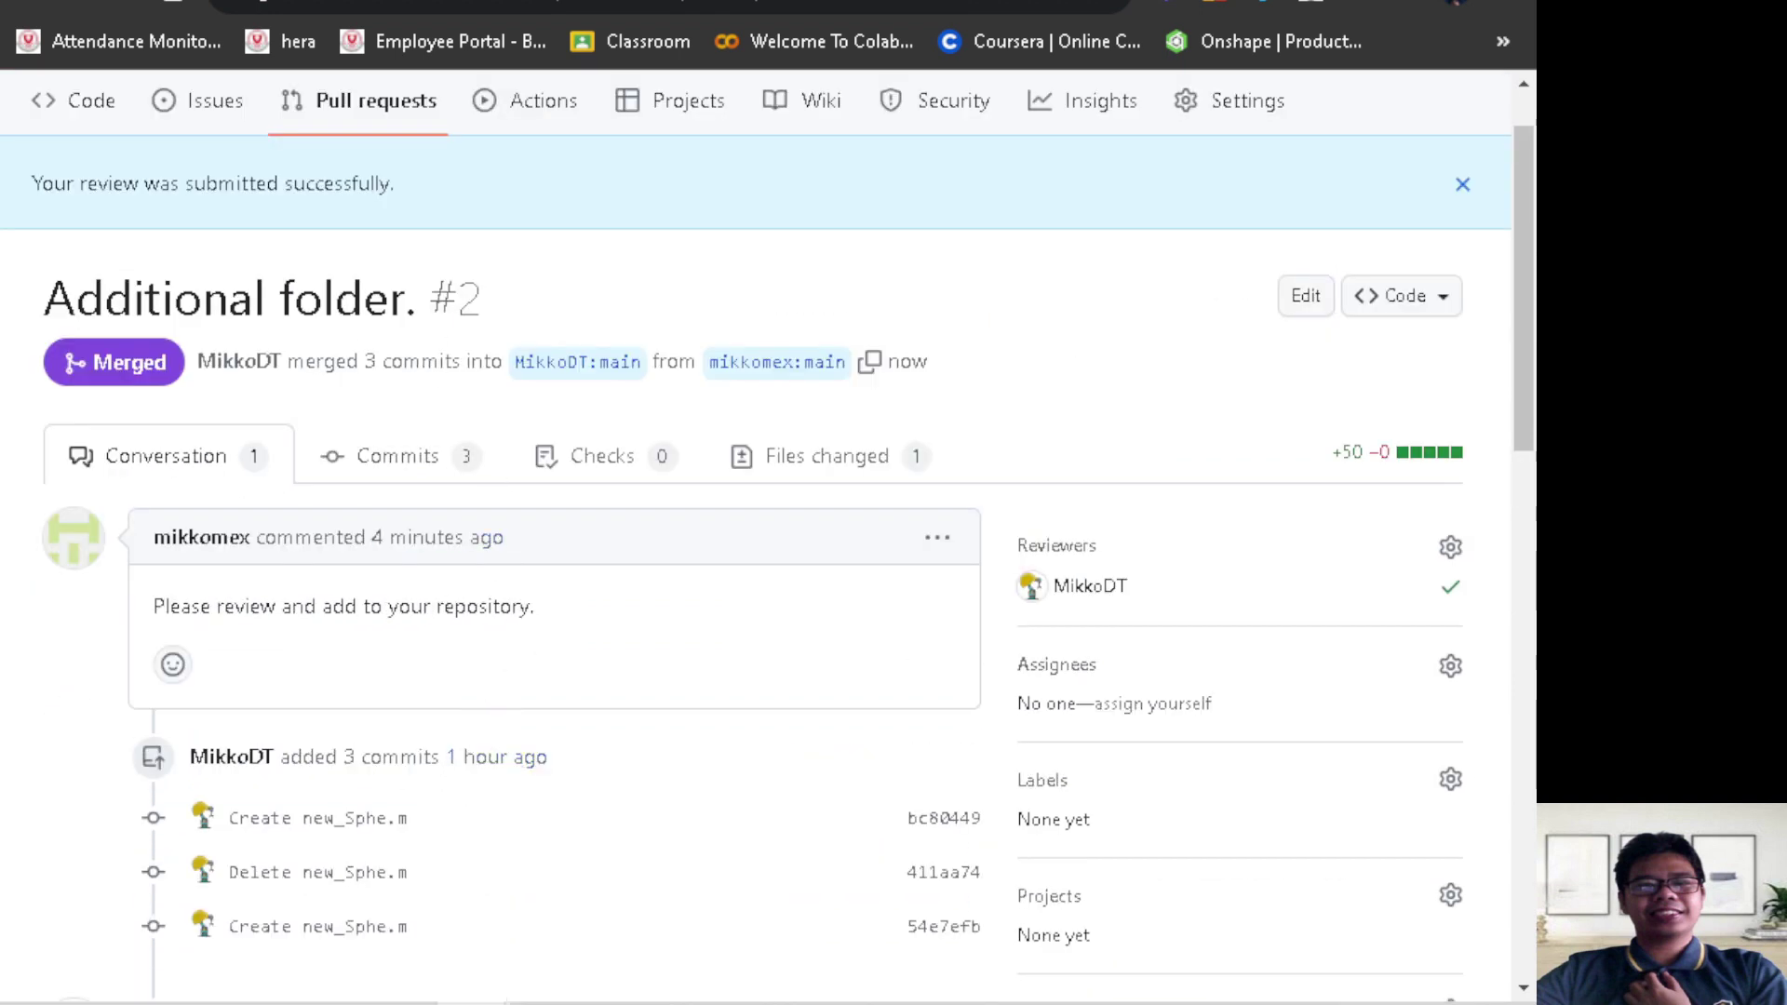
{"action": "scroll", "coordinate": [224, 224], "scroll_direction": "up", "scroll_amount": 1}
Return to the repository's Code page, then switch to the contributor's browser window
{"action": "left_click", "coordinate": [104, 212]}
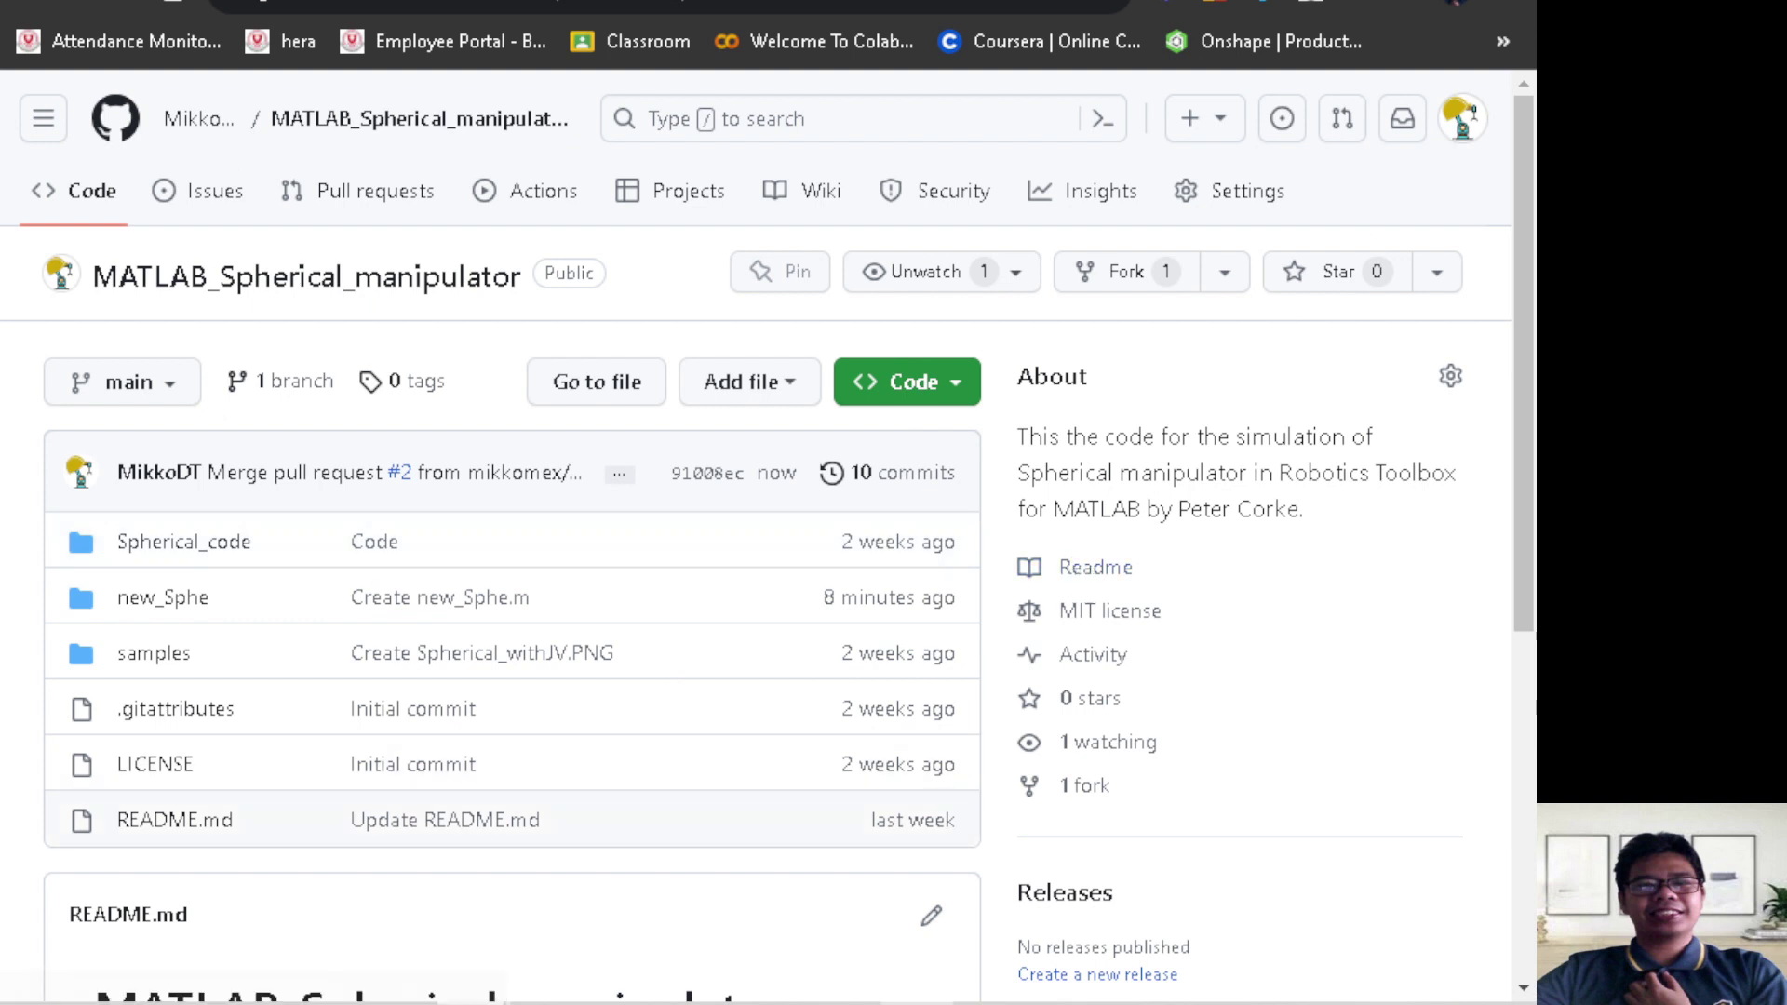
{"action": "left_click", "coordinate": [843, 875]}
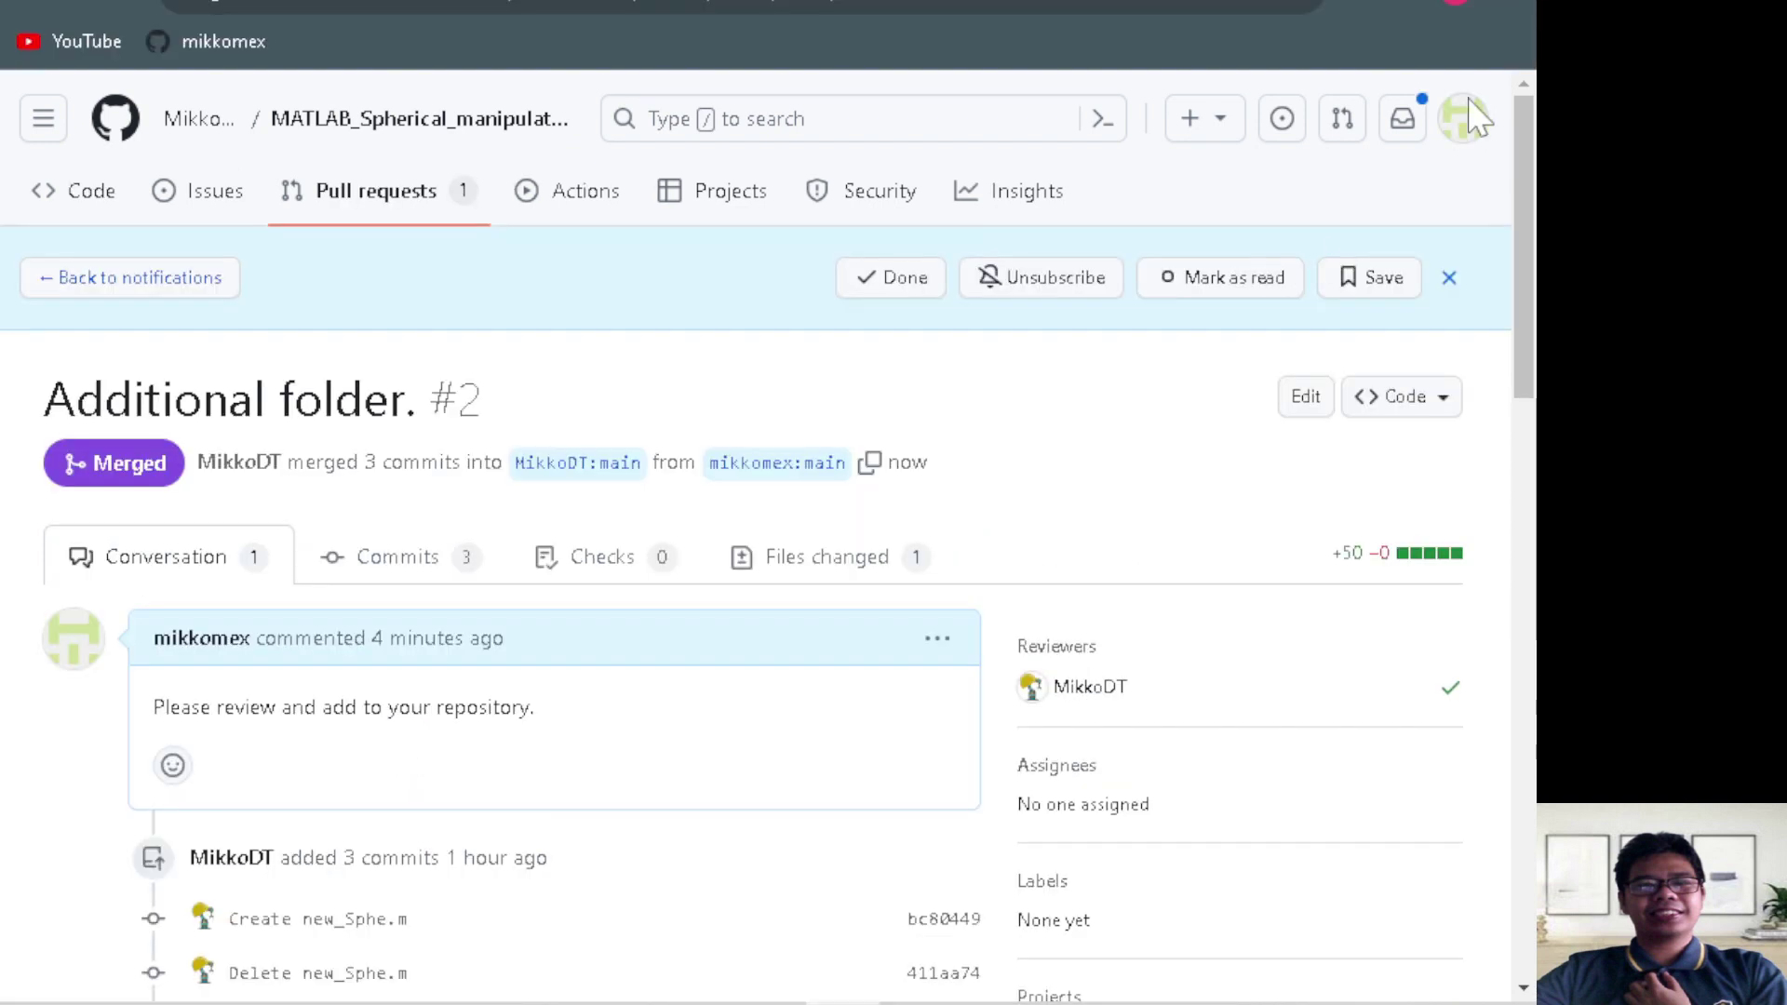
{"action": "mouse_move", "coordinate": [199, 120]}
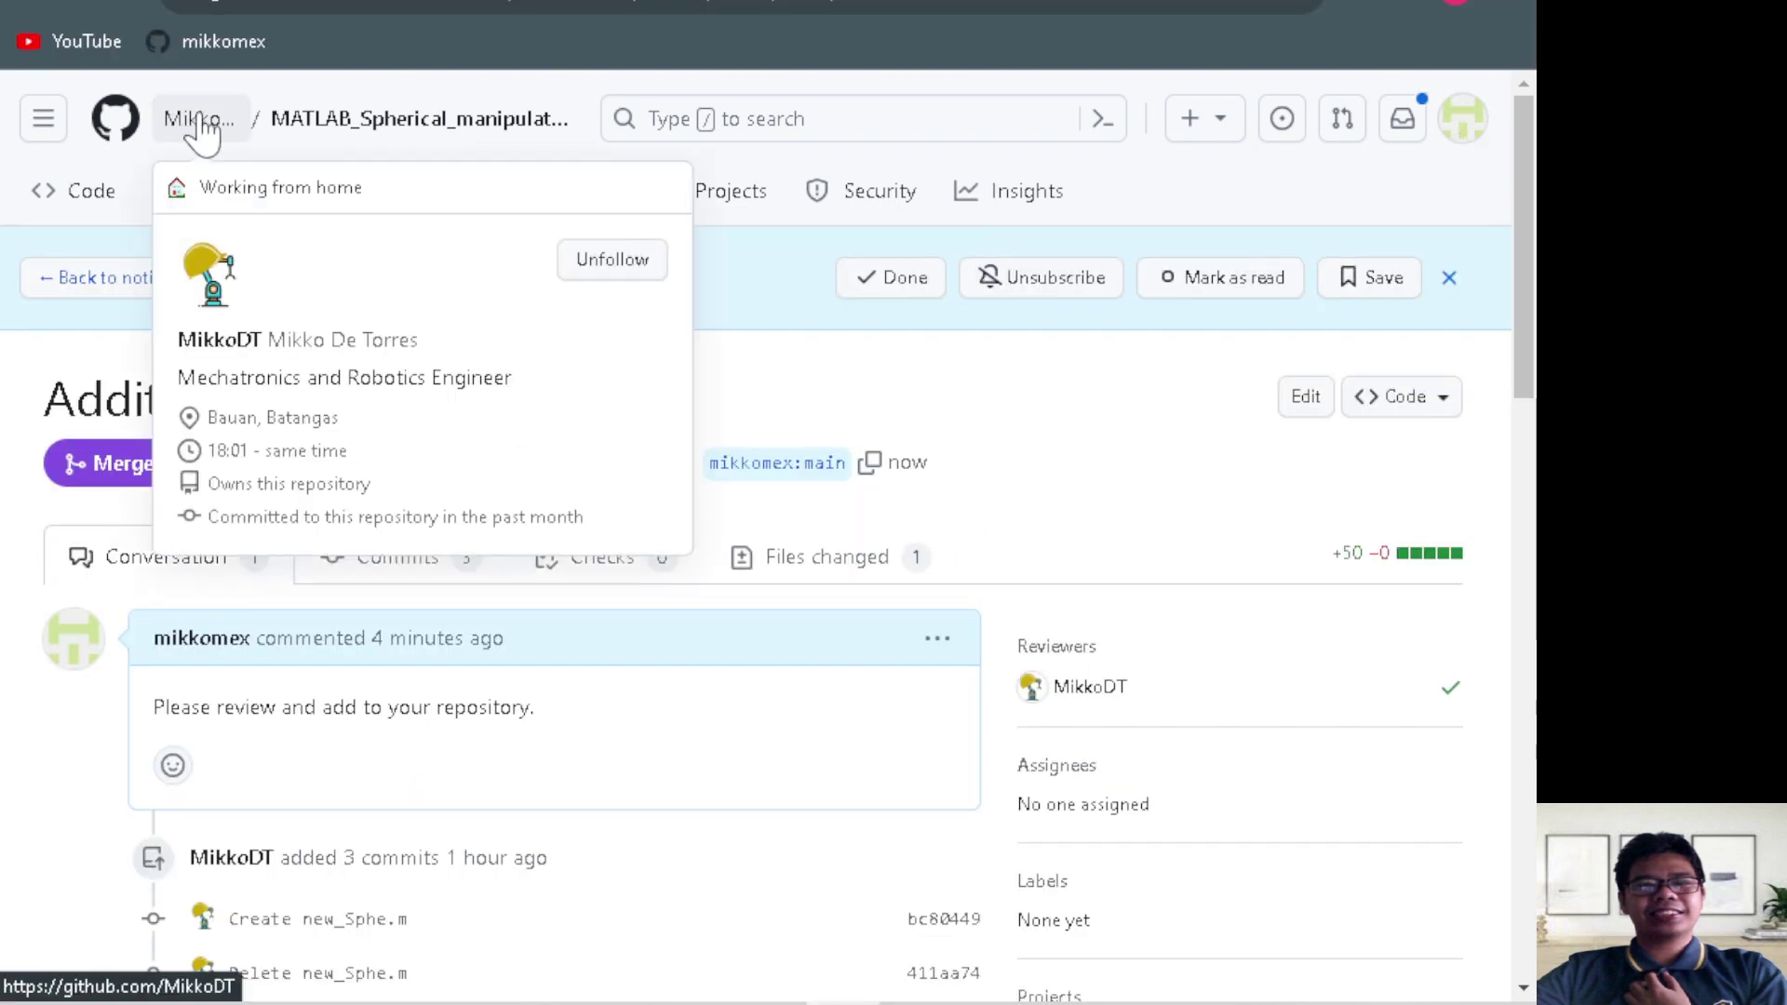
As the contributor, open merged pull request #2 from notifications, then the upstream repository's code page
{"action": "left_click", "coordinate": [1462, 121]}
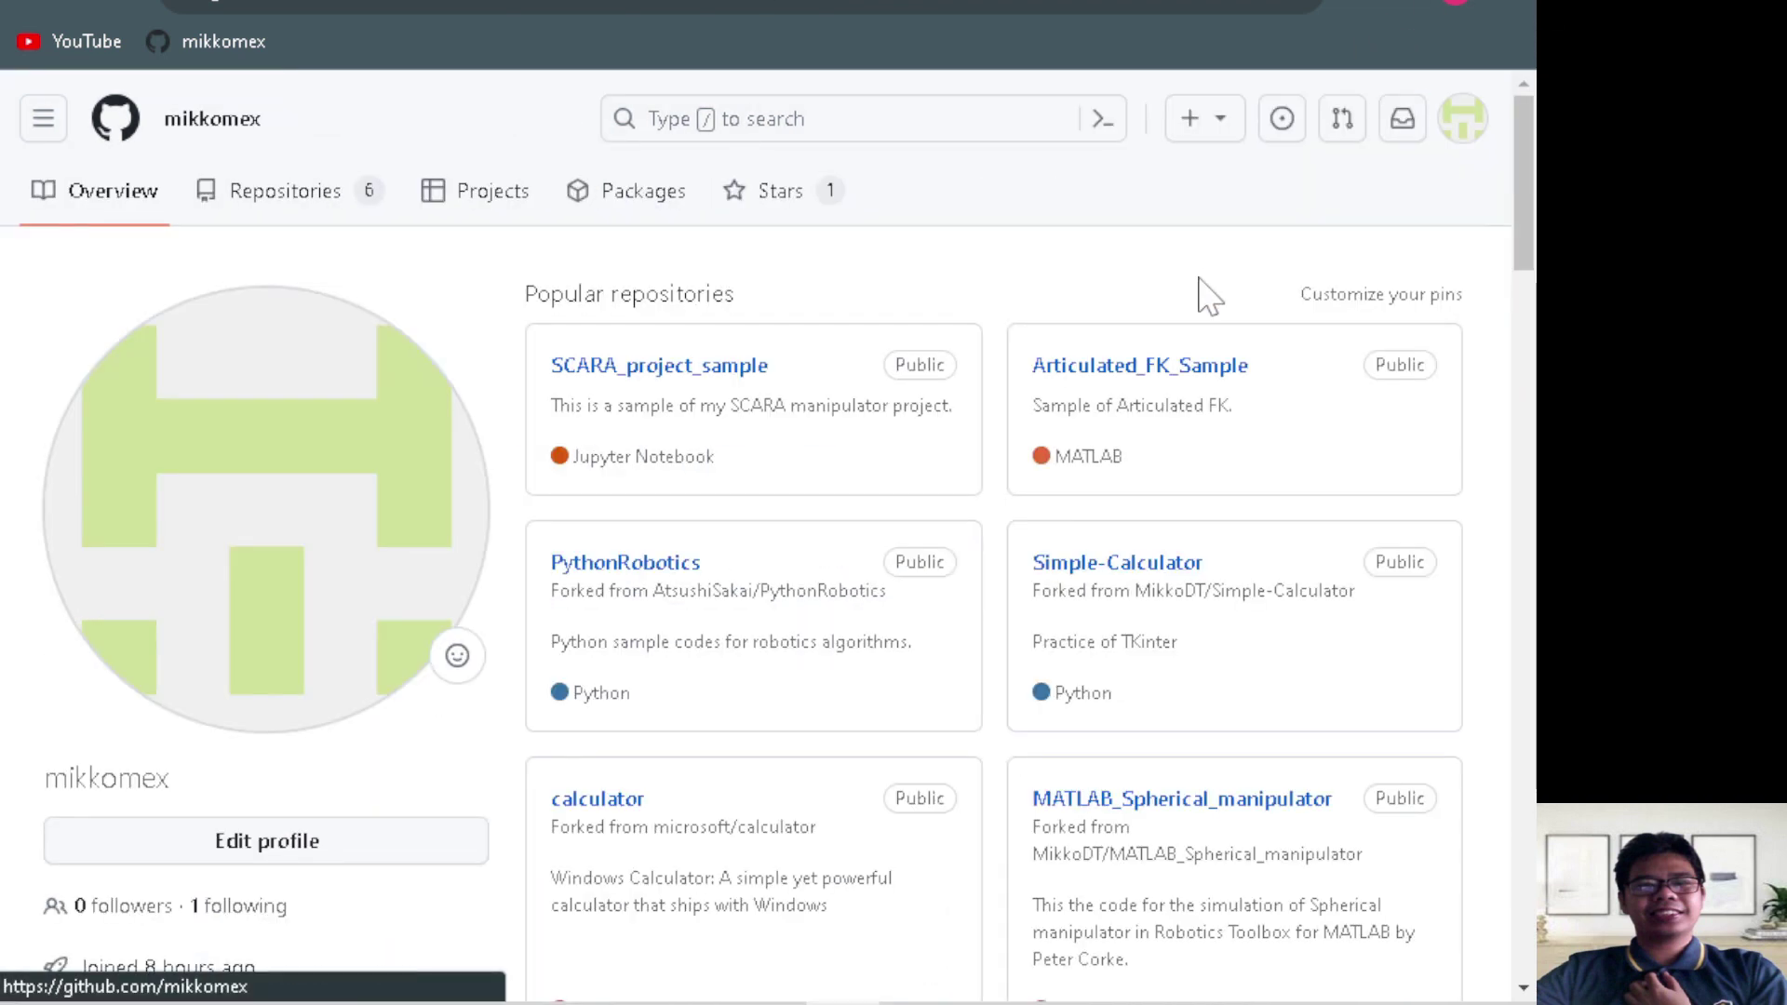
{"action": "left_click", "coordinate": [1399, 119]}
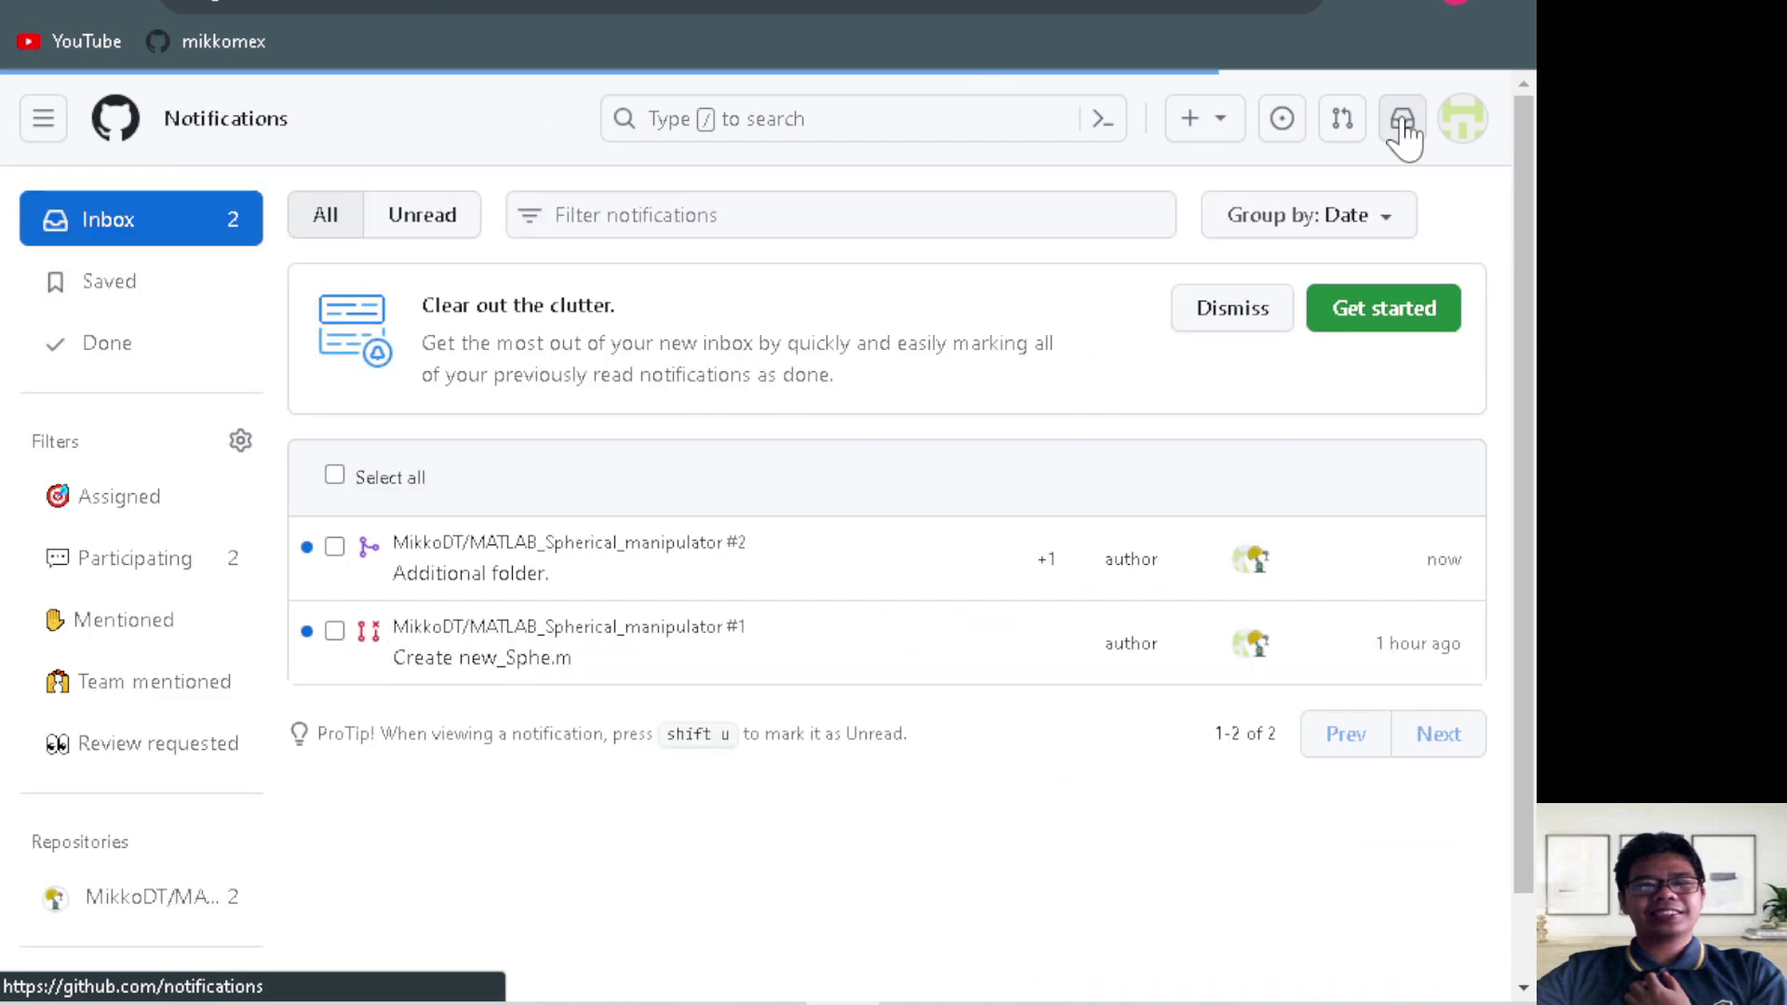
{"action": "left_click", "coordinate": [683, 579]}
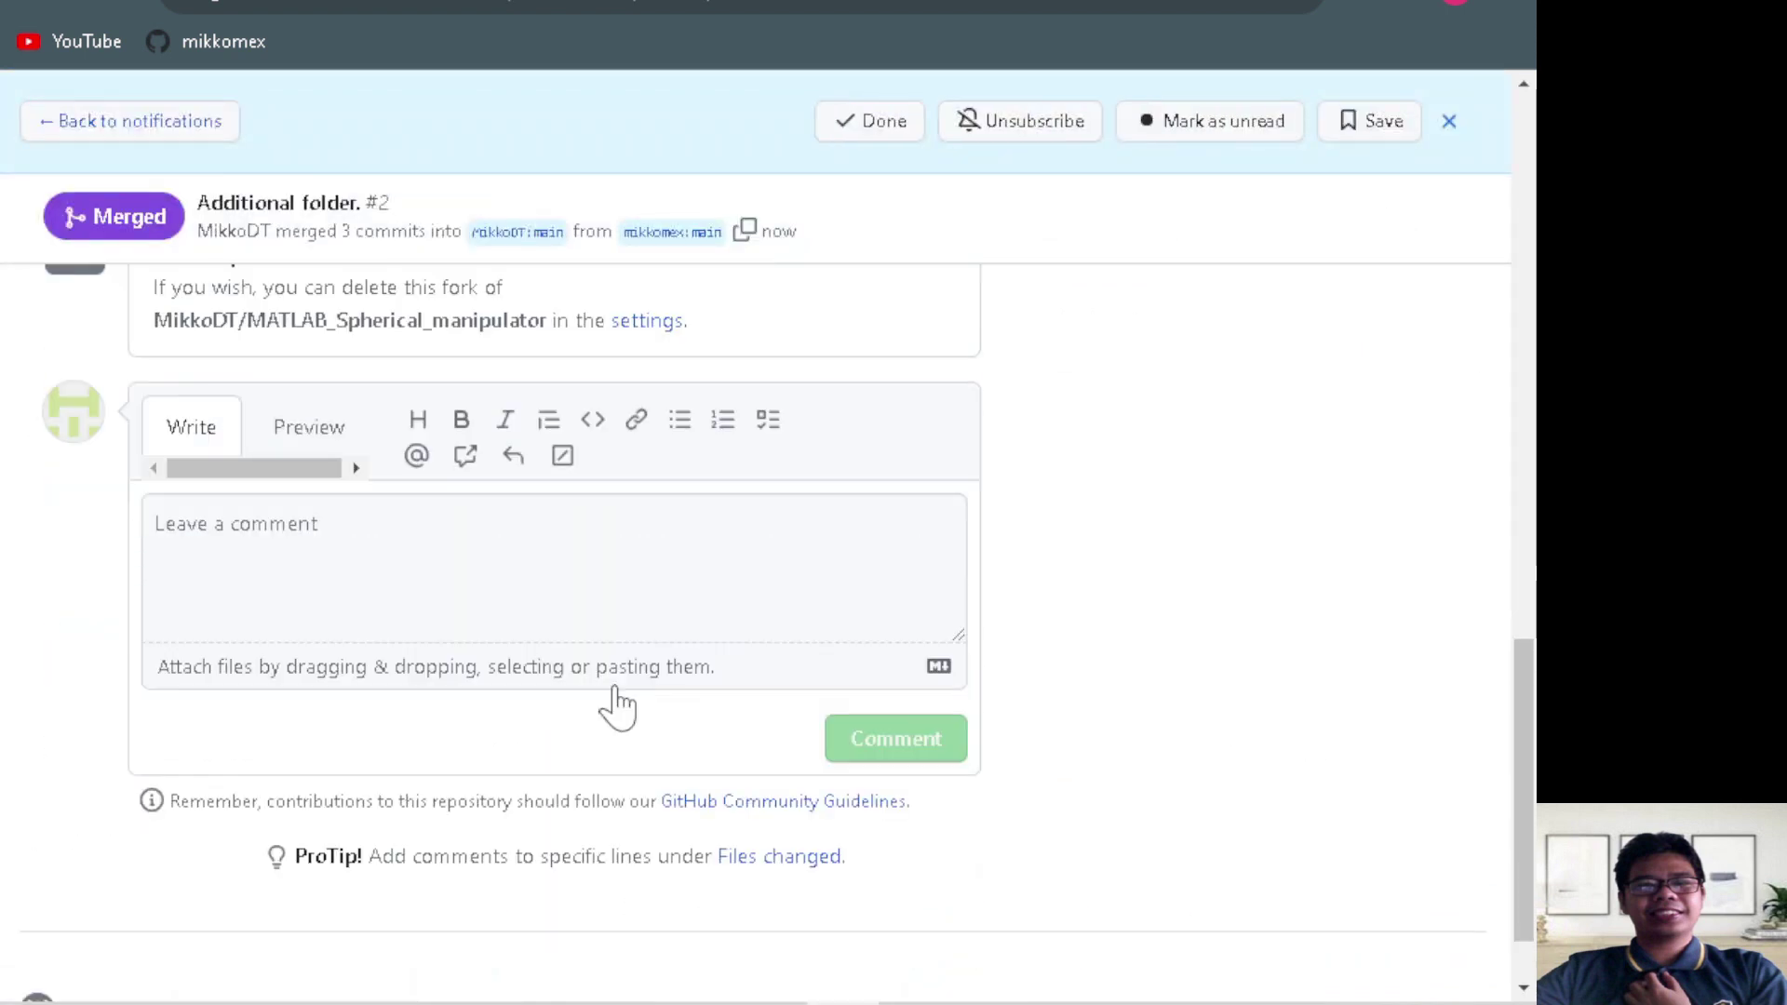
{"action": "scroll", "coordinate": [1112, 650], "scroll_direction": "up", "scroll_amount": 5}
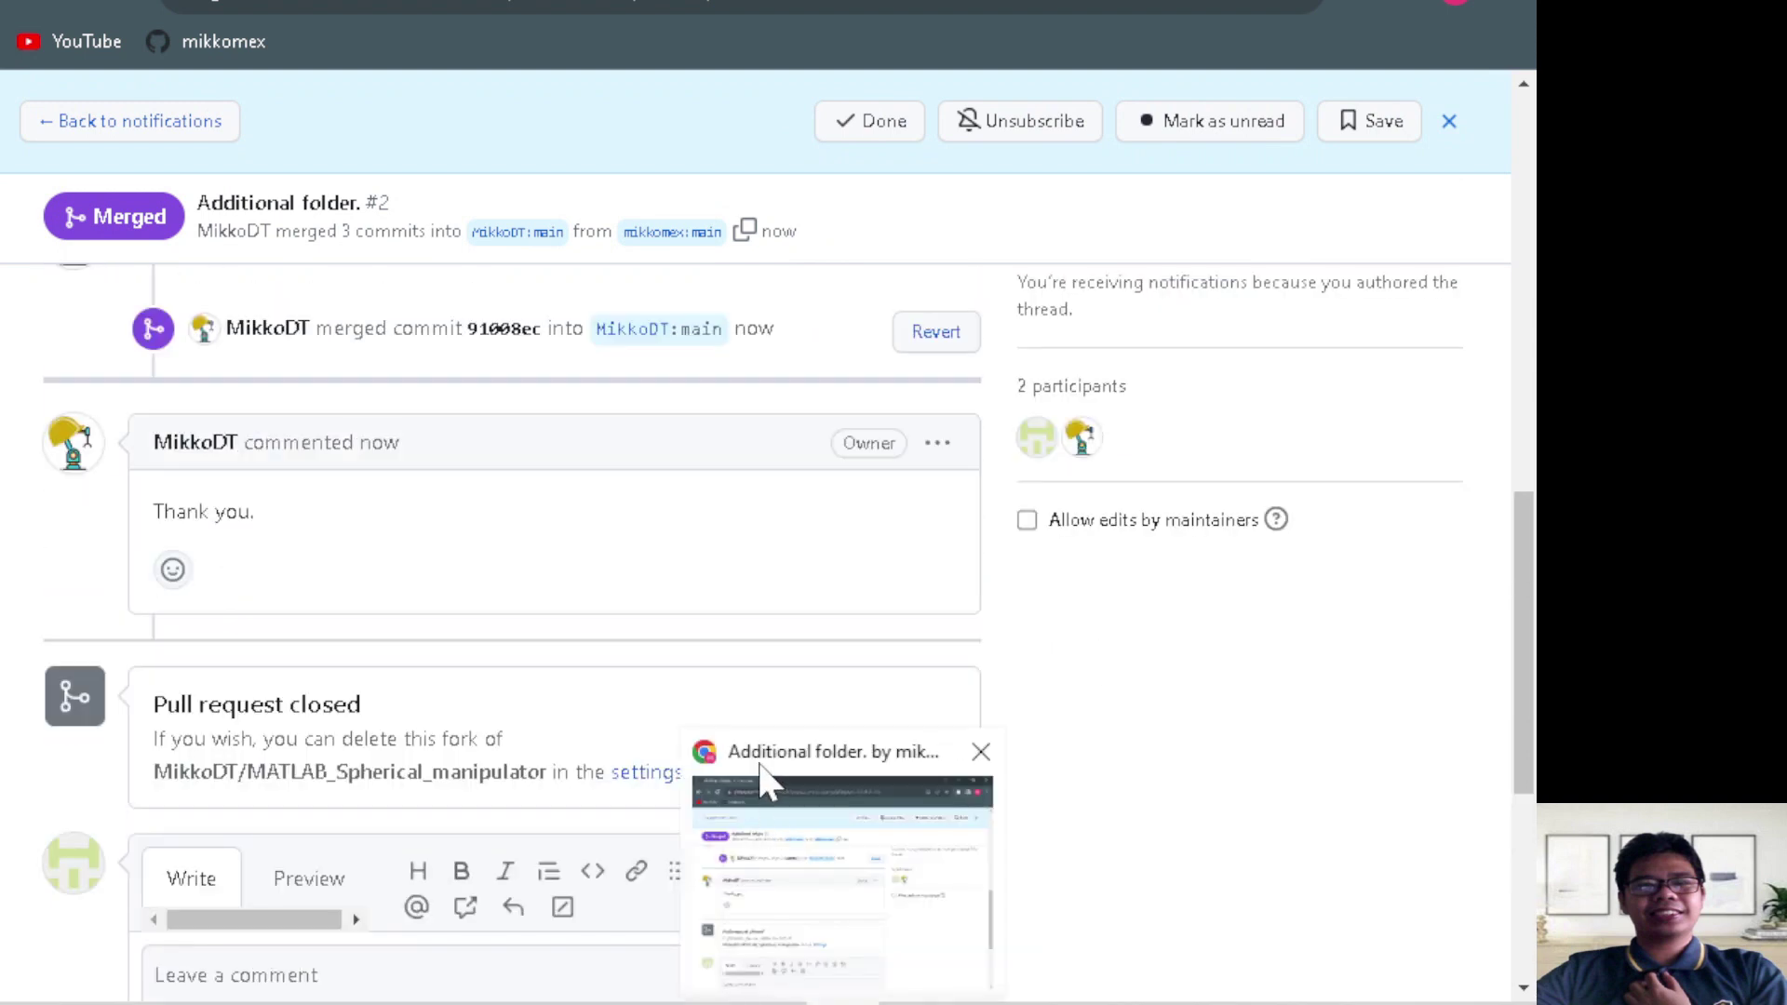
{"action": "scroll", "coordinate": [619, 626], "scroll_direction": "up", "scroll_amount": 2}
{"action": "scroll", "coordinate": [579, 627], "scroll_direction": "up", "scroll_amount": 3}
{"action": "scroll", "coordinate": [539, 511], "scroll_direction": "up", "scroll_amount": 5}
{"action": "scroll", "coordinate": [377, 349], "scroll_direction": "up", "scroll_amount": 2}
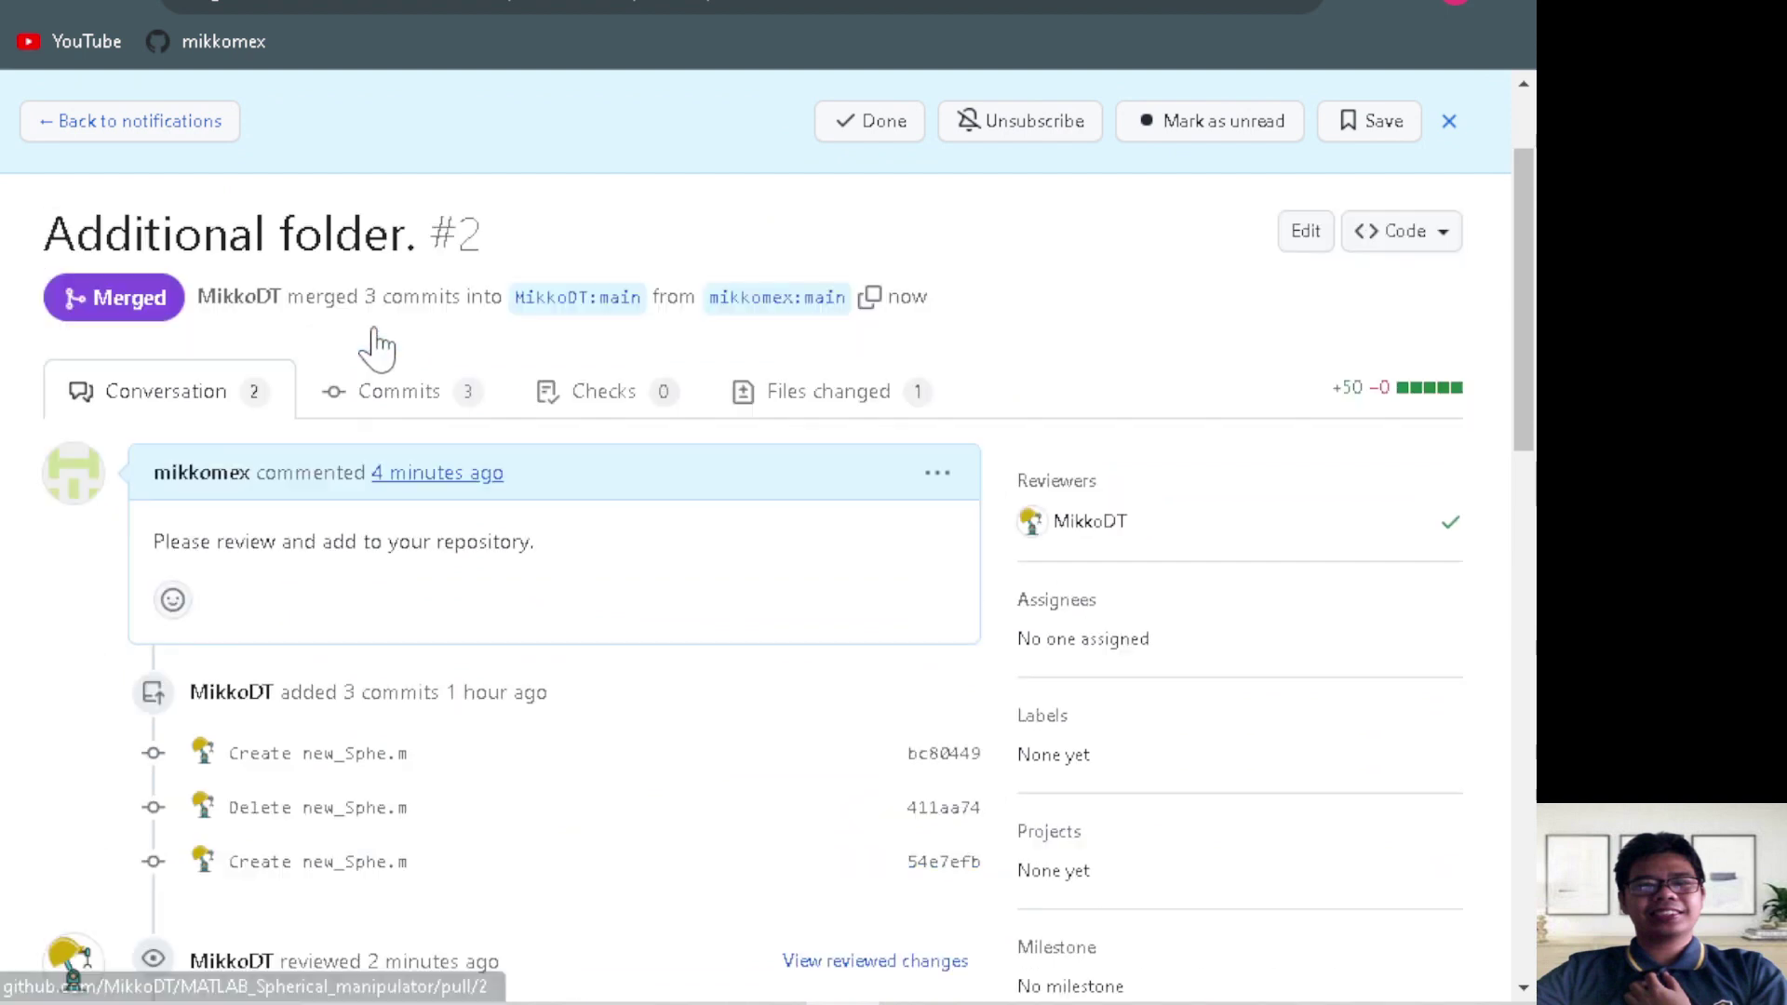
{"action": "scroll", "coordinate": [377, 350], "scroll_direction": "up", "scroll_amount": 2}
{"action": "left_click", "coordinate": [116, 179]}
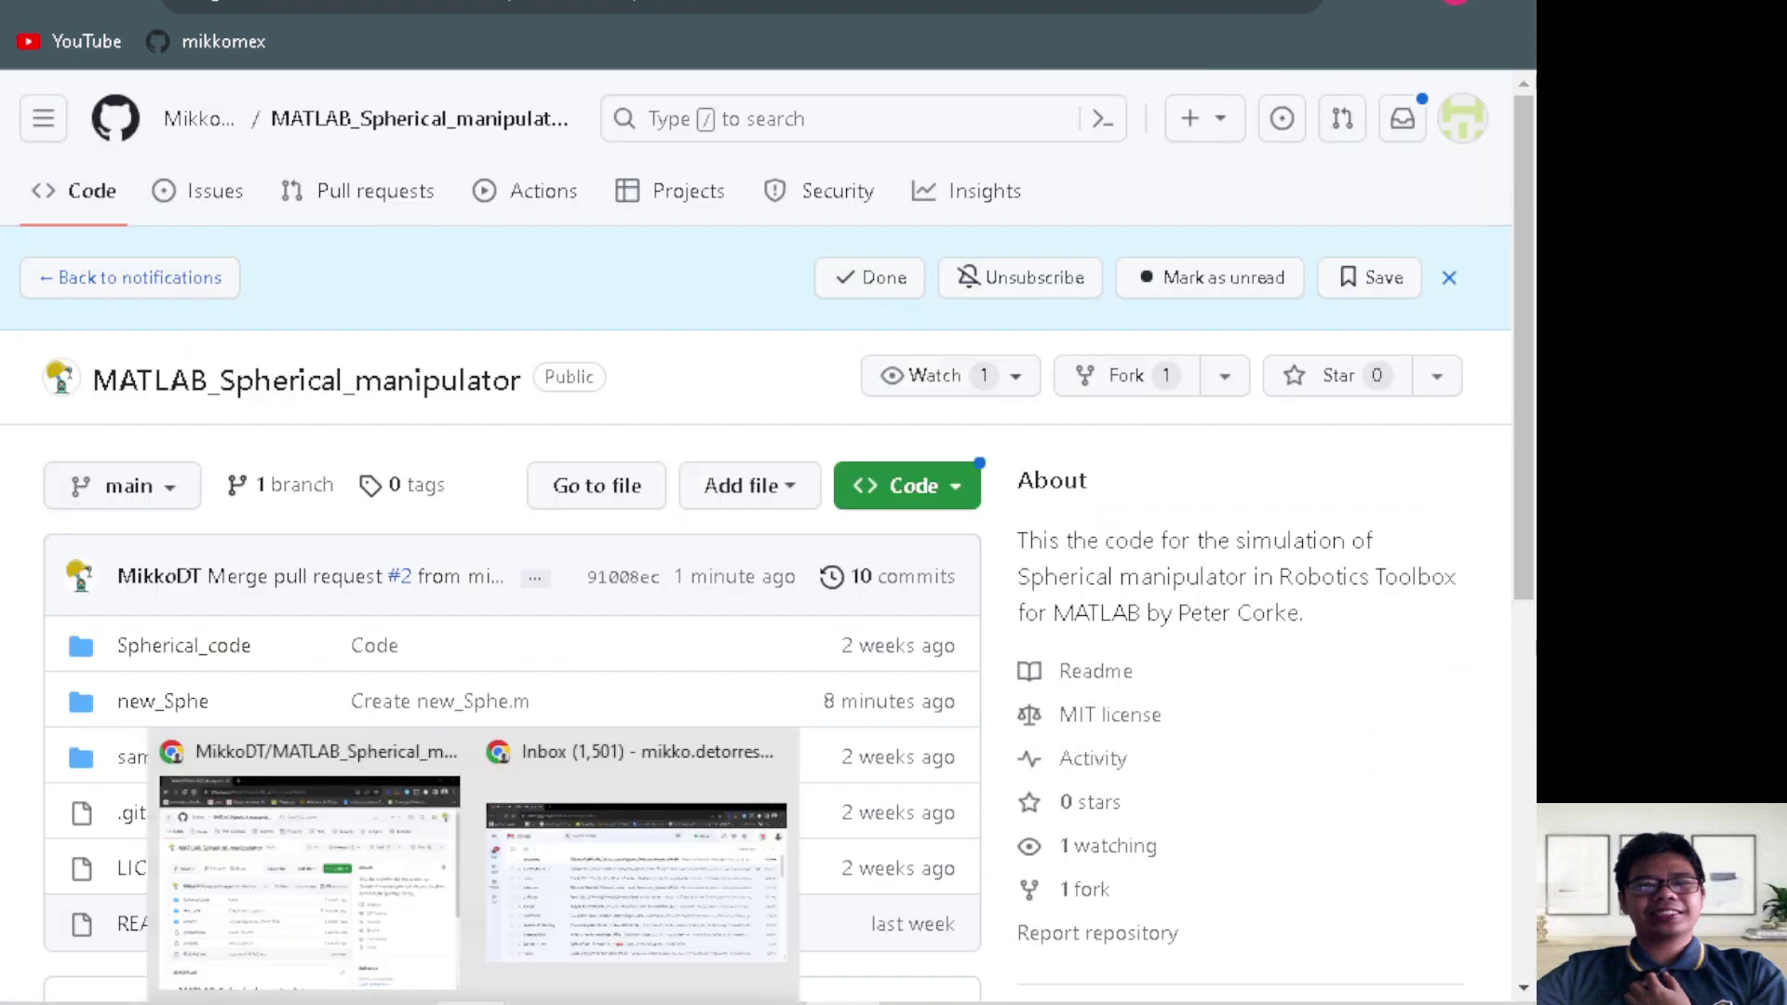
{"action": "left_click", "coordinate": [388, 944]}
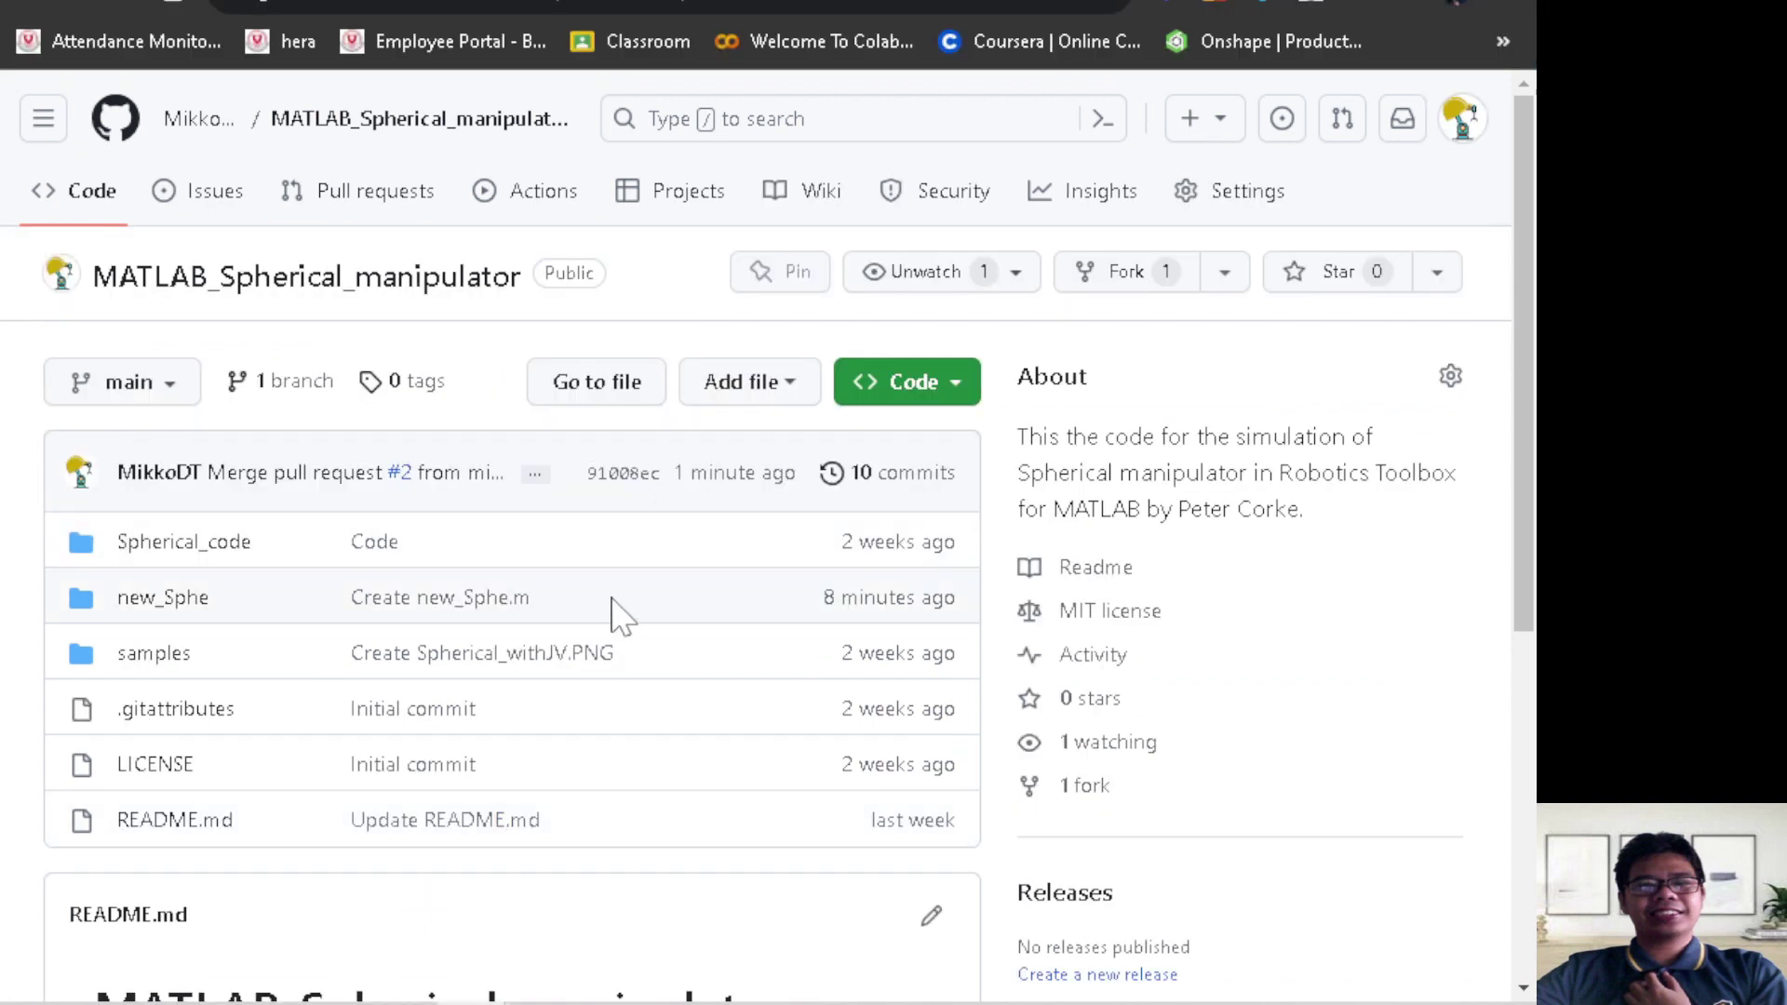
{"action": "scroll", "coordinate": [620, 612], "scroll_direction": "down", "scroll_amount": 3}
{"action": "scroll", "coordinate": [620, 615], "scroll_direction": "down", "scroll_amount": 3}
{"action": "scroll", "coordinate": [619, 614], "scroll_direction": "up", "scroll_amount": 2}
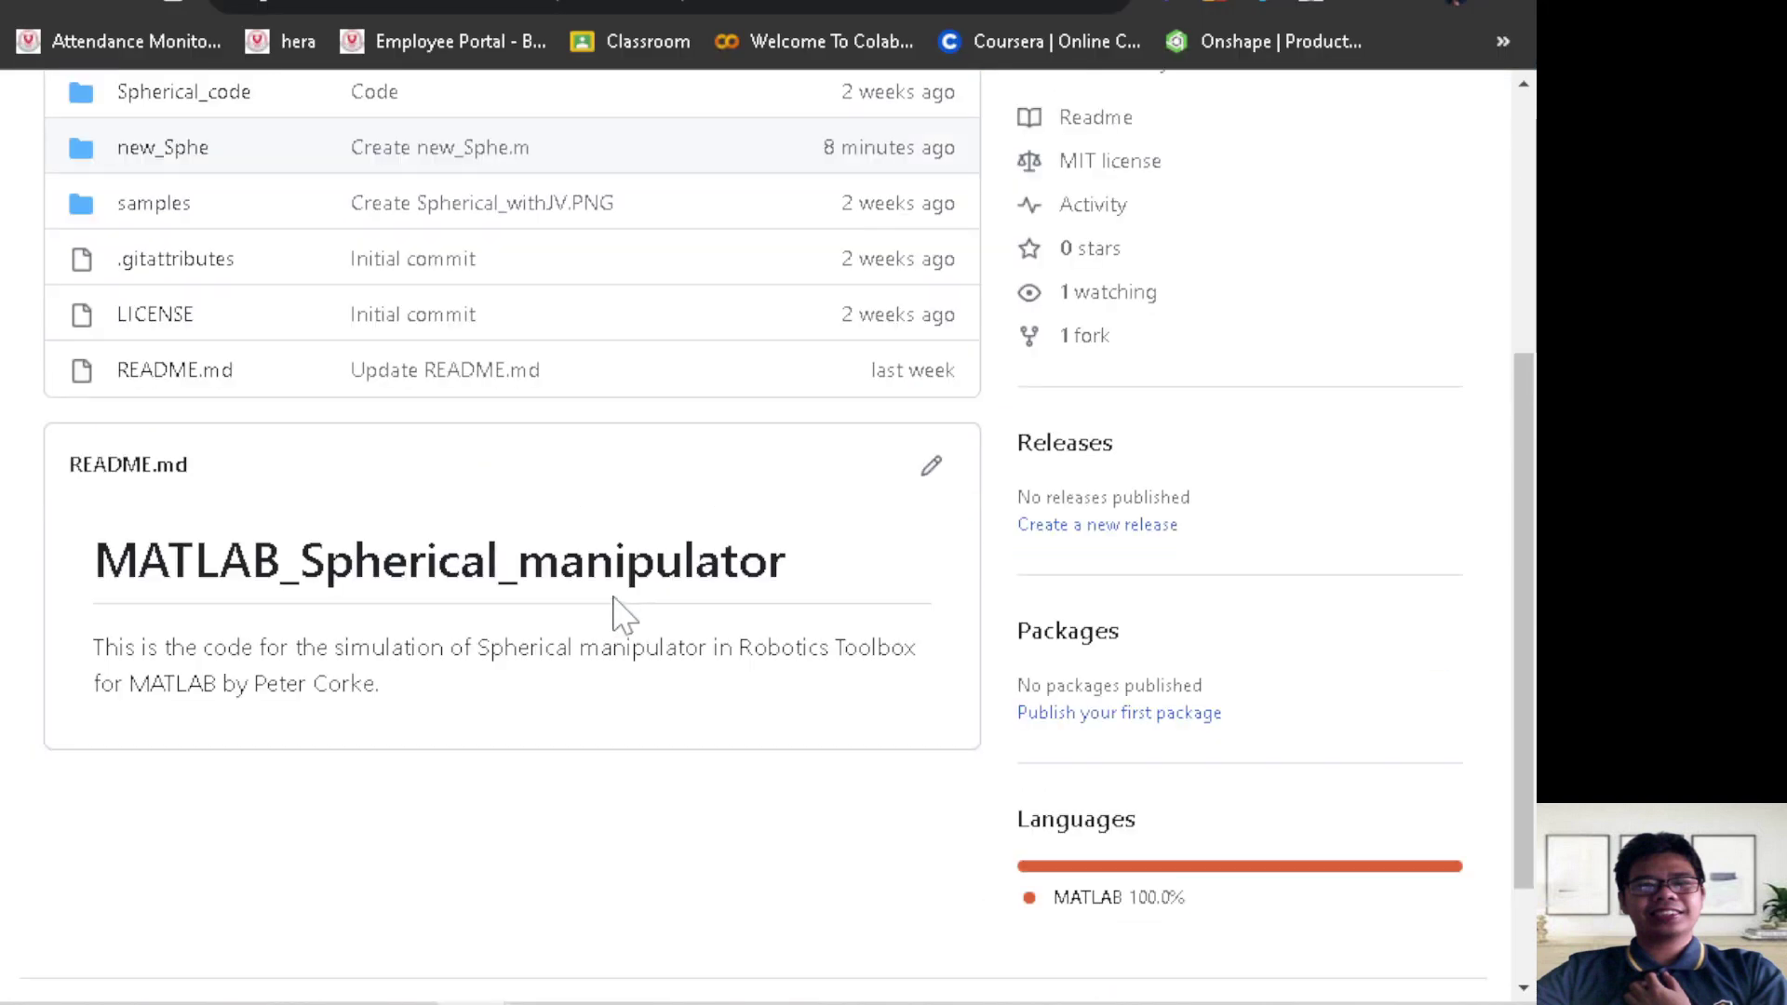
{"action": "scroll", "coordinate": [620, 615], "scroll_direction": "up", "scroll_amount": 3}
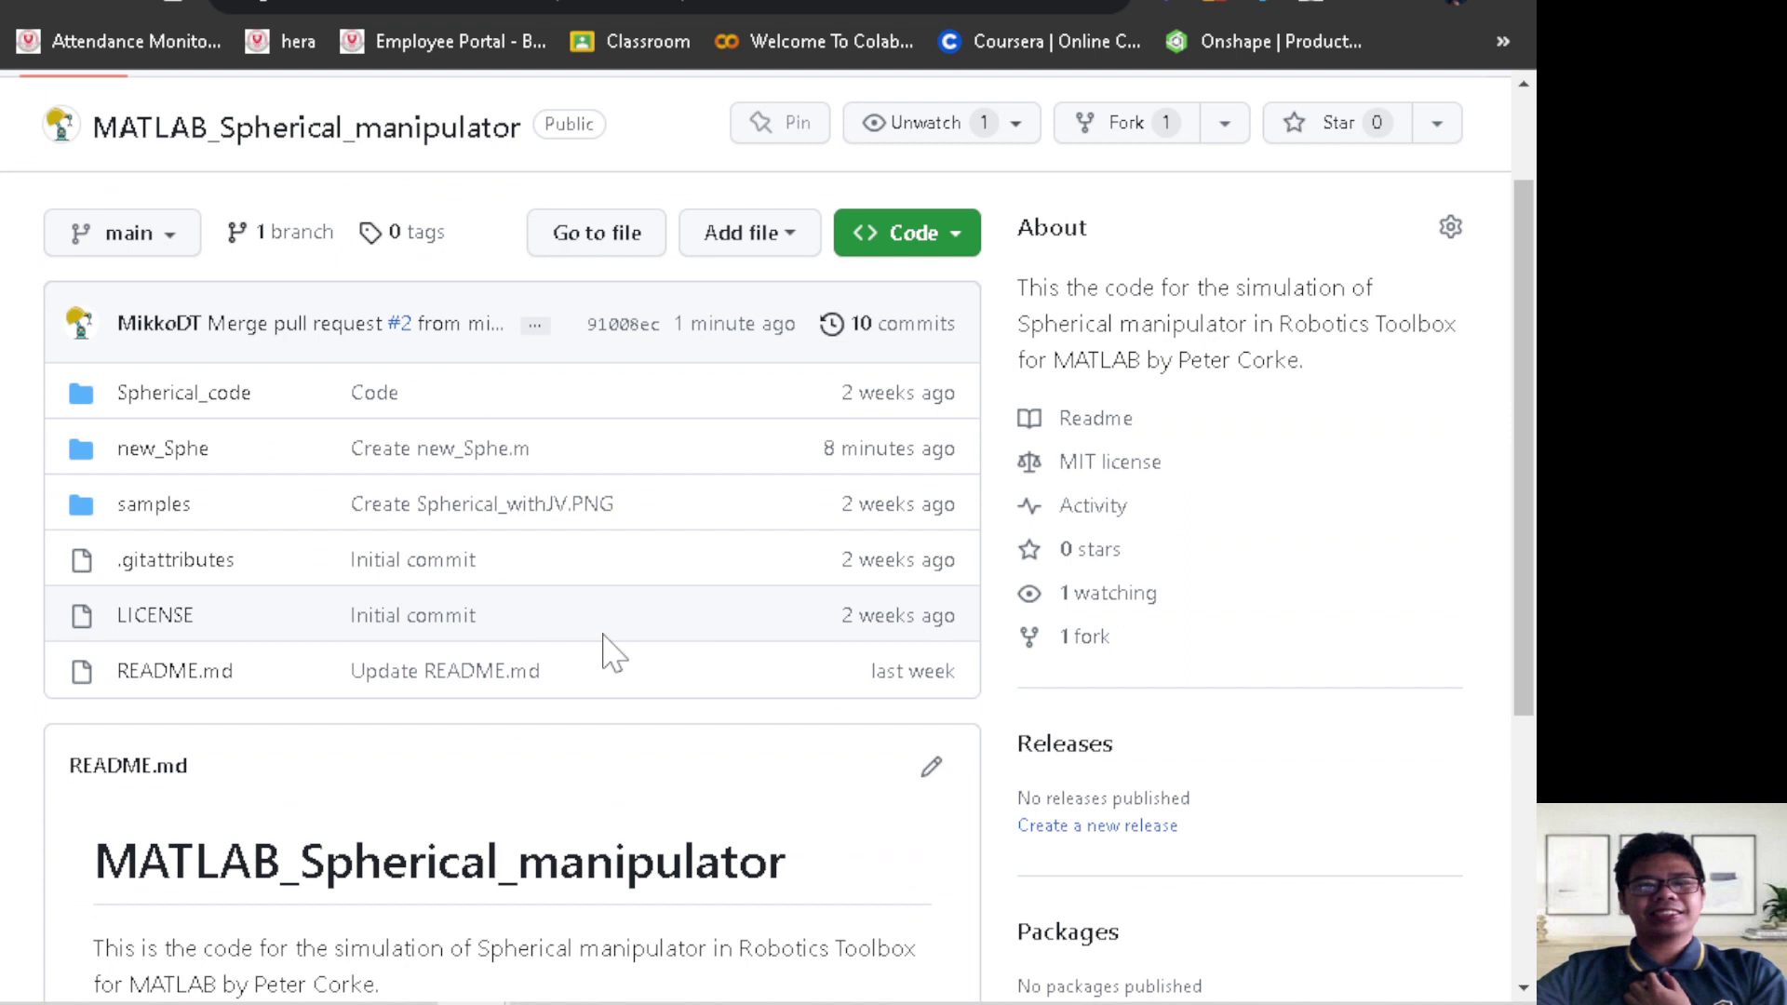
{"action": "scroll", "coordinate": [606, 646], "scroll_direction": "up", "scroll_amount": 2}
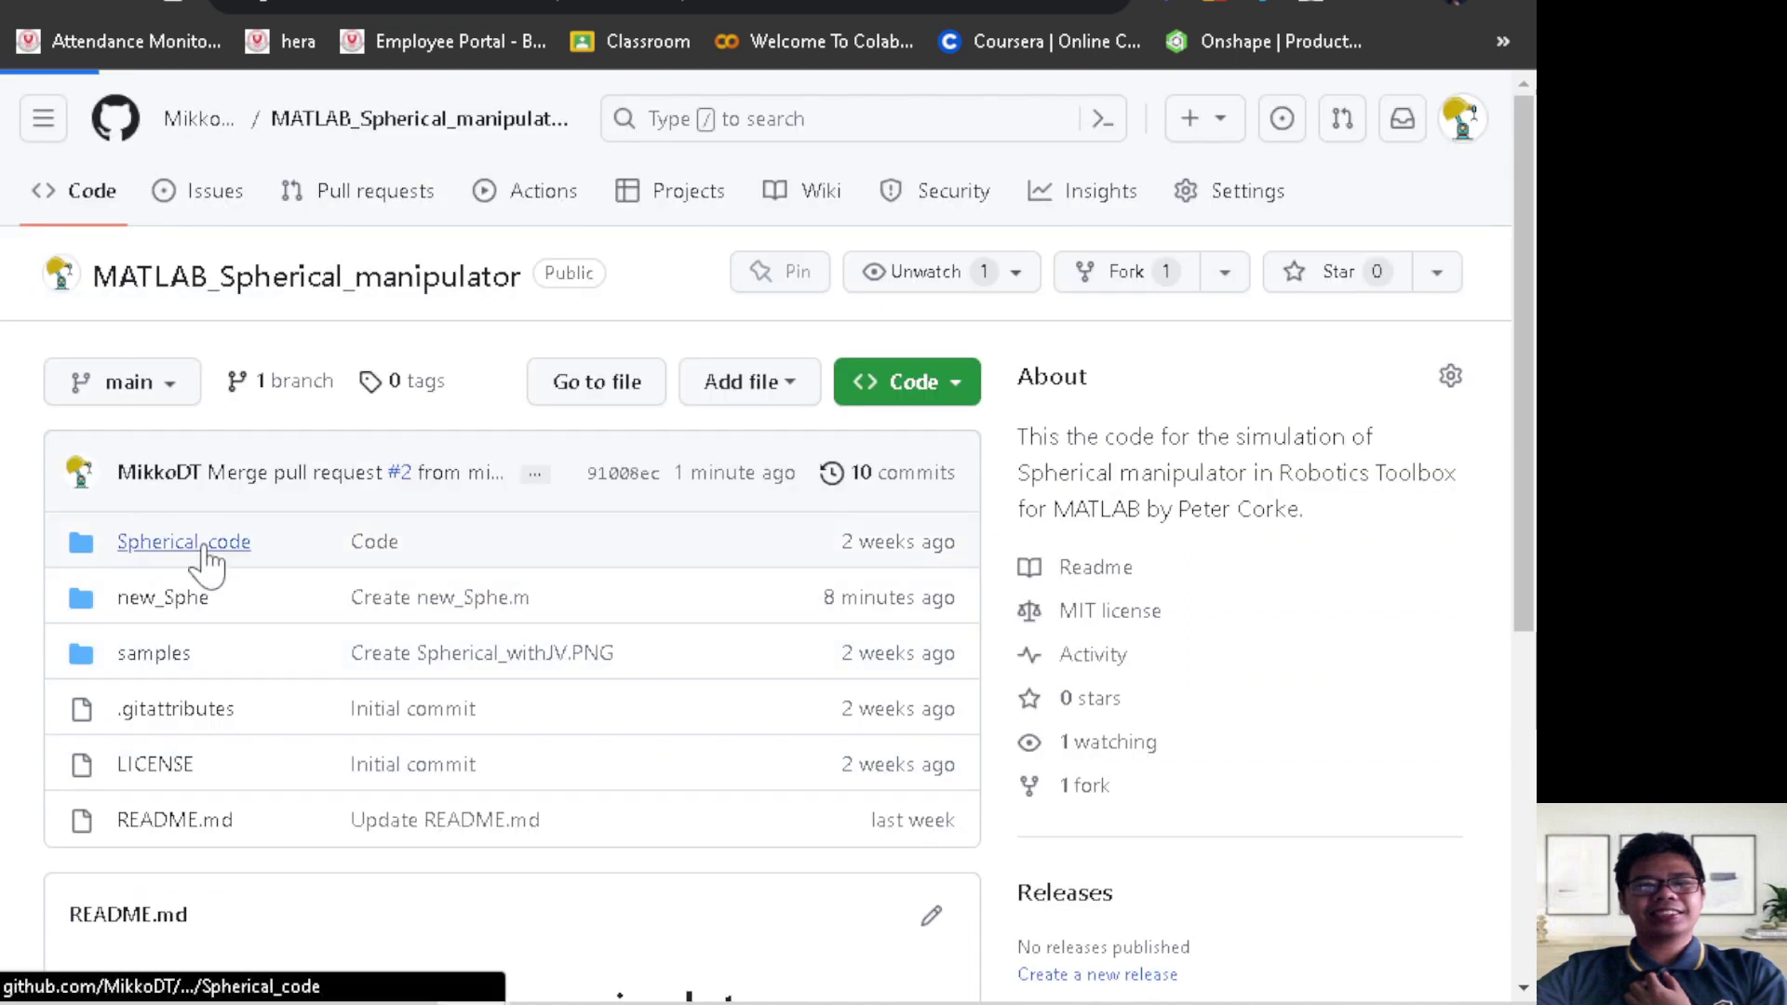
{"action": "left_click", "coordinate": [196, 543]}
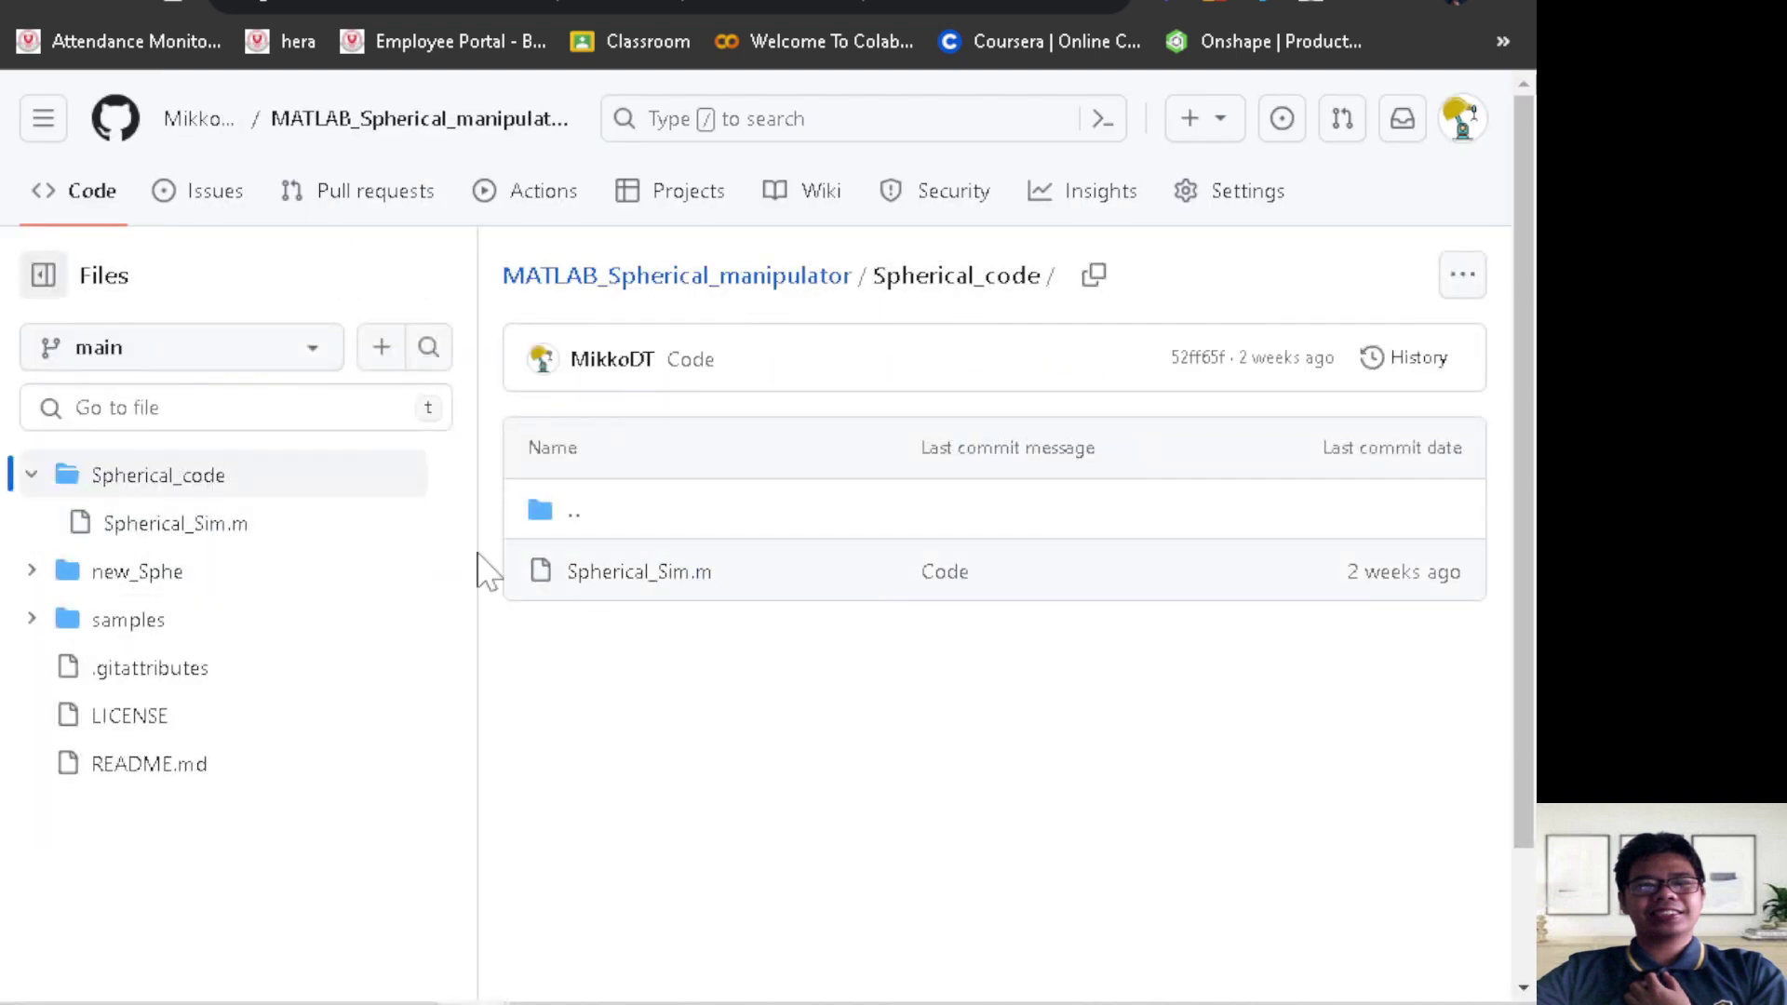
{"action": "left_click", "coordinate": [28, 17]}
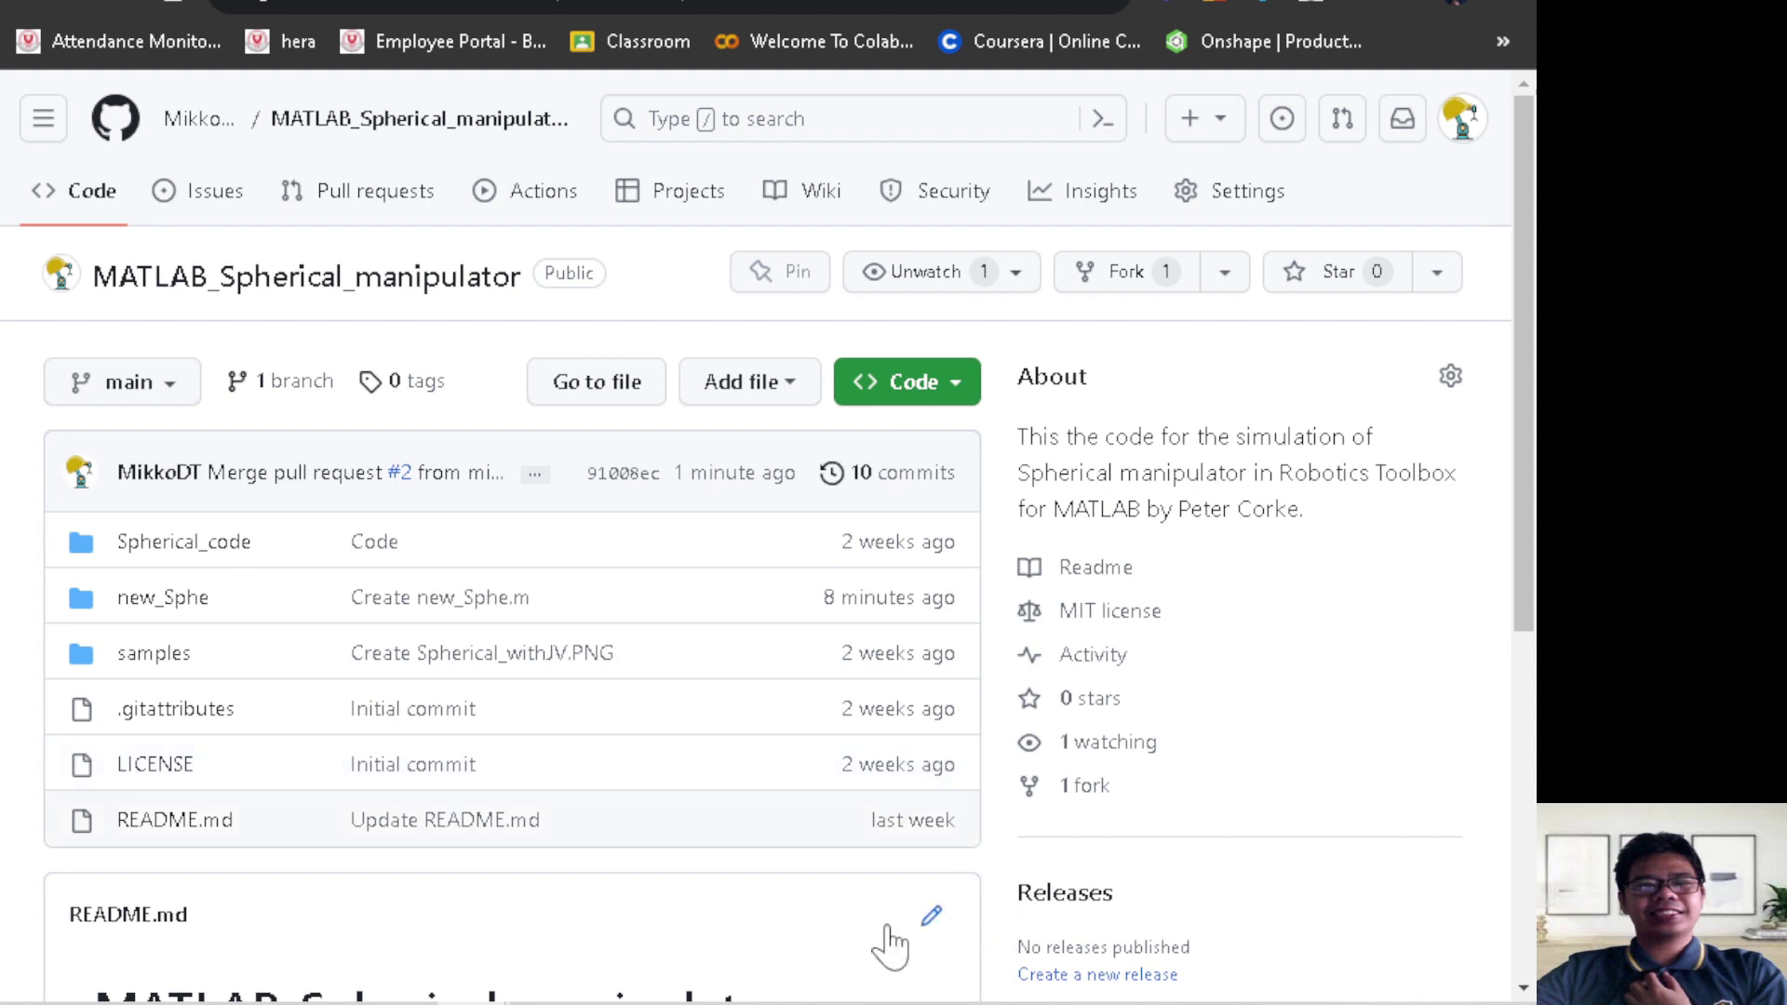
{"action": "left_click", "coordinate": [838, 745]}
{"action": "scroll", "coordinate": [717, 749], "scroll_direction": "down", "scroll_amount": 5}
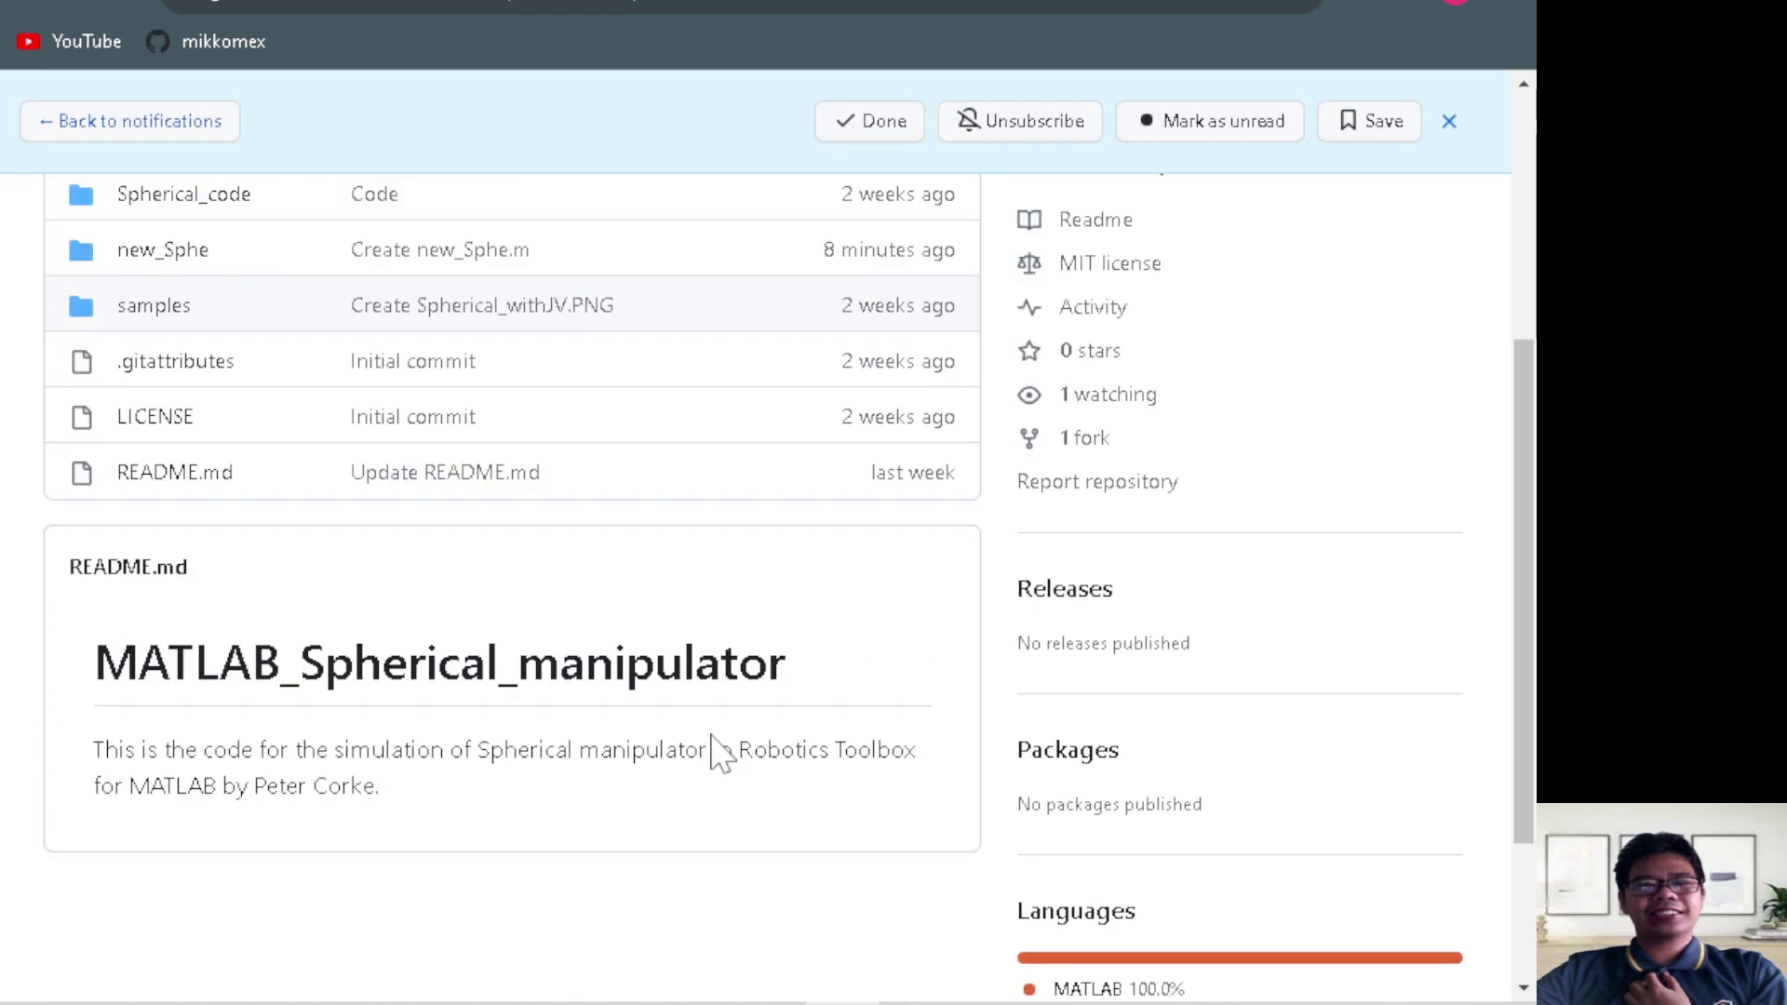
Check the upstream repository's pull requests list, then return to its code page
{"action": "scroll", "coordinate": [721, 754], "scroll_direction": "up", "scroll_amount": 5}
{"action": "left_click", "coordinate": [409, 193]}
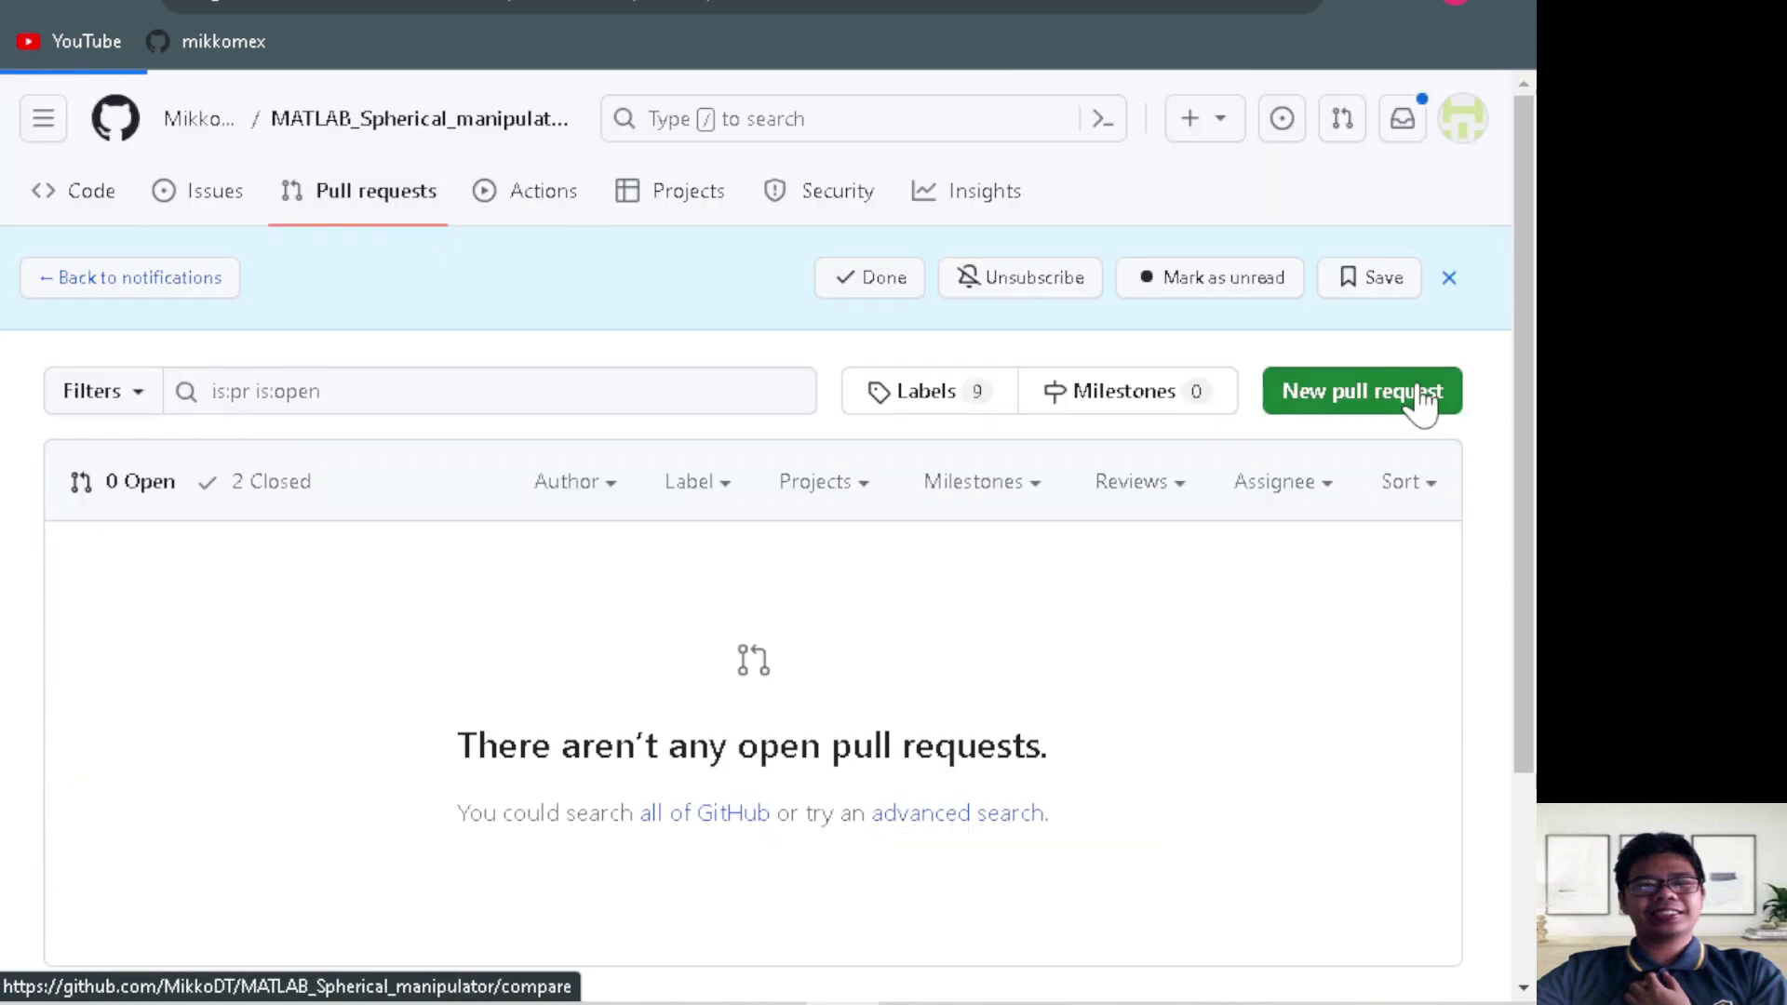
{"action": "scroll", "coordinate": [614, 789], "scroll_direction": "down", "scroll_amount": 2}
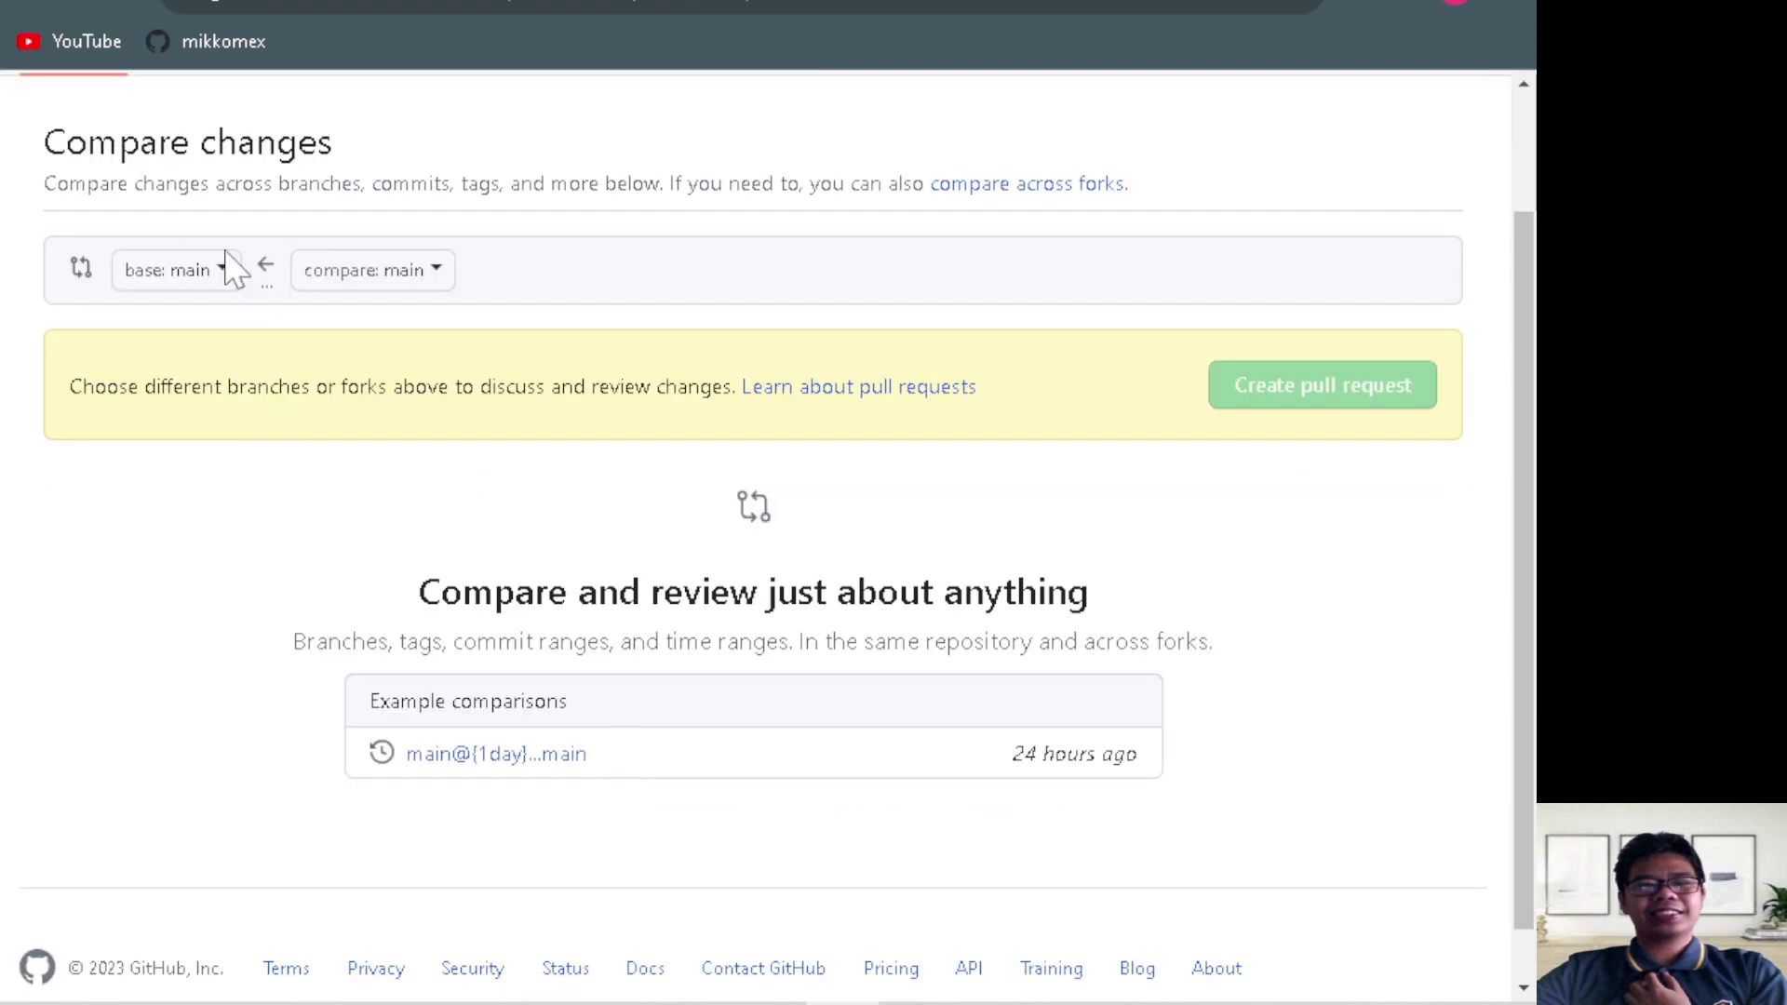
{"action": "scroll", "coordinate": [226, 253], "scroll_direction": "up", "scroll_amount": 2}
{"action": "left_click", "coordinate": [82, 191]}
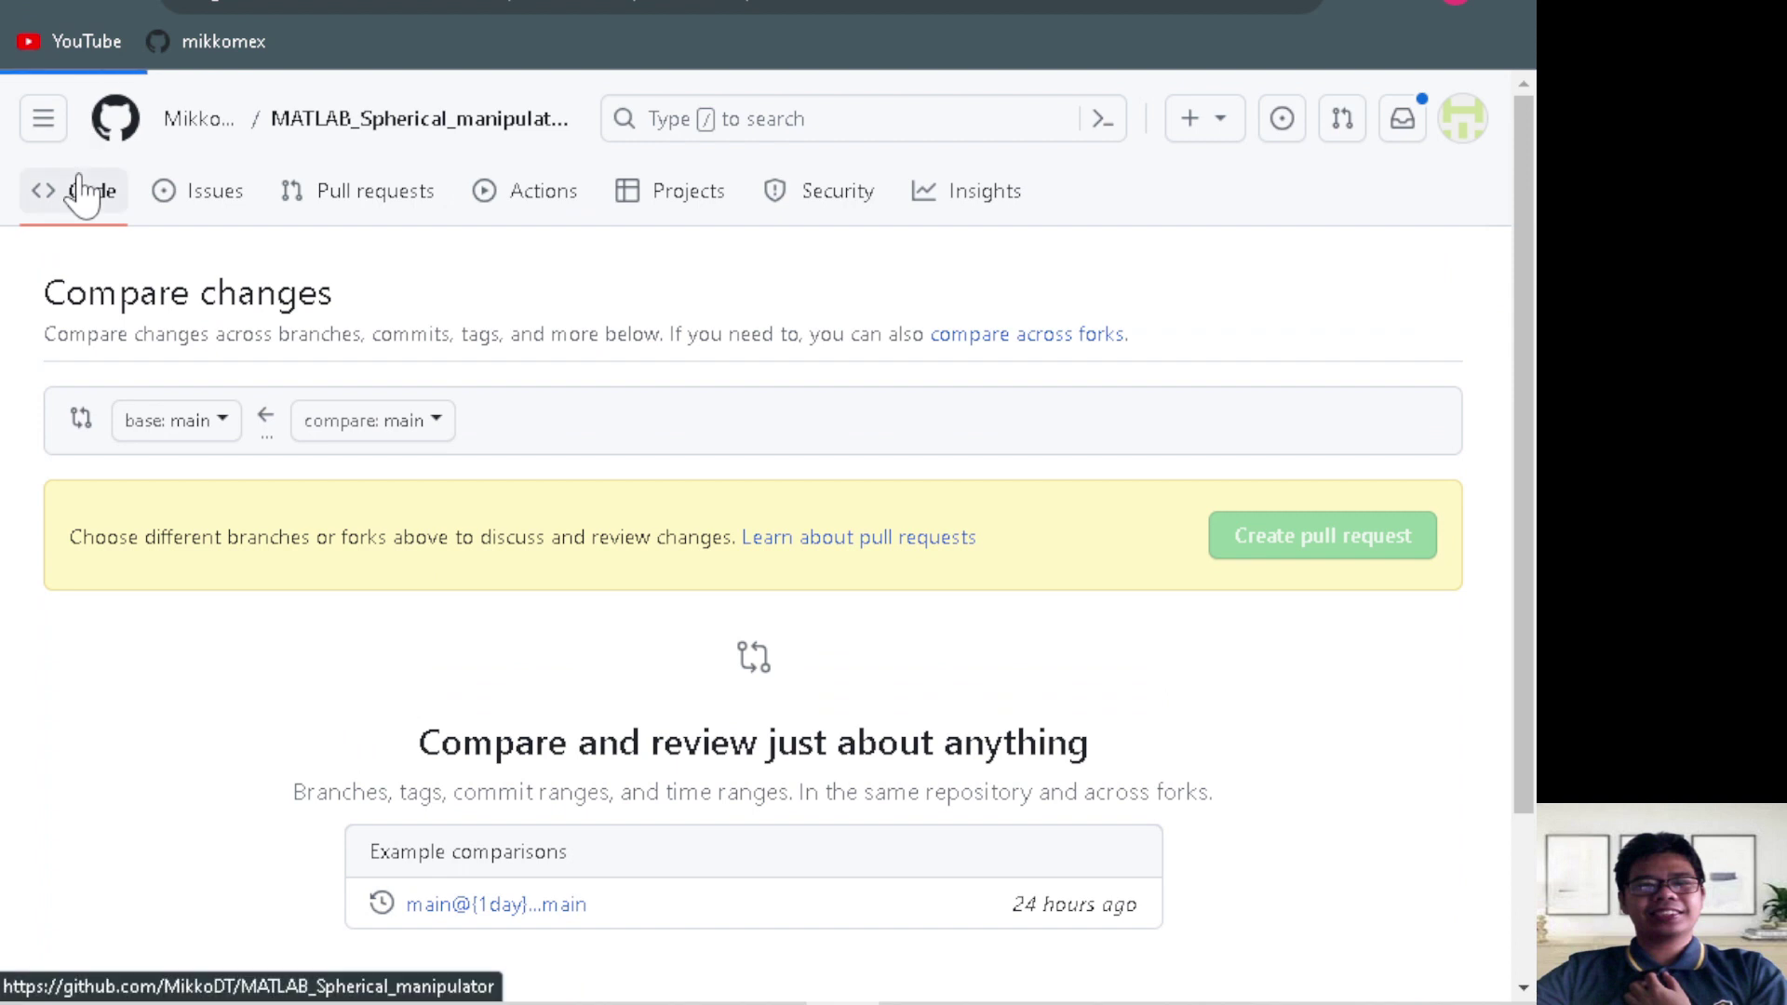
{"action": "scroll", "coordinate": [328, 698], "scroll_direction": "down", "scroll_amount": 2}
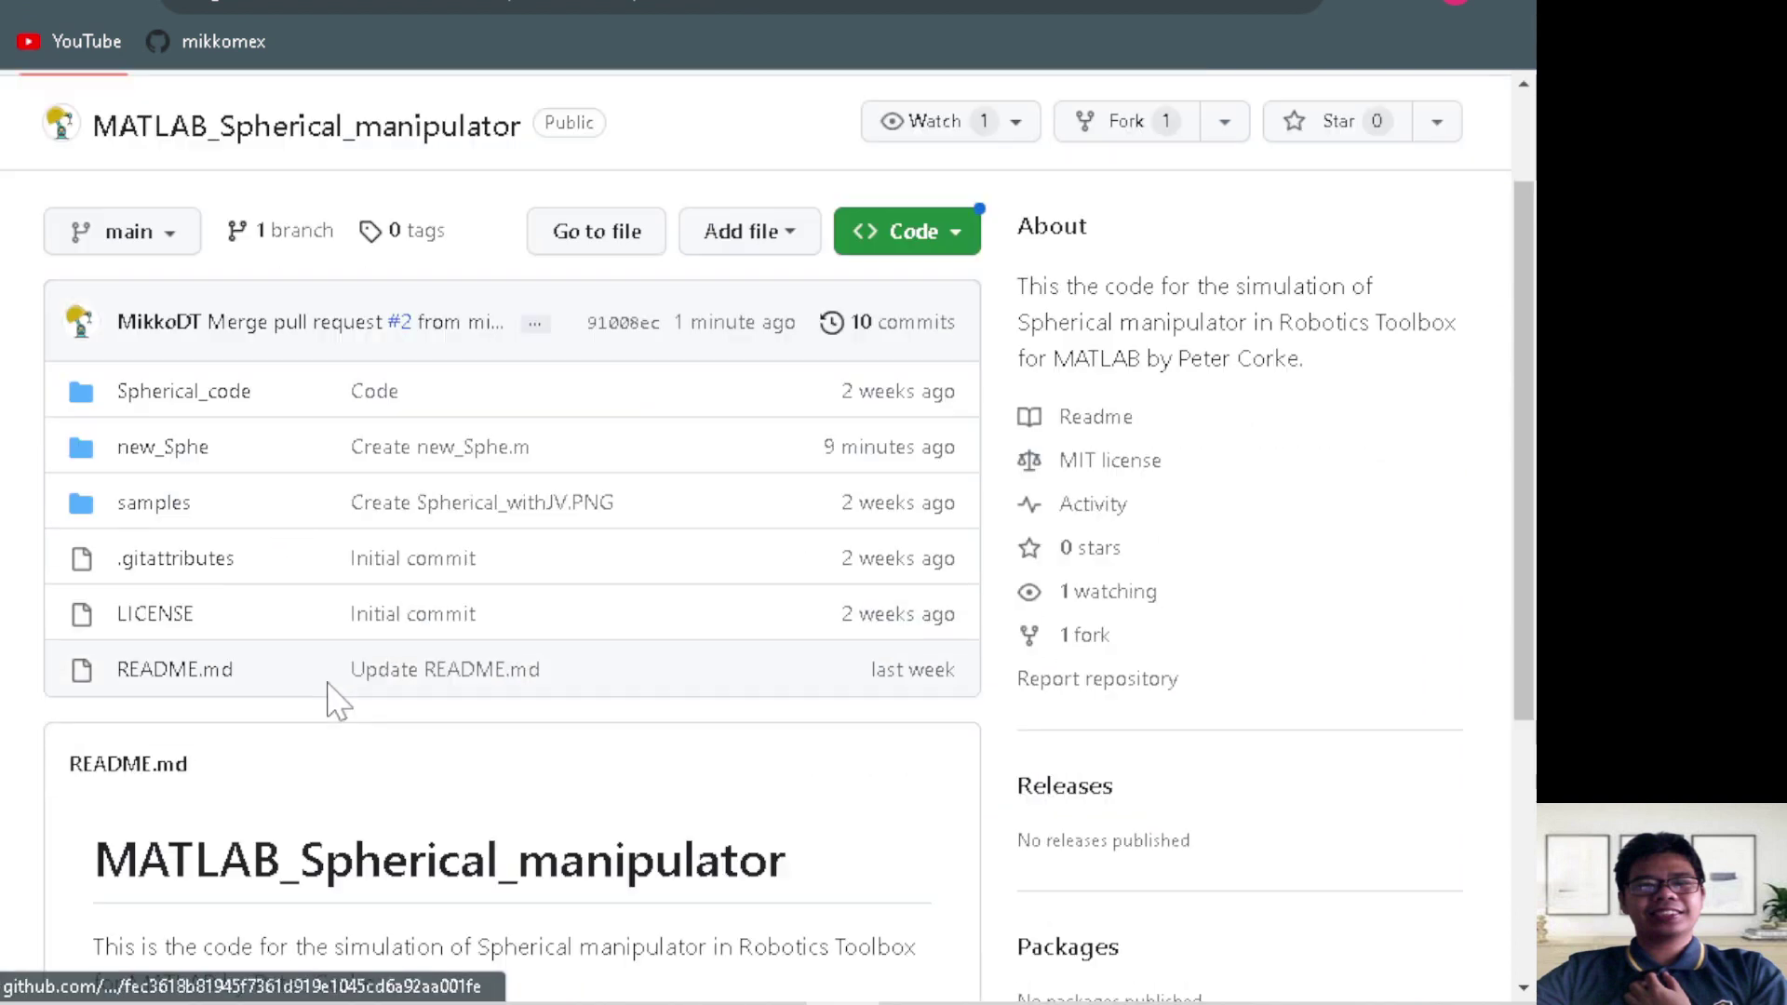
{"action": "scroll", "coordinate": [336, 703], "scroll_direction": "down", "scroll_amount": 3}
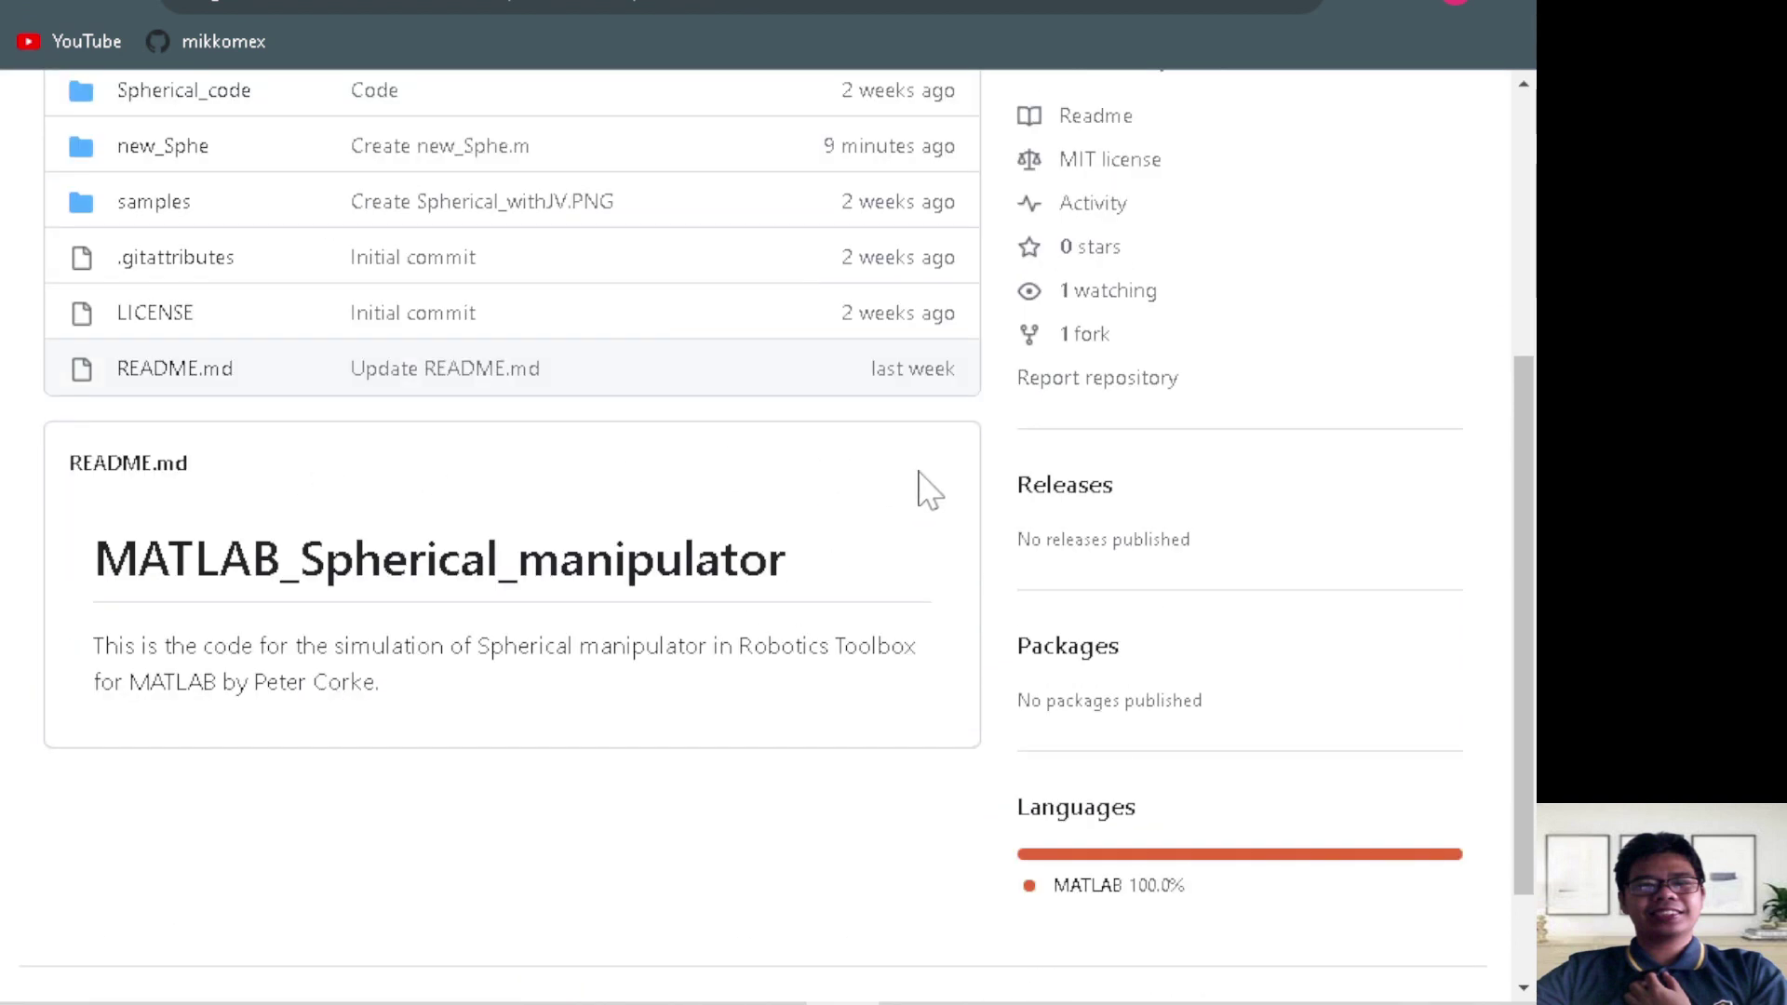
{"action": "scroll", "coordinate": [658, 679], "scroll_direction": "up", "scroll_amount": 3}
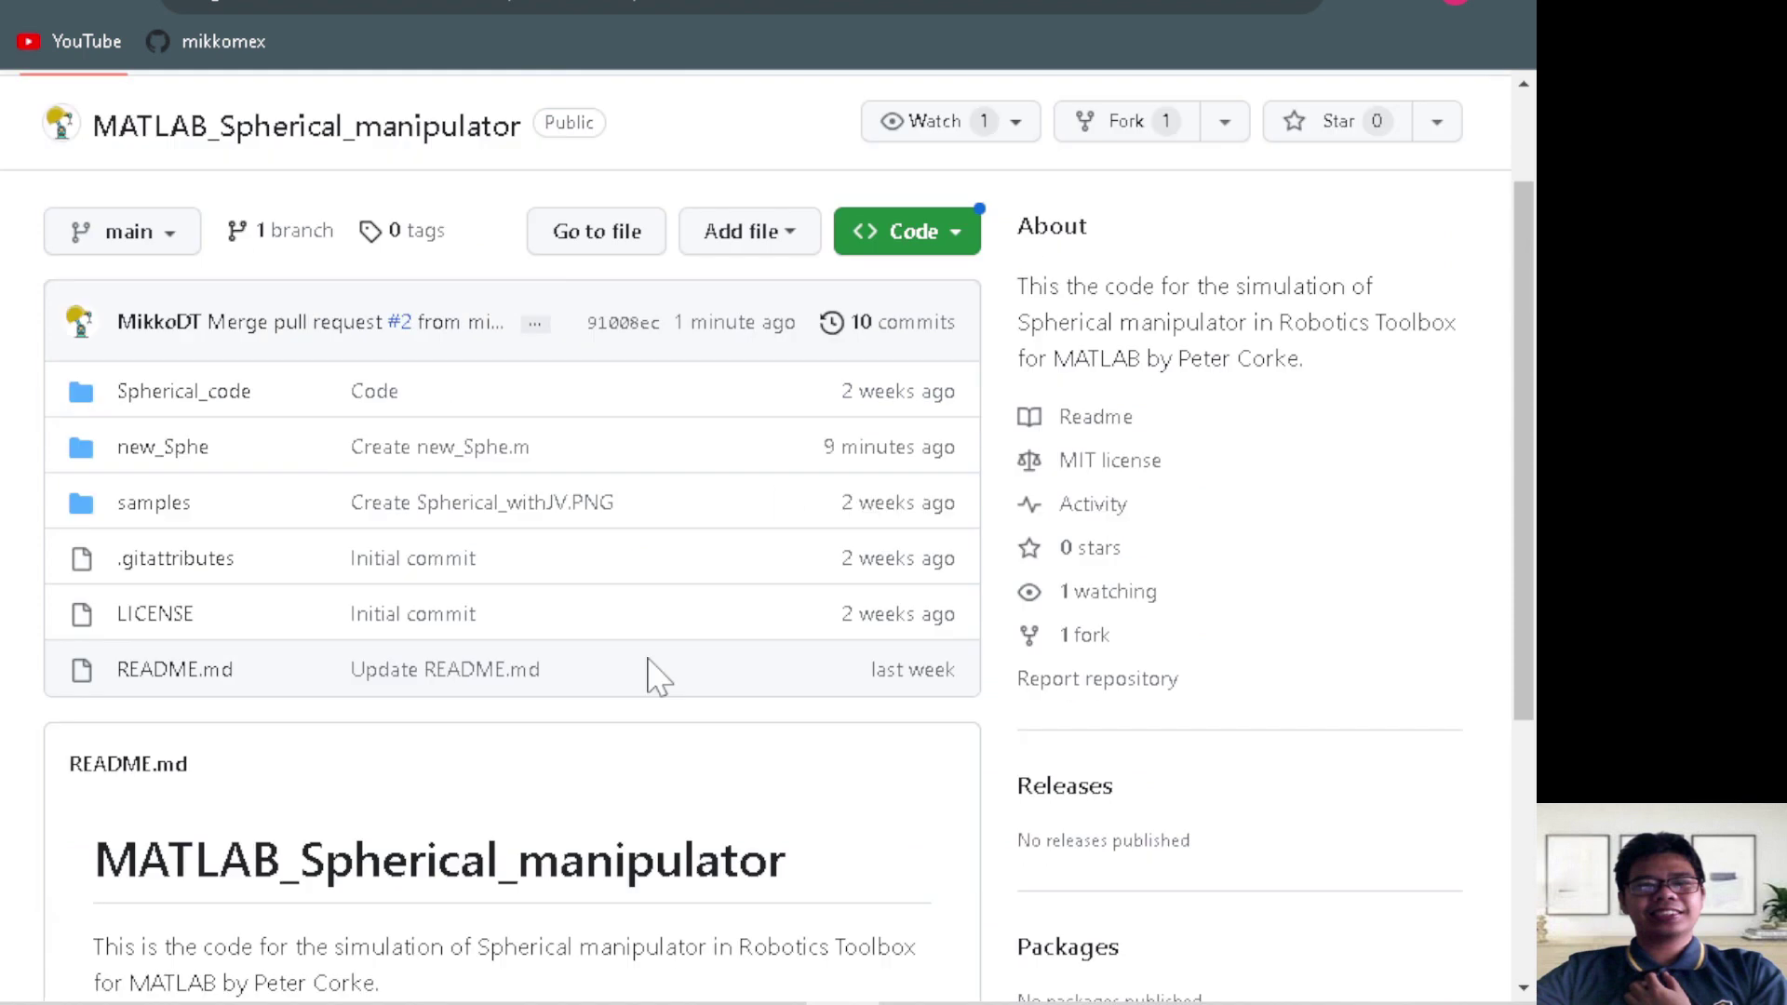
{"action": "scroll", "coordinate": [658, 680], "scroll_direction": "up", "scroll_amount": 2}
Open the contributor's MATLAB_Spherical_manipulator fork from their profile page
{"action": "left_click", "coordinate": [1463, 119]}
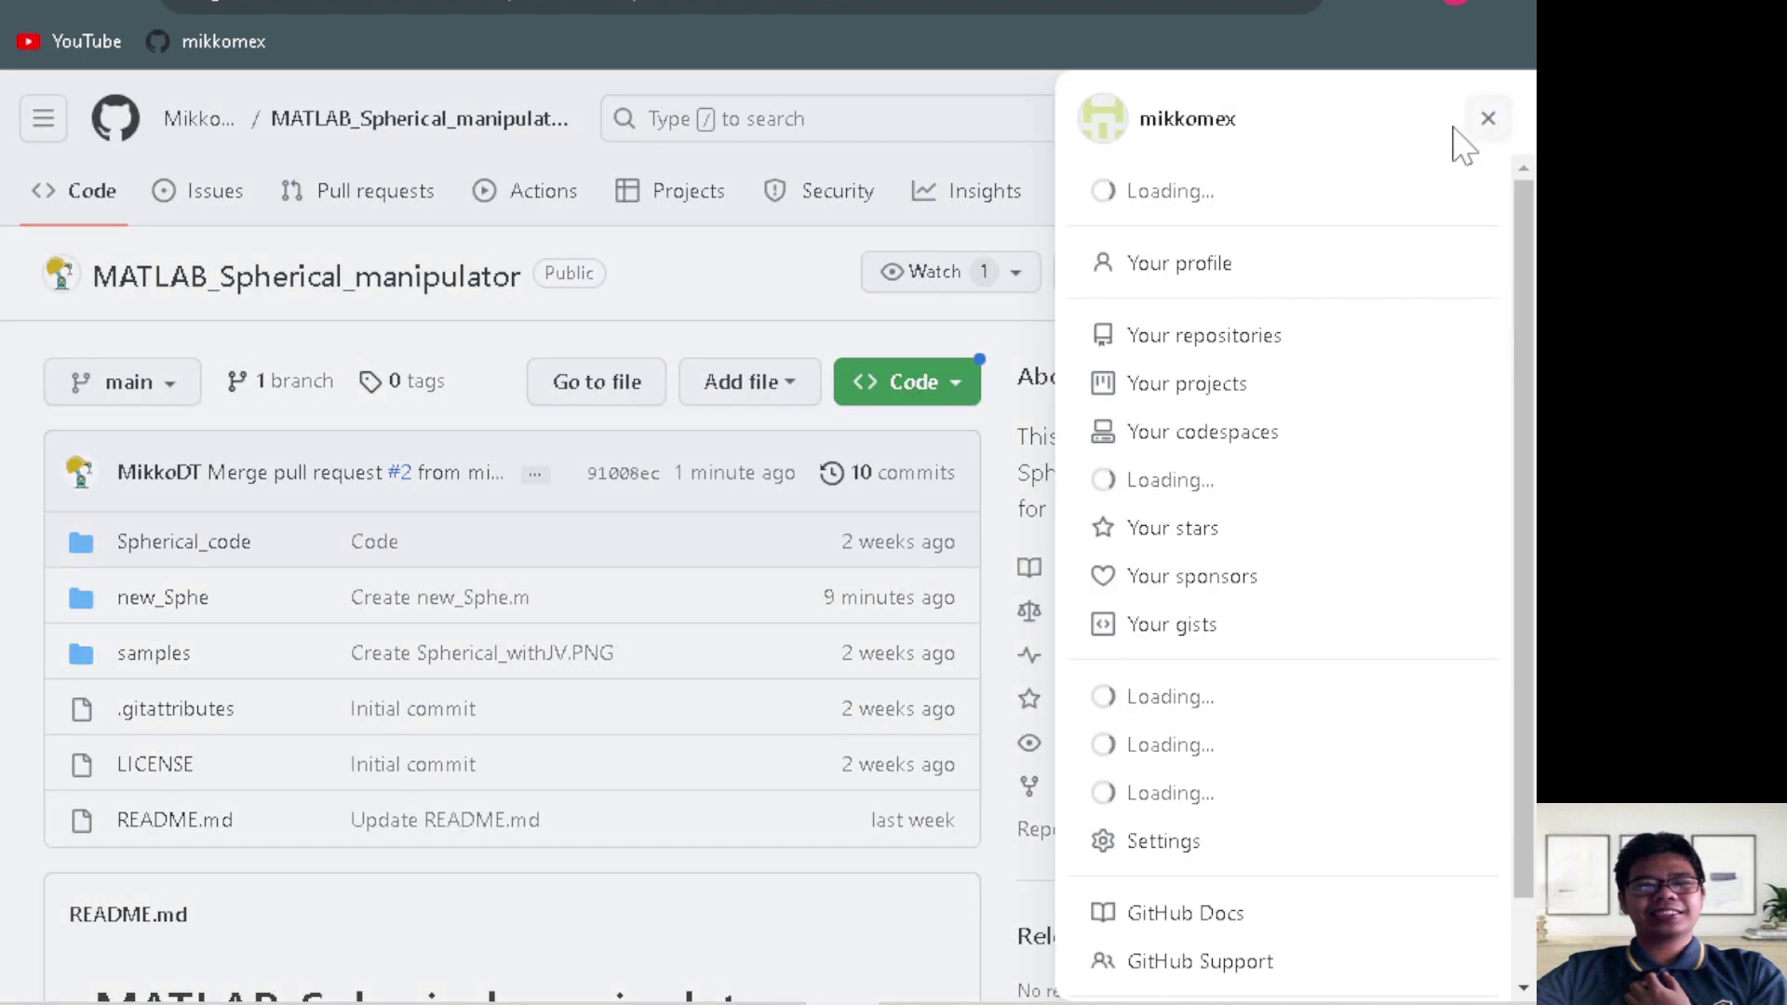
{"action": "left_click", "coordinate": [1227, 280]}
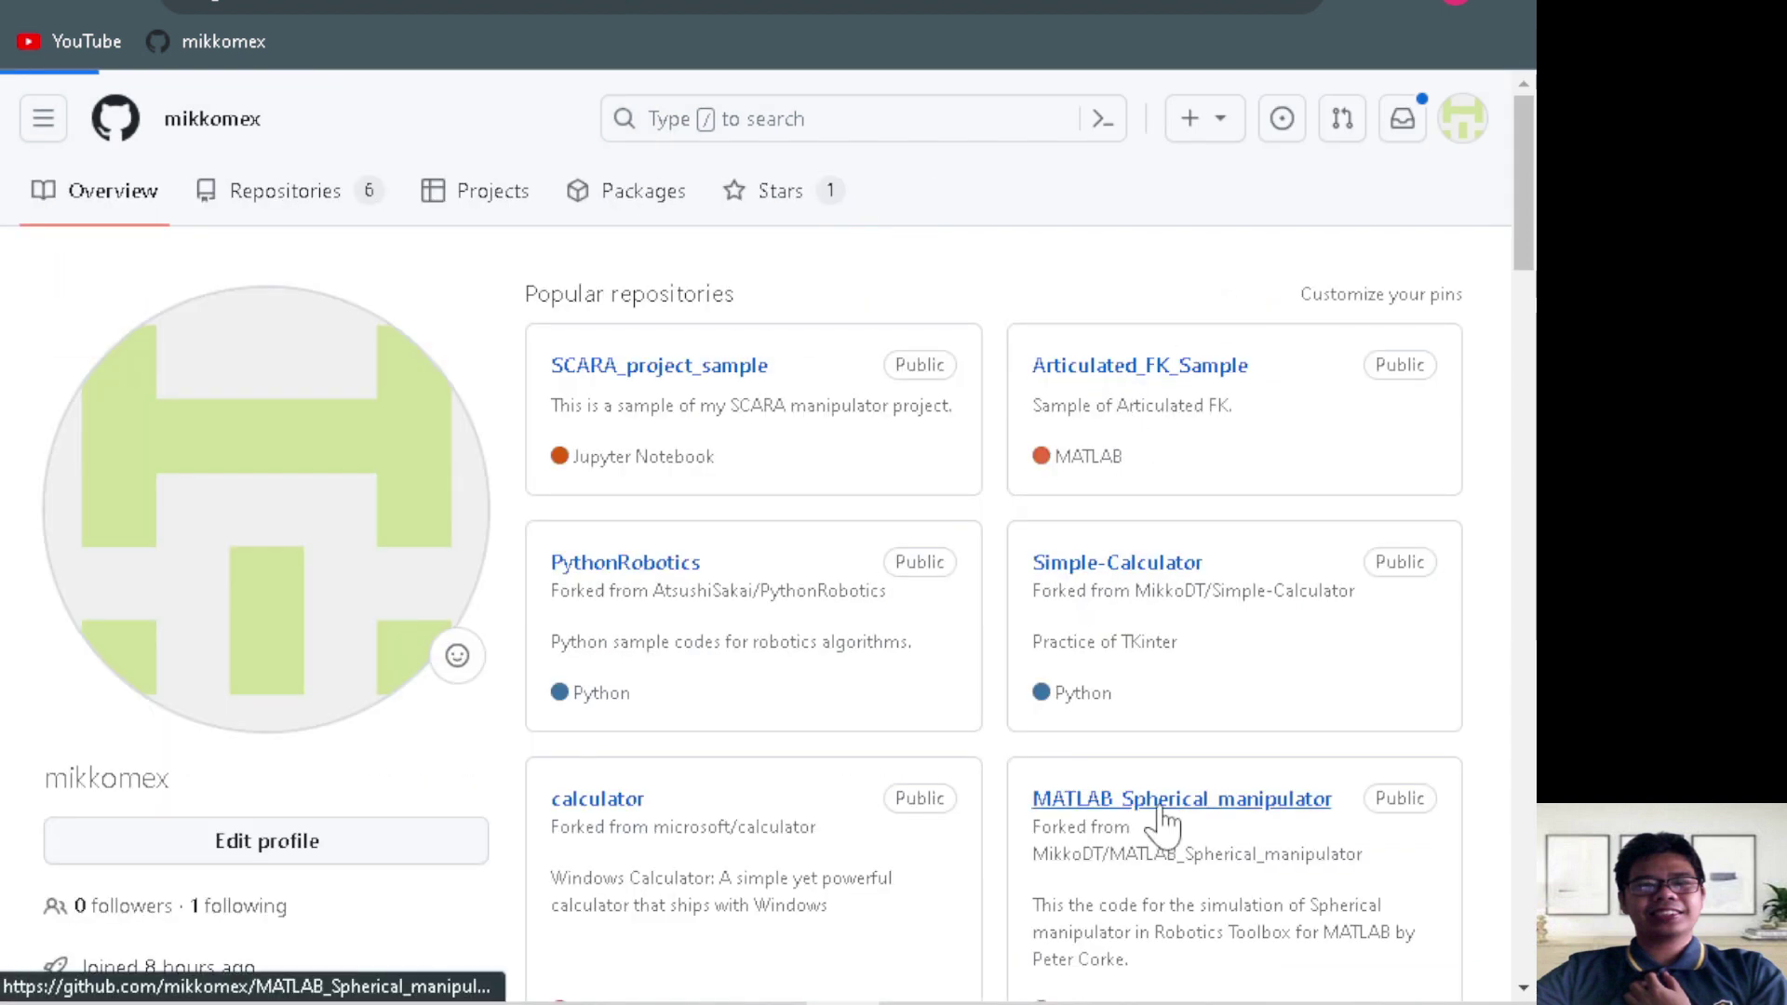
{"action": "left_click", "coordinate": [685, 527]}
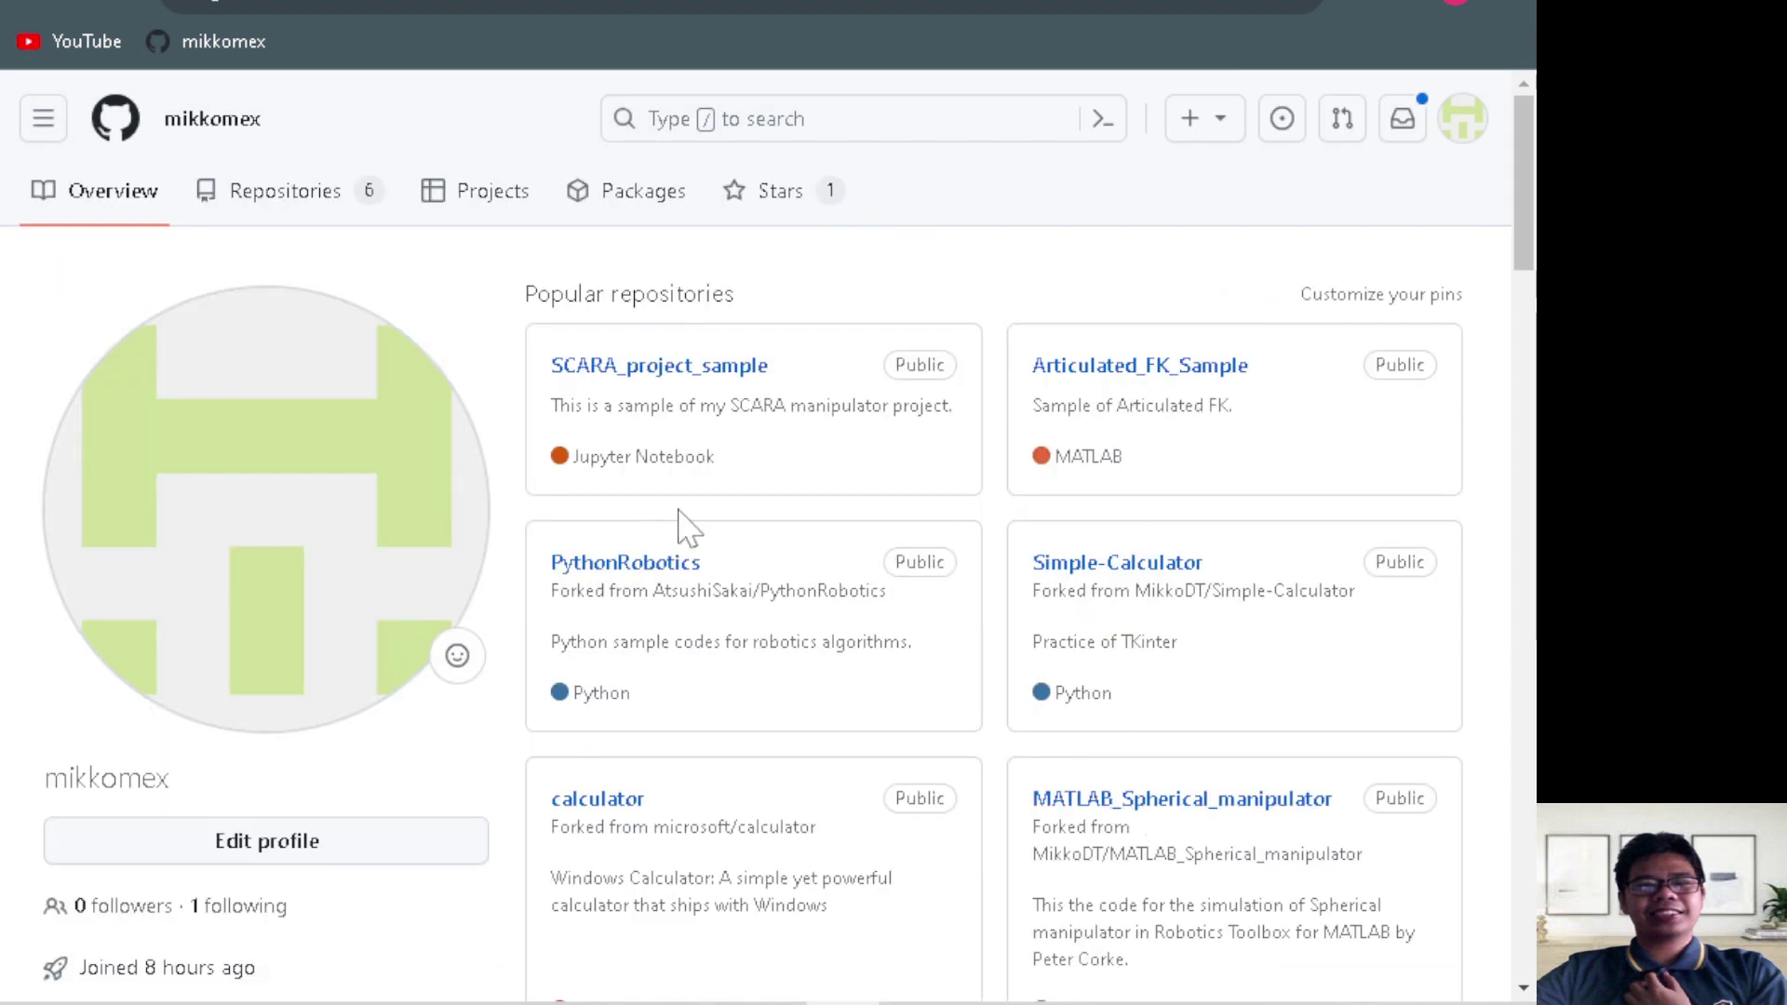
{"action": "scroll", "coordinate": [546, 758], "scroll_direction": "down", "scroll_amount": 1}
{"action": "scroll", "coordinate": [547, 757], "scroll_direction": "down", "scroll_amount": 4}
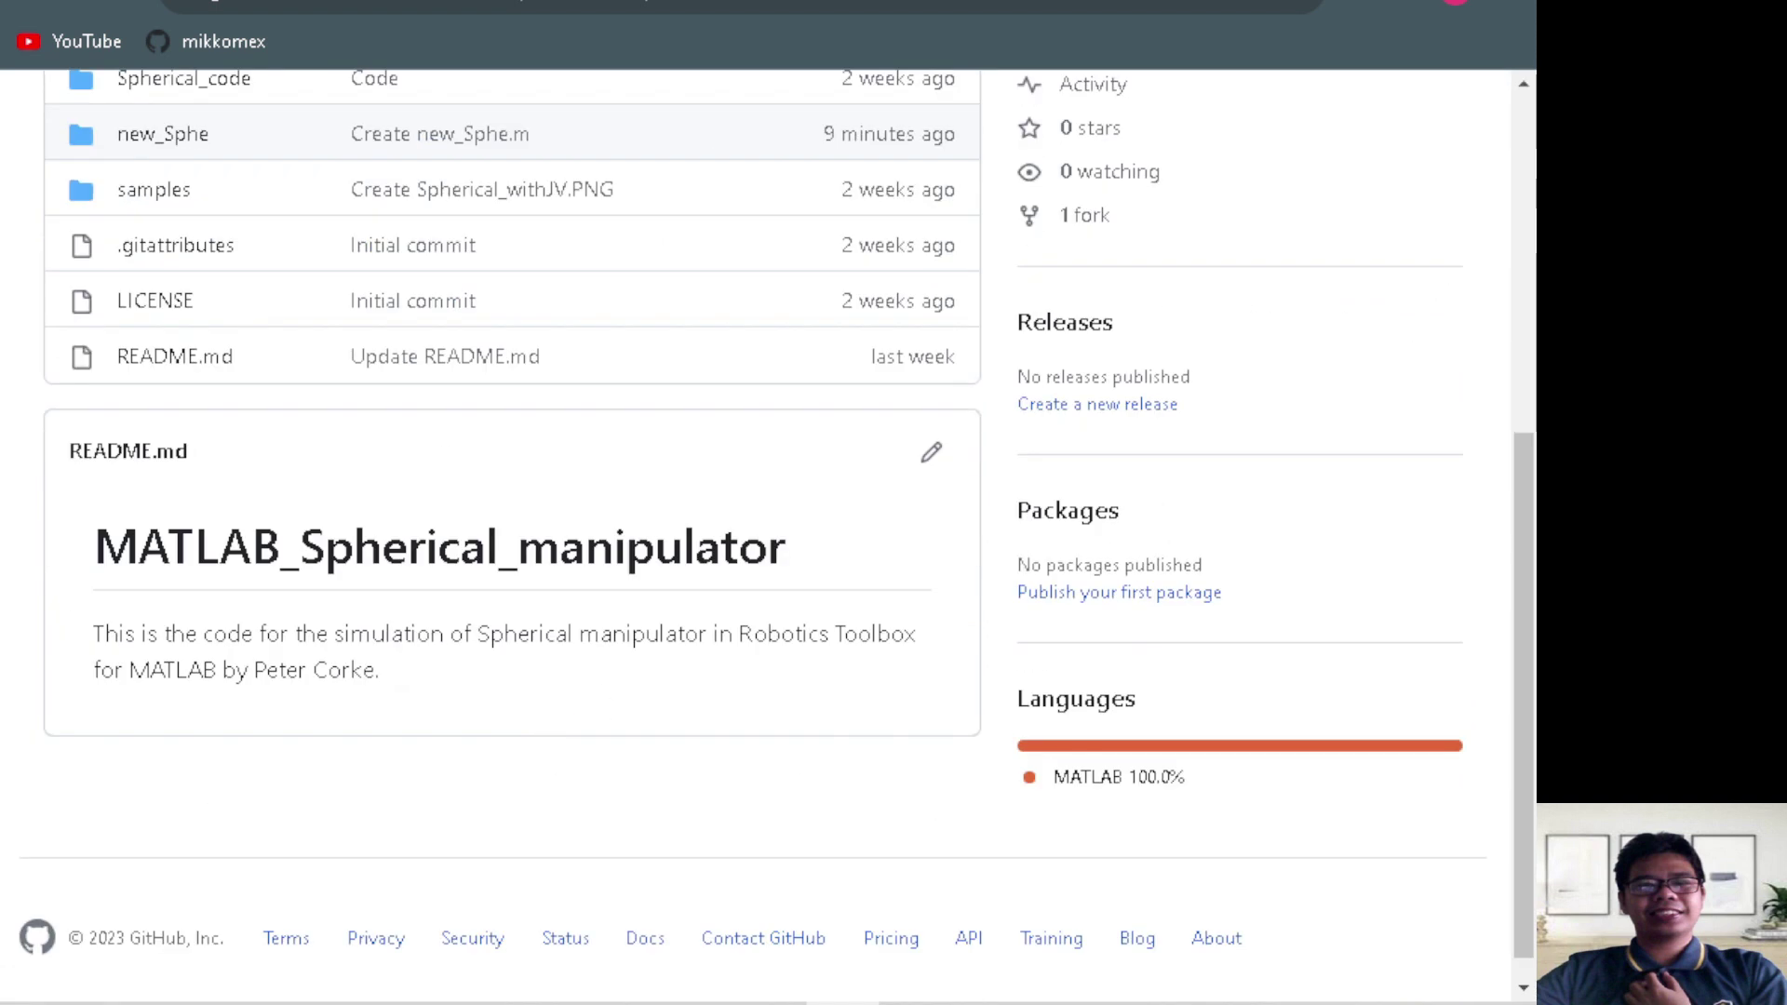
Add "Hello World!" as line 3 of the fork's README.md and commit directly to main
{"action": "left_click", "coordinate": [931, 456]}
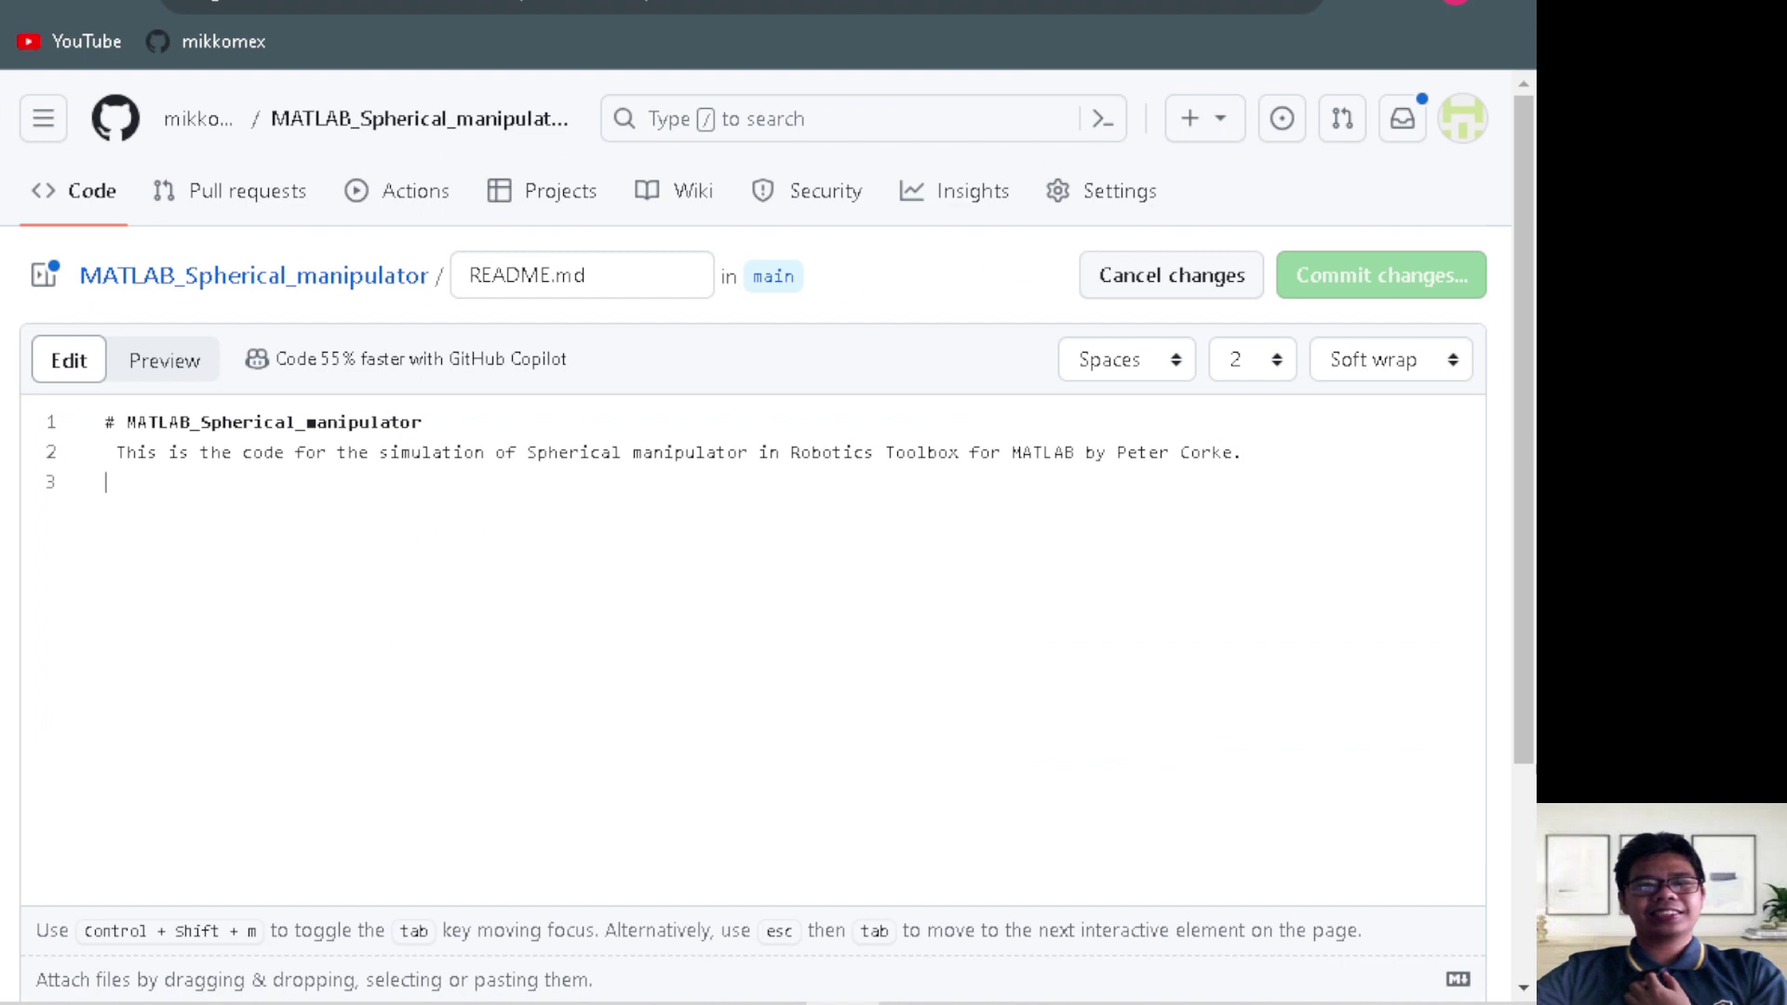
{"action": "type", "text": "Hello World!"}
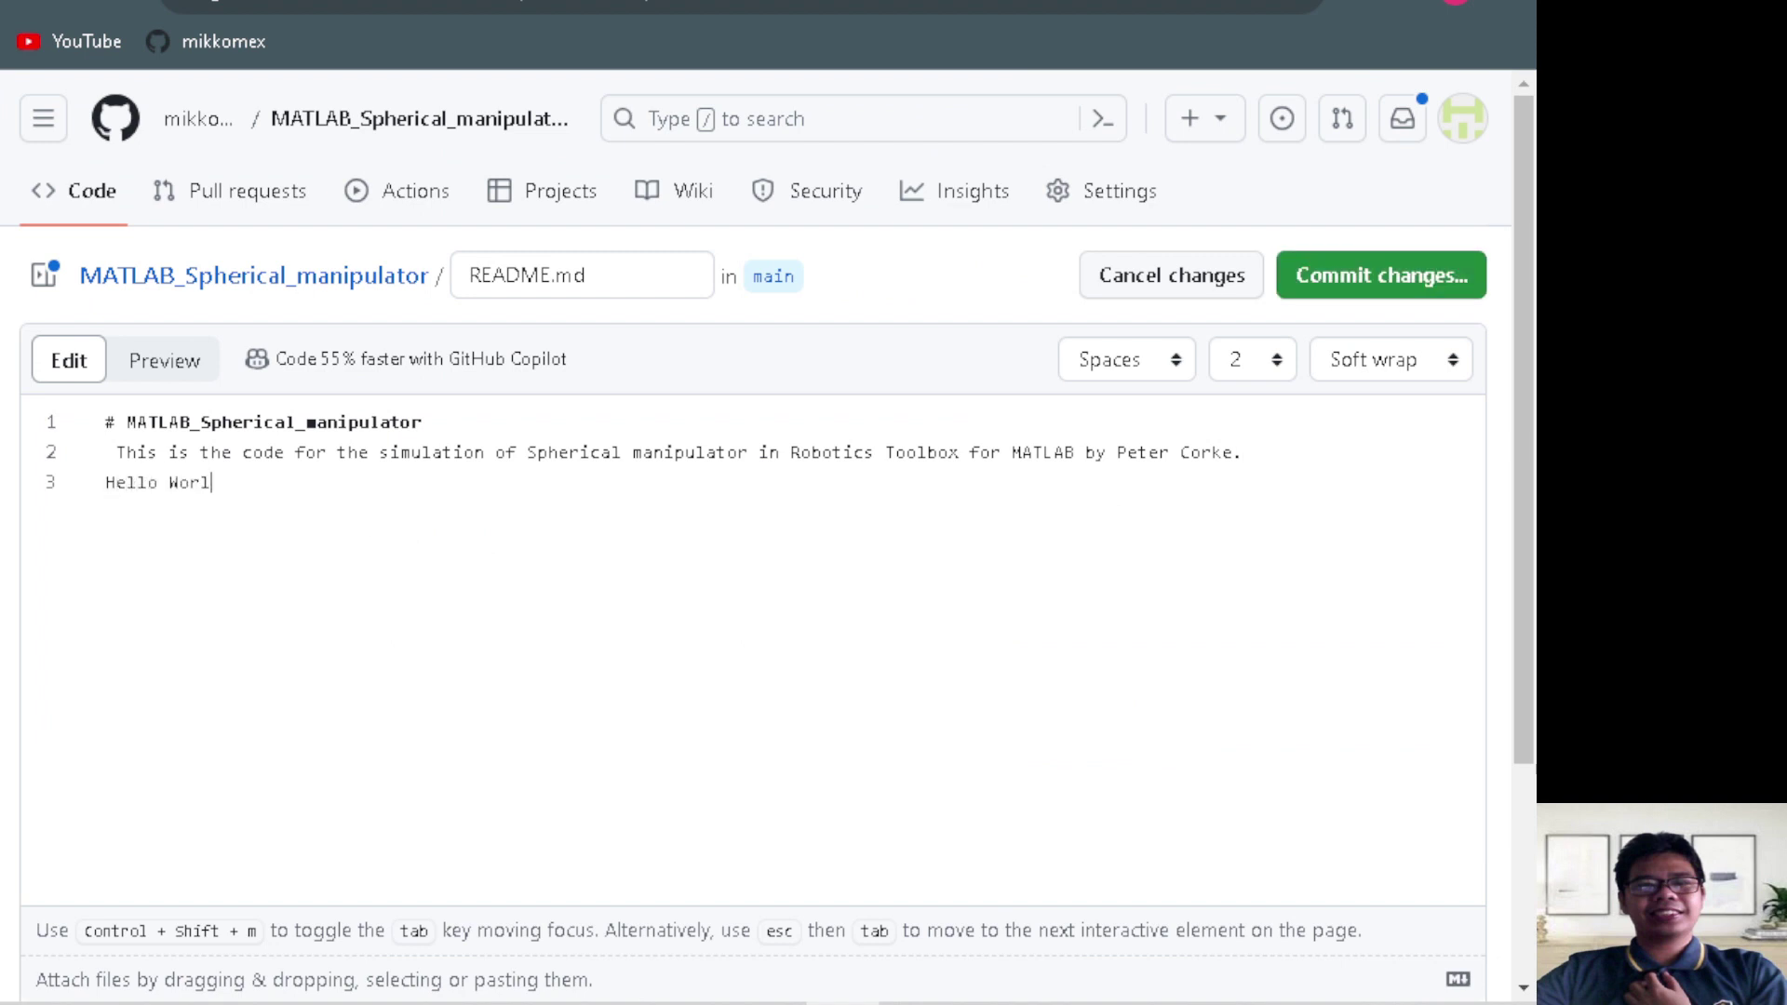
{"action": "left_click", "coordinate": [1352, 280]}
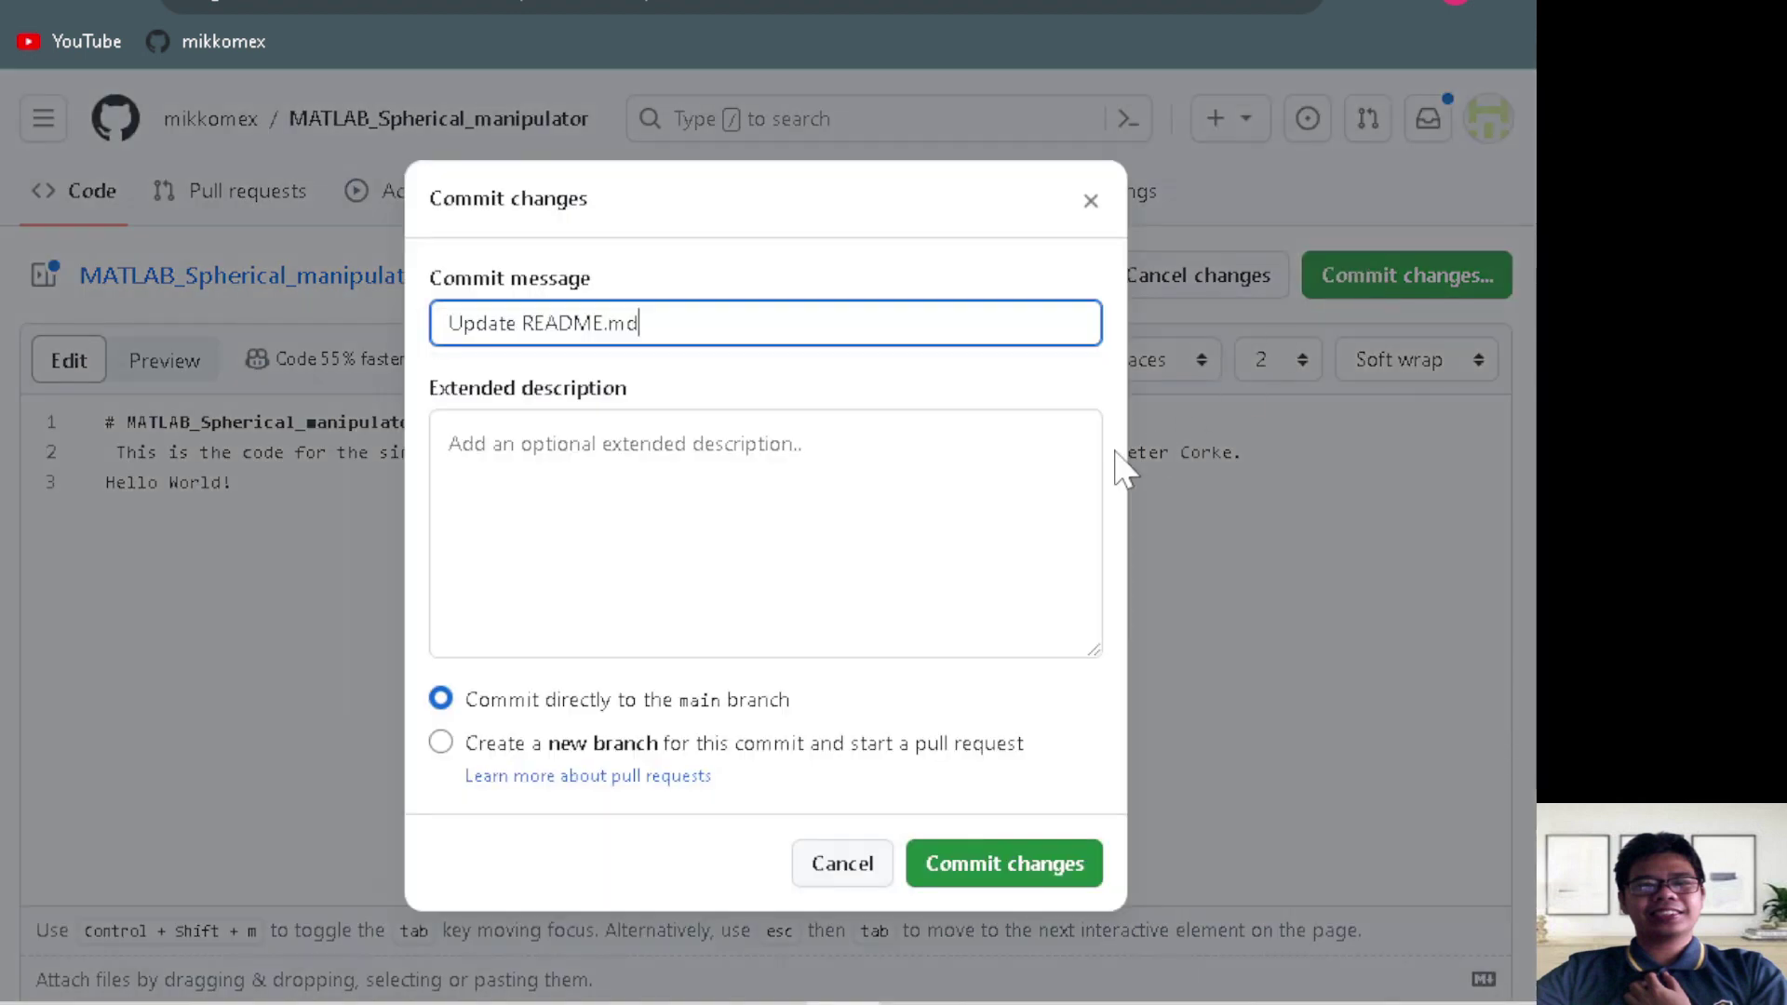
{"action": "left_click", "coordinate": [1003, 870]}
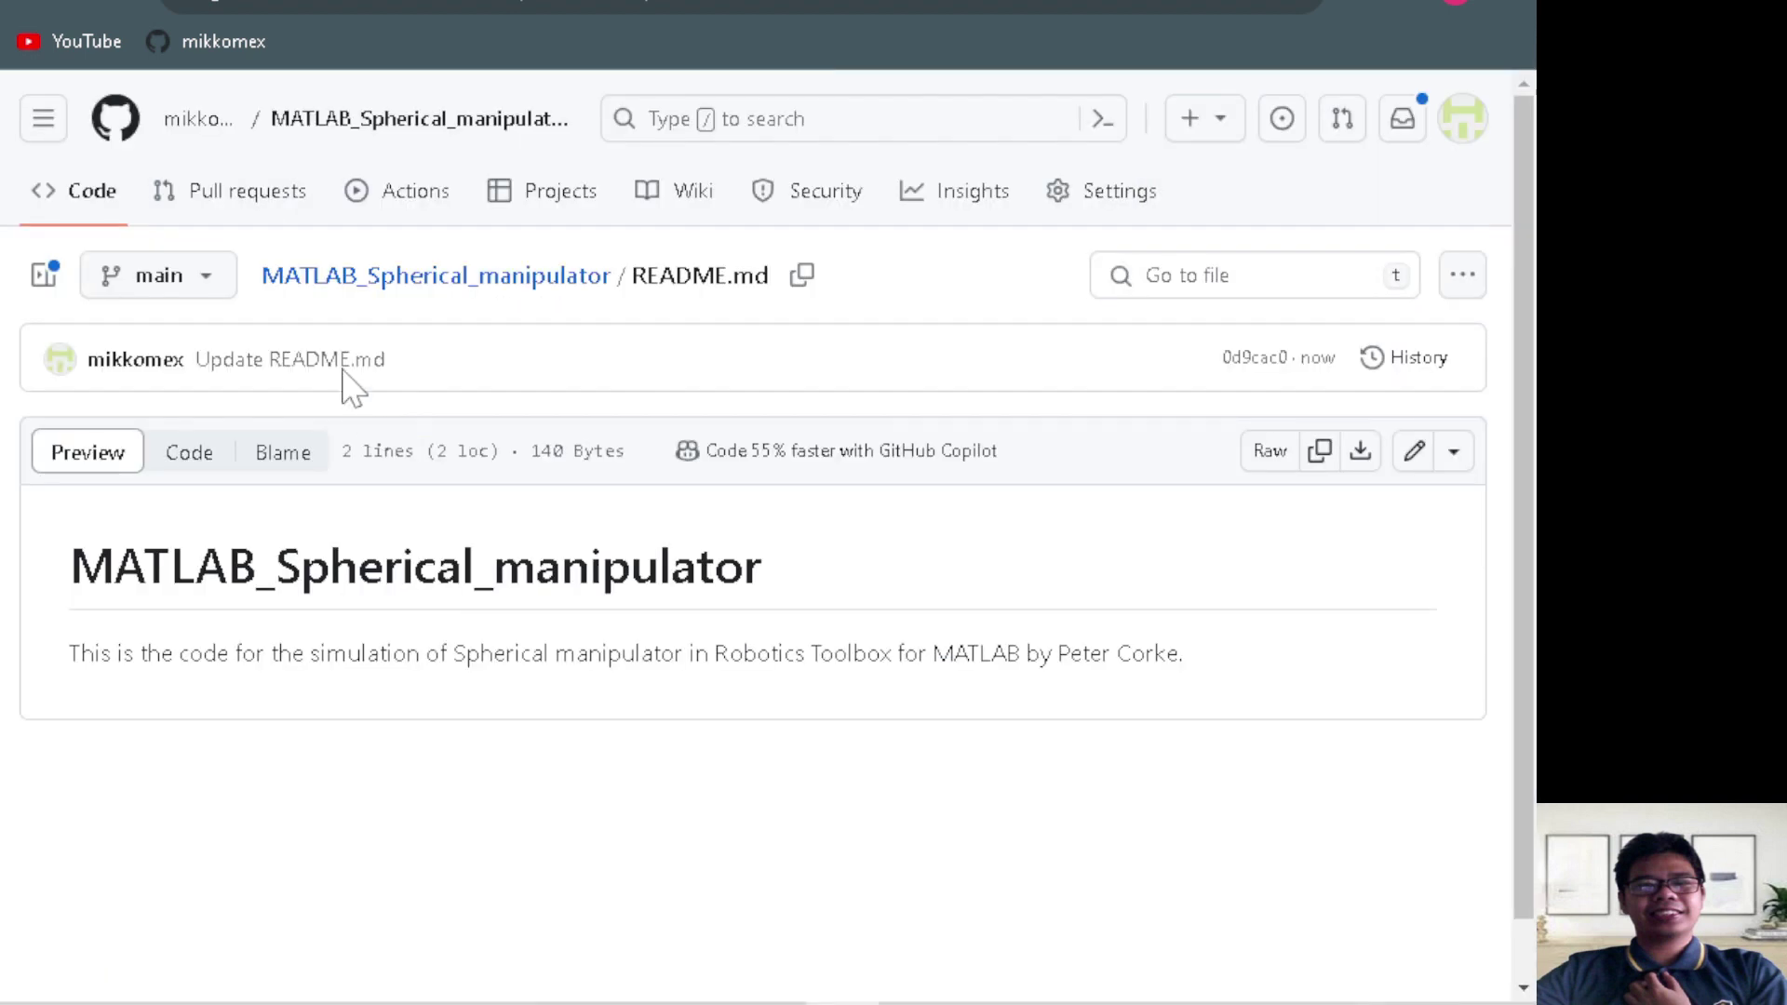
Create pull request #3 "Update README.md" from the fork with comment "I added Hello World!"
{"action": "left_click", "coordinate": [211, 200]}
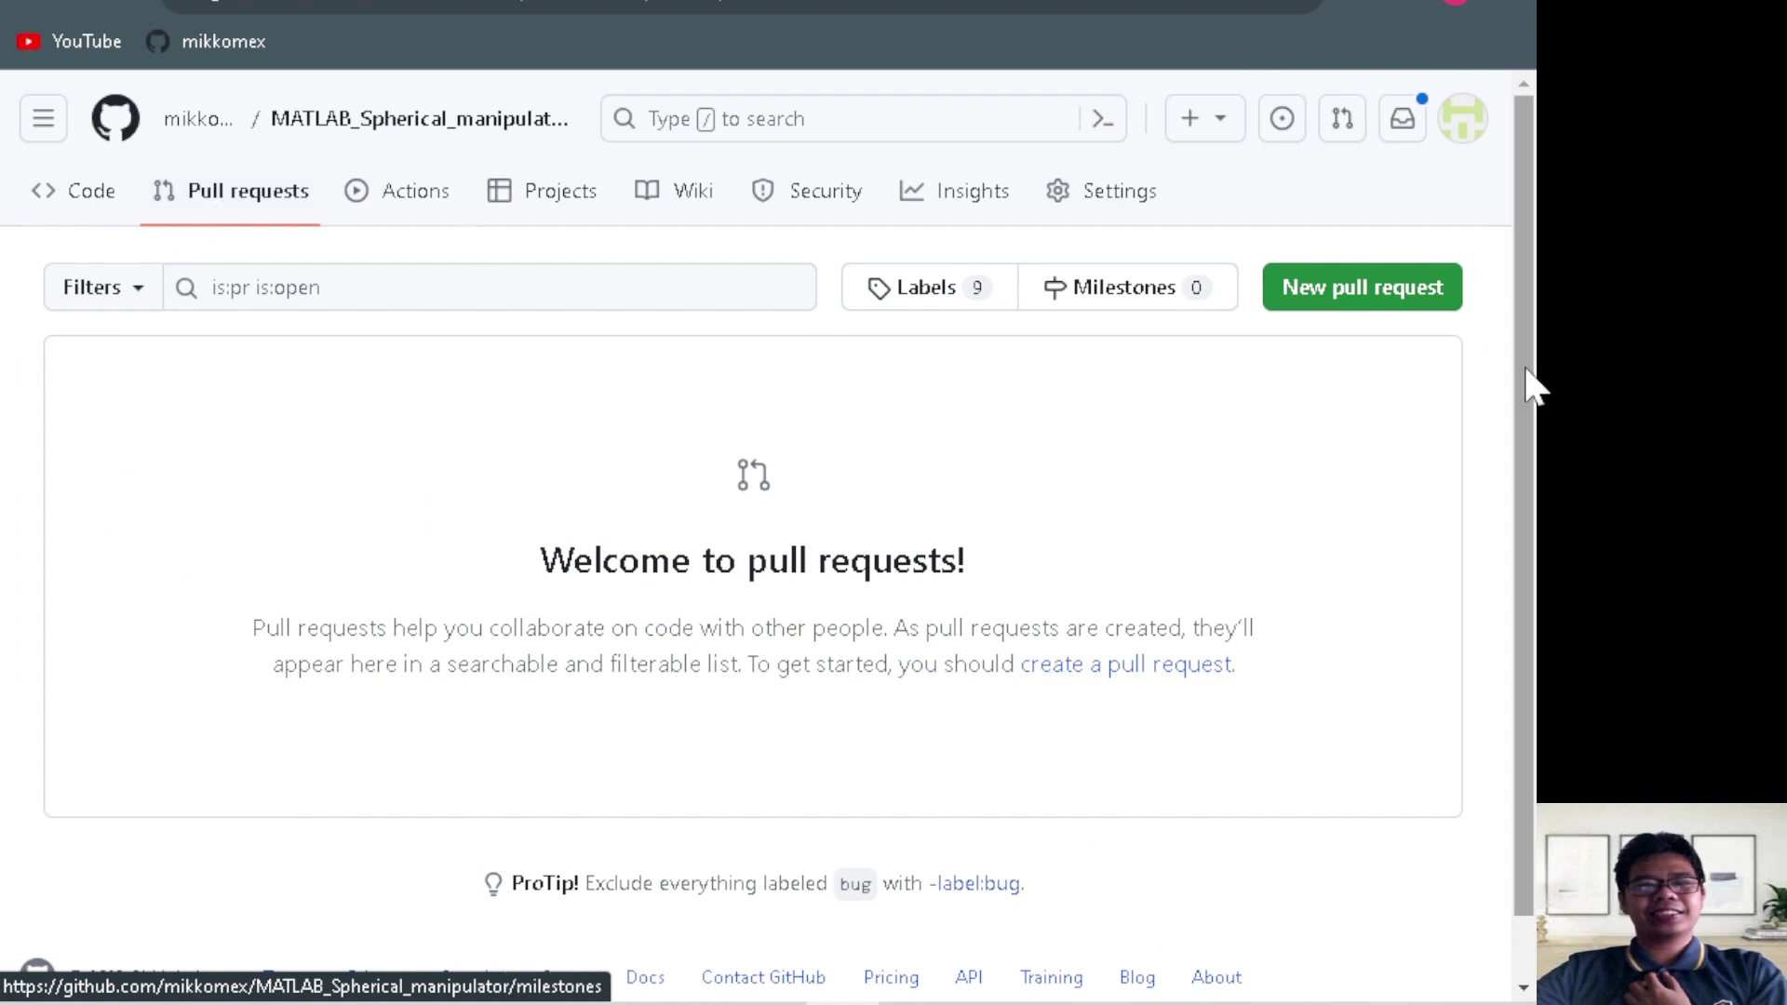
{"action": "left_click", "coordinate": [1366, 290]}
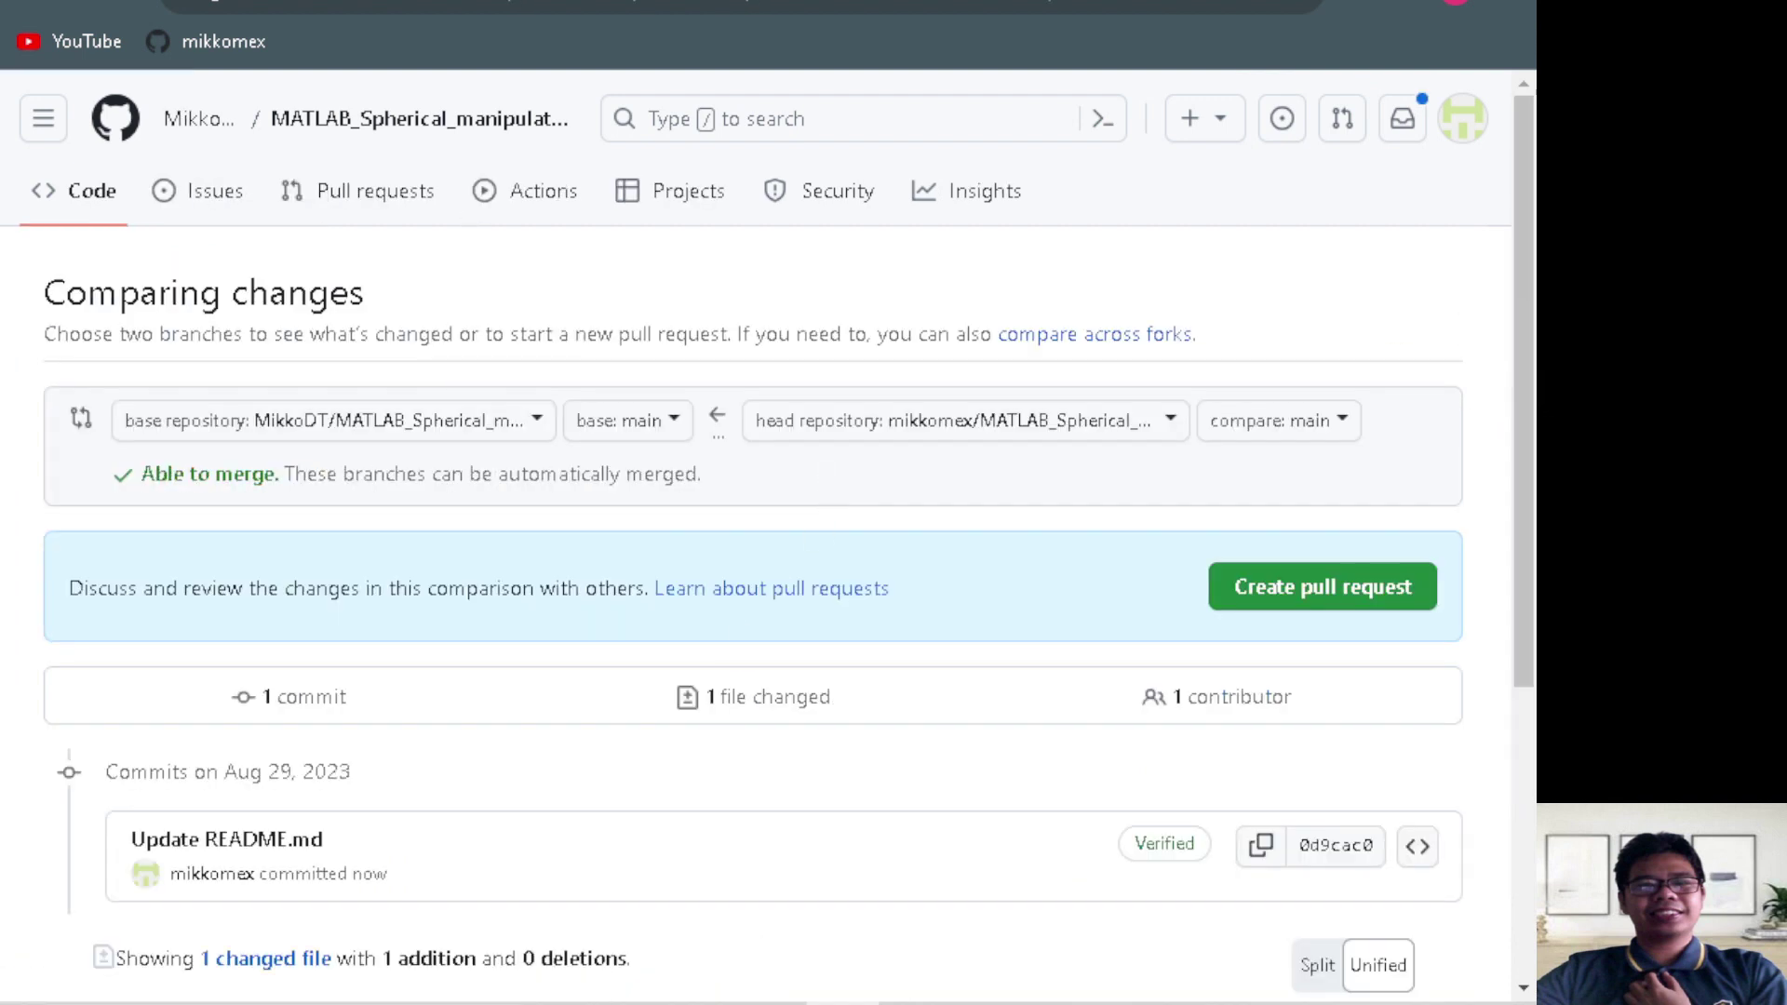
{"action": "scroll", "coordinate": [624, 871], "scroll_direction": "down", "scroll_amount": 5}
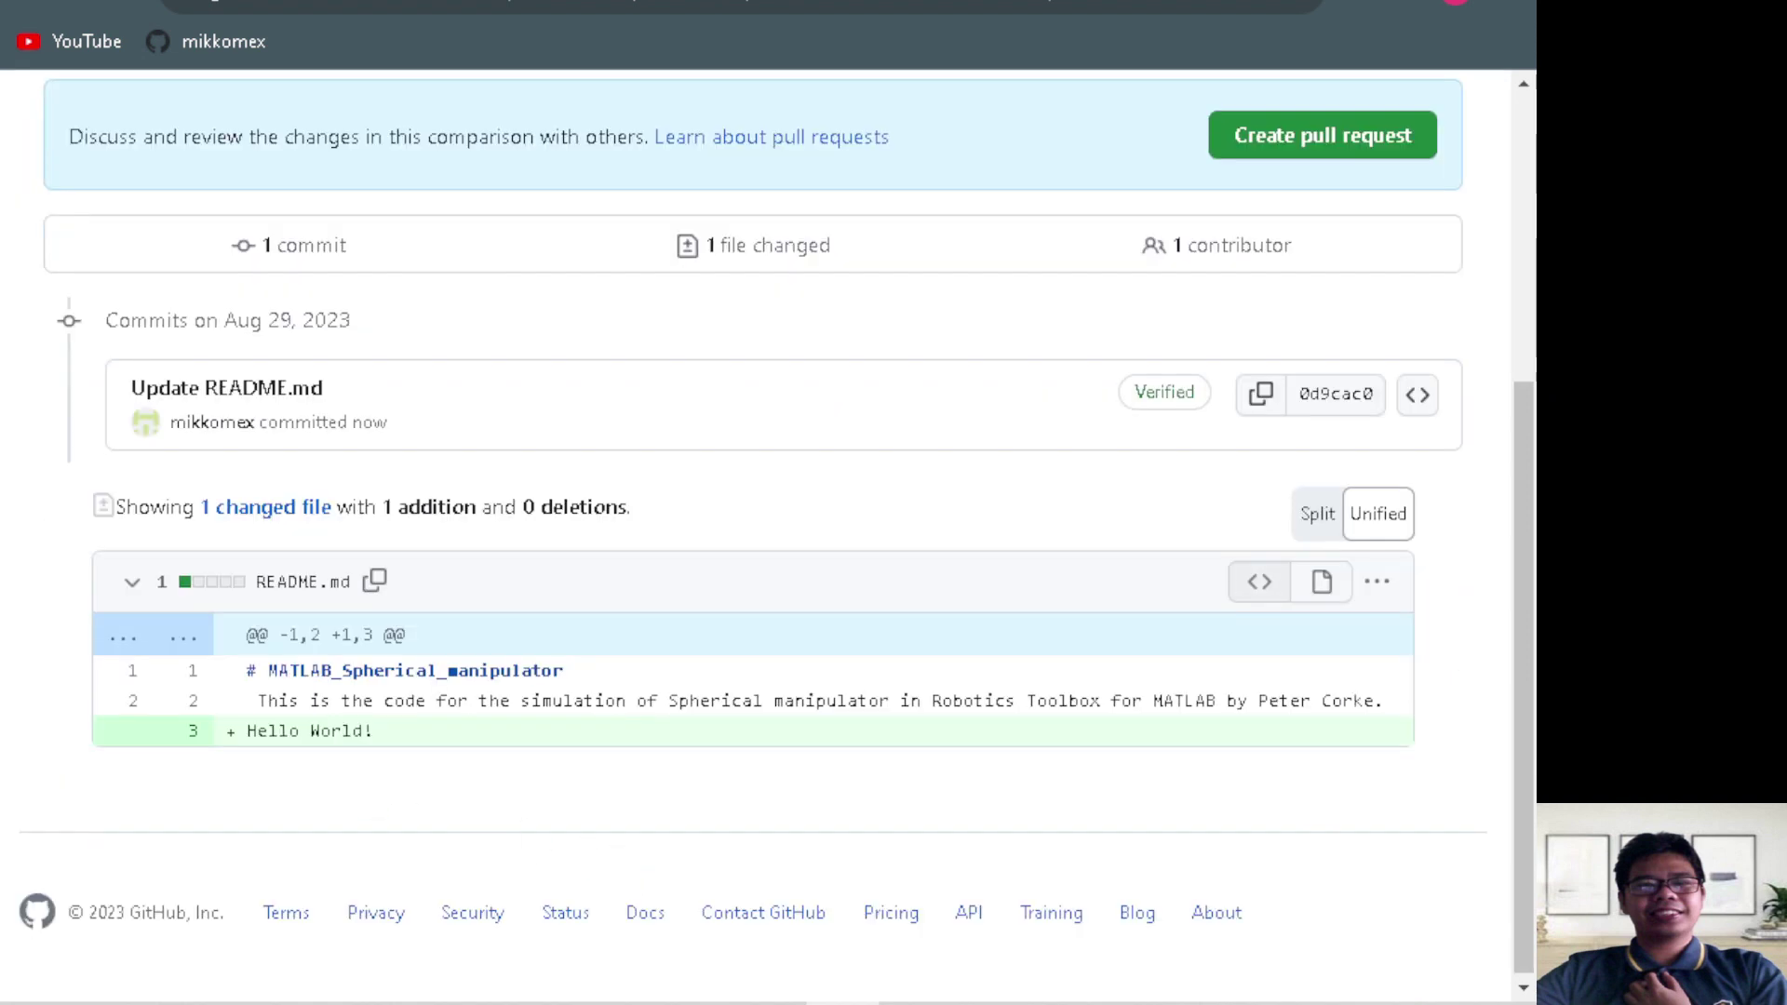
{"action": "scroll", "coordinate": [490, 668], "scroll_direction": "up", "scroll_amount": 2}
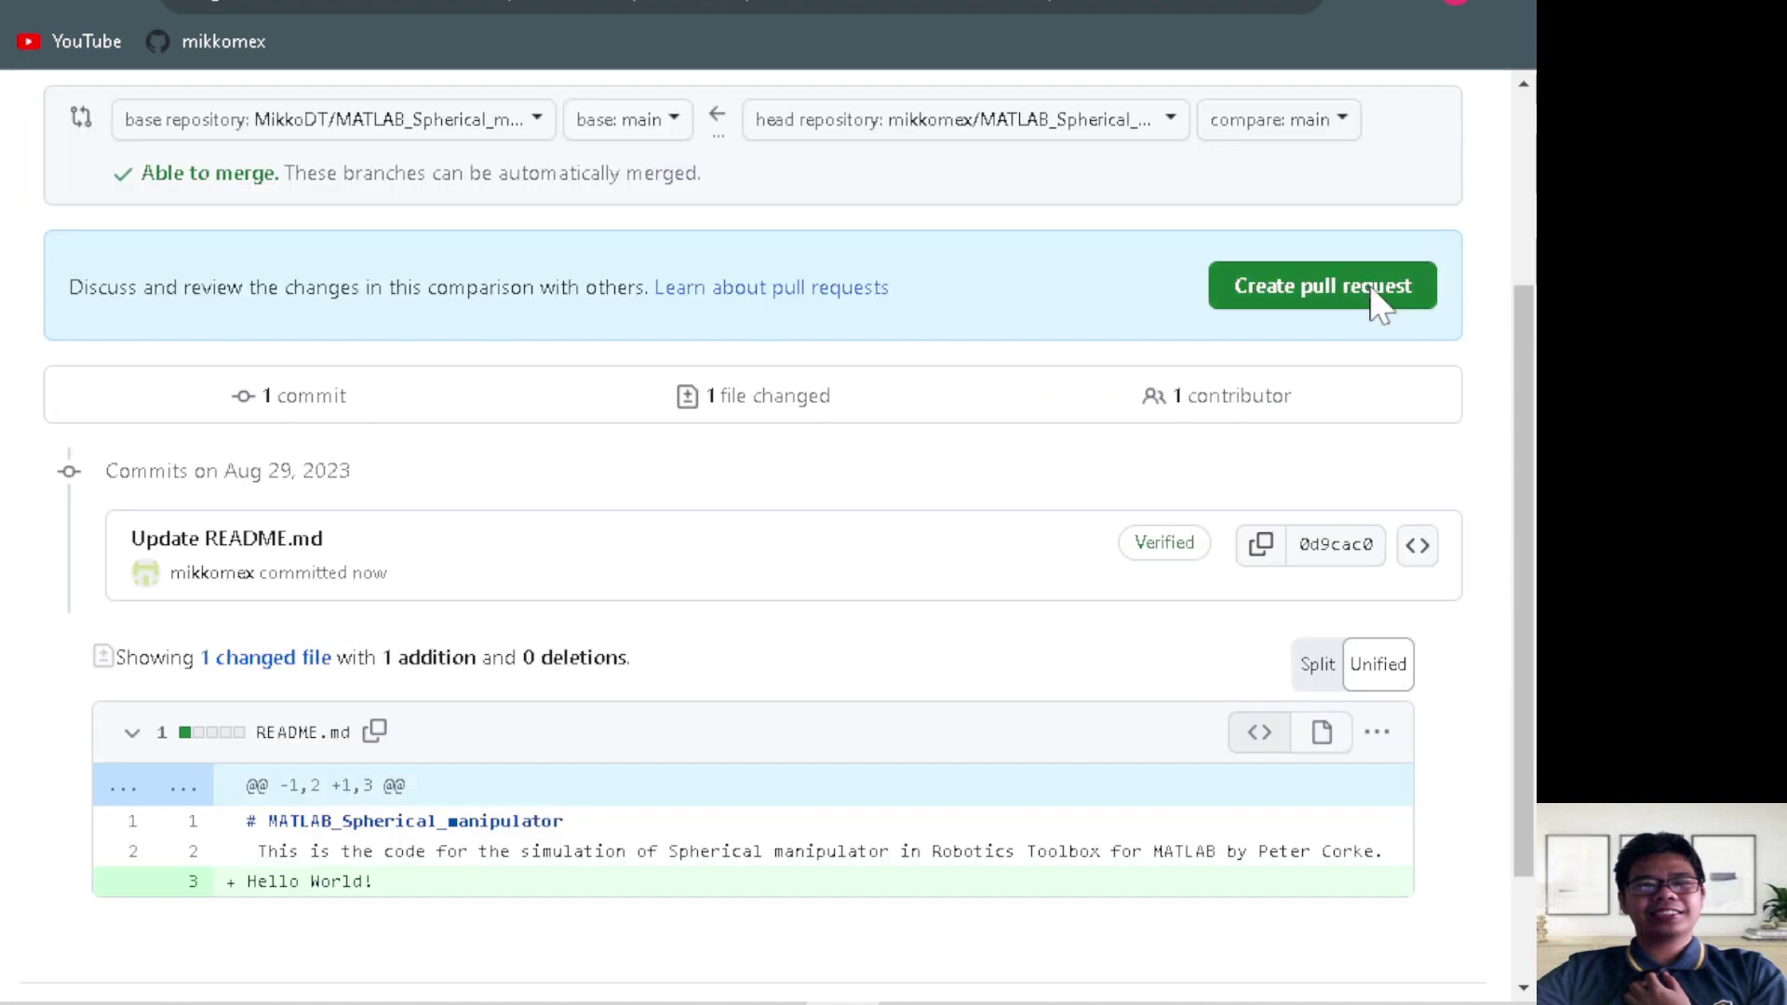
{"action": "left_click", "coordinate": [1376, 291]}
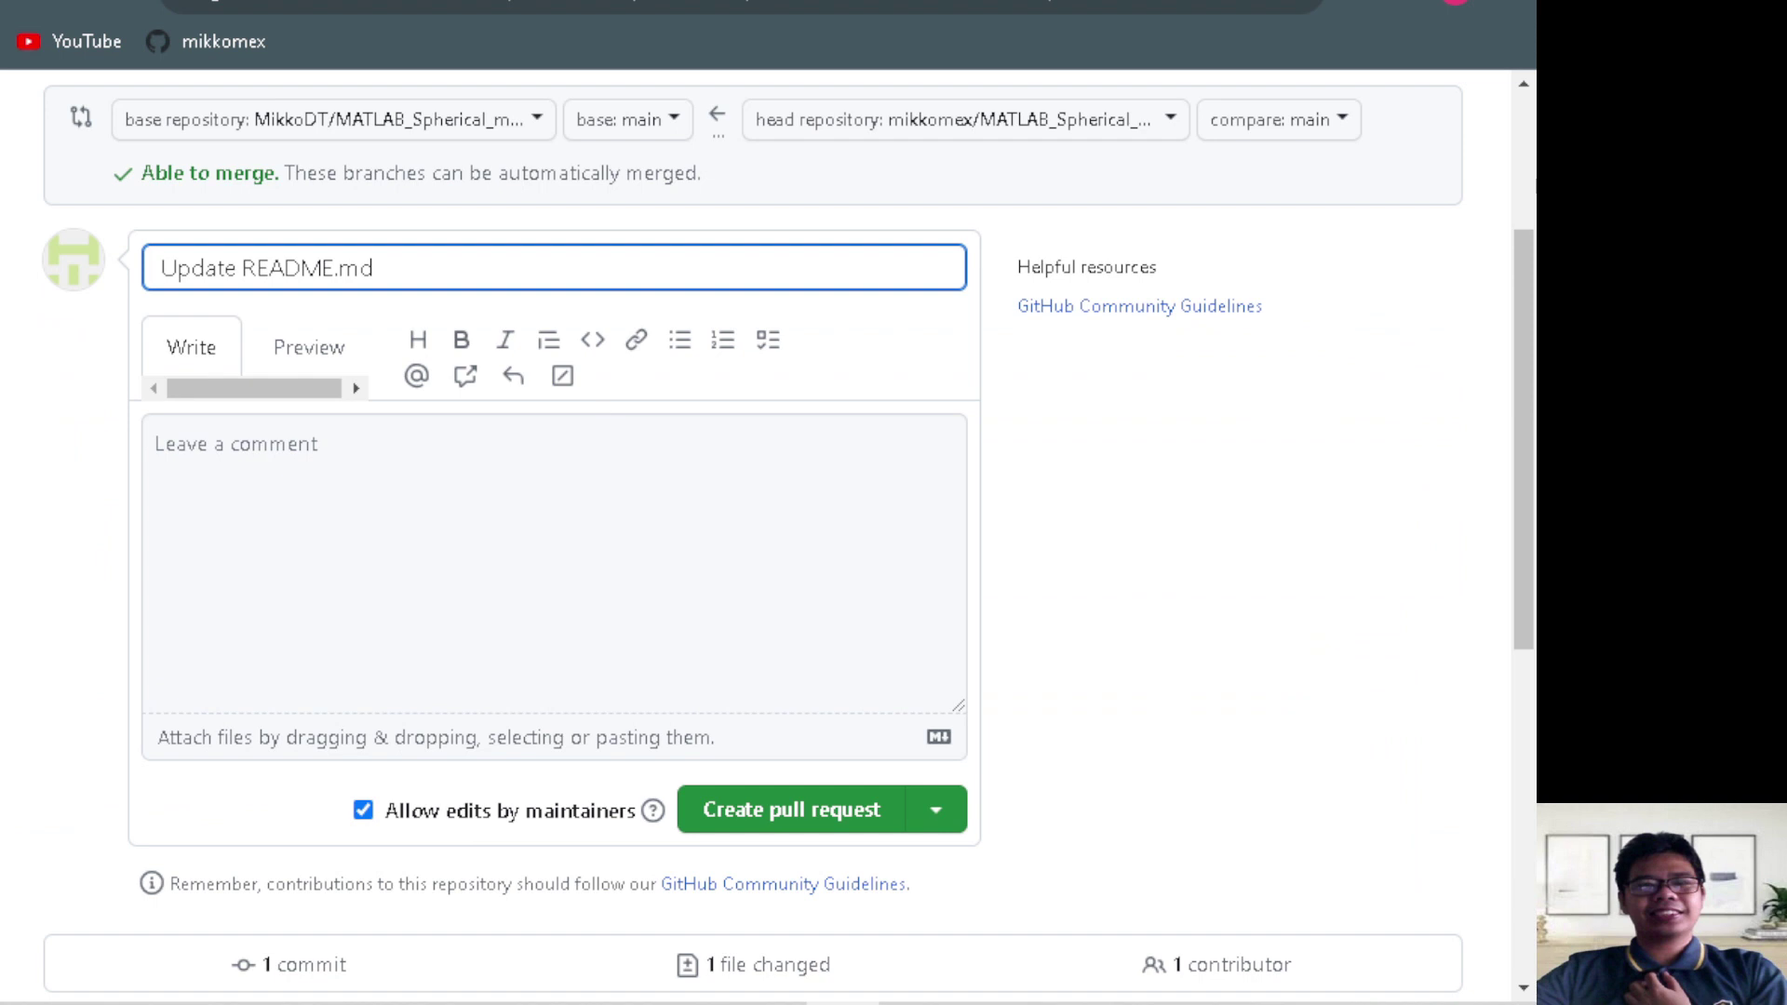
{"action": "left_click", "coordinate": [279, 512]}
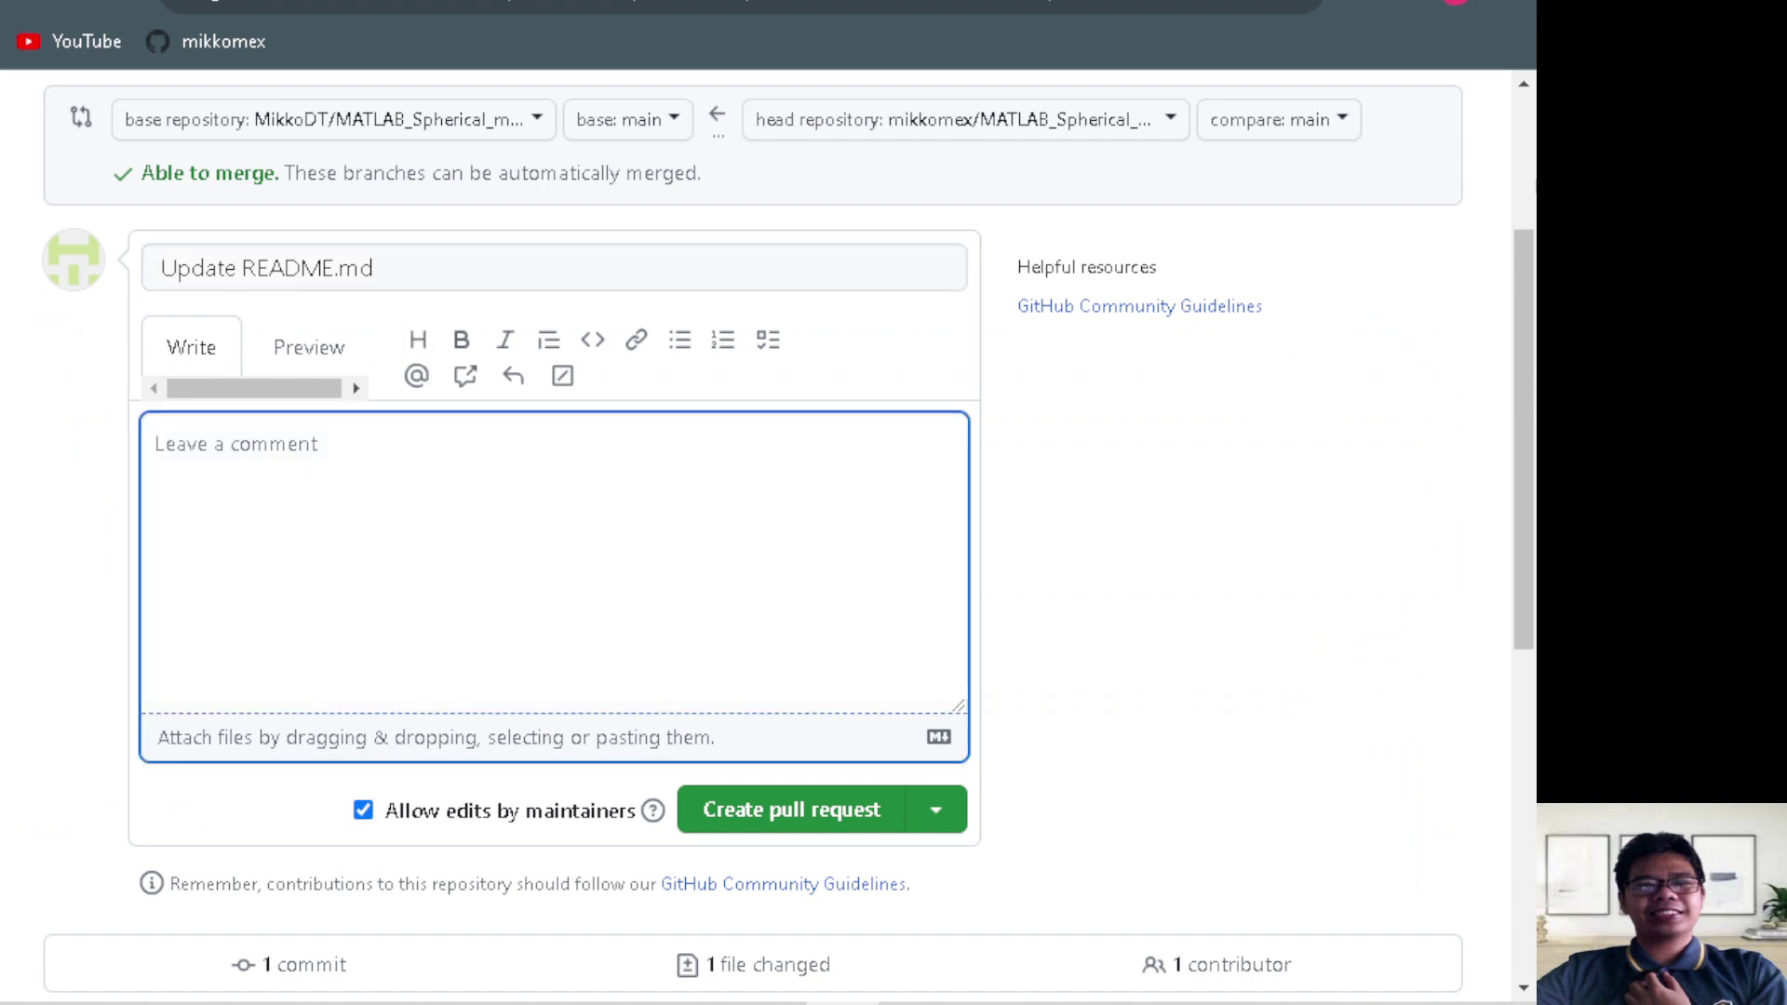
{"action": "type", "text": "I added Hello World!"}
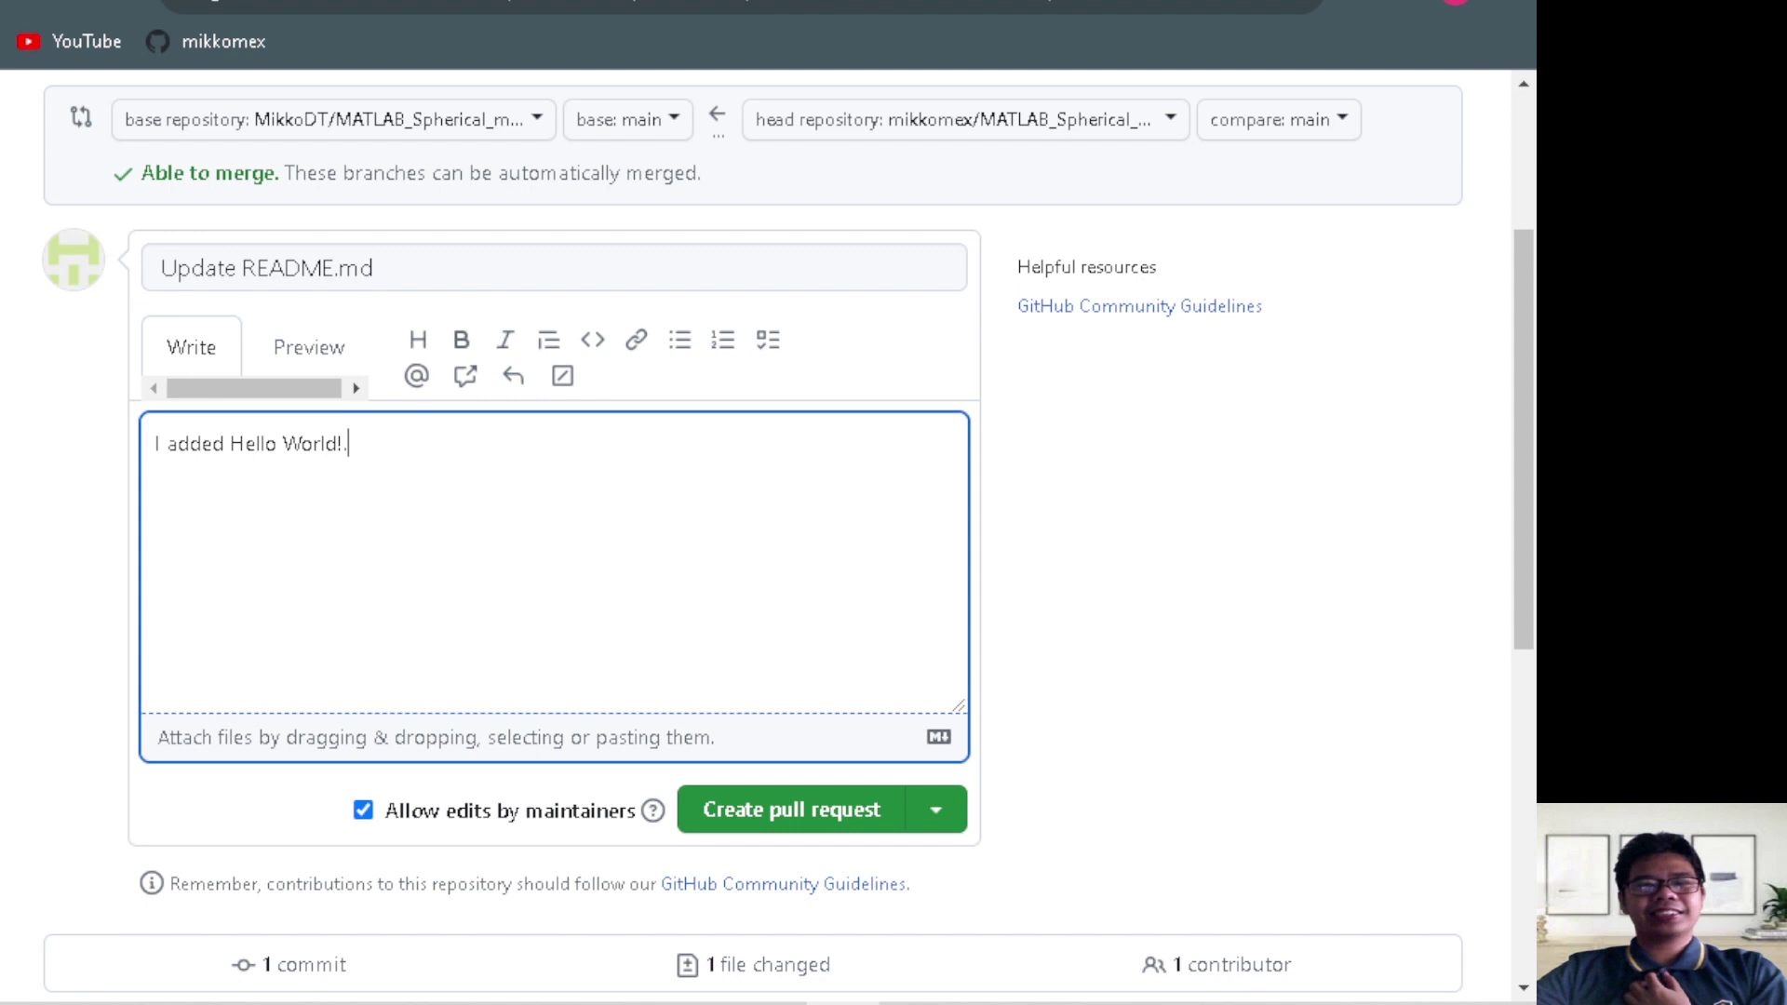
{"action": "left_click", "coordinate": [864, 819]}
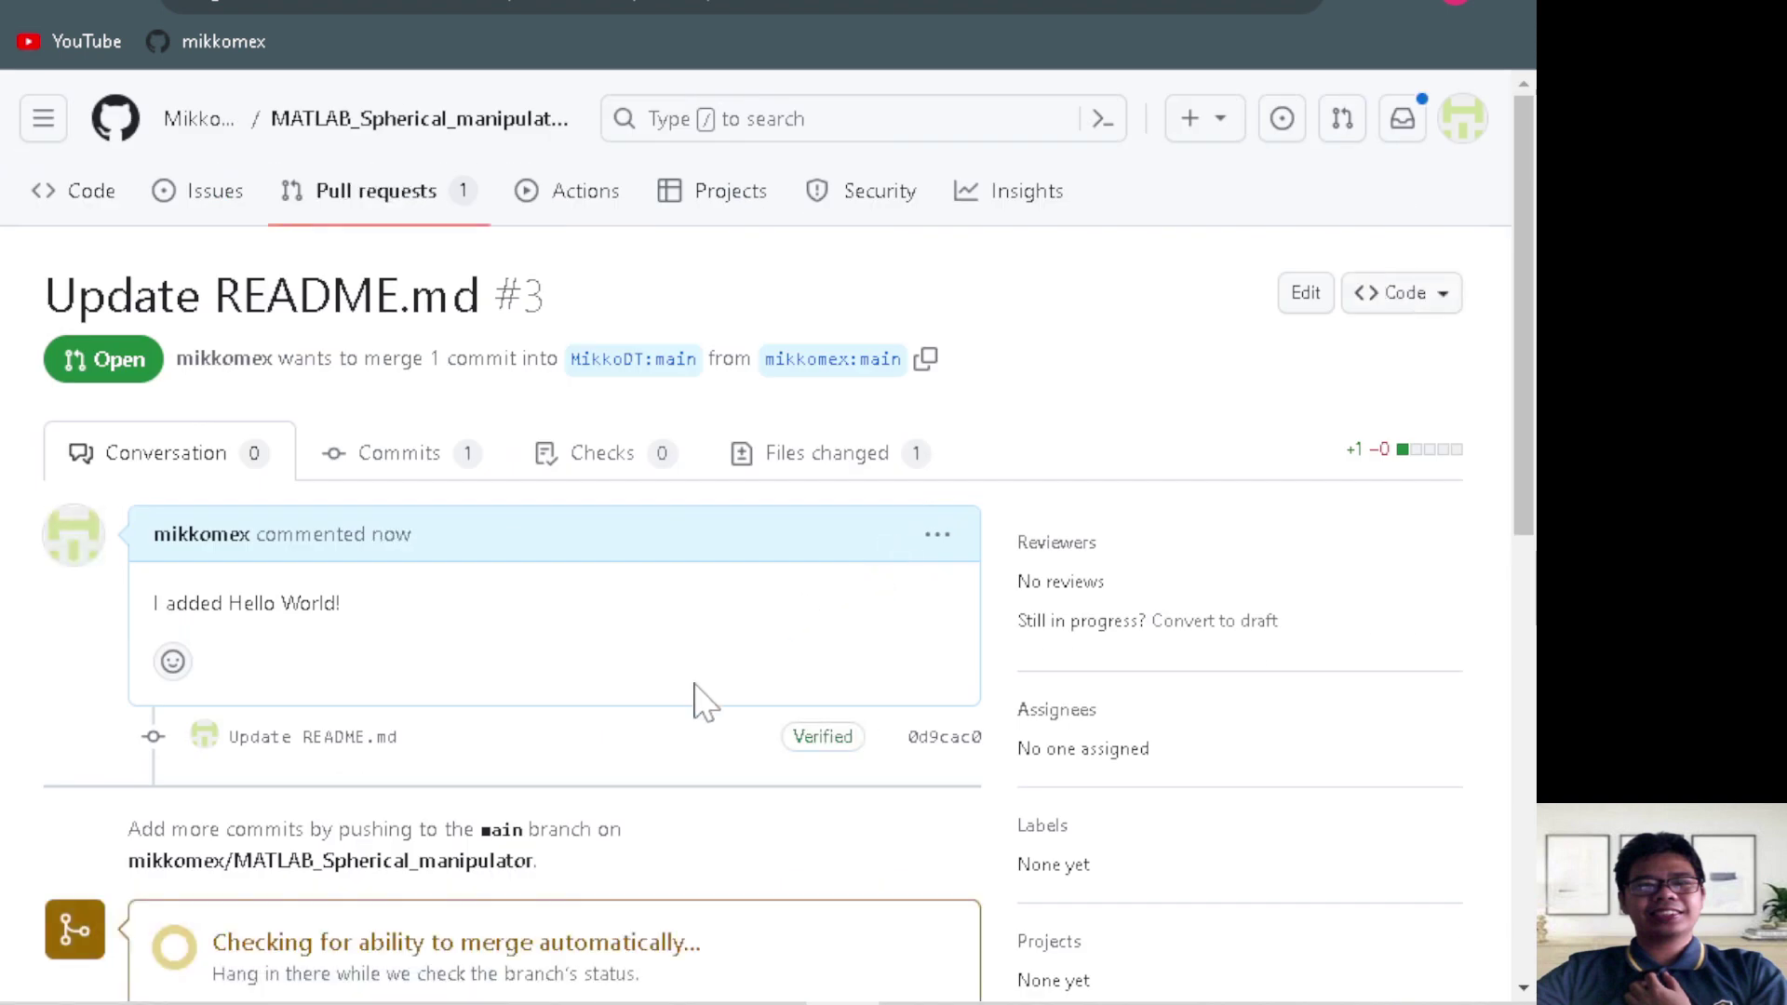
In the owner's window, list the repository's pull requests, with #3 'Update README.md' open
{"action": "scroll", "coordinate": [698, 707], "scroll_direction": "down", "scroll_amount": 5}
{"action": "scroll", "coordinate": [703, 712], "scroll_direction": "down", "scroll_amount": 5}
{"action": "scroll", "coordinate": [703, 712], "scroll_direction": "up", "scroll_amount": 6}
{"action": "scroll", "coordinate": [704, 712], "scroll_direction": "up", "scroll_amount": 3}
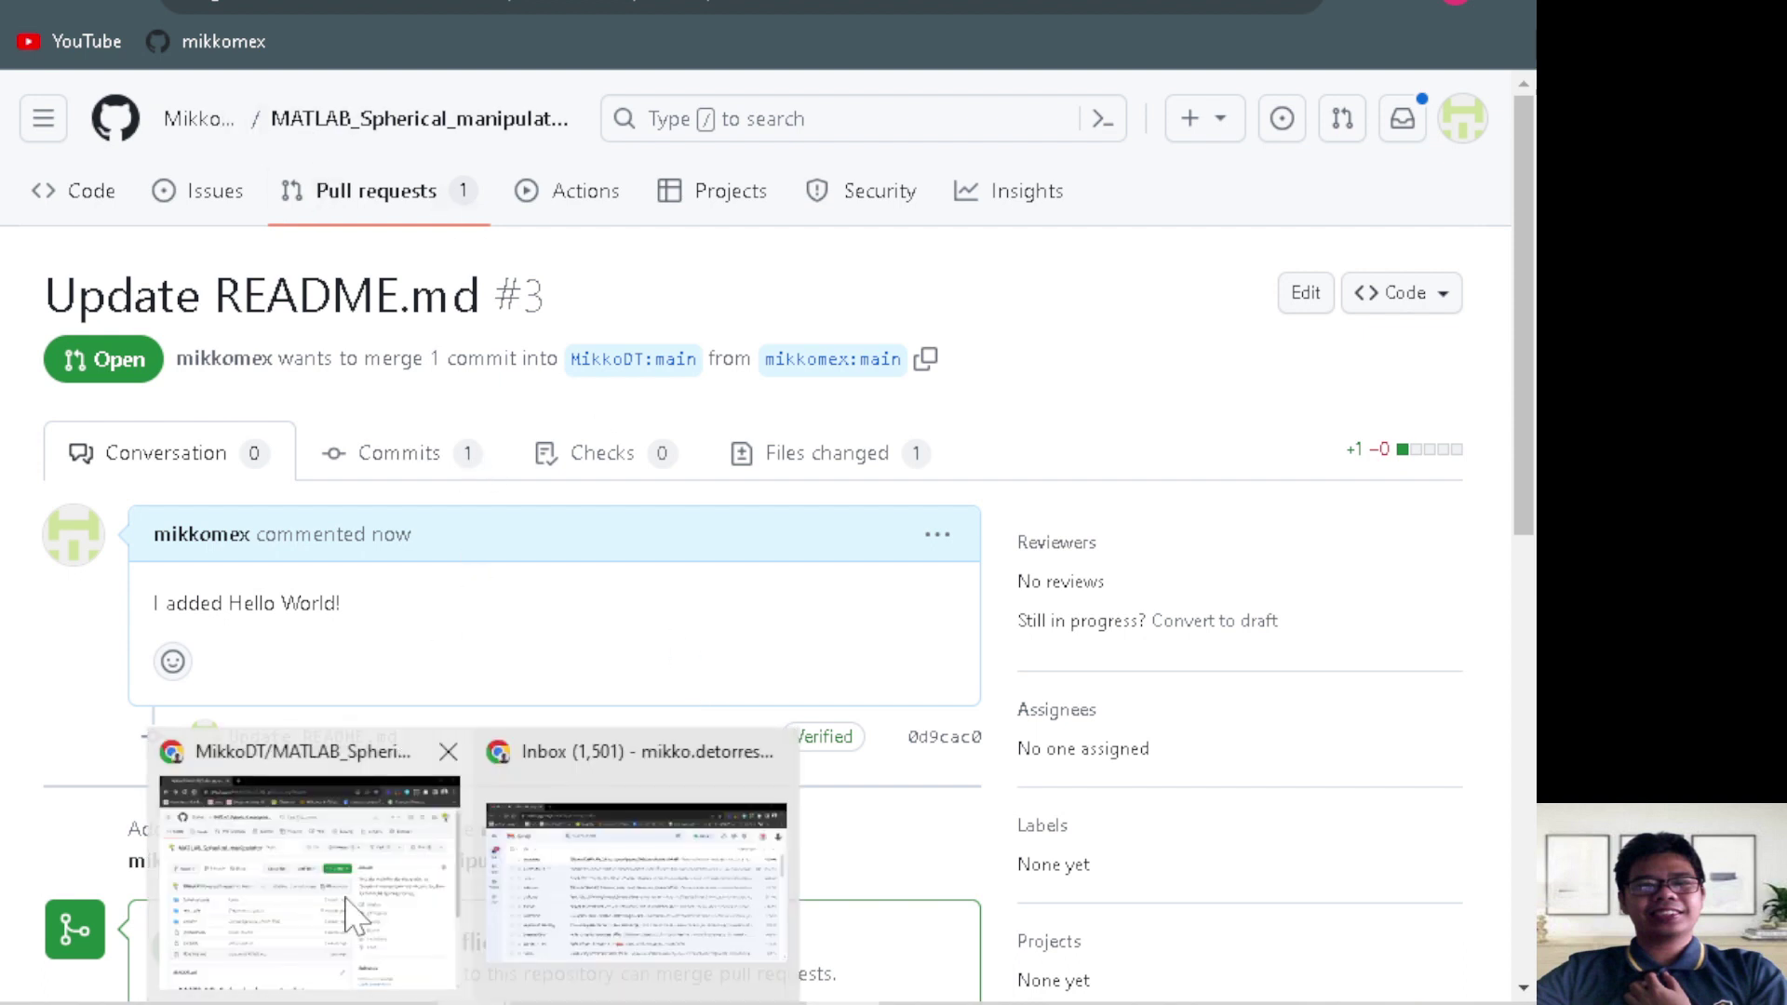
{"action": "left_click", "coordinate": [358, 917]}
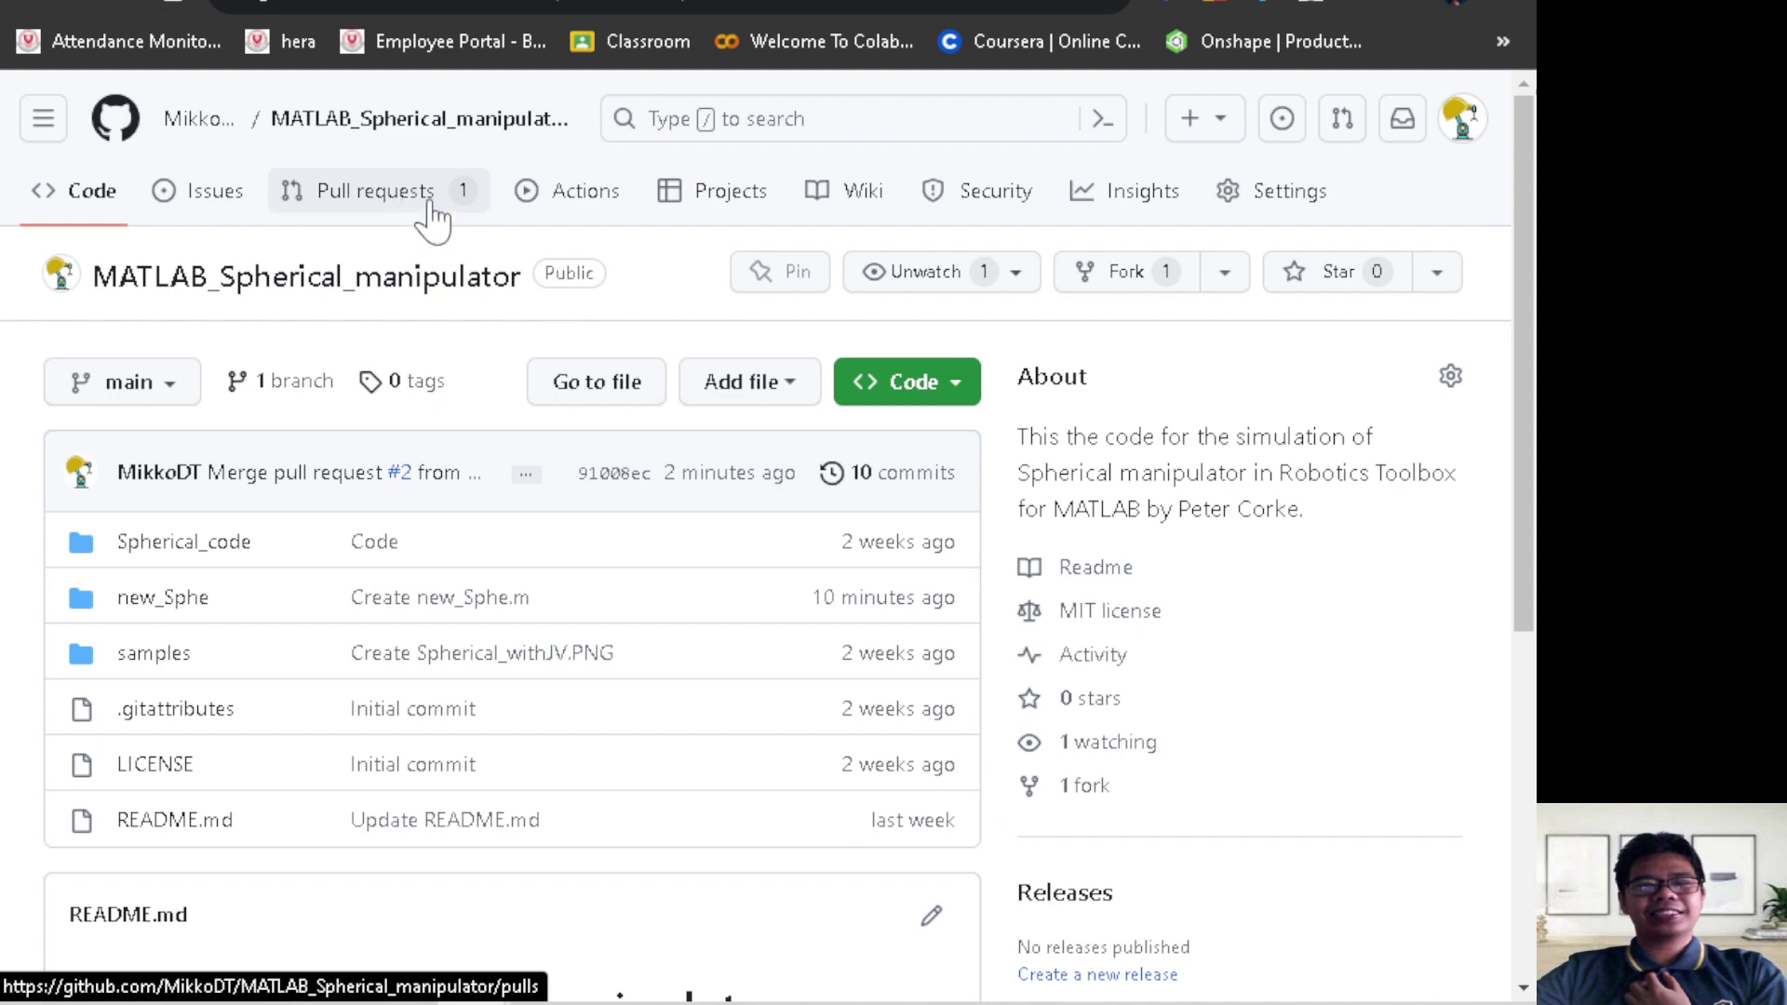
{"action": "left_click", "coordinate": [430, 207]}
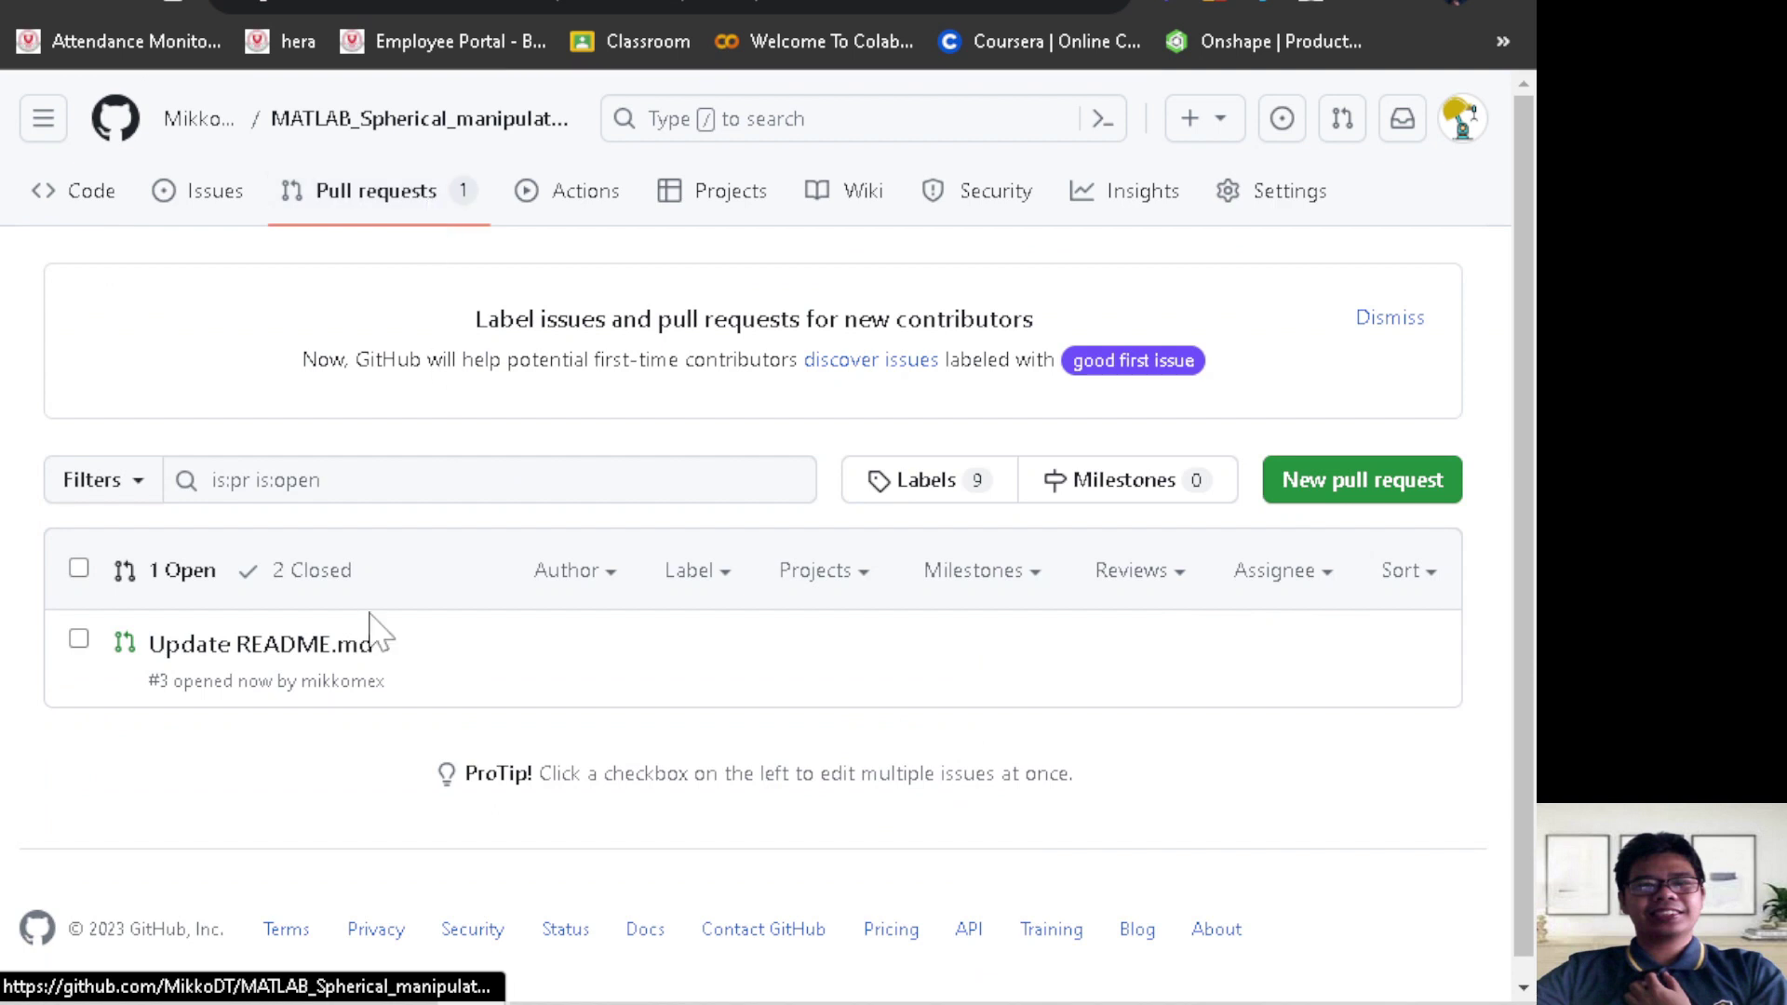
{"action": "mouse_move", "coordinate": [260, 643]}
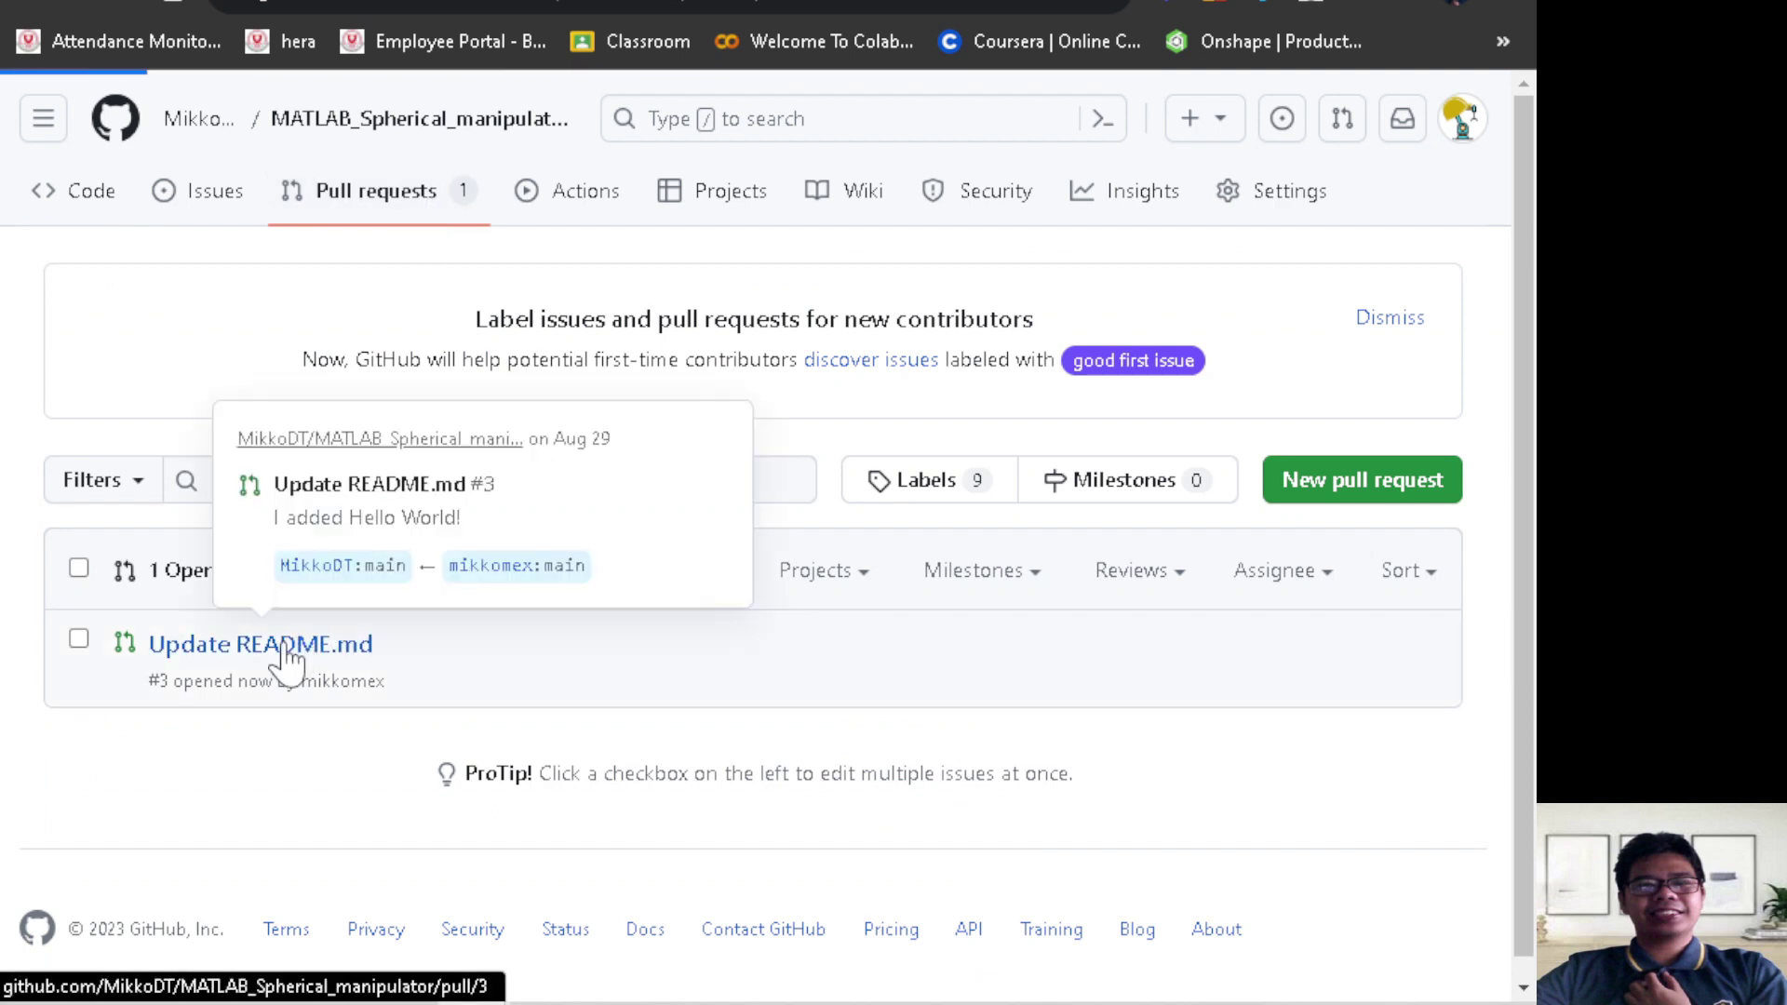
Open pull request #3 'Update README.md' and read through its conversation
{"action": "left_click", "coordinate": [284, 651]}
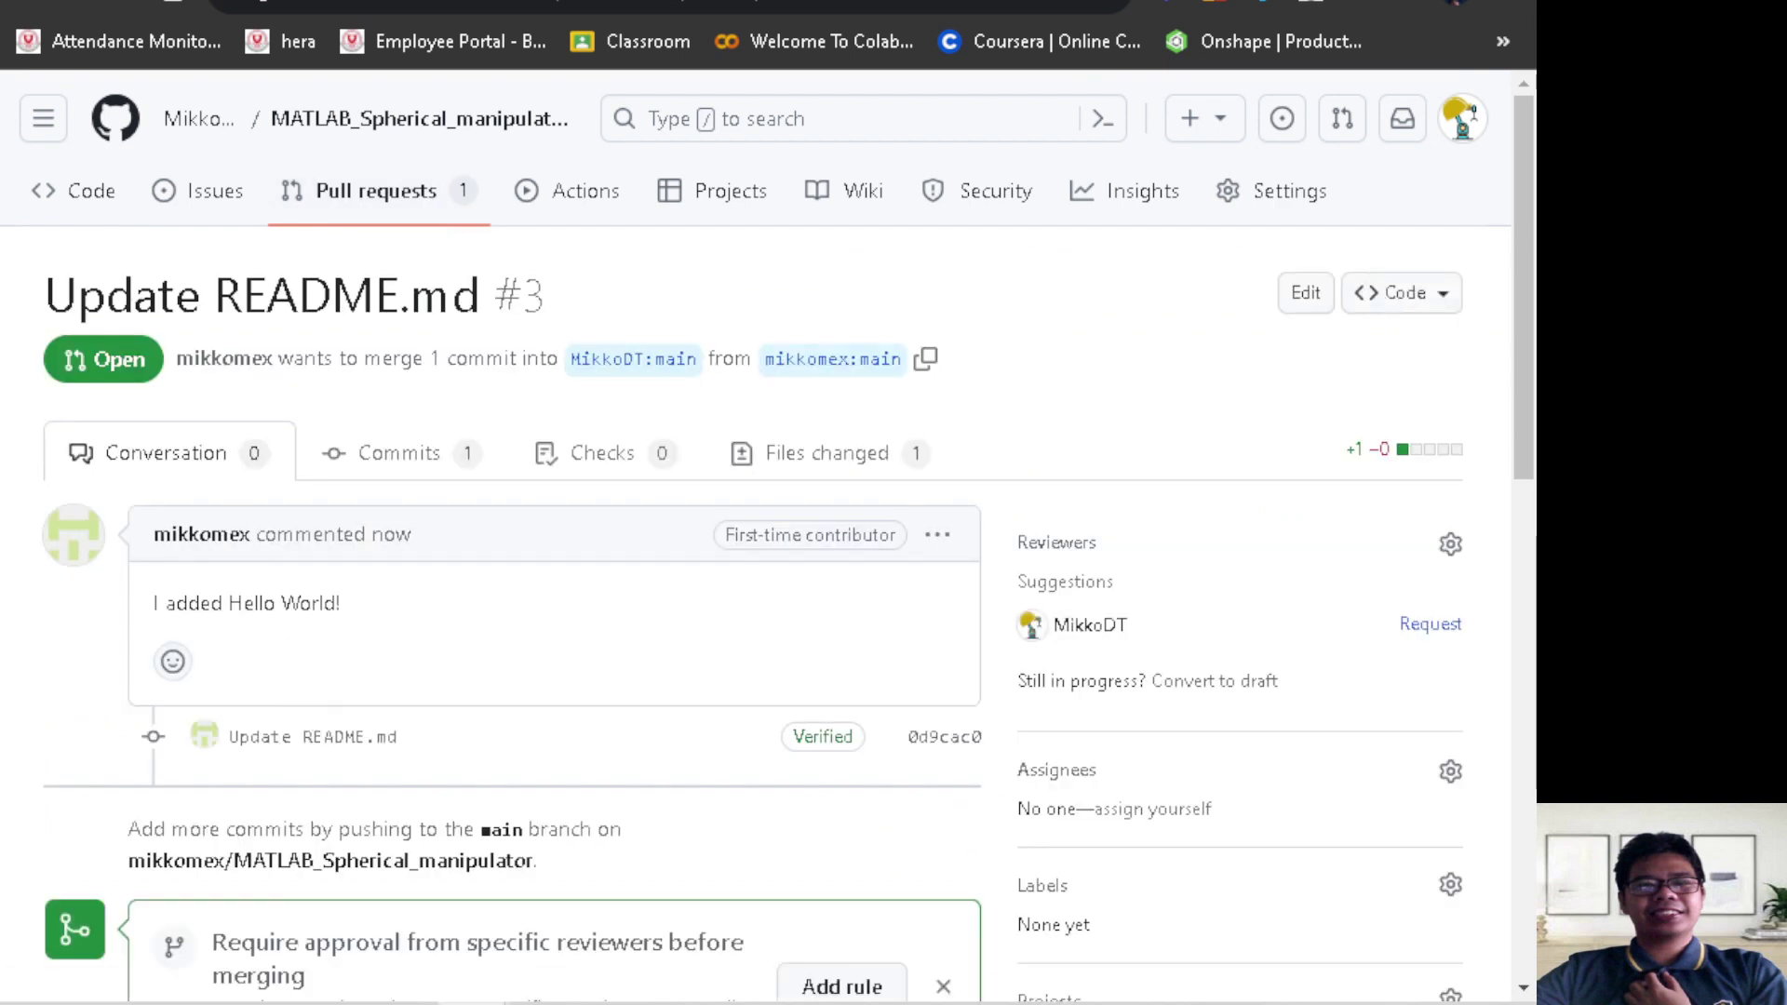
{"action": "scroll", "coordinate": [445, 647], "scroll_direction": "down", "scroll_amount": 3}
{"action": "scroll", "coordinate": [445, 647], "scroll_direction": "down", "scroll_amount": 3}
{"action": "scroll", "coordinate": [445, 647], "scroll_direction": "up", "scroll_amount": 3}
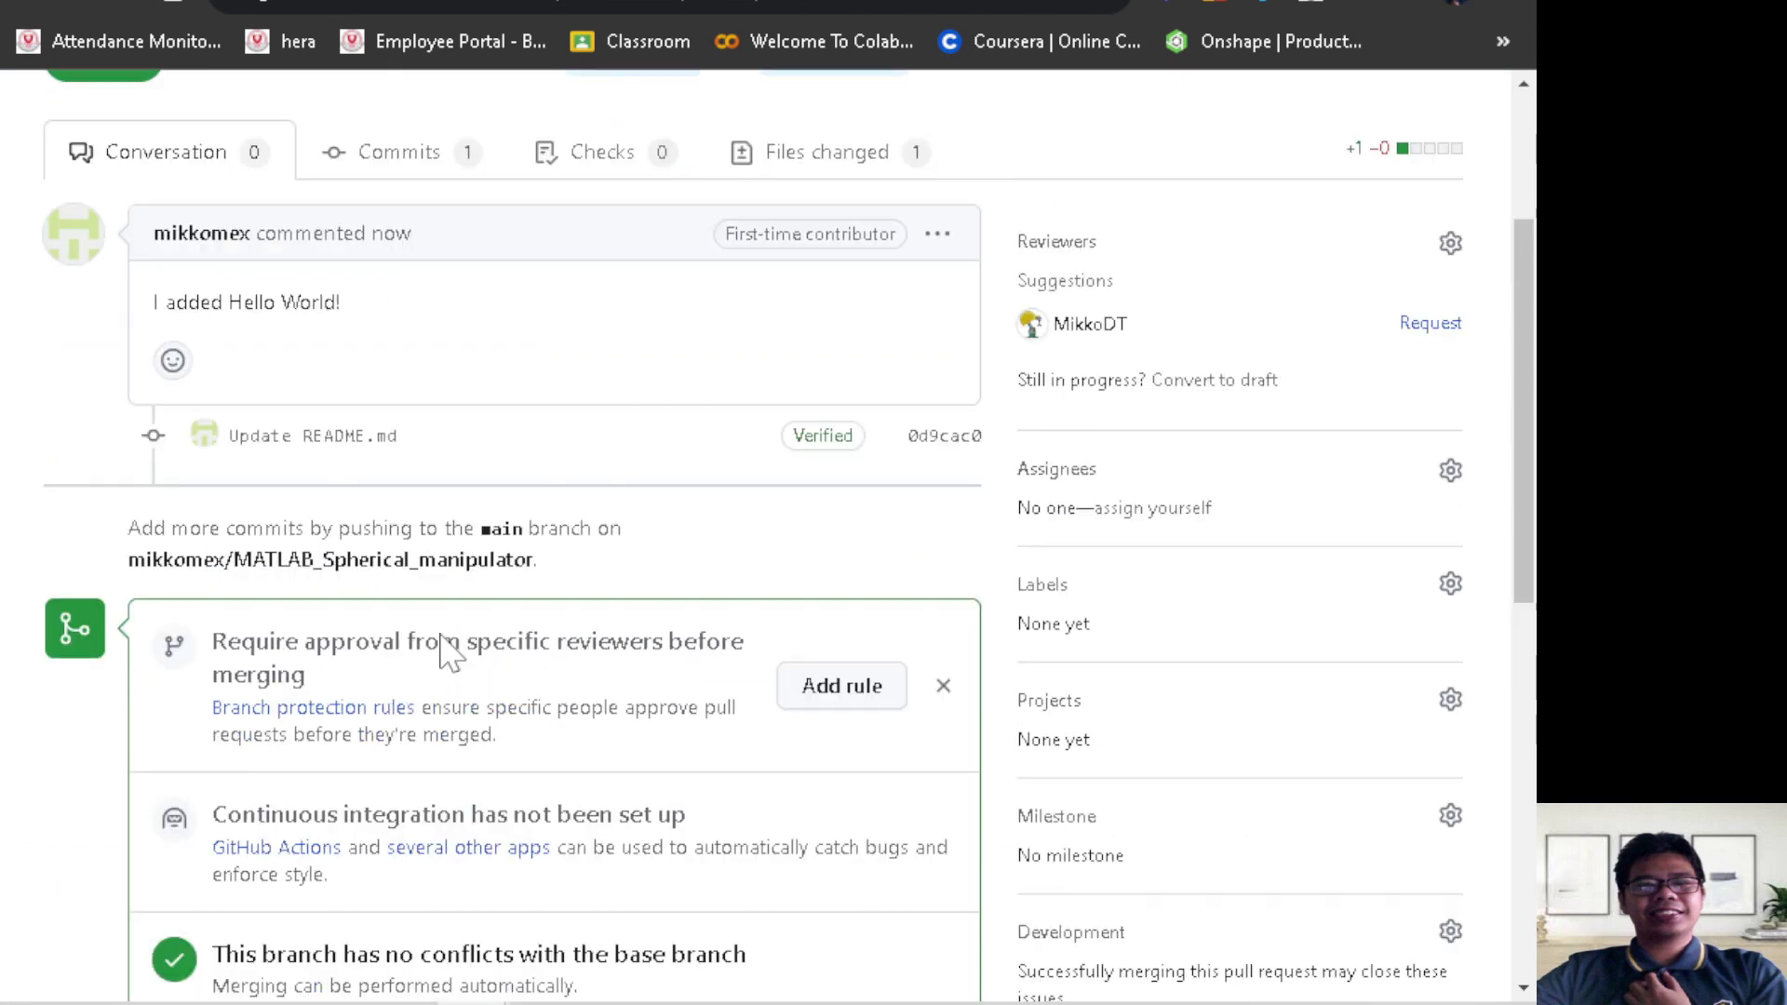
{"action": "scroll", "coordinate": [445, 647], "scroll_direction": "up", "scroll_amount": 3}
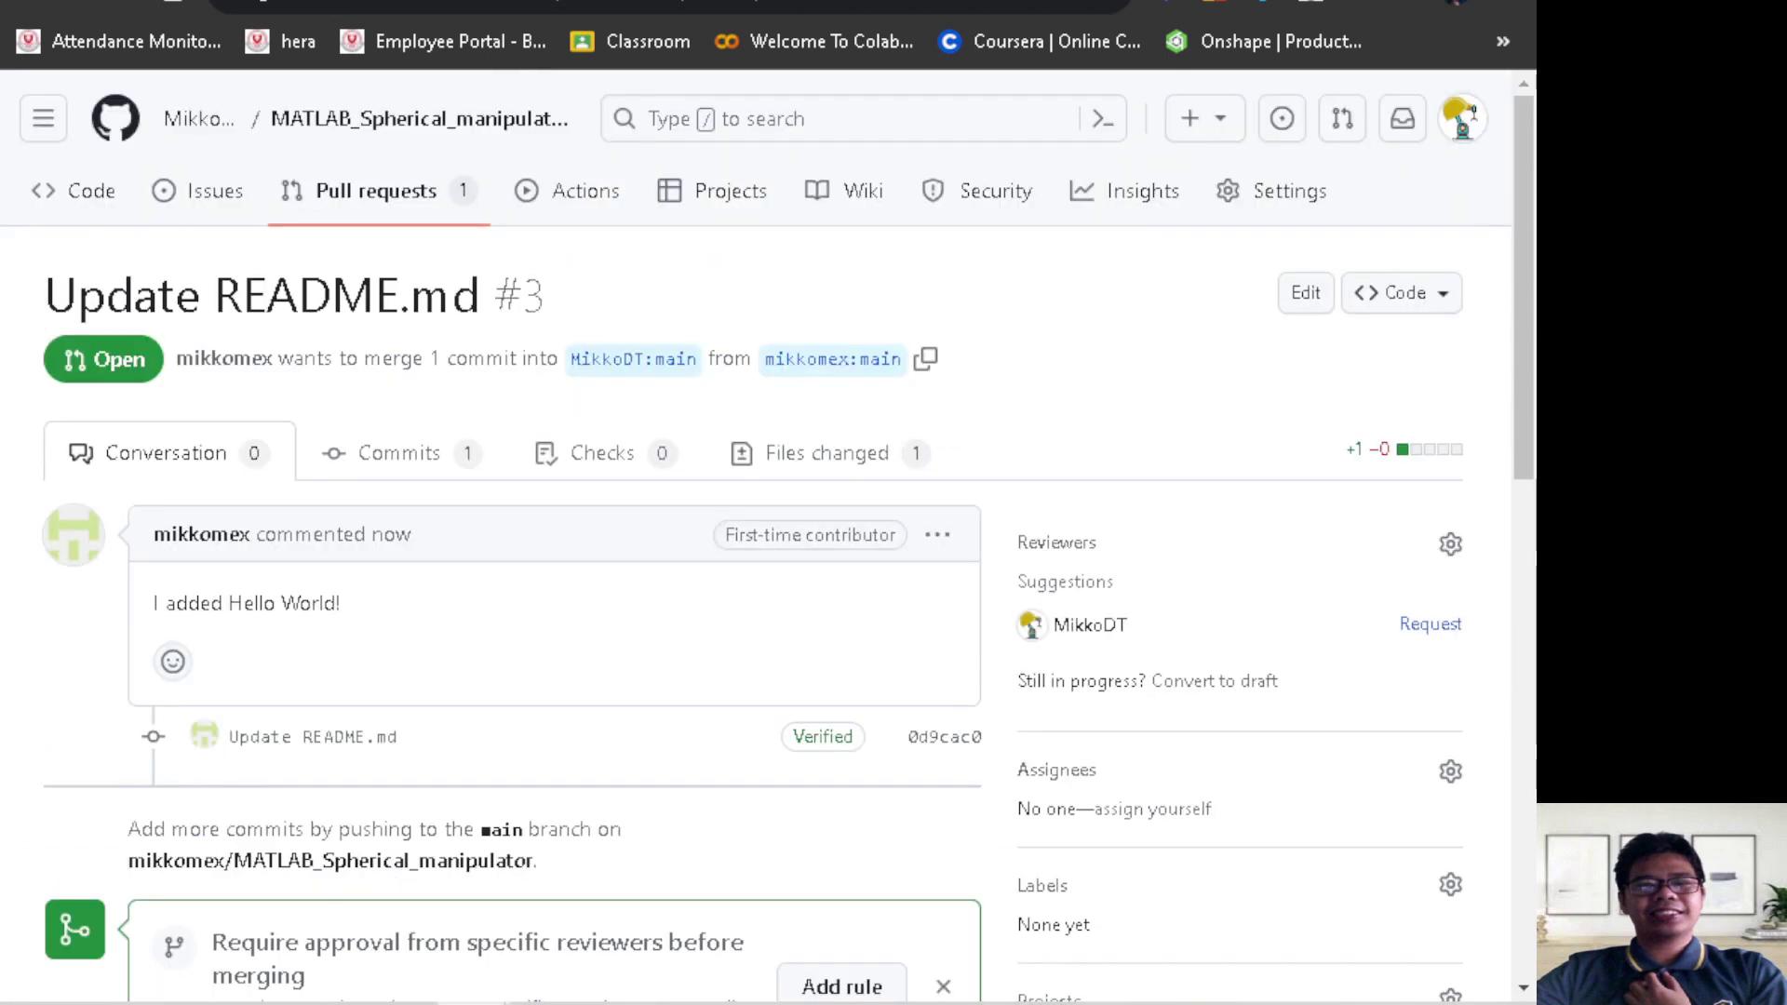
{"action": "scroll", "coordinate": [445, 647], "scroll_direction": "down", "scroll_amount": 2}
{"action": "scroll", "coordinate": [445, 647], "scroll_direction": "down", "scroll_amount": 5}
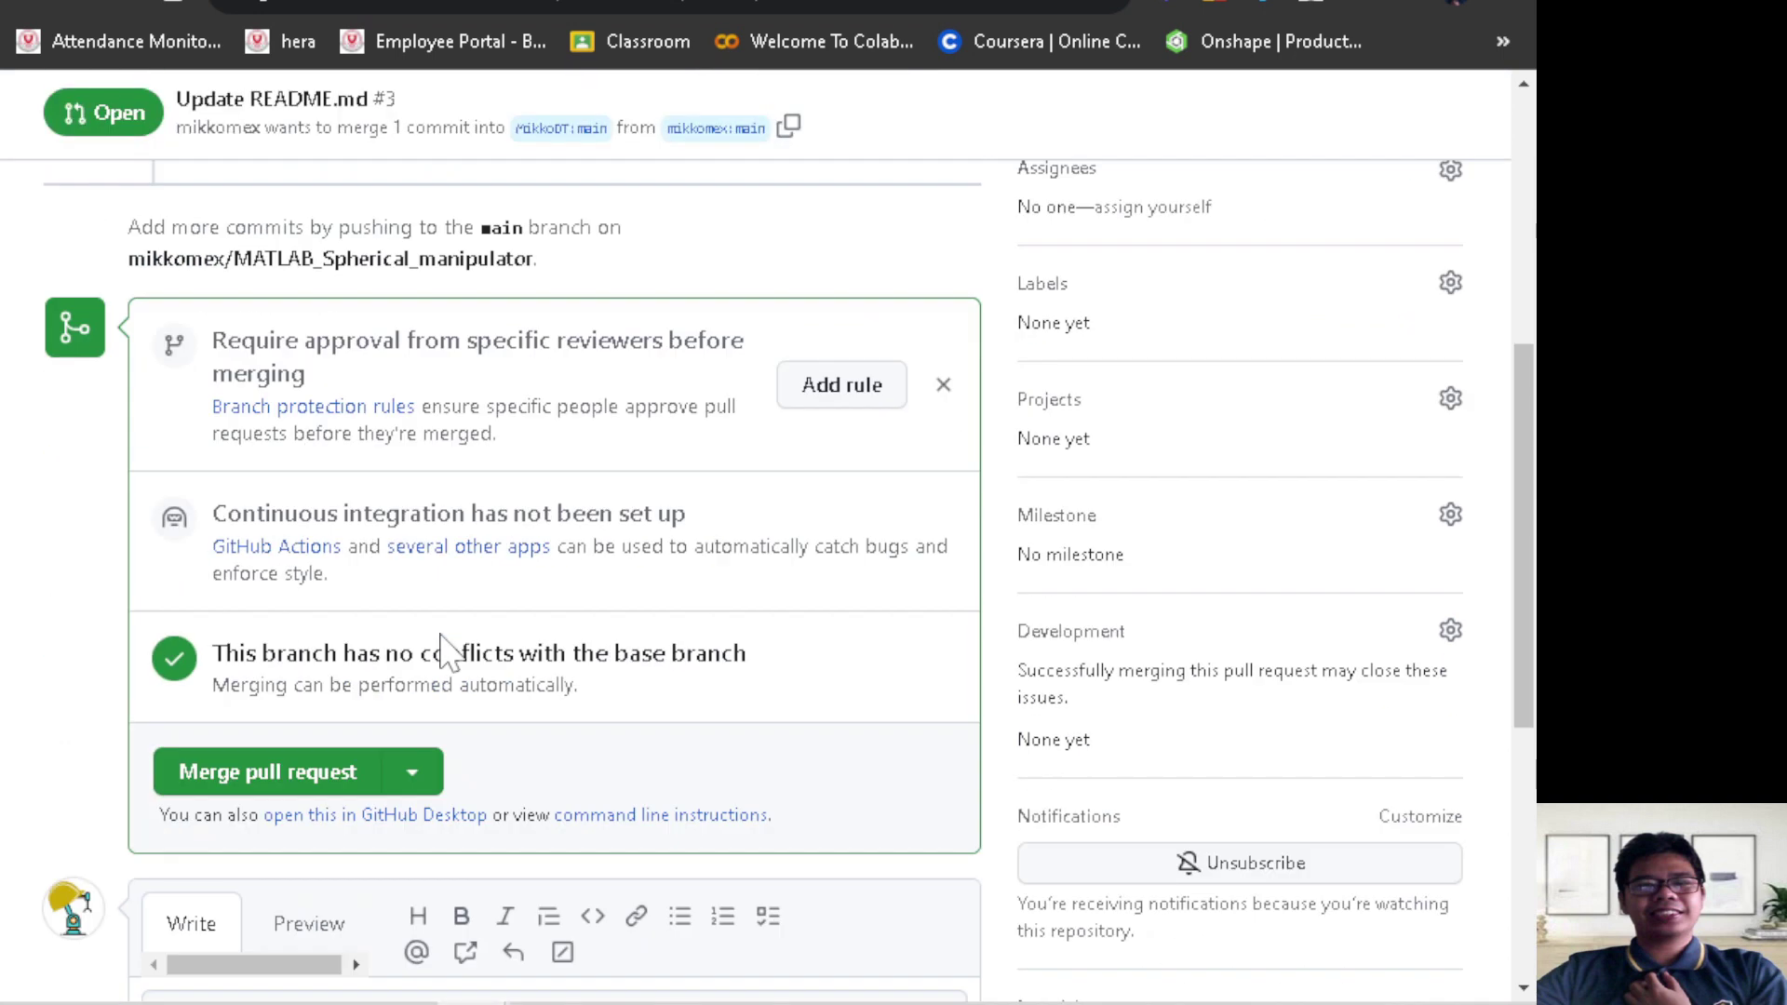
{"action": "scroll", "coordinate": [445, 647], "scroll_direction": "down", "scroll_amount": 3}
{"action": "scroll", "coordinate": [445, 647], "scroll_direction": "down", "scroll_amount": 2}
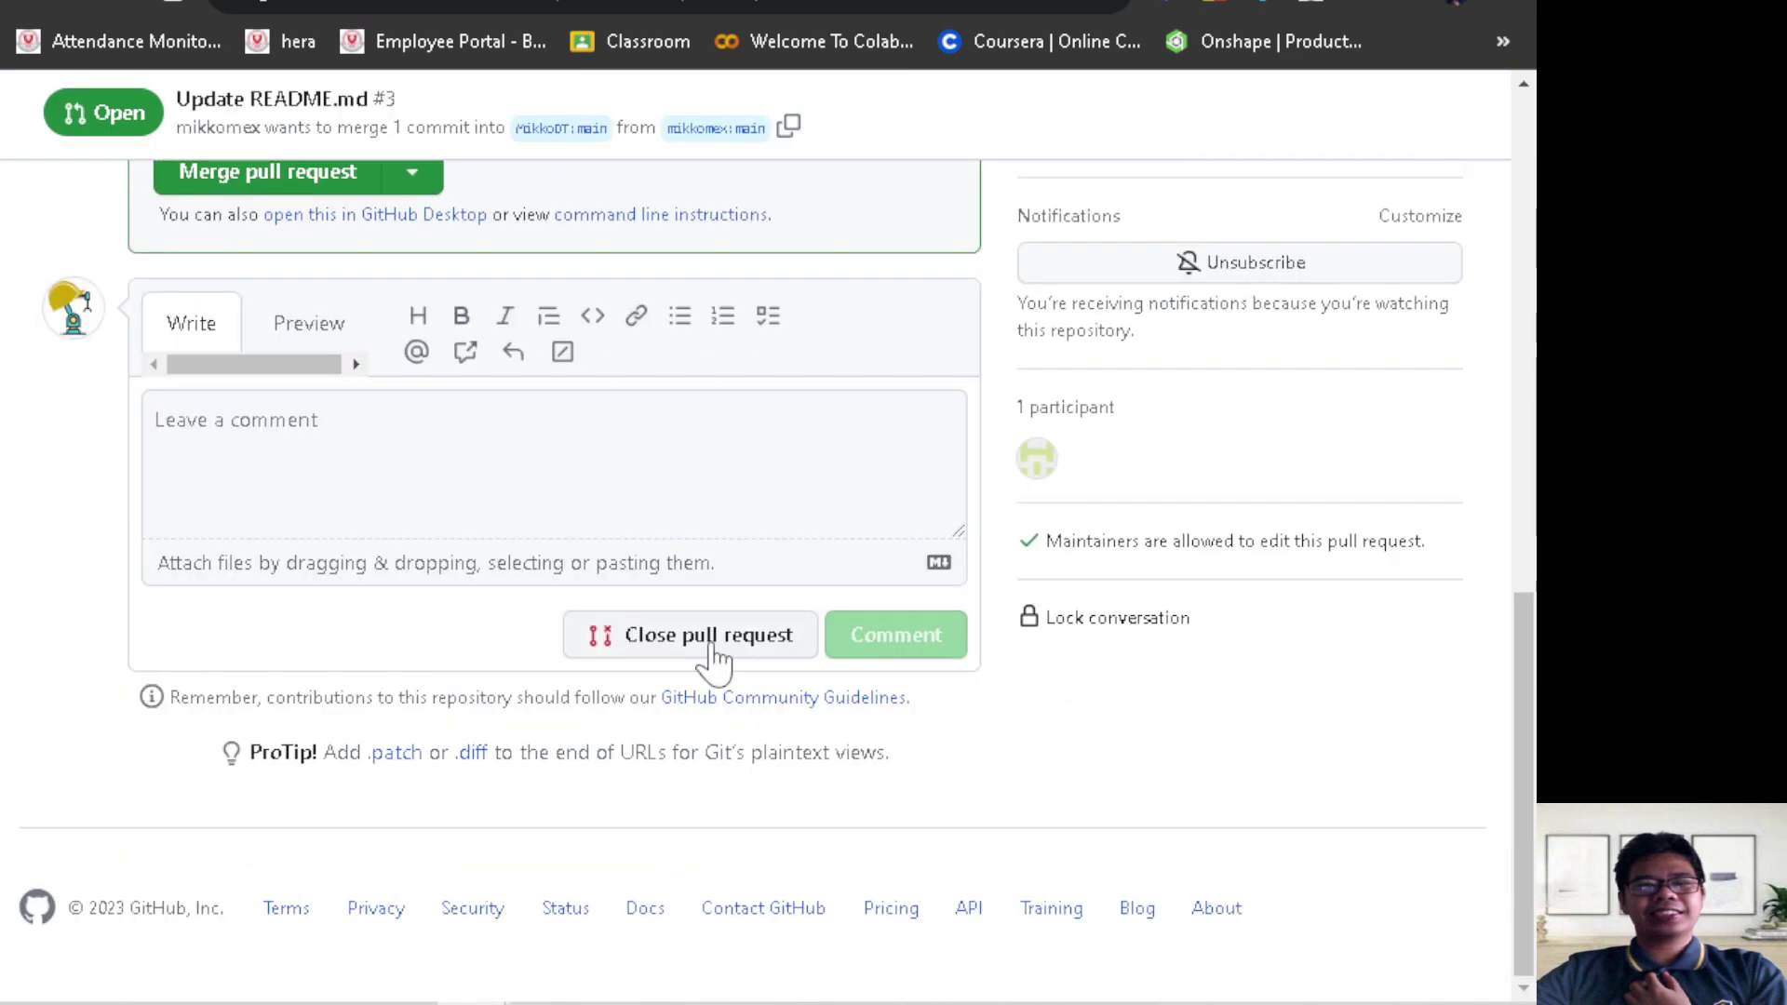
{"action": "scroll", "coordinate": [519, 614], "scroll_direction": "up", "scroll_amount": 7}
{"action": "scroll", "coordinate": [521, 610], "scroll_direction": "down", "scroll_amount": 8}
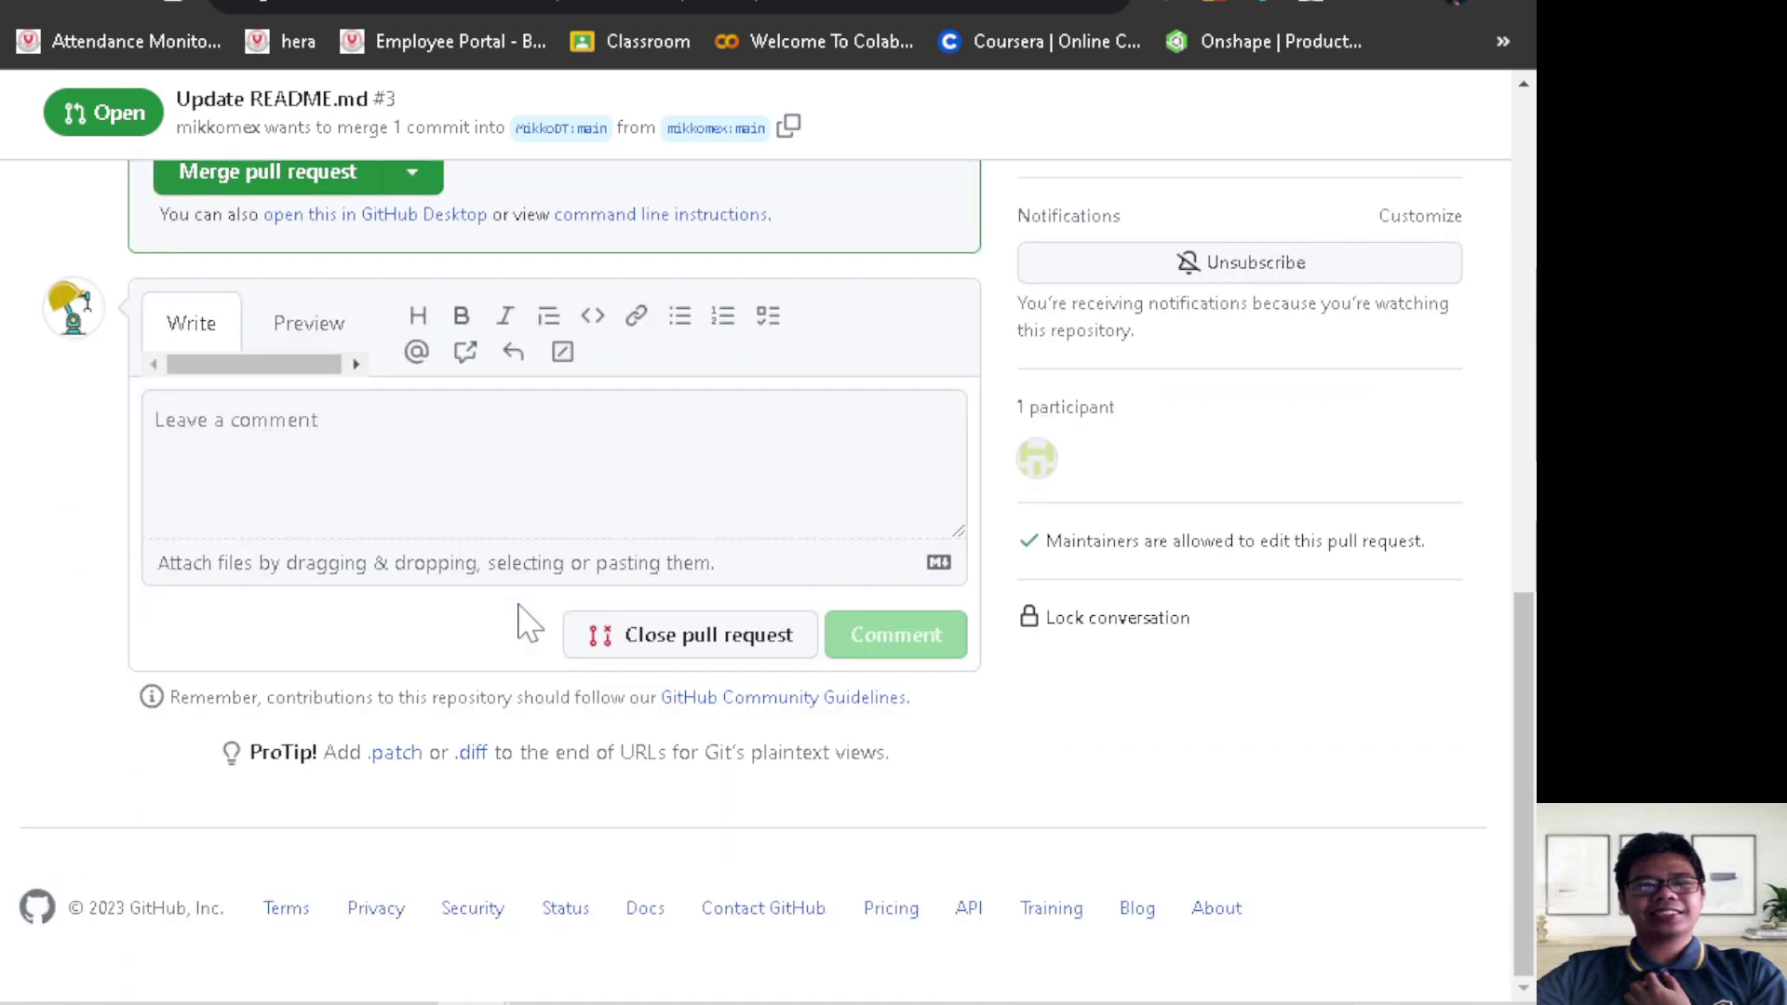
Close pull request #3 without merging it
{"action": "left_click", "coordinate": [643, 643]}
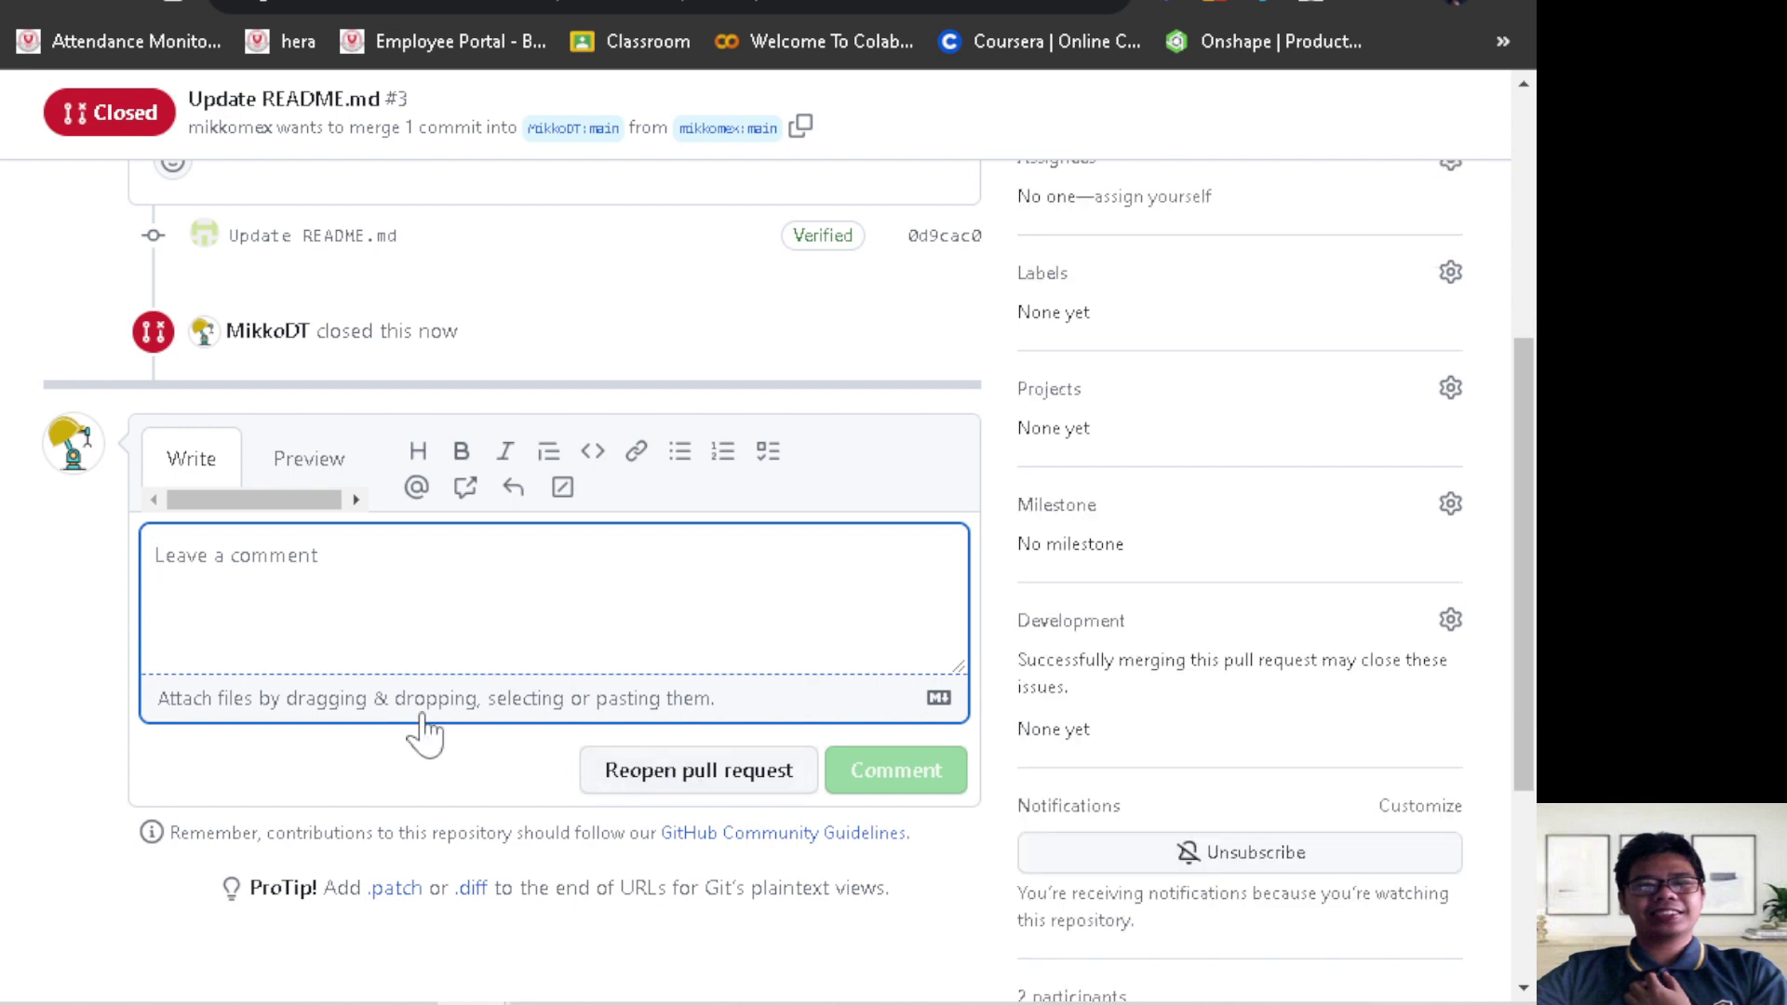
{"action": "scroll", "coordinate": [424, 731], "scroll_direction": "up", "scroll_amount": 5}
{"action": "scroll", "coordinate": [424, 730], "scroll_direction": "up", "scroll_amount": 1}
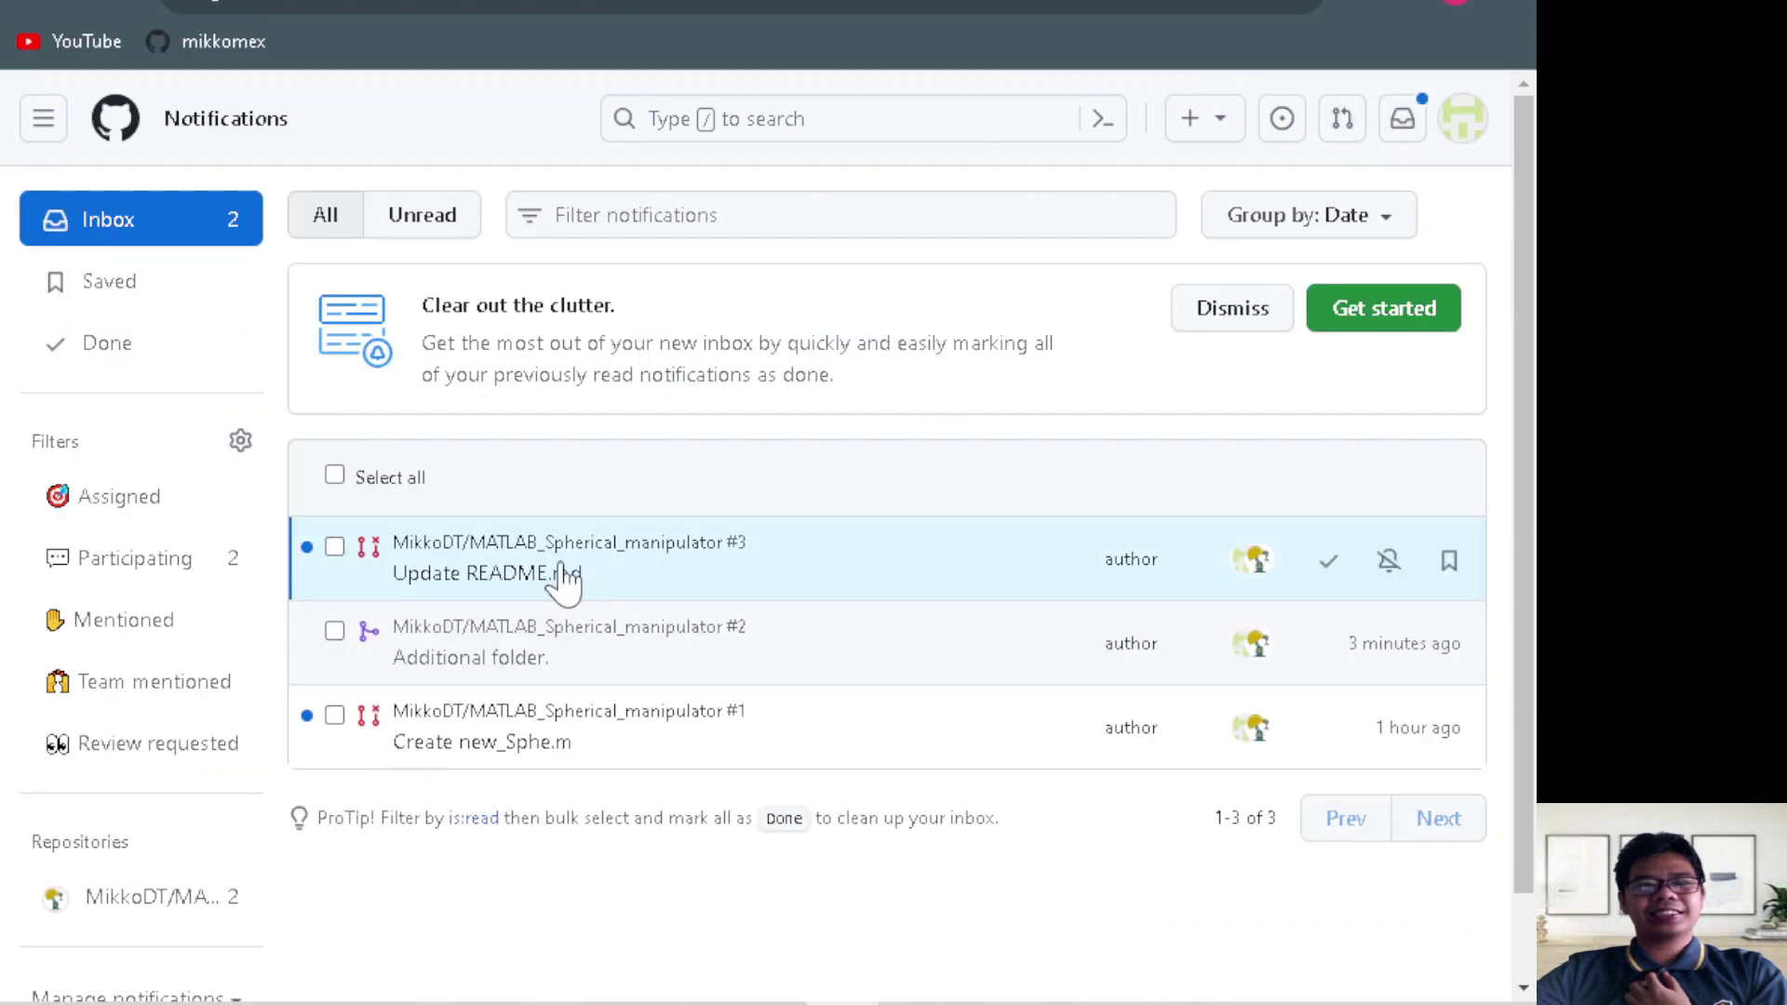
Open the closed pull request #3 from the contributor's notifications and look it over
{"action": "left_click", "coordinate": [566, 579]}
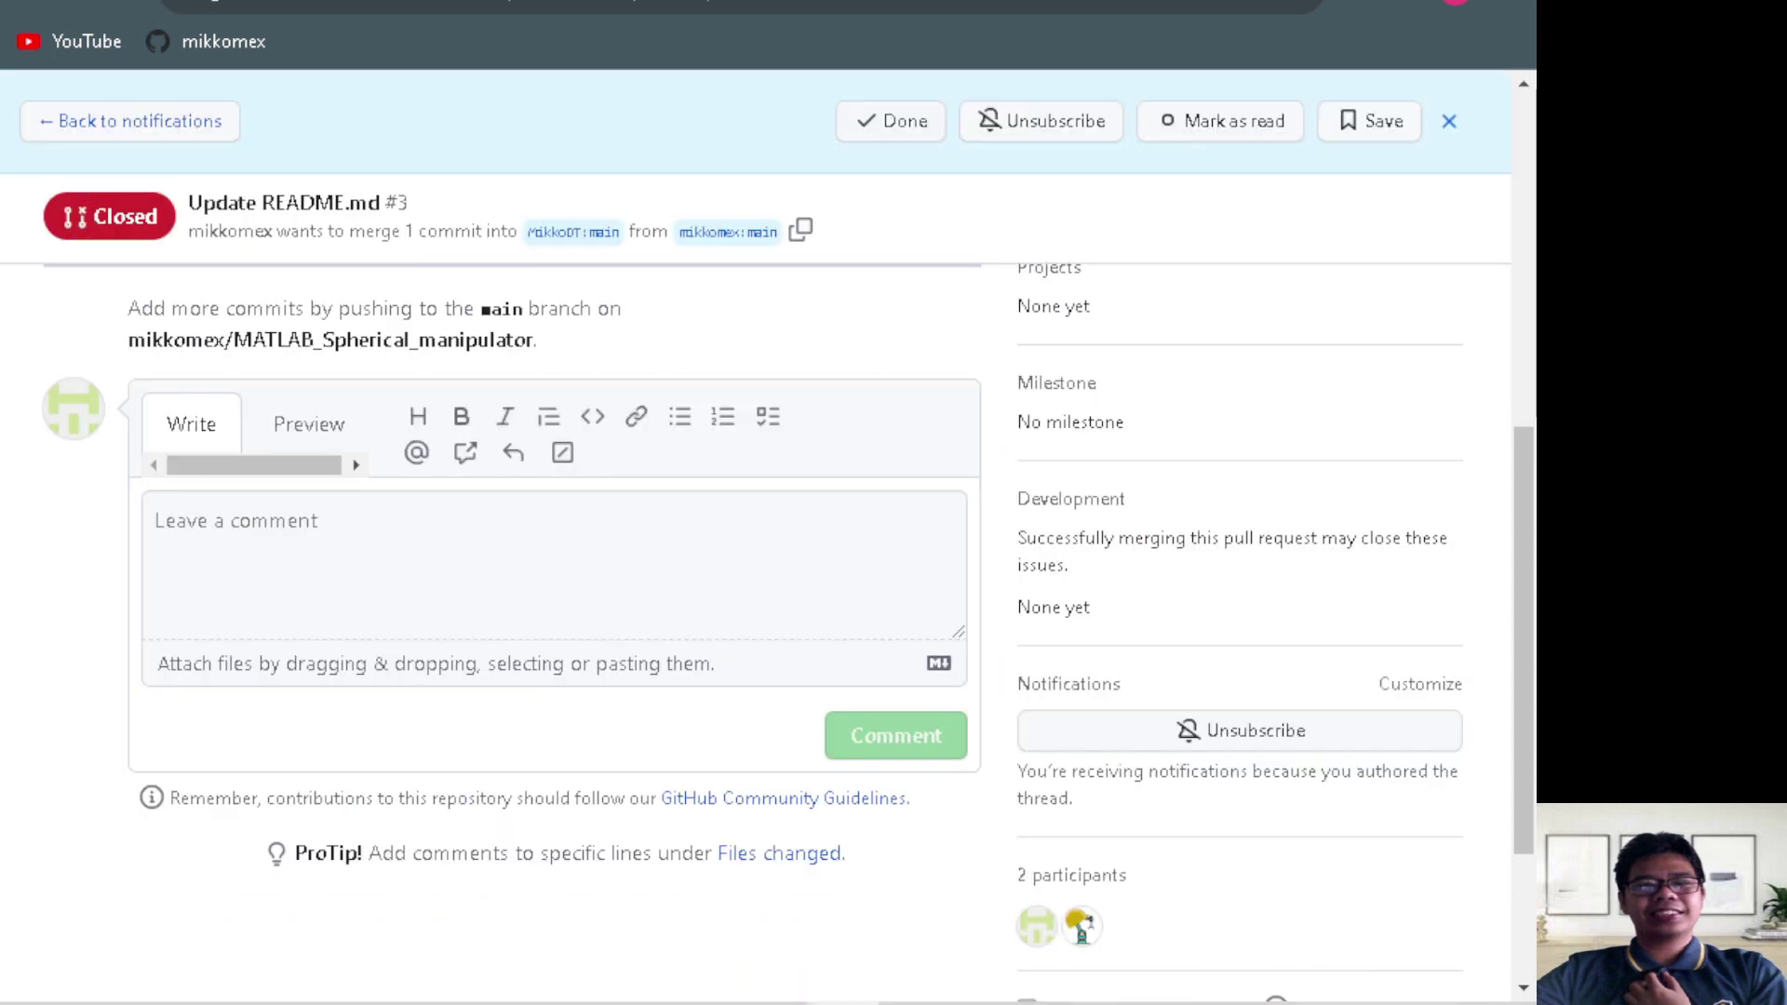
{"action": "scroll", "coordinate": [512, 633], "scroll_direction": "up", "scroll_amount": 2}
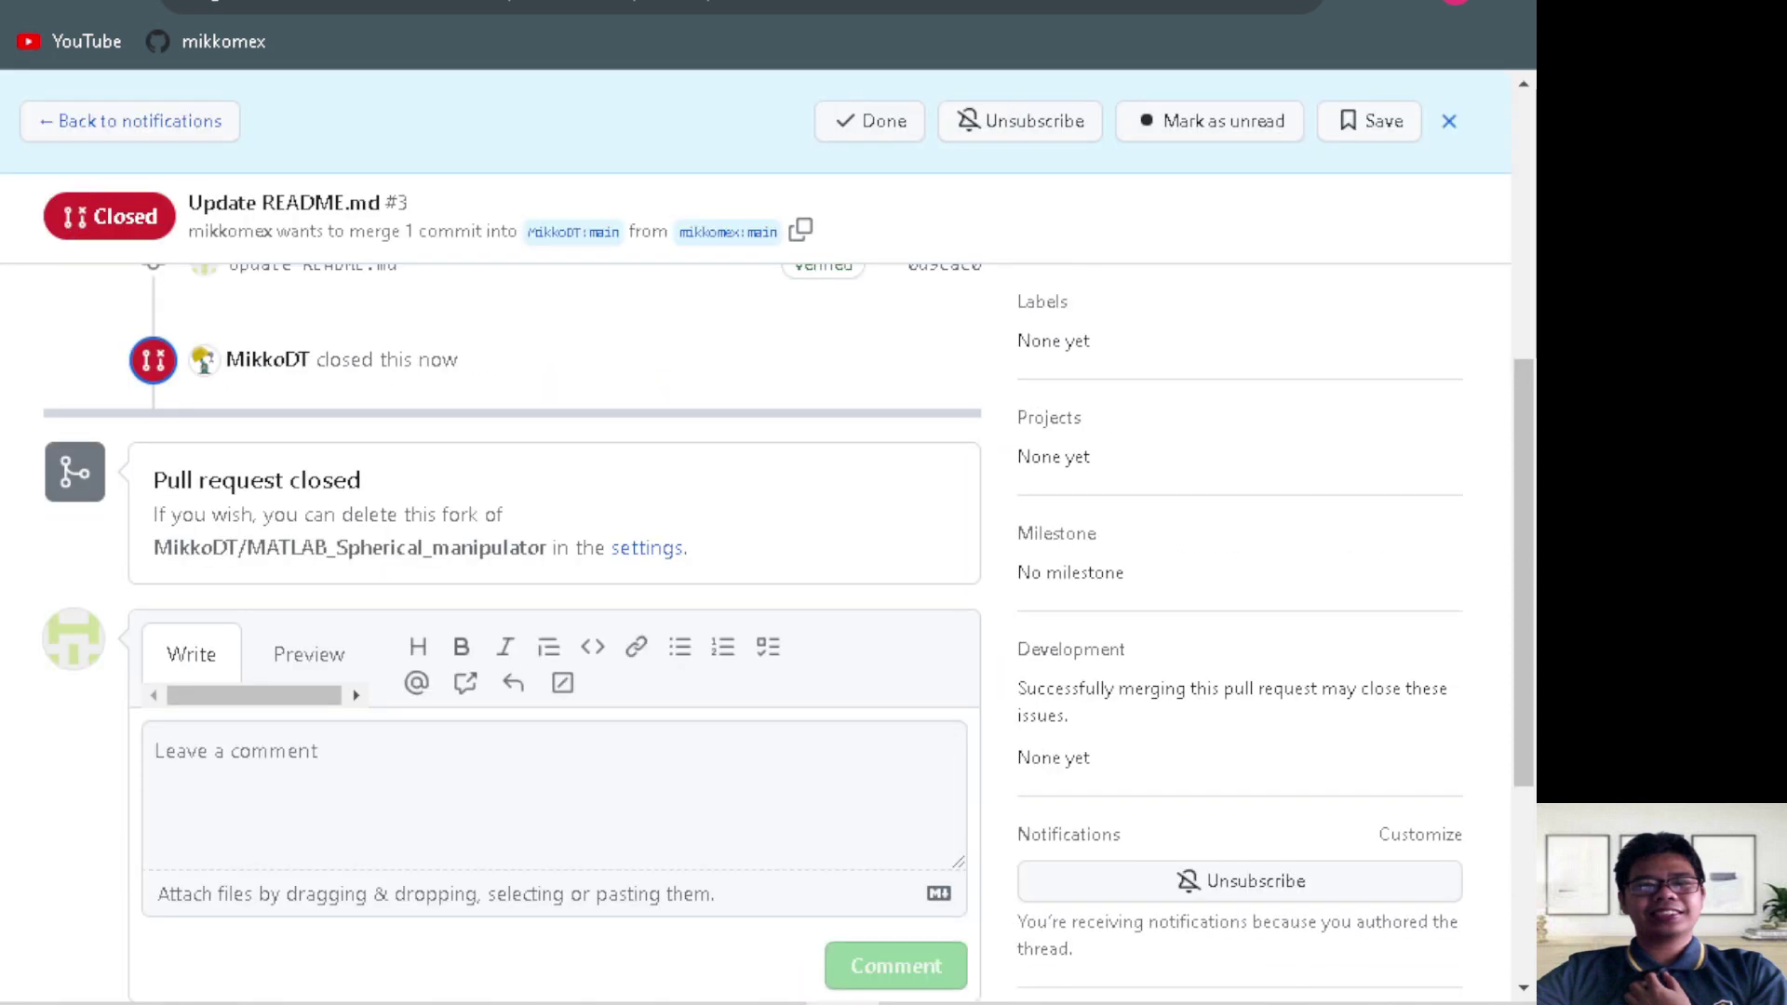
{"action": "scroll", "coordinate": [689, 518], "scroll_direction": "up", "scroll_amount": 4}
{"action": "scroll", "coordinate": [670, 571], "scroll_direction": "down", "scroll_amount": 4}
Return to the MATLAB_Spherical_manipulator repository page and scroll through its unchanged README
{"action": "left_click", "coordinate": [328, 882]}
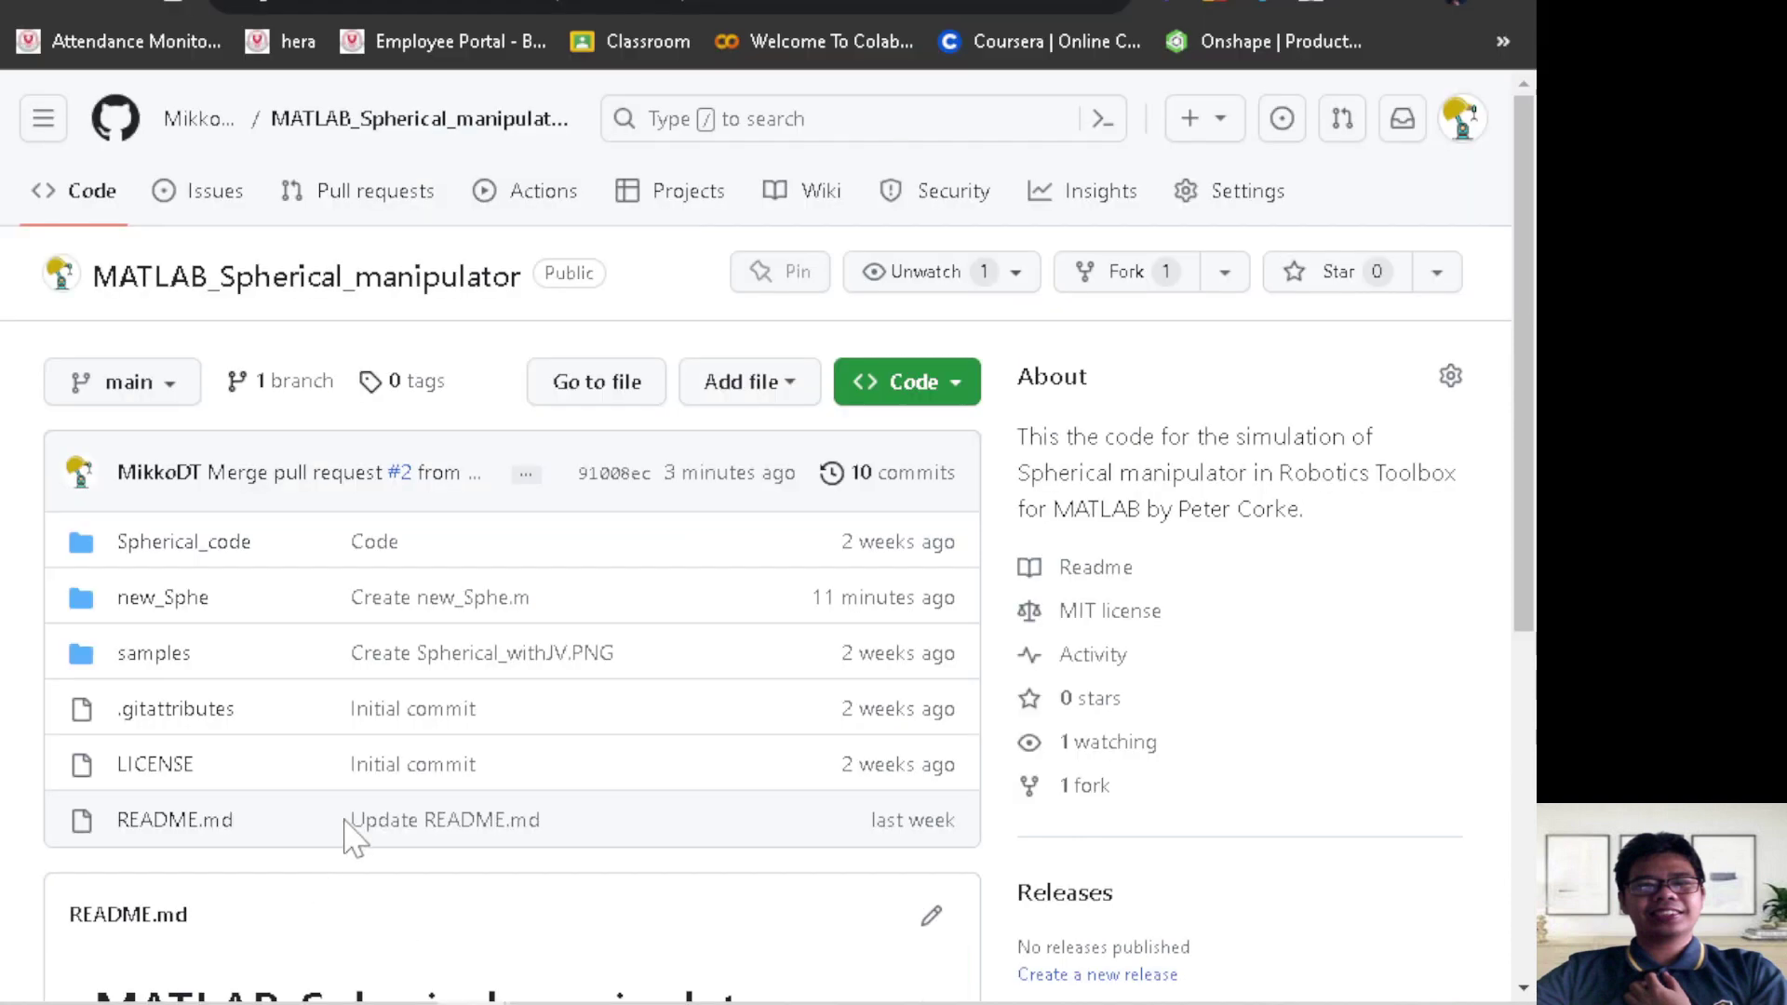
{"action": "scroll", "coordinate": [542, 745], "scroll_direction": "down", "scroll_amount": 2}
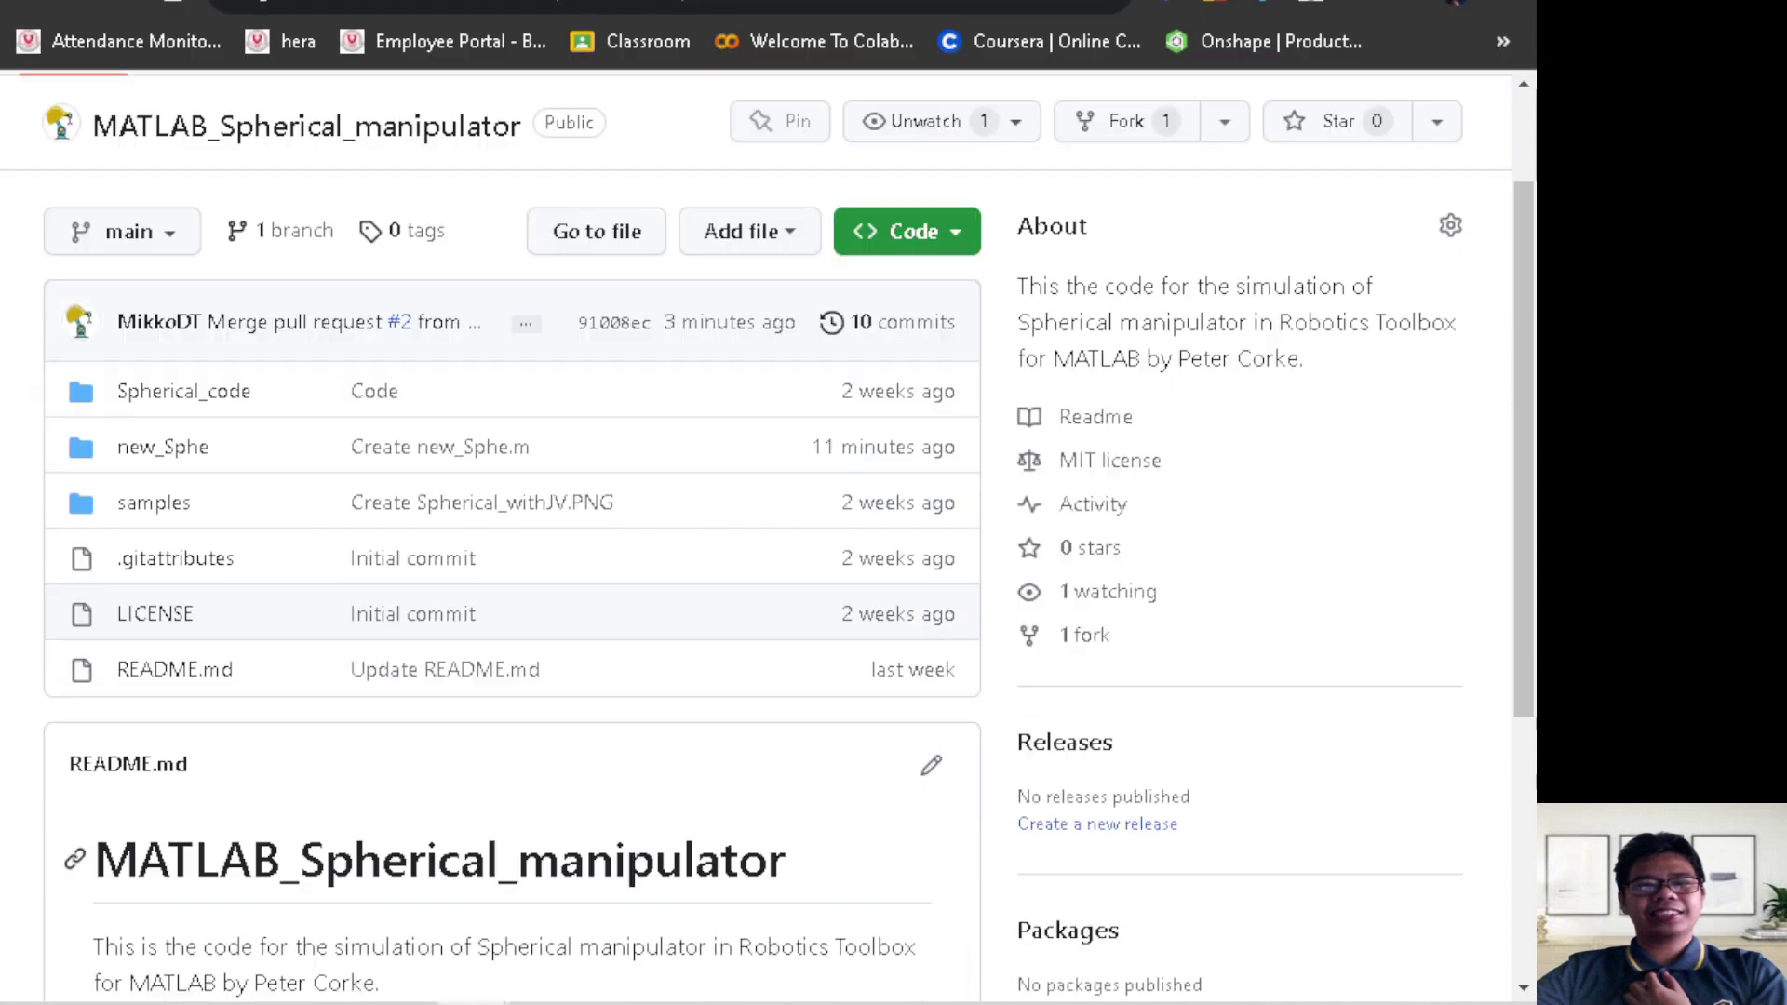
{"action": "scroll", "coordinate": [544, 837], "scroll_direction": "down", "scroll_amount": 3}
{"action": "scroll", "coordinate": [546, 856], "scroll_direction": "up", "scroll_amount": 2}
{"action": "scroll", "coordinate": [546, 857], "scroll_direction": "up", "scroll_amount": 3}
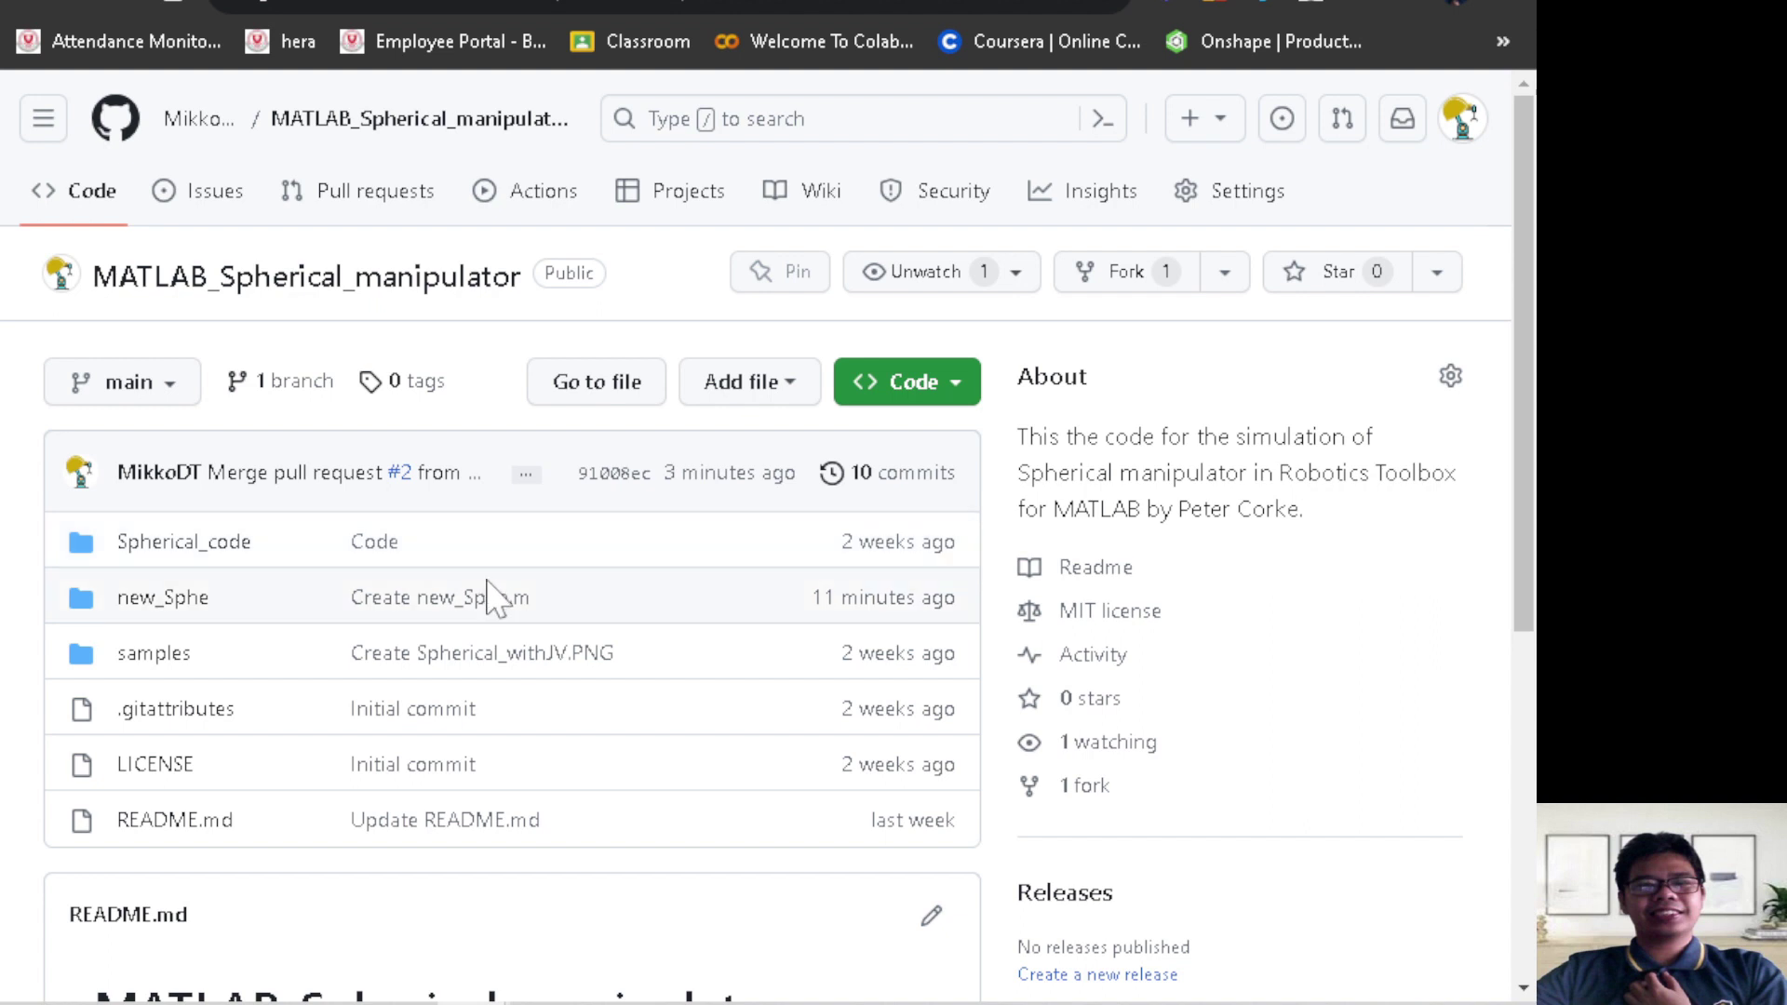
{"action": "scroll", "coordinate": [495, 598], "scroll_direction": "down", "scroll_amount": 3}
{"action": "scroll", "coordinate": [494, 599], "scroll_direction": "down", "scroll_amount": 2}
{"action": "scroll", "coordinate": [498, 587], "scroll_direction": "down", "scroll_amount": 1}
{"action": "scroll", "coordinate": [496, 586], "scroll_direction": "up", "scroll_amount": 6}
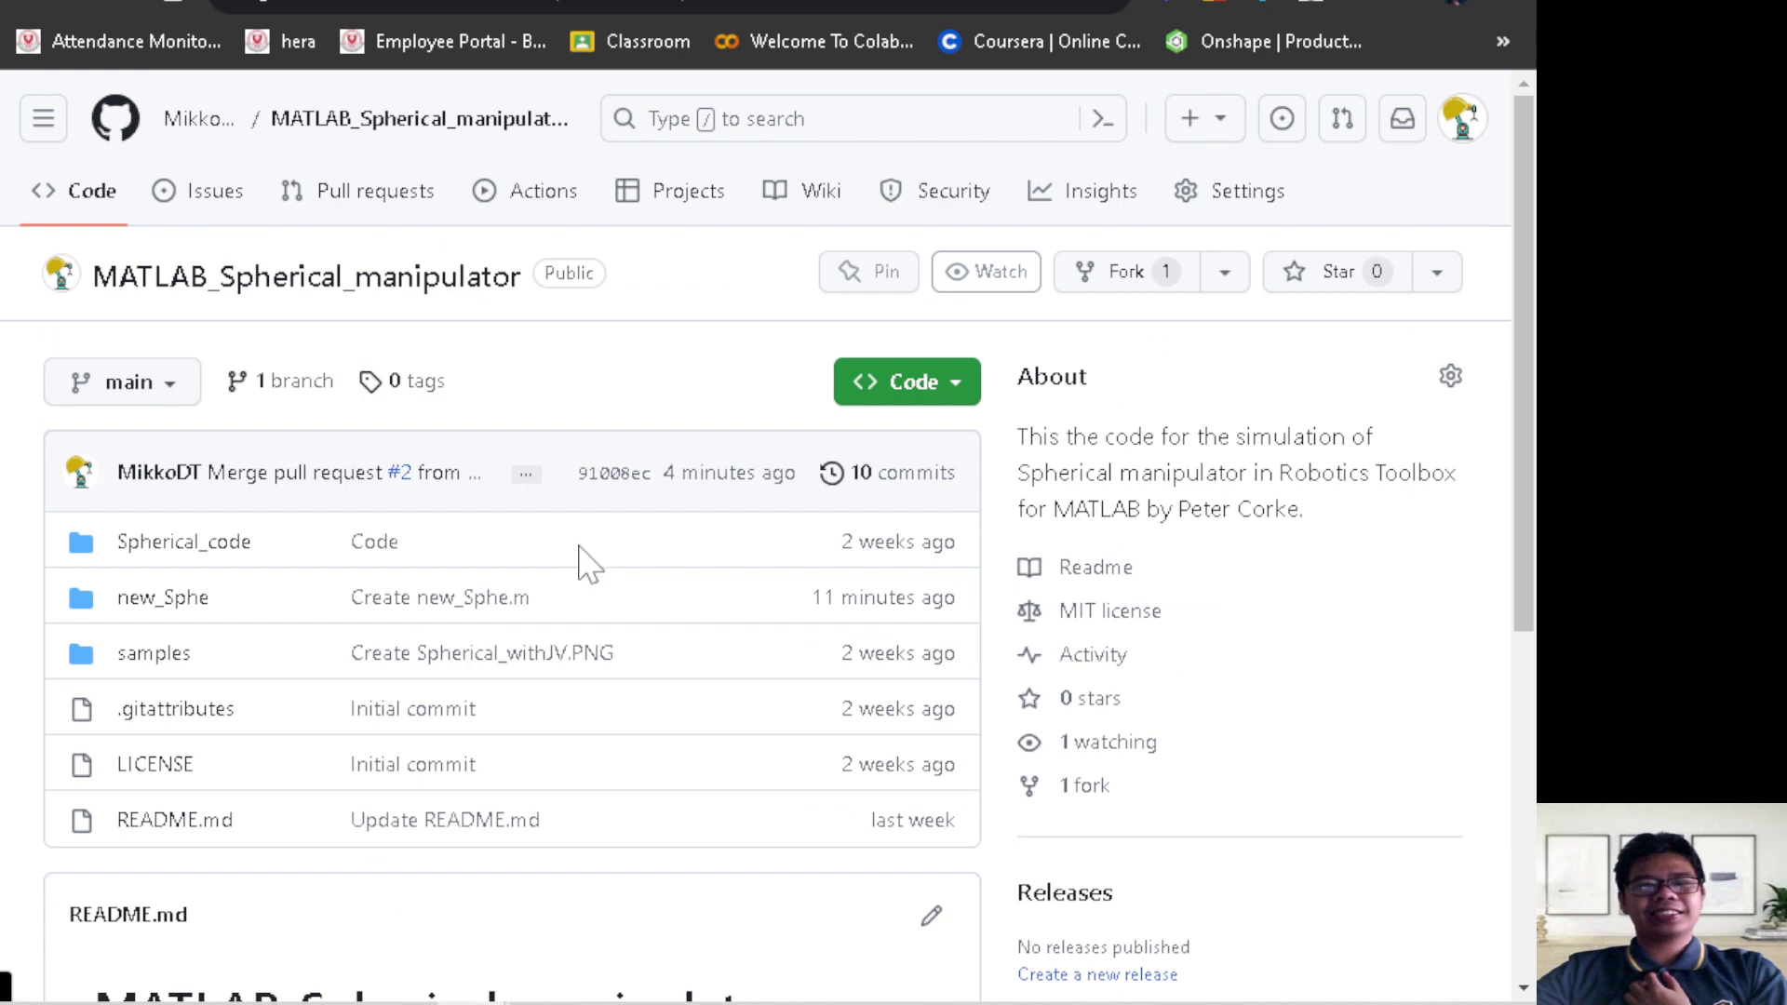
{"action": "scroll", "coordinate": [582, 559], "scroll_direction": "down", "scroll_amount": 3}
{"action": "scroll", "coordinate": [579, 551], "scroll_direction": "down", "scroll_amount": 2}
{"action": "scroll", "coordinate": [582, 558], "scroll_direction": "up", "scroll_amount": 2}
{"action": "scroll", "coordinate": [521, 465], "scroll_direction": "up", "scroll_amount": 2}
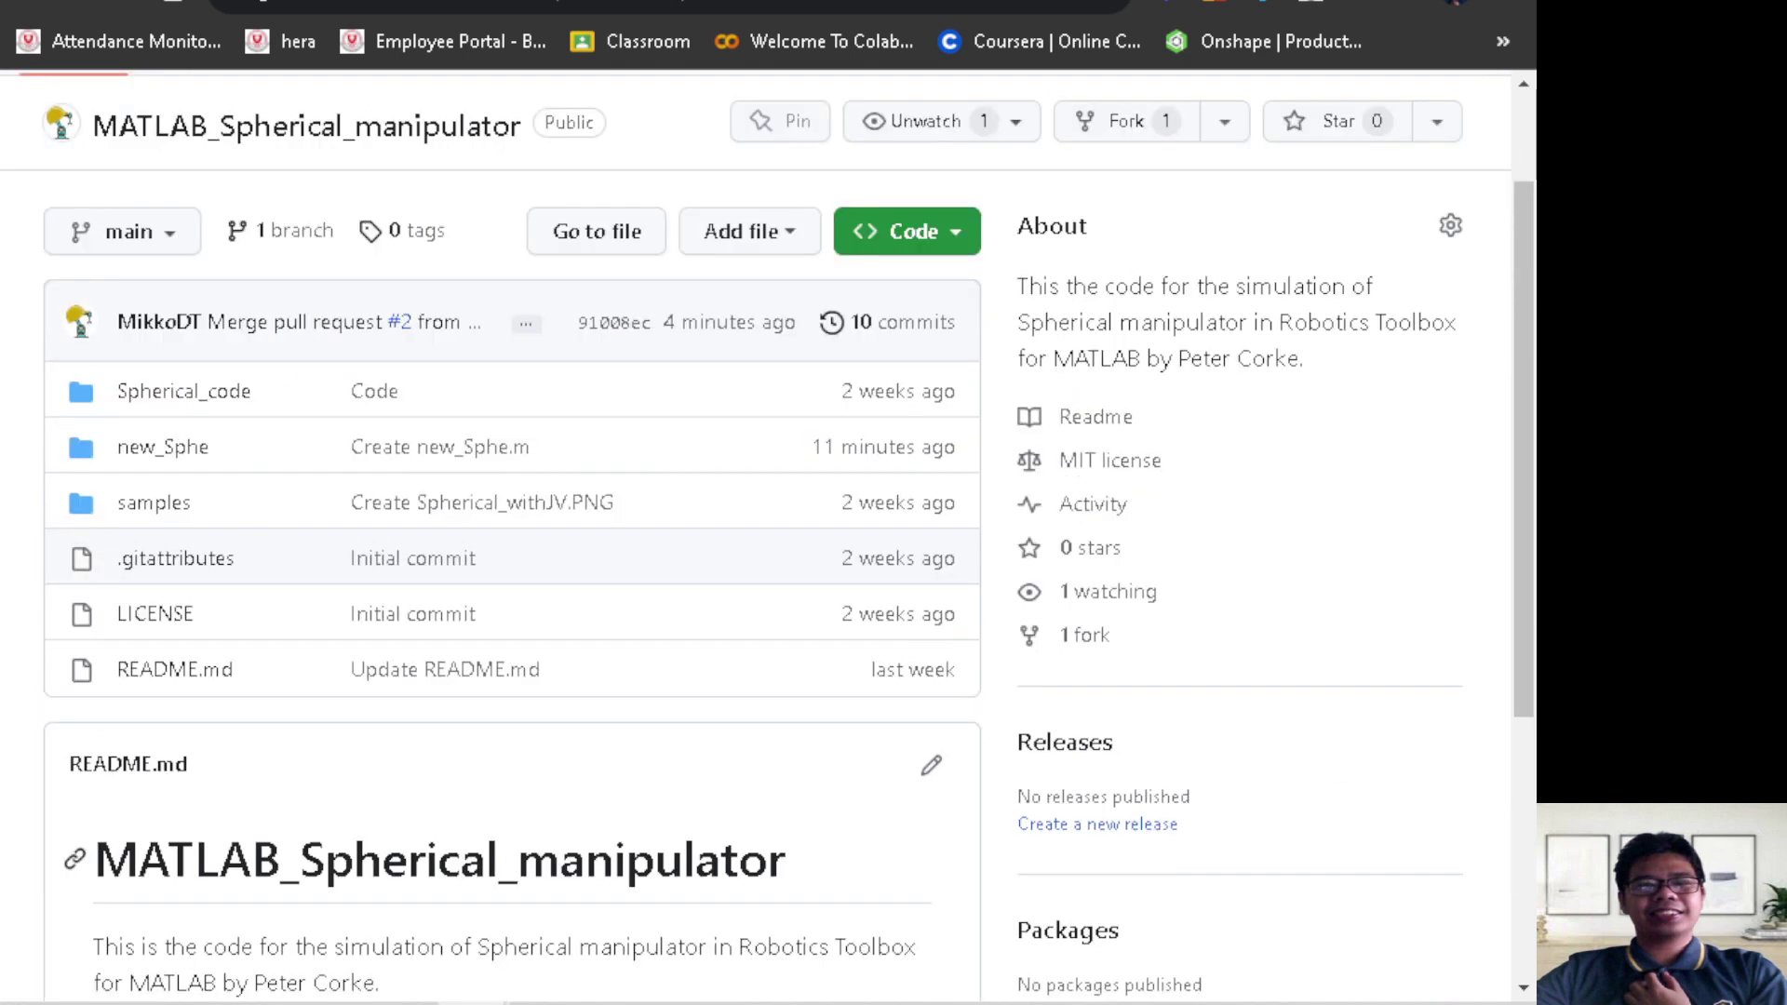
{"action": "scroll", "coordinate": [465, 391], "scroll_direction": "up", "scroll_amount": 1}
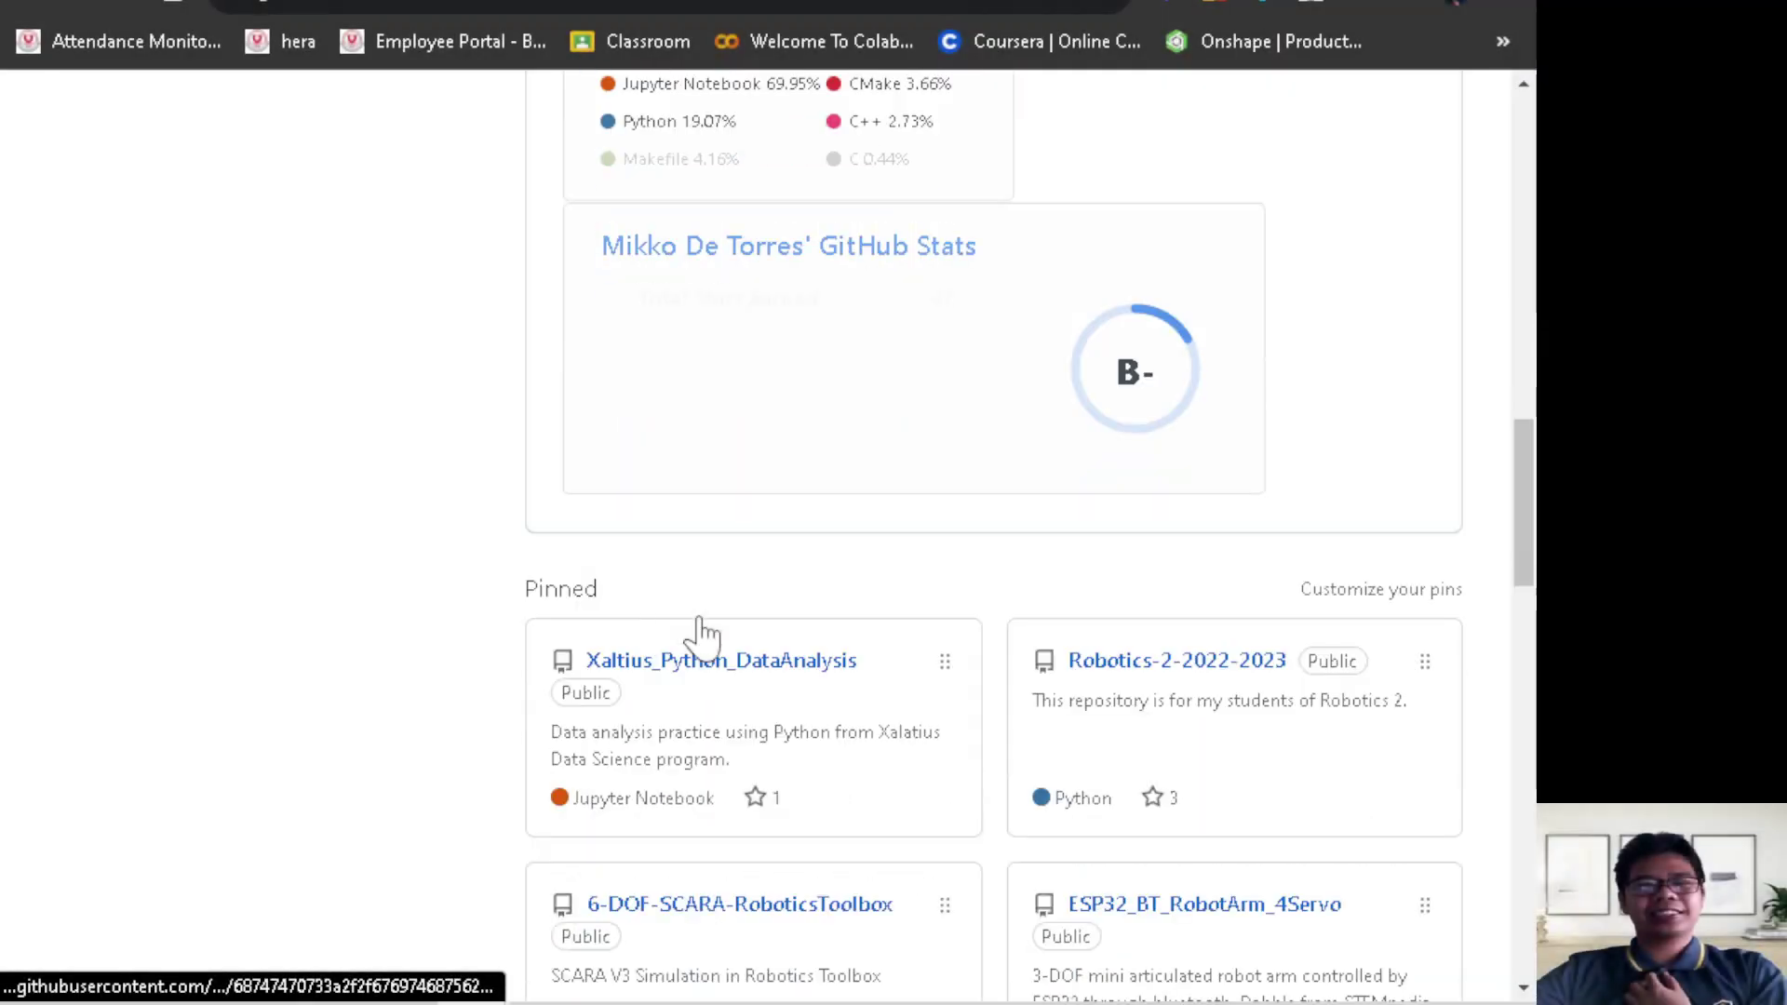
Scroll through the profile's GitHub Stats, pinned repositories and contribution activity
{"action": "scroll", "coordinate": [484, 612], "scroll_direction": "up", "scroll_amount": 3}
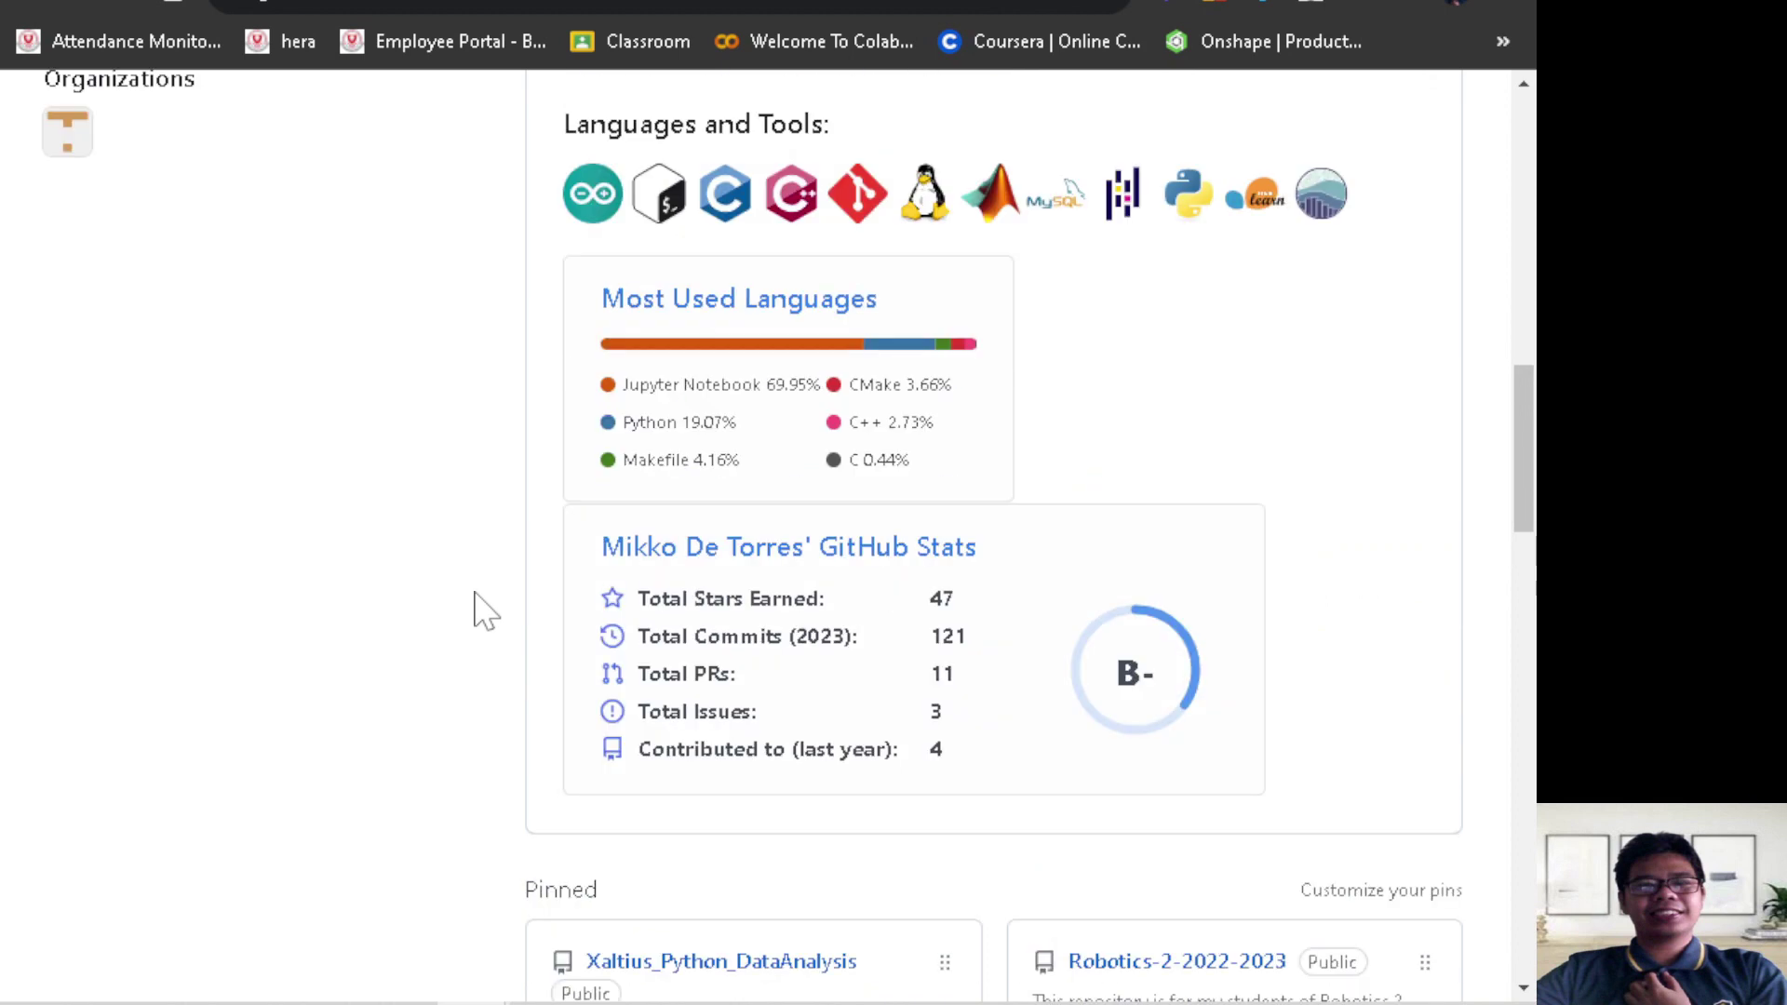
{"action": "scroll", "coordinate": [484, 612], "scroll_direction": "down", "scroll_amount": 8}
{"action": "scroll", "coordinate": [484, 612], "scroll_direction": "down", "scroll_amount": 5}
{"action": "scroll", "coordinate": [484, 612], "scroll_direction": "down", "scroll_amount": 2}
{"action": "scroll", "coordinate": [484, 611], "scroll_direction": "down", "scroll_amount": 3}
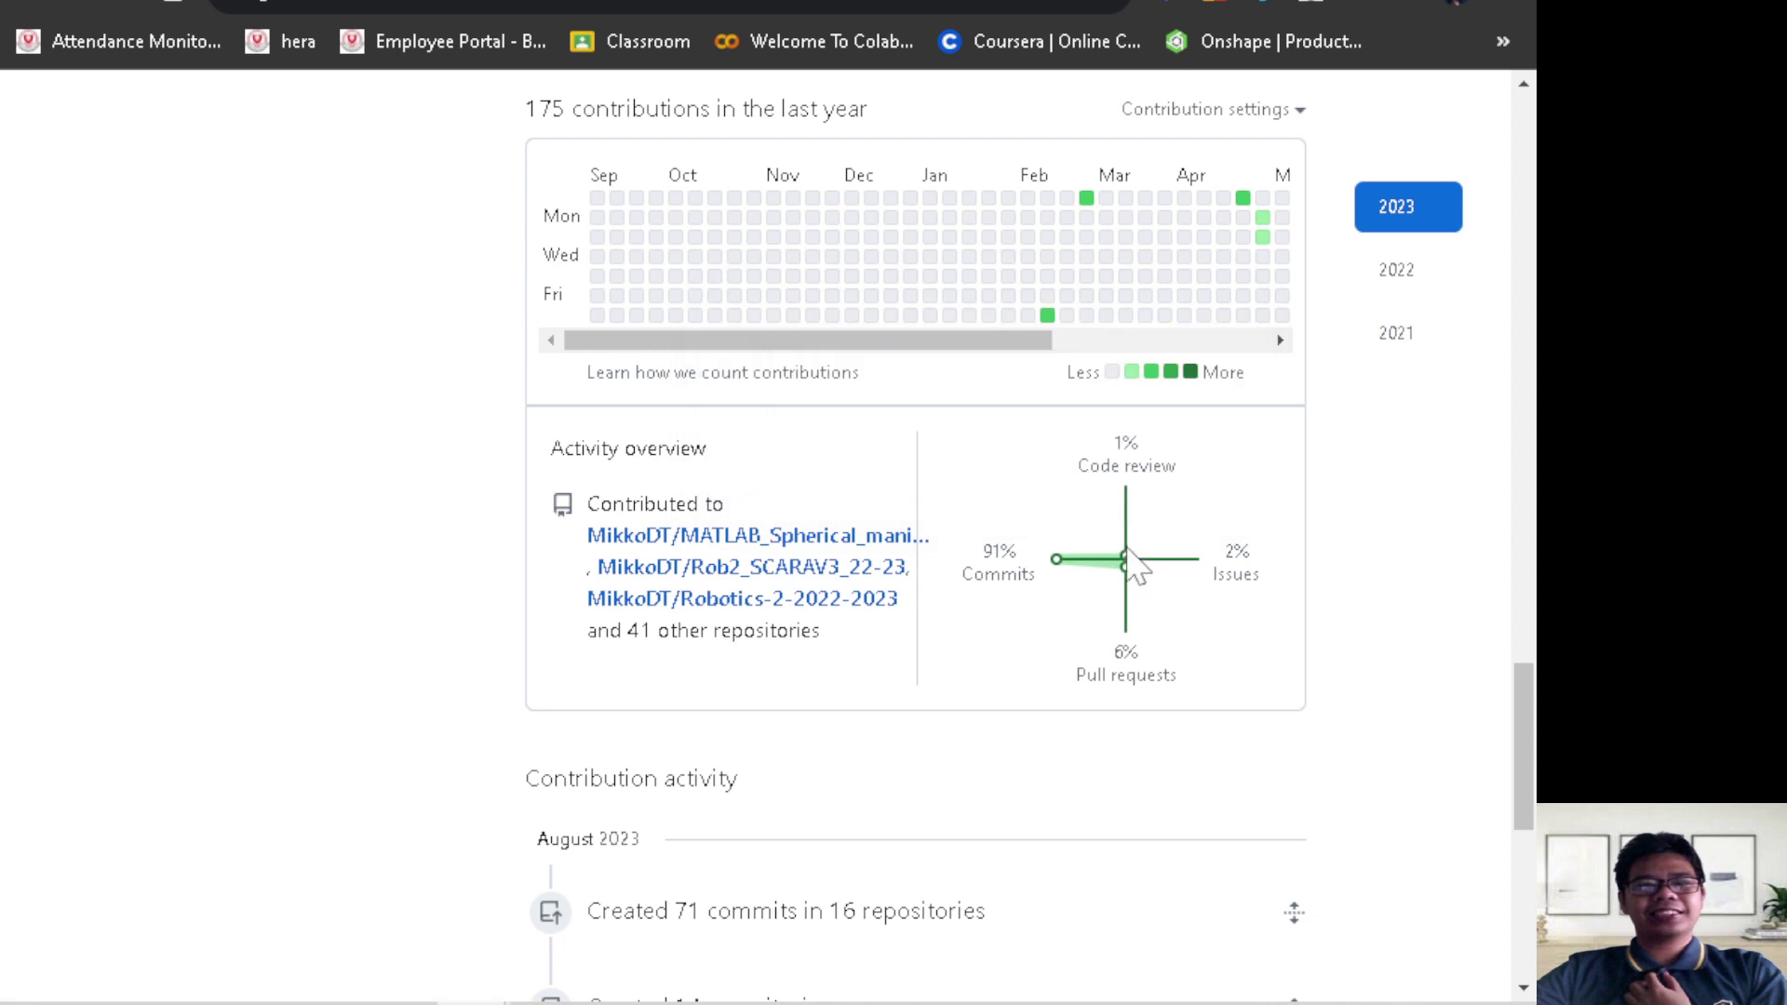
{"action": "scroll", "coordinate": [684, 652], "scroll_direction": "down", "scroll_amount": 5}
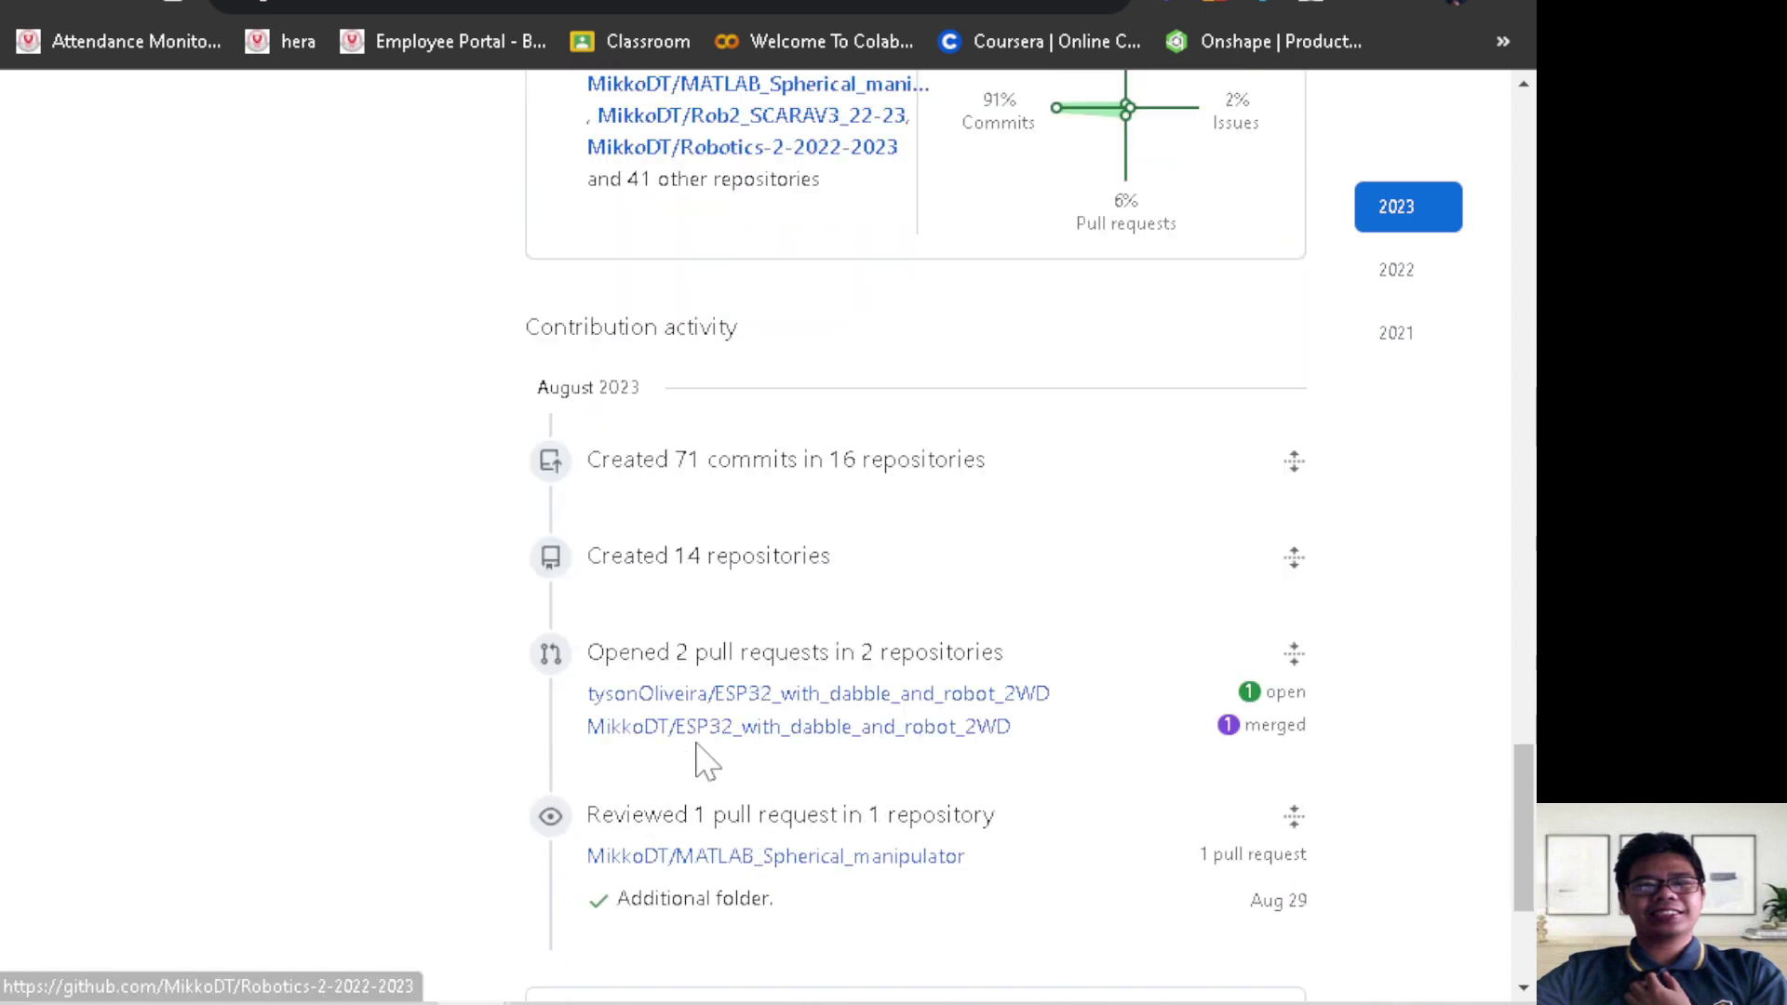
{"action": "scroll", "coordinate": [717, 735], "scroll_direction": "up", "scroll_amount": 6}
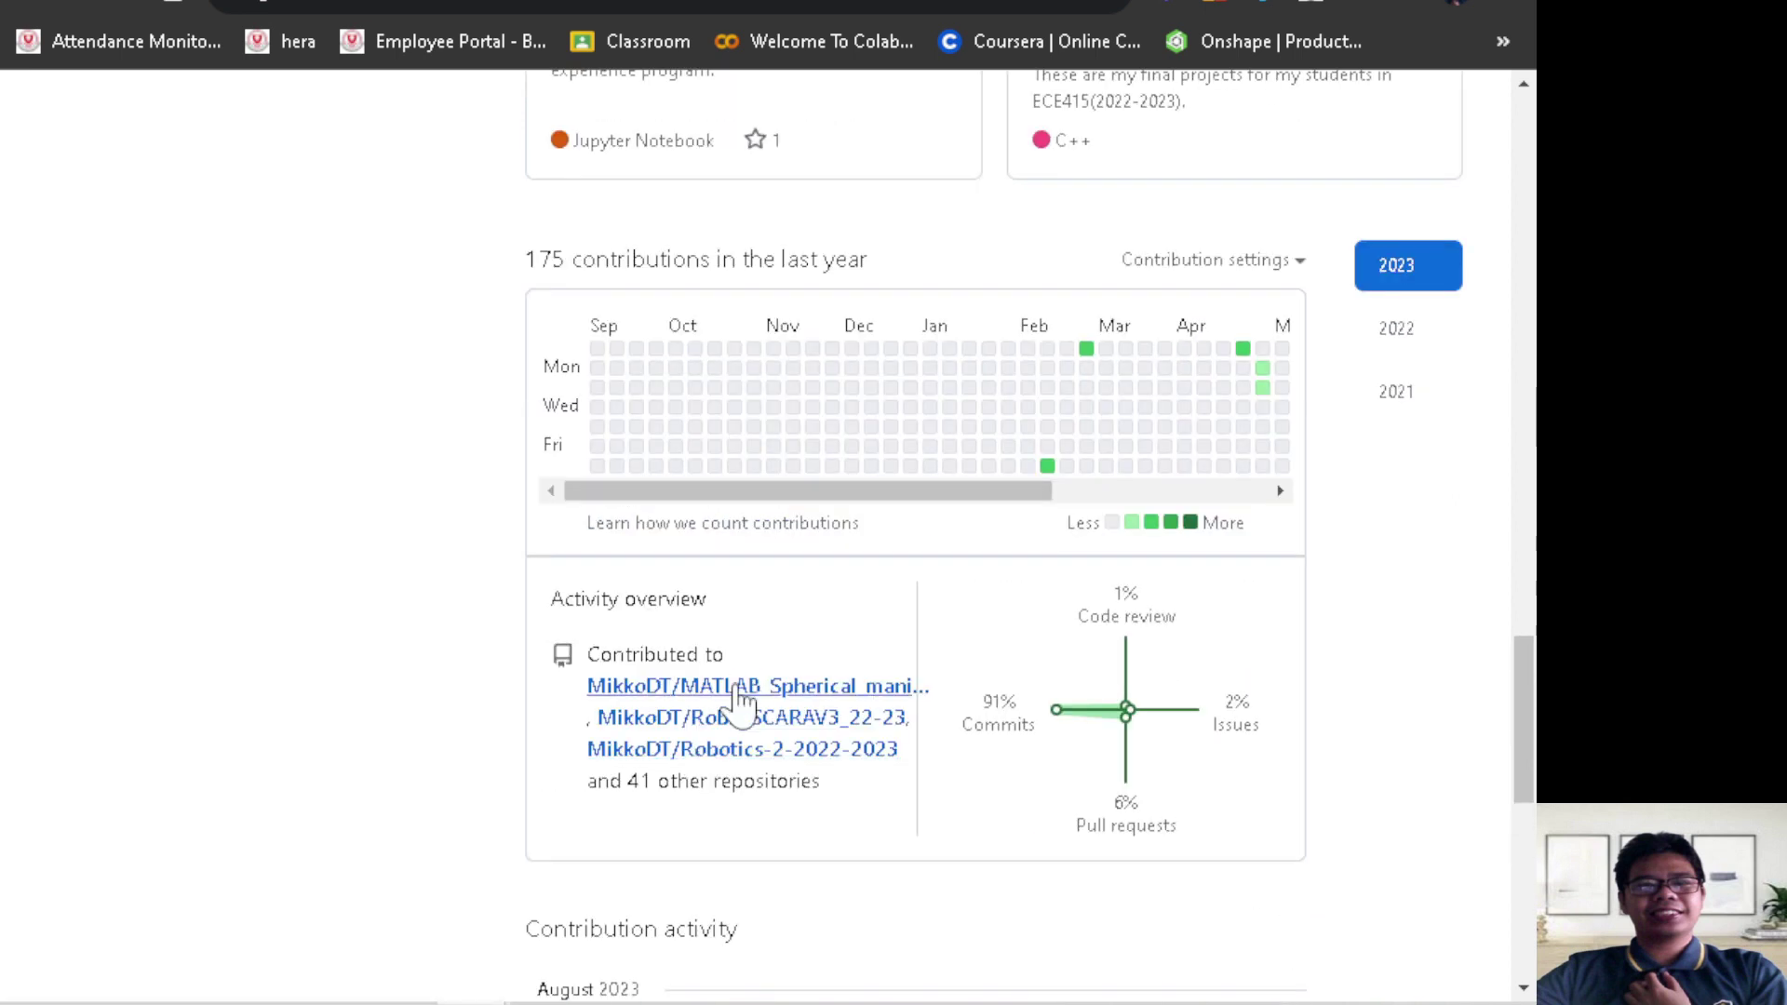
{"action": "scroll", "coordinate": [730, 707], "scroll_direction": "up", "scroll_amount": 7}
{"action": "scroll", "coordinate": [735, 709], "scroll_direction": "up", "scroll_amount": 8}
{"action": "scroll", "coordinate": [736, 712], "scroll_direction": "up", "scroll_amount": 5}
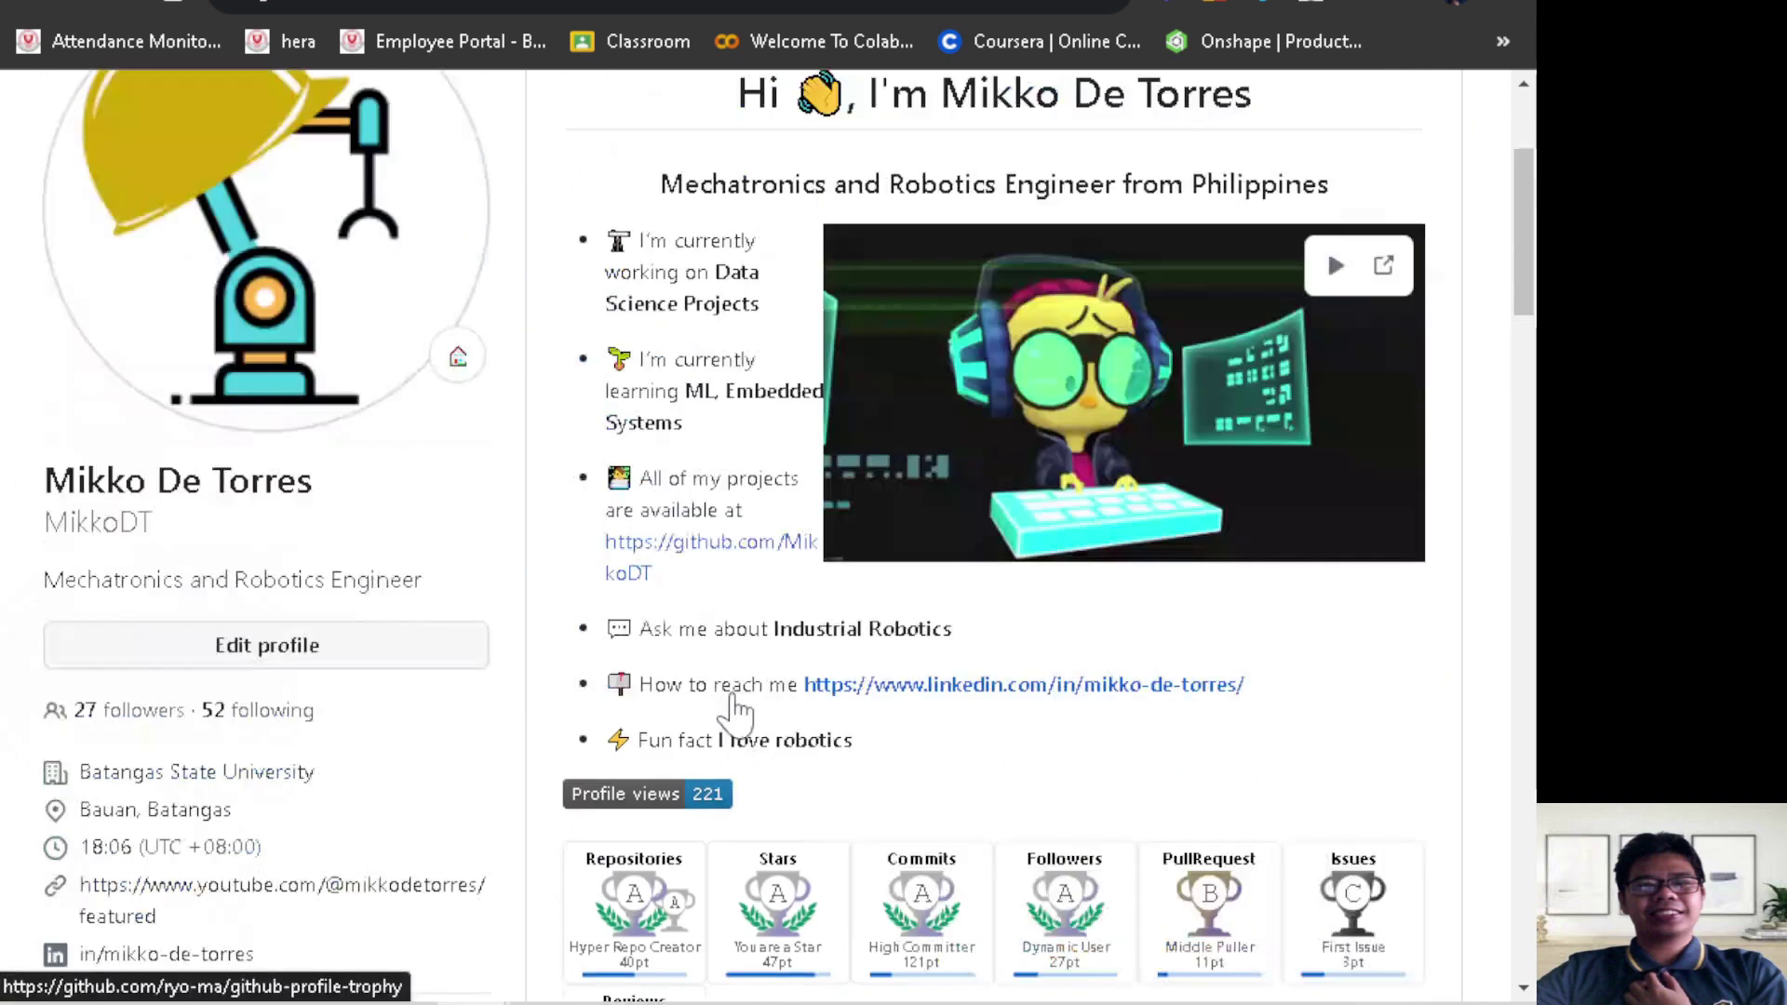
{"action": "scroll", "coordinate": [735, 712], "scroll_direction": "down", "scroll_amount": 6}
{"action": "scroll", "coordinate": [735, 712], "scroll_direction": "down", "scroll_amount": 6}
{"action": "scroll", "coordinate": [742, 712], "scroll_direction": "down", "scroll_amount": 6}
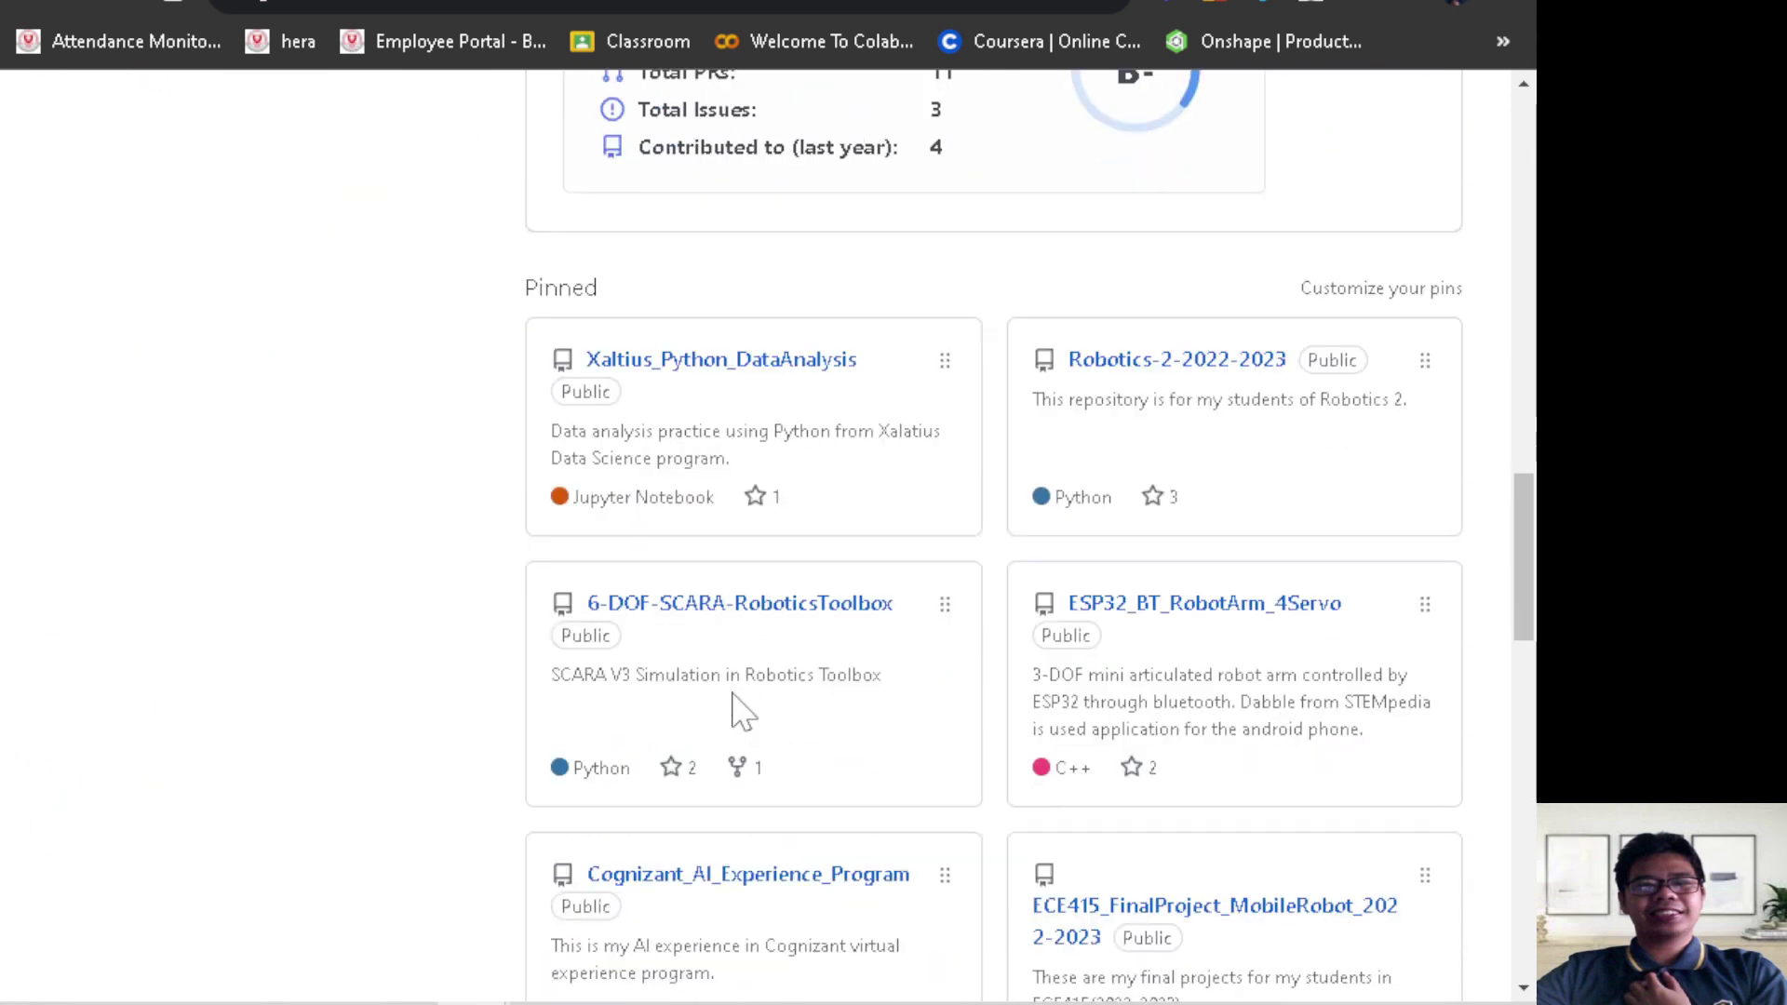
{"action": "scroll", "coordinate": [742, 712], "scroll_direction": "down", "scroll_amount": 6}
{"action": "scroll", "coordinate": [742, 712], "scroll_direction": "down", "scroll_amount": 3}
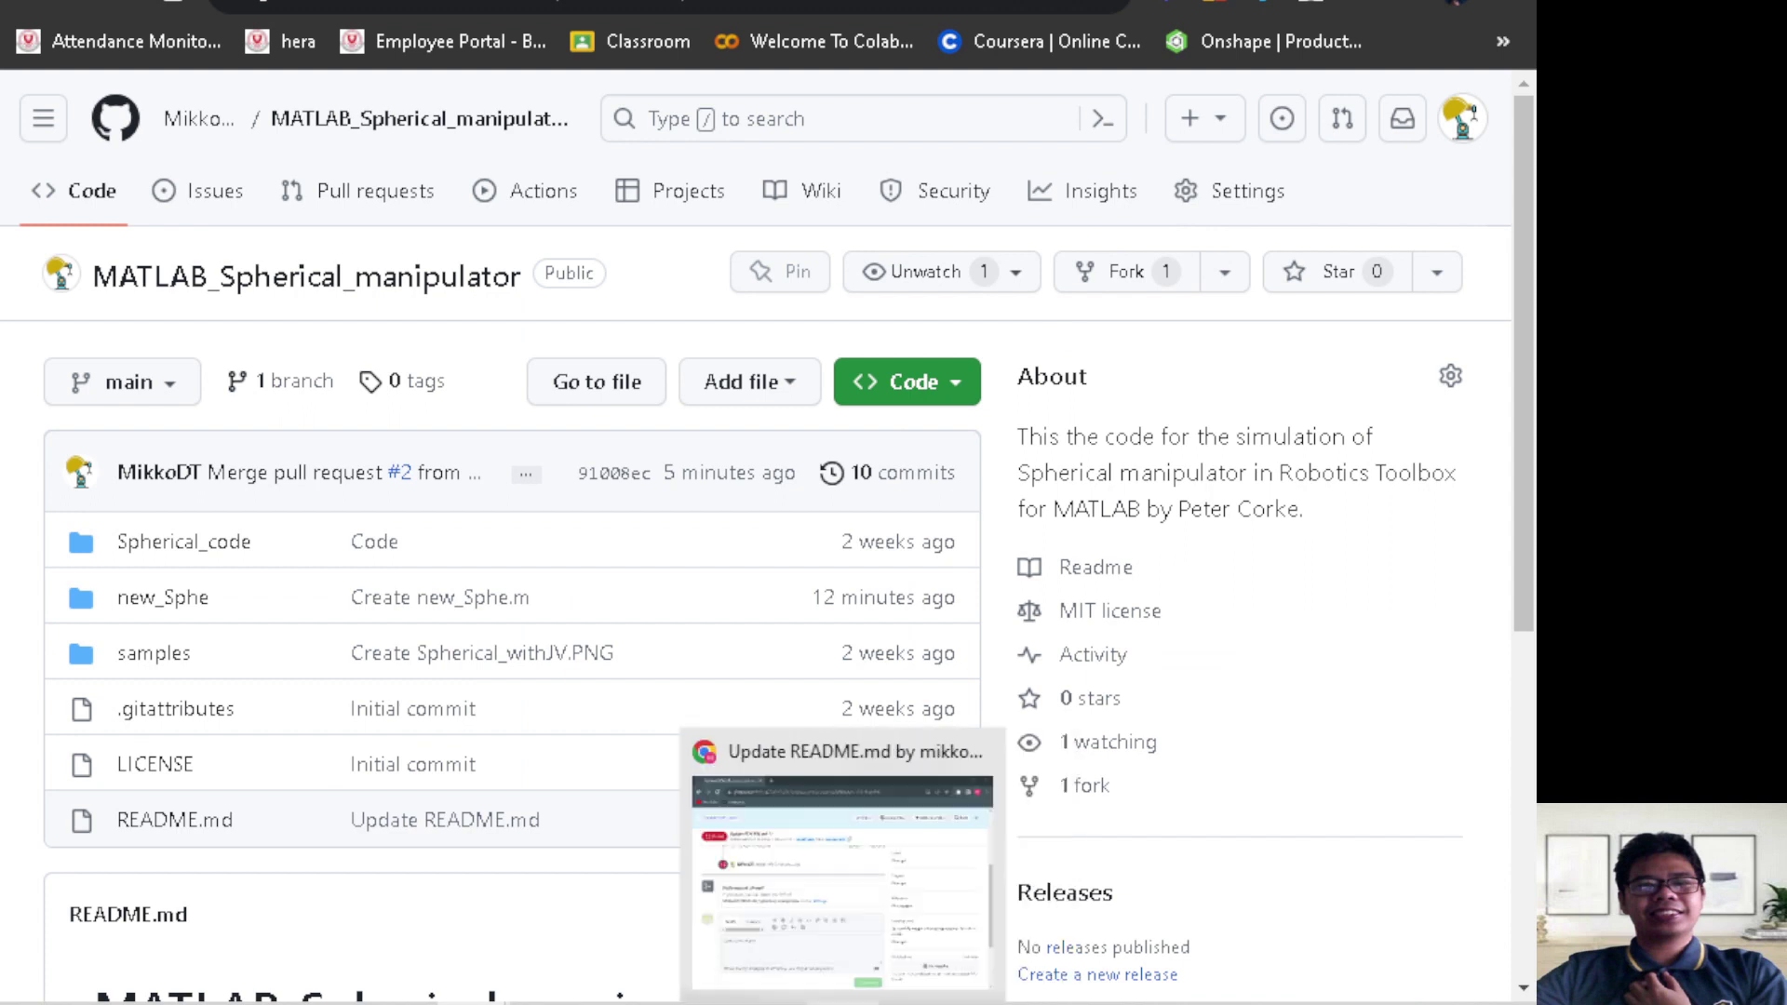
From the contributor's notifications inbox, review closed pull requests #3 and #1 'Create new_Sphe.m'
{"action": "left_click", "coordinate": [891, 877]}
{"action": "scroll", "coordinate": [791, 679], "scroll_direction": "up", "scroll_amount": 5}
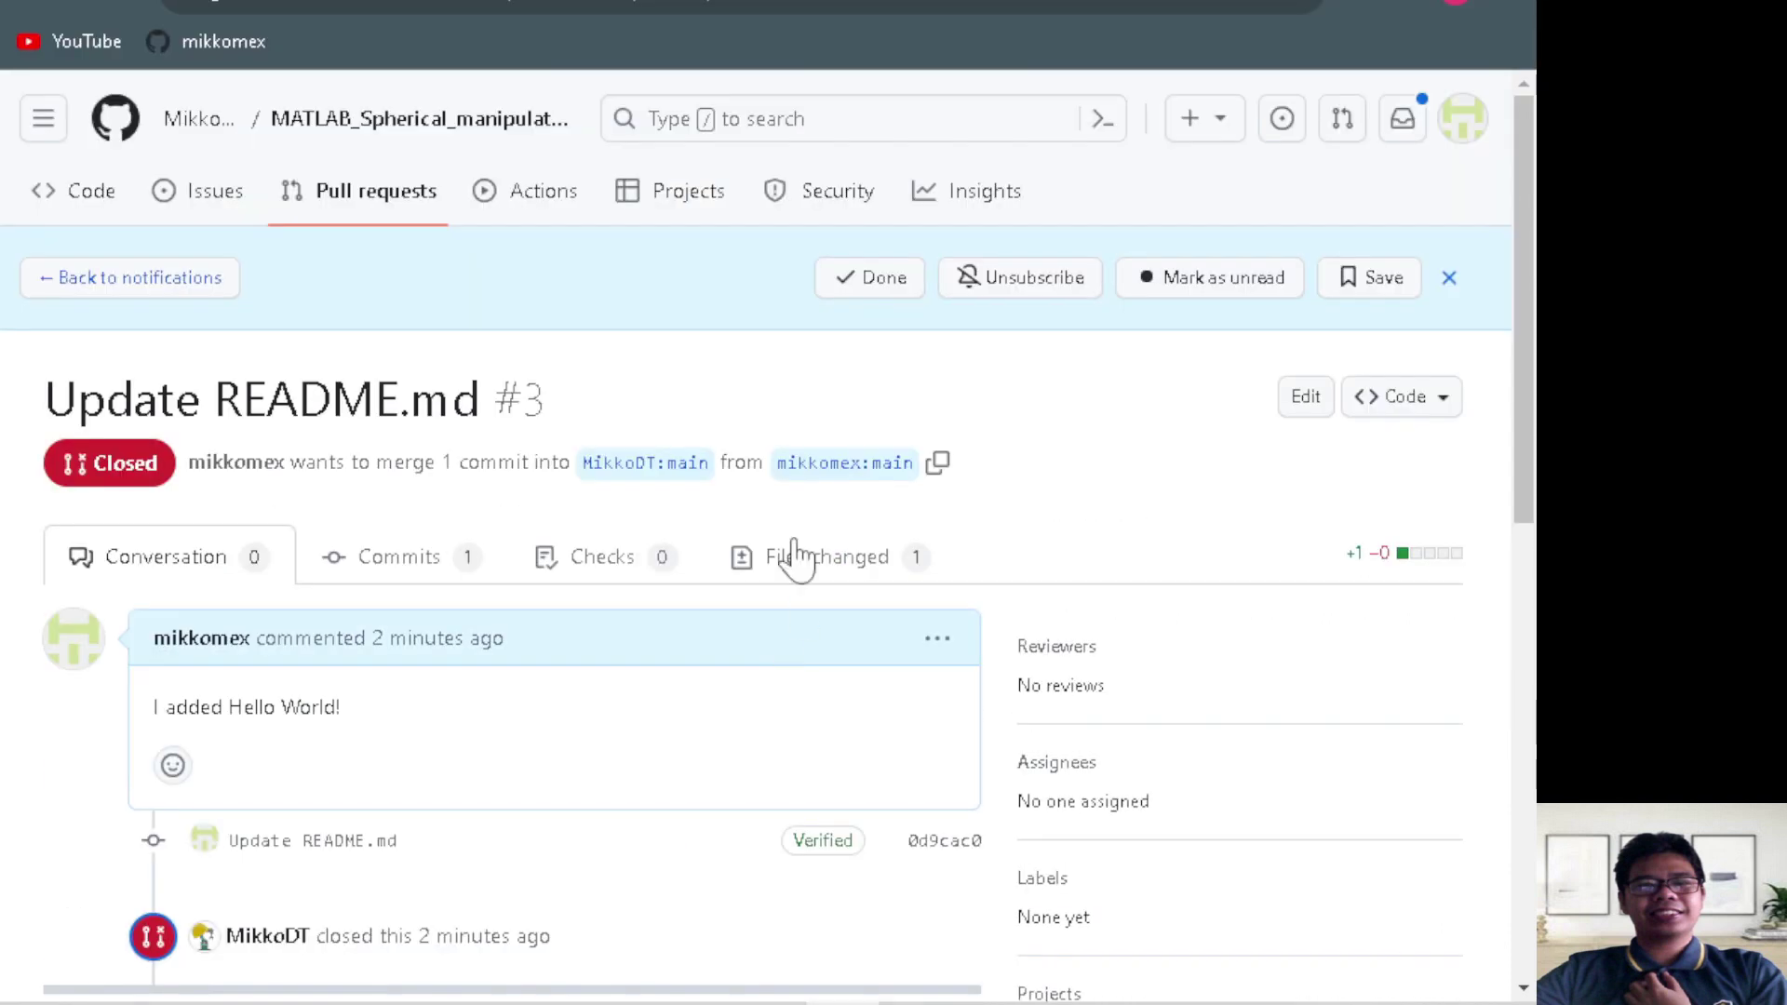
{"action": "left_click", "coordinate": [1404, 123]}
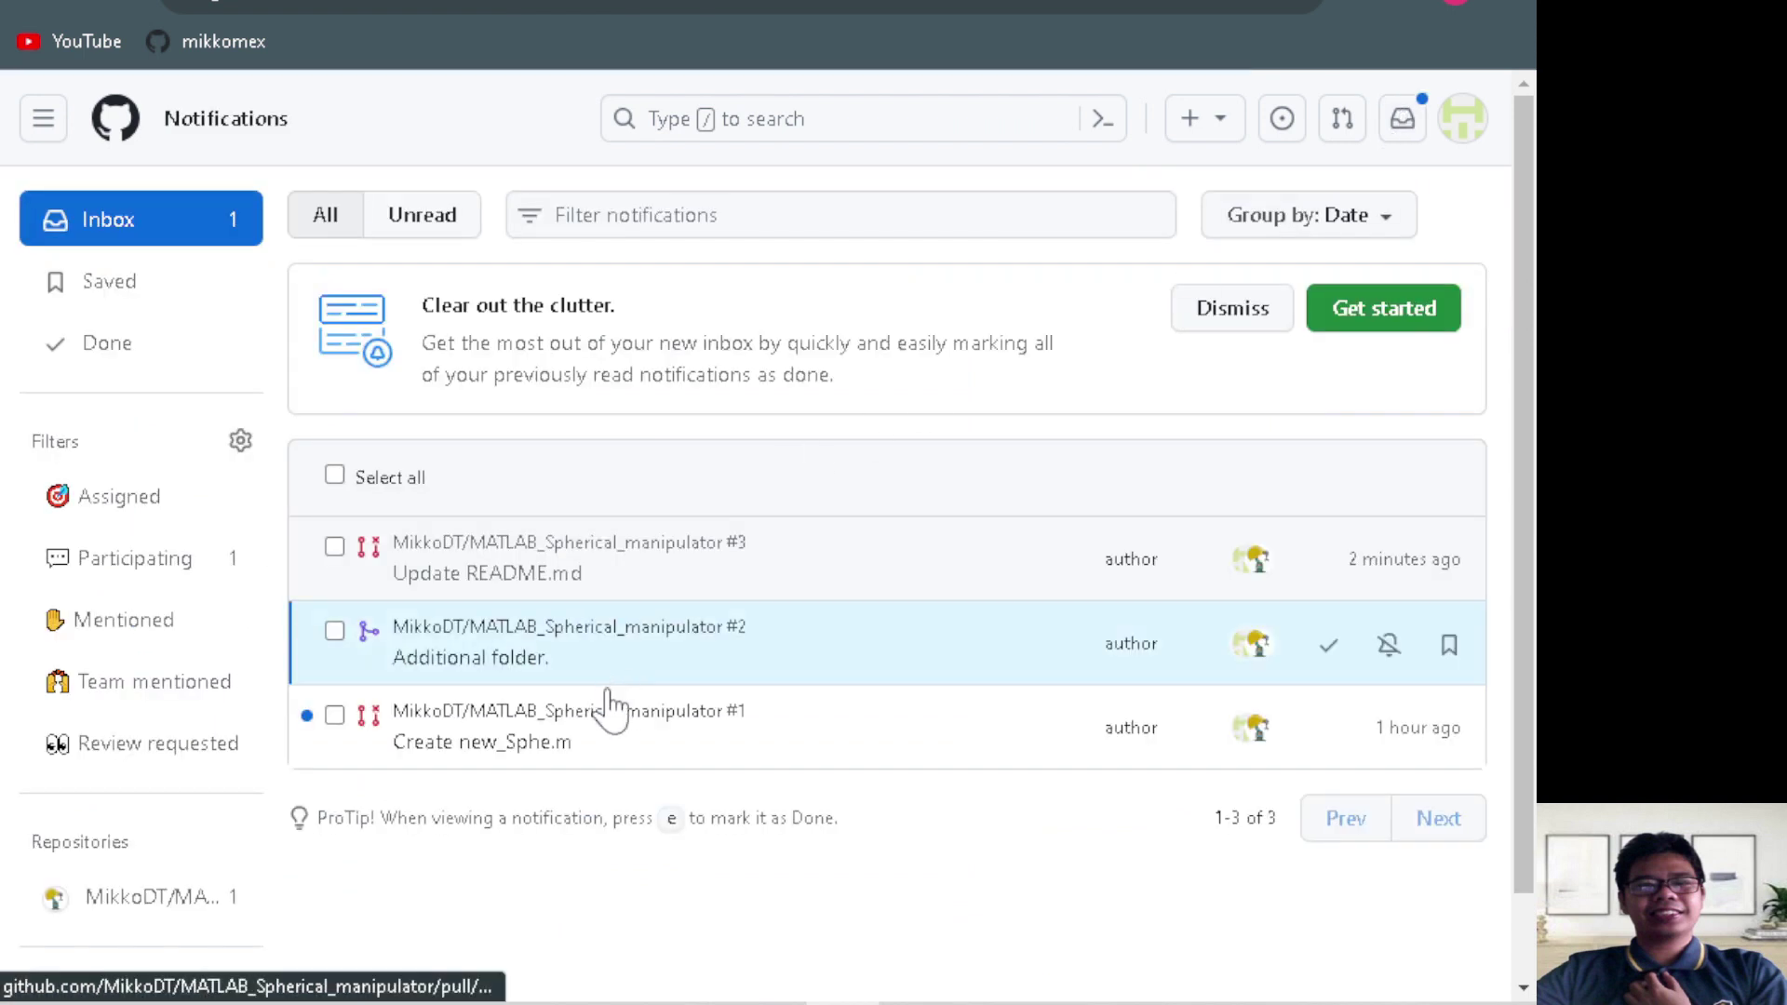
{"action": "left_click", "coordinate": [642, 762]}
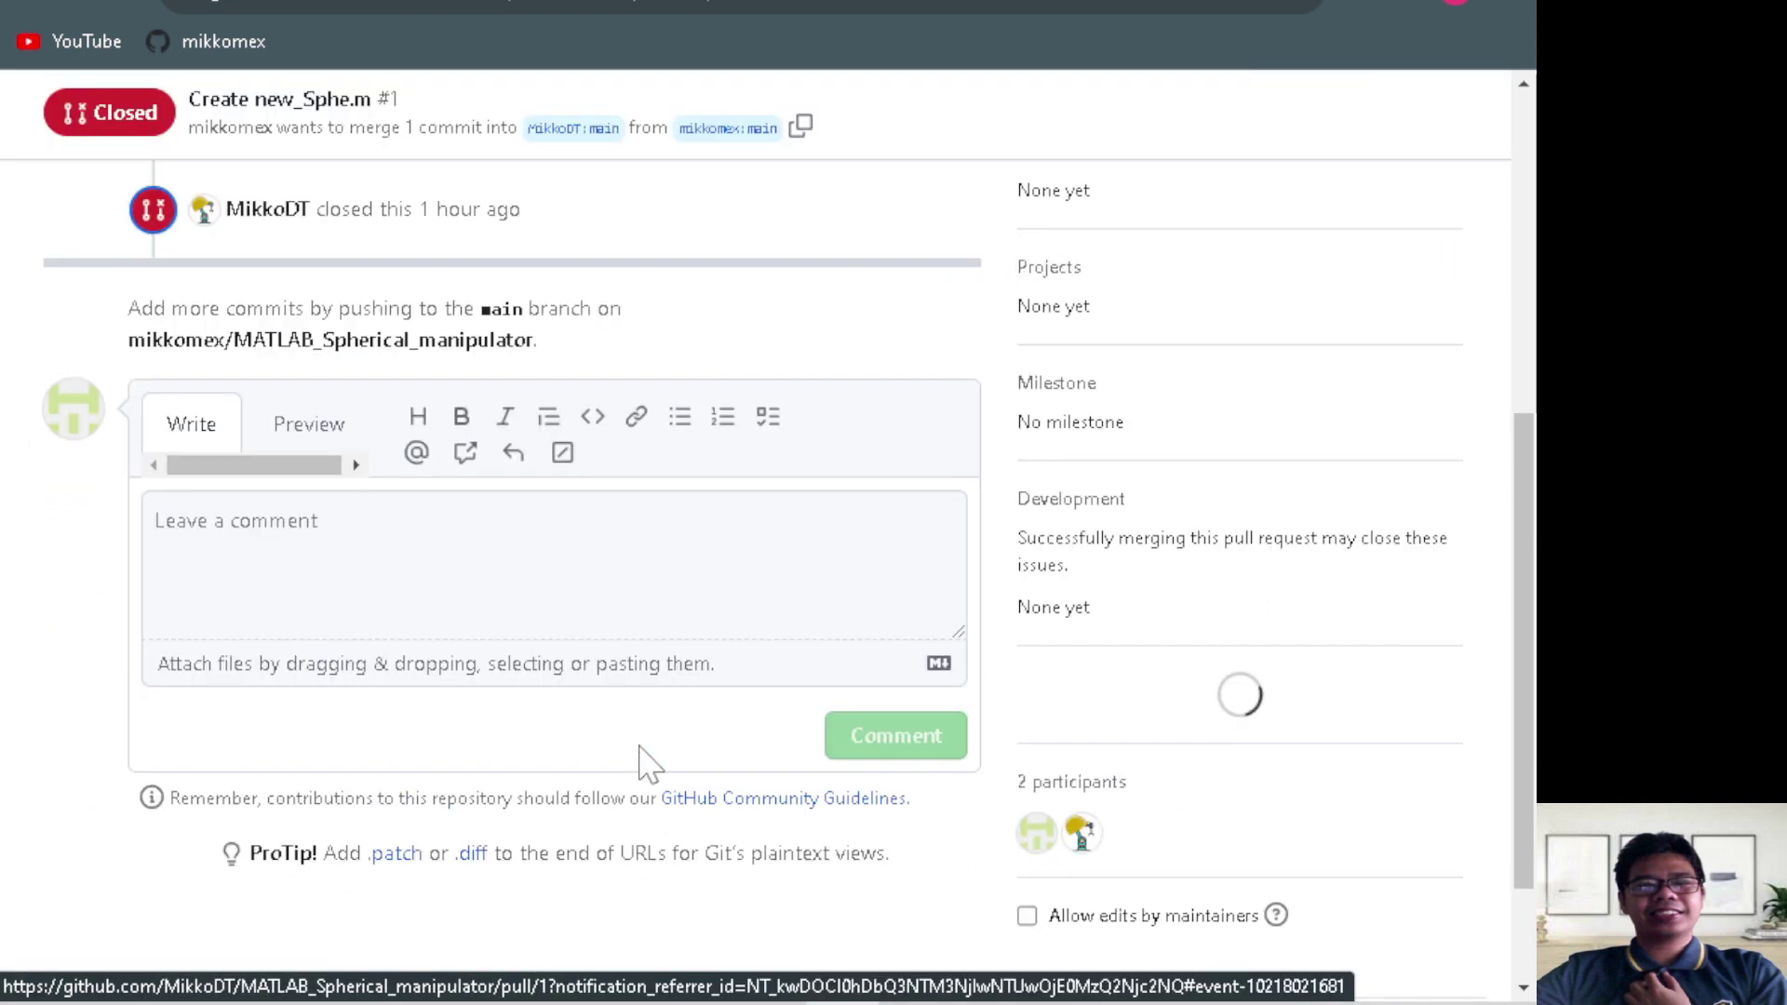
{"action": "scroll", "coordinate": [536, 377], "scroll_direction": "up", "scroll_amount": 5}
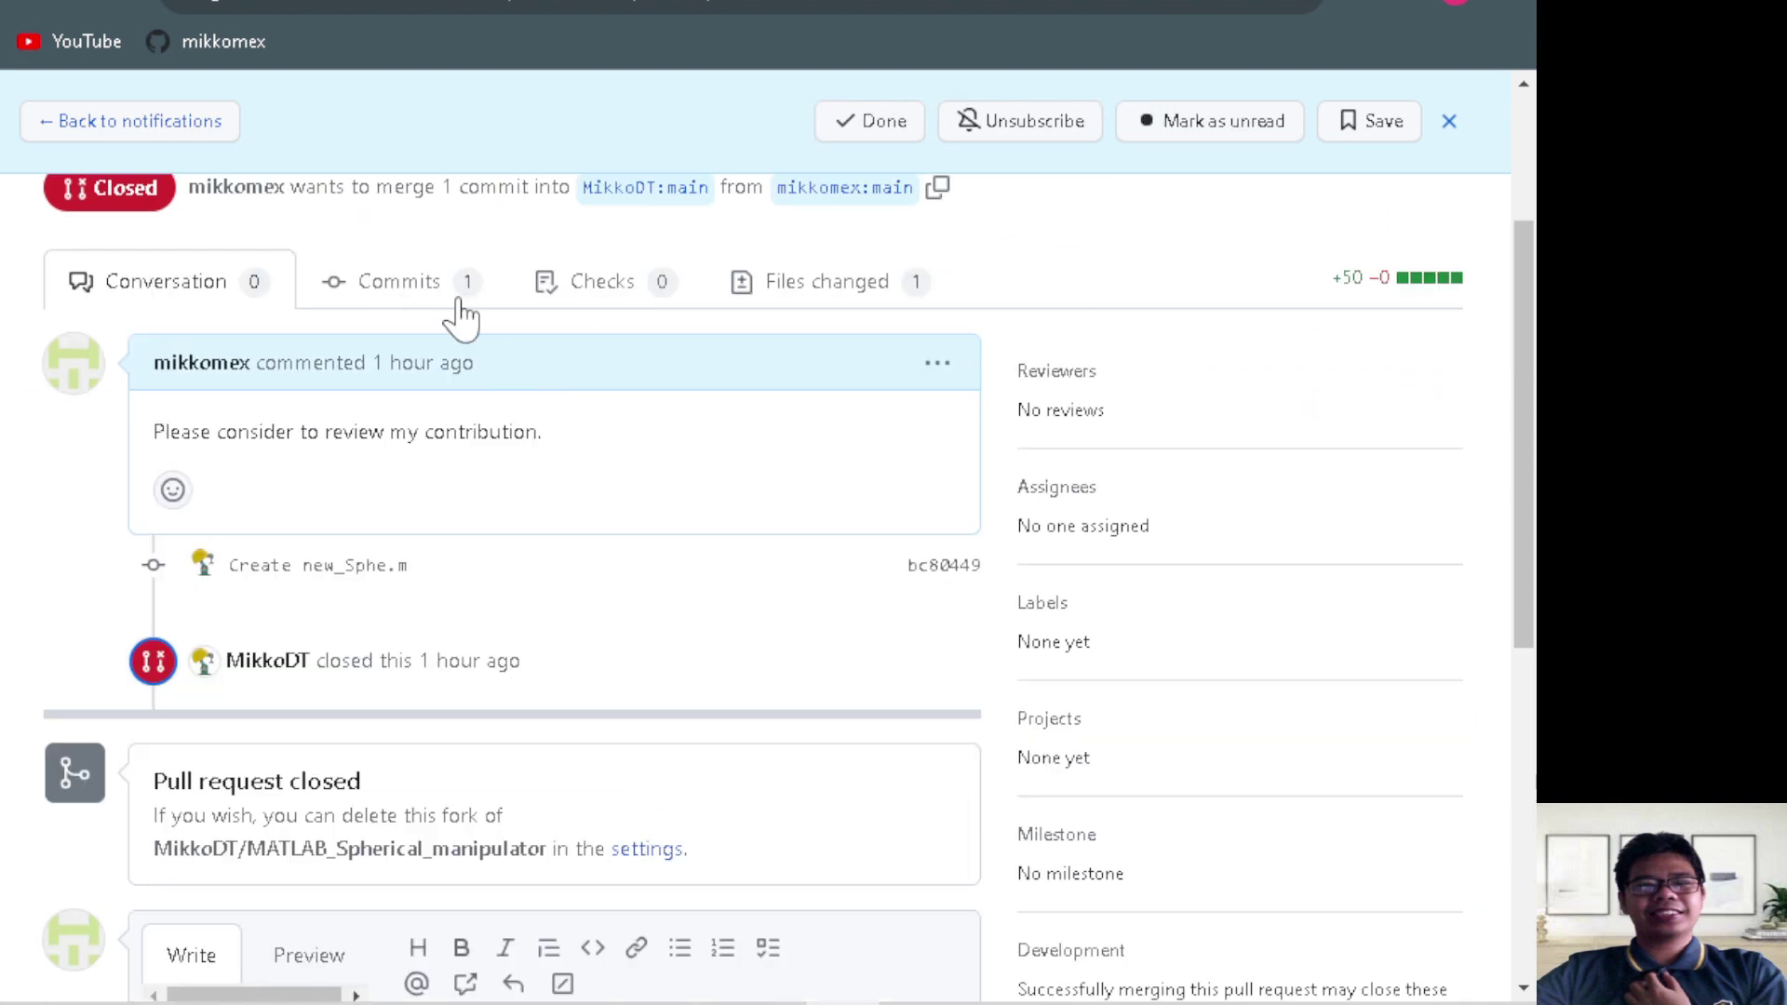
{"action": "left_click", "coordinate": [186, 121]}
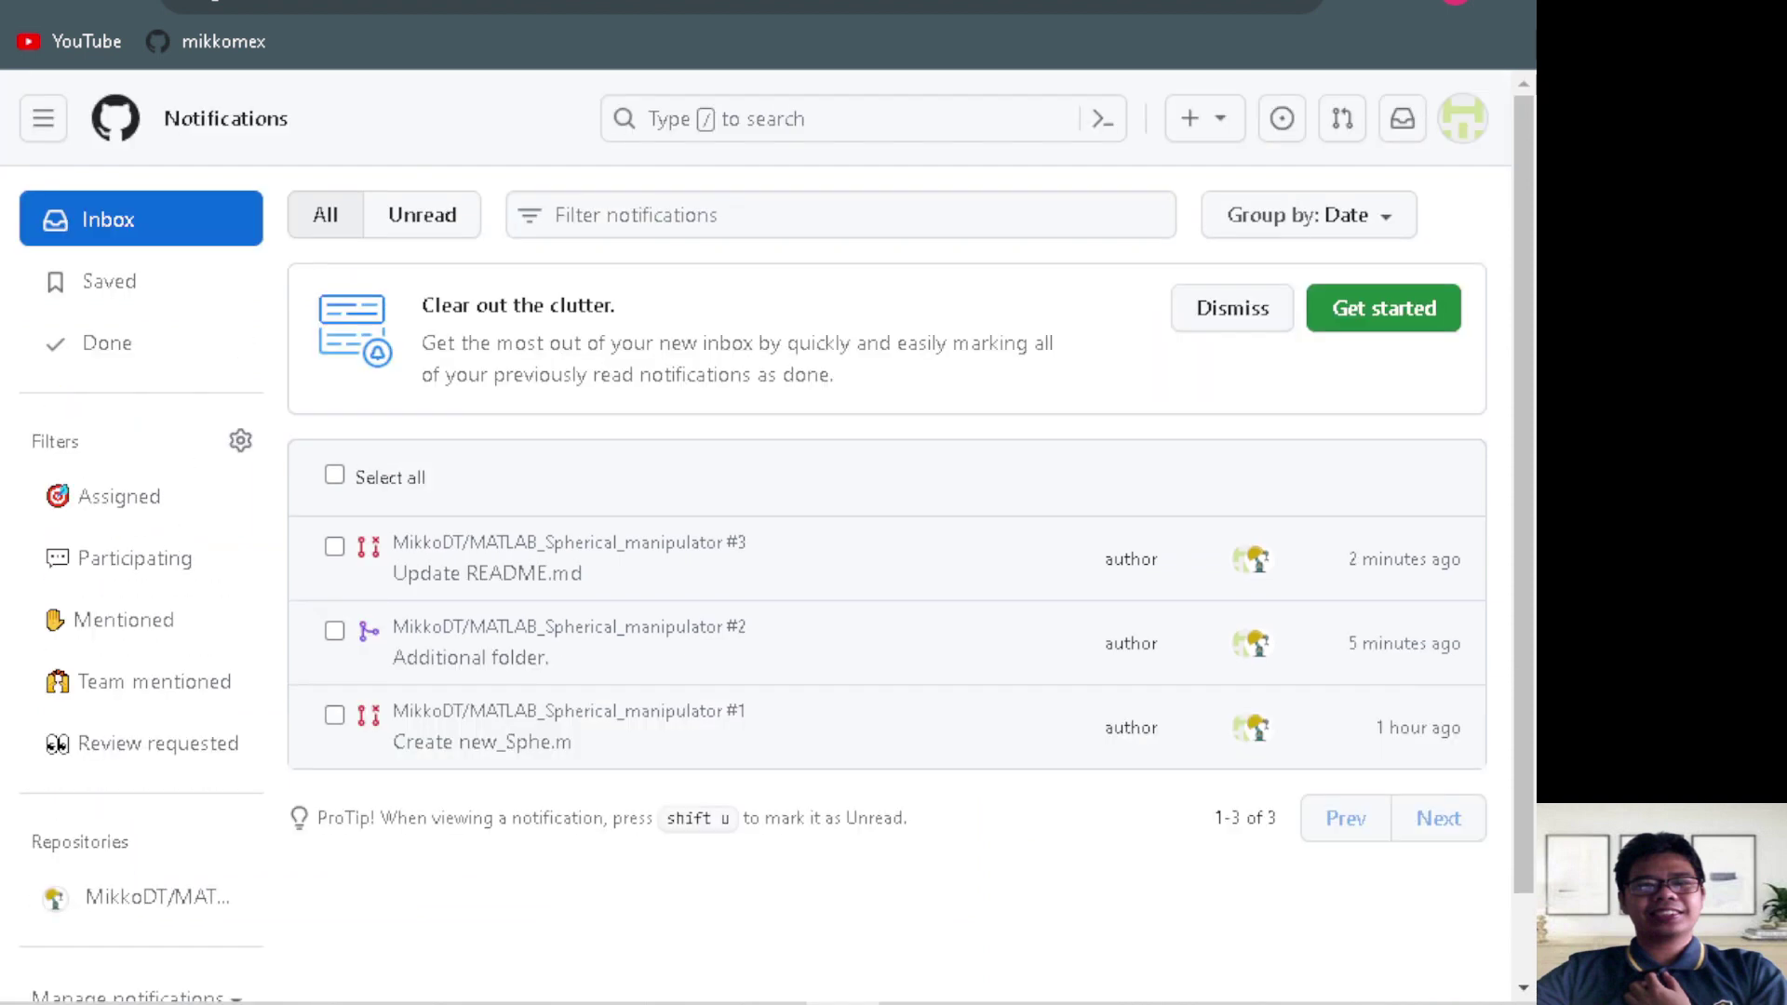
{"action": "left_click", "coordinate": [194, 240]}
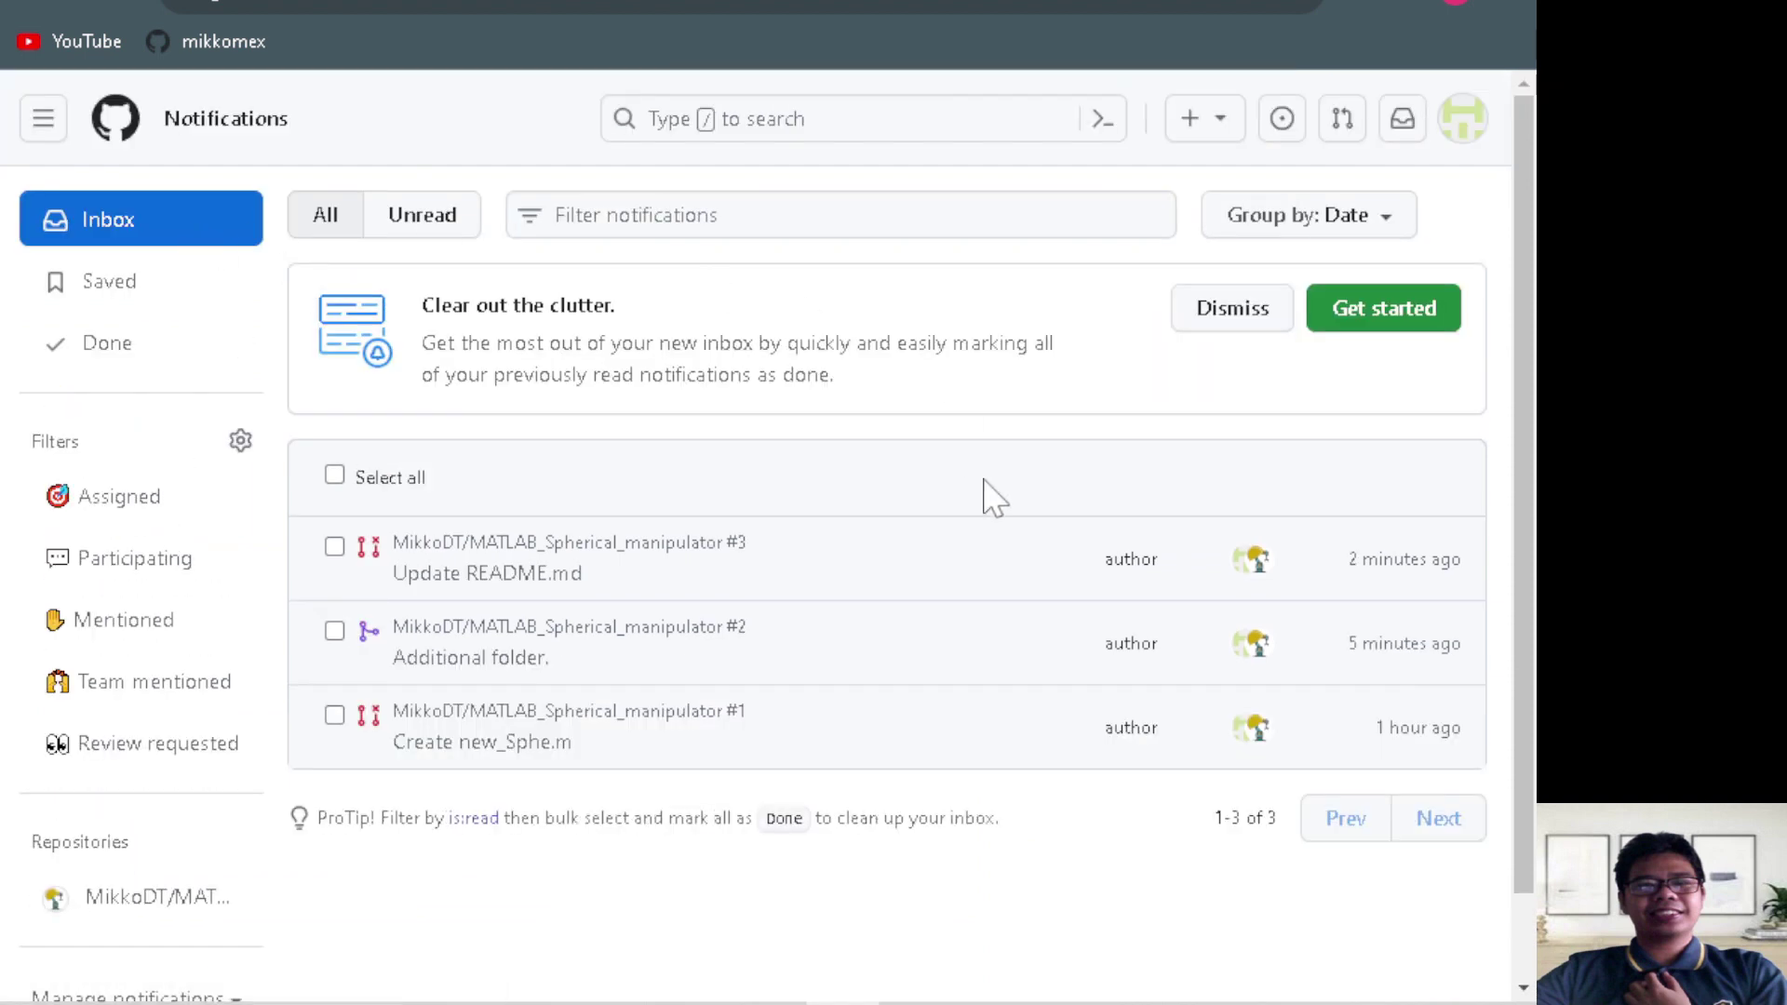
{"action": "left_click", "coordinate": [19, 7]}
{"action": "scroll", "coordinate": [479, 338], "scroll_direction": "up", "scroll_amount": 3}
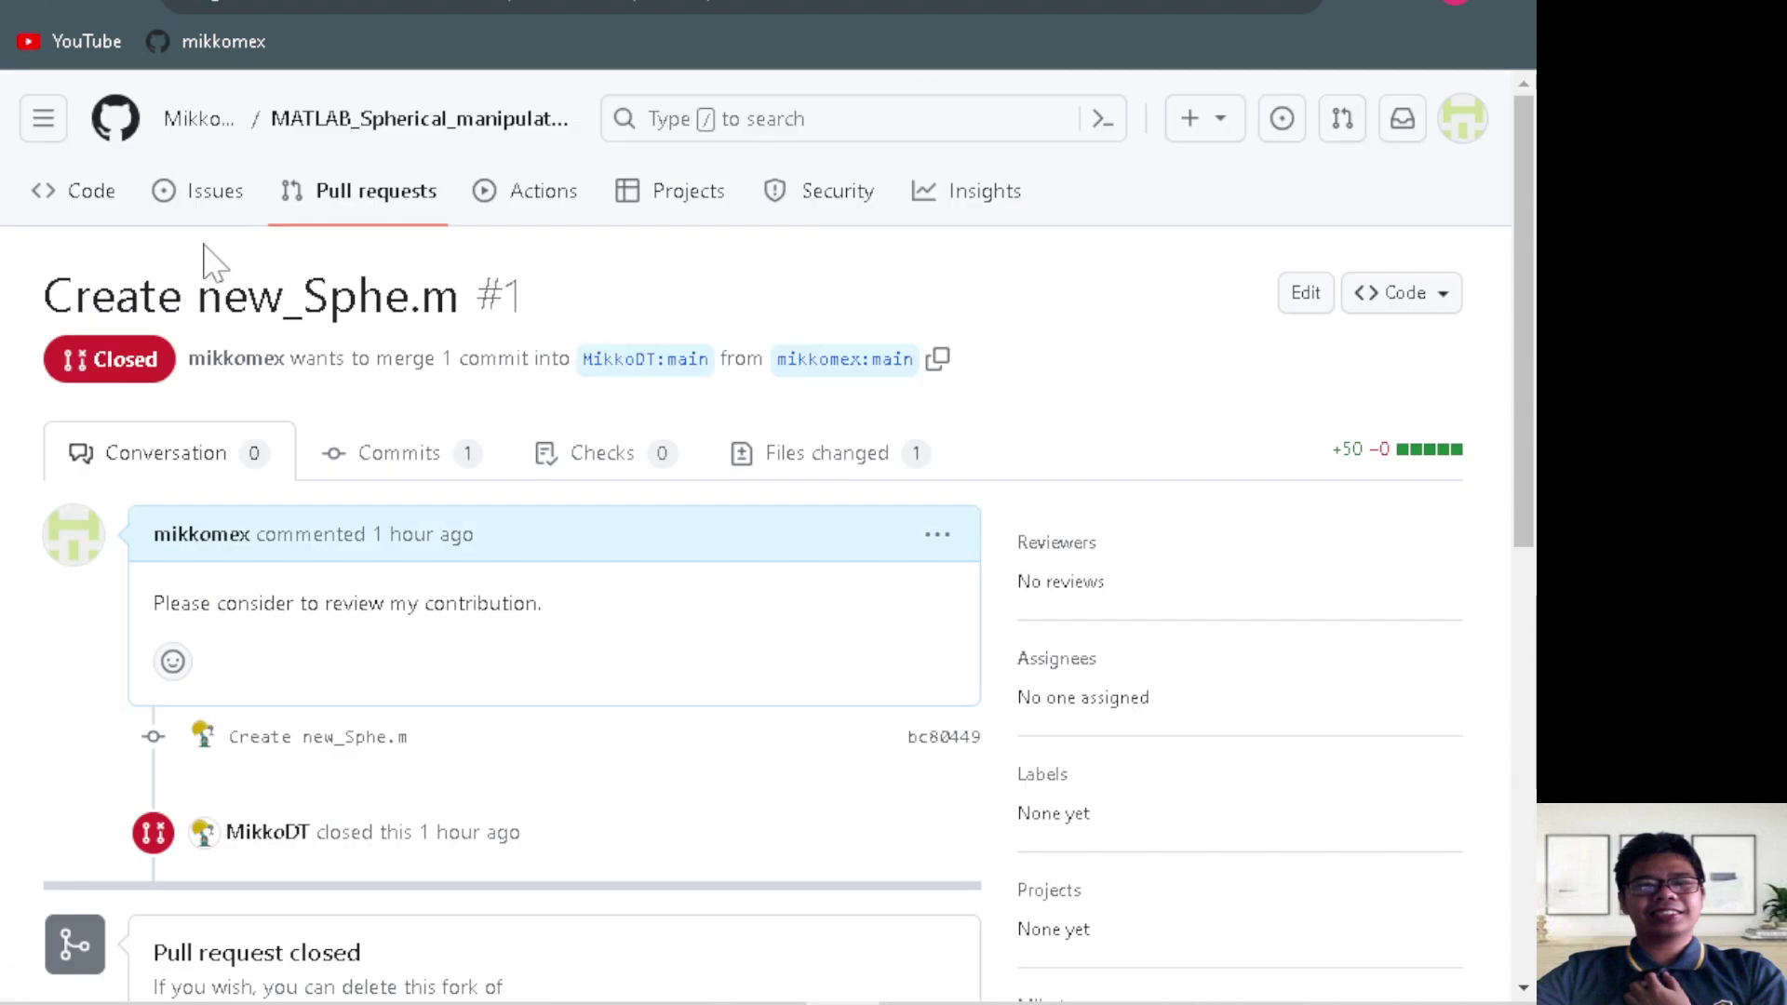
View the repository's Code page listing Spherical_code, new_Sphe, samples, LICENSE and README.md
{"action": "left_click", "coordinate": [91, 189]}
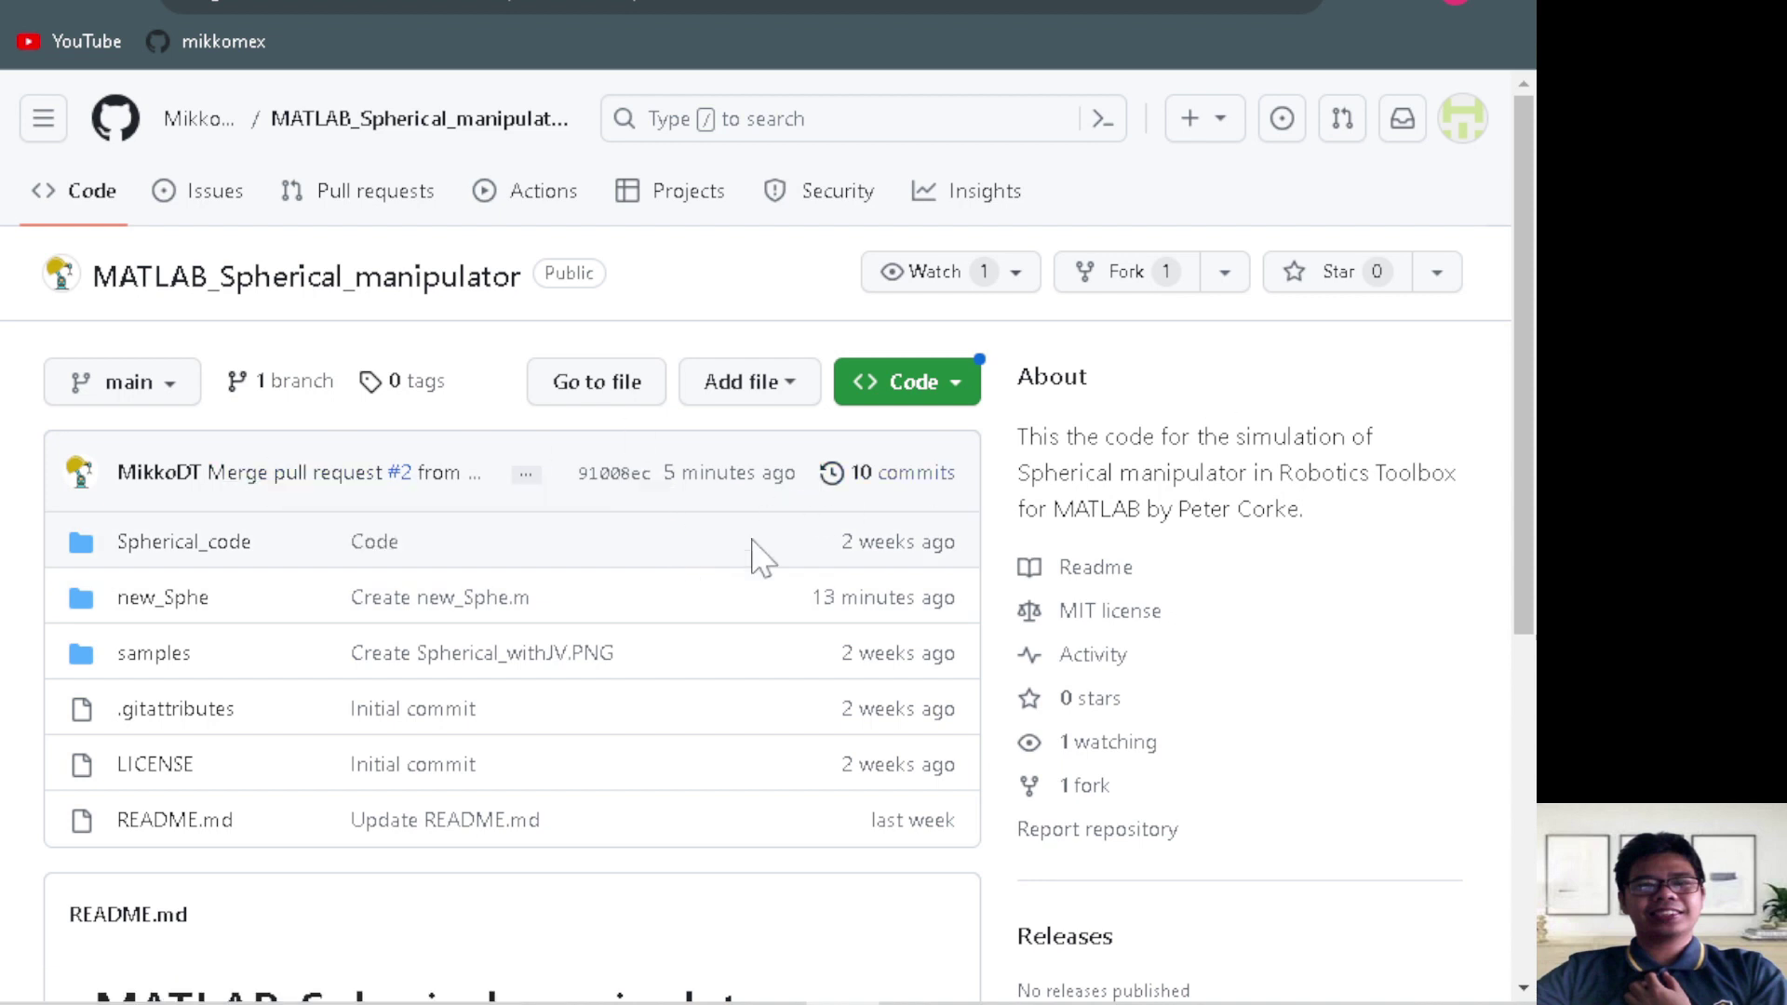
{"action": "scroll", "coordinate": [744, 632], "scroll_direction": "down", "scroll_amount": 3}
{"action": "scroll", "coordinate": [730, 679], "scroll_direction": "down", "scroll_amount": 2}
{"action": "scroll", "coordinate": [738, 686], "scroll_direction": "up", "scroll_amount": 5}
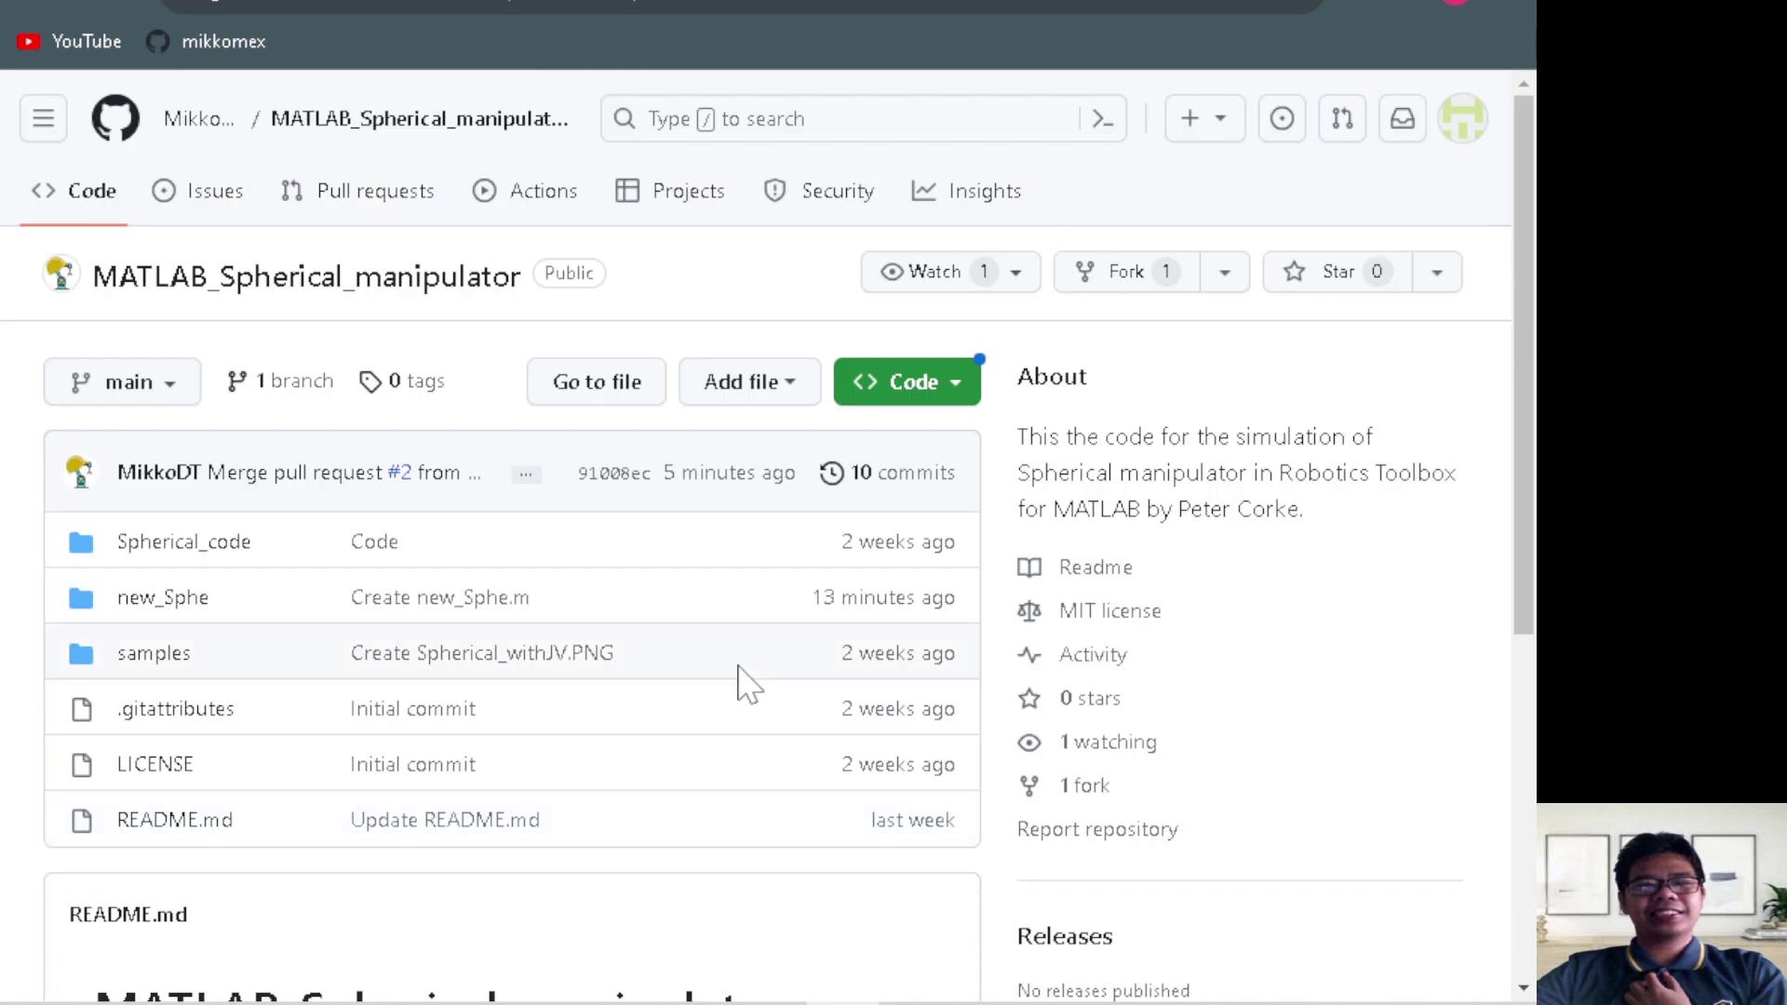